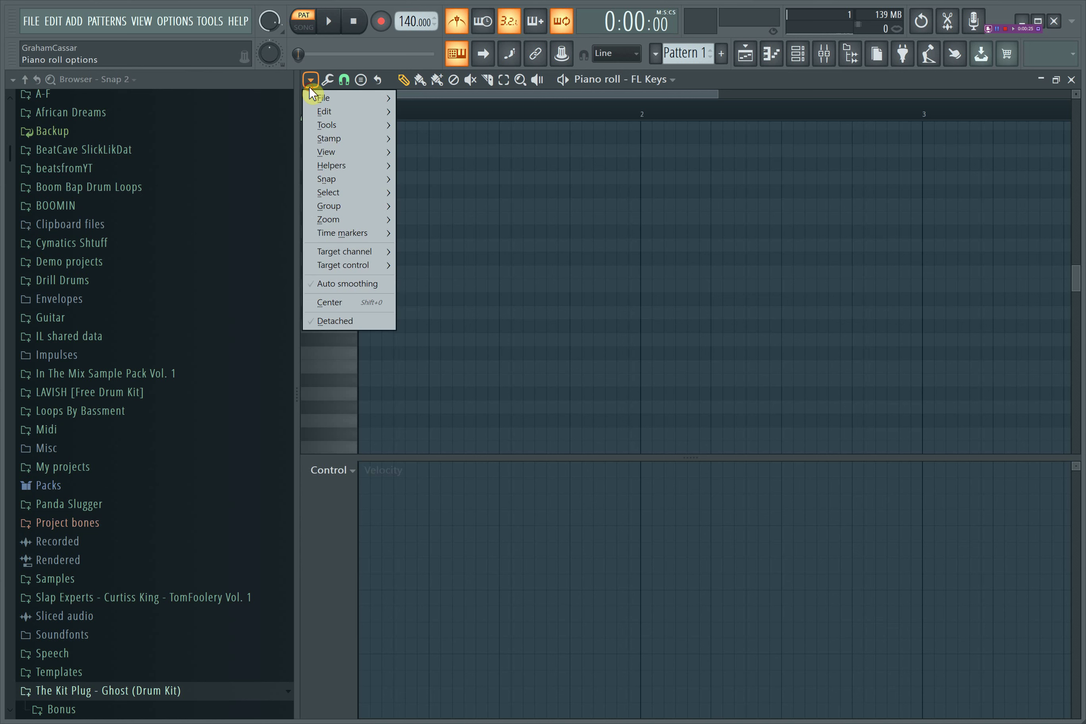
# Set the root note of the piano roll's scale highlighting to G.
pyautogui.moveTo(339, 169)
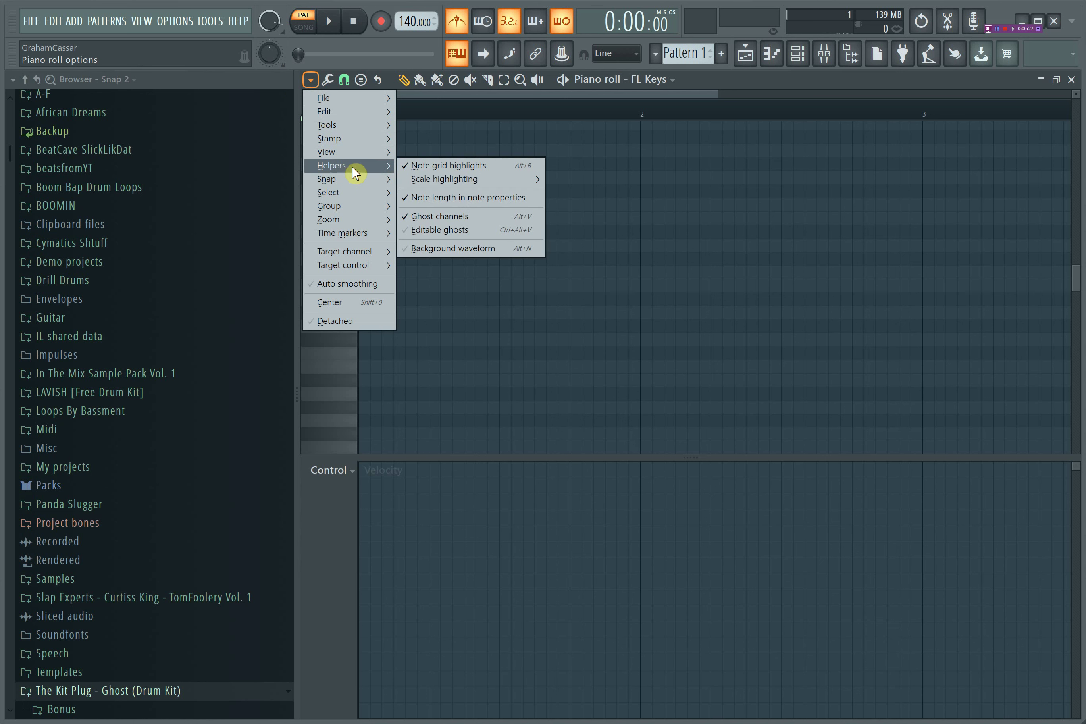
pyautogui.moveTo(449, 180)
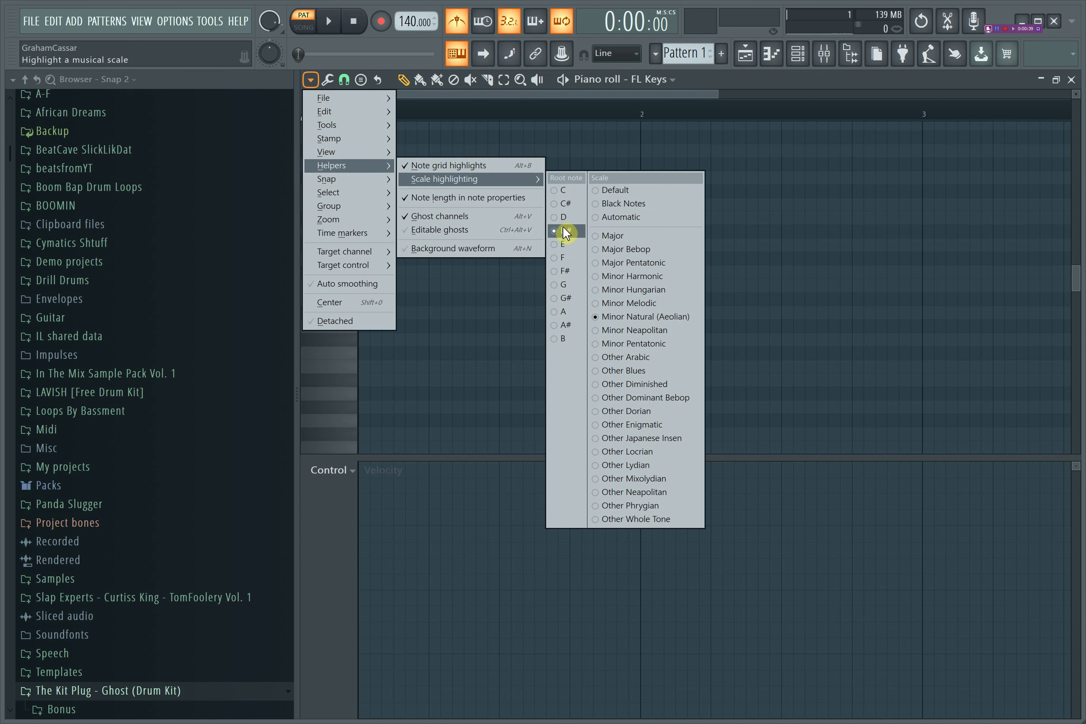
pyautogui.click(560, 284)
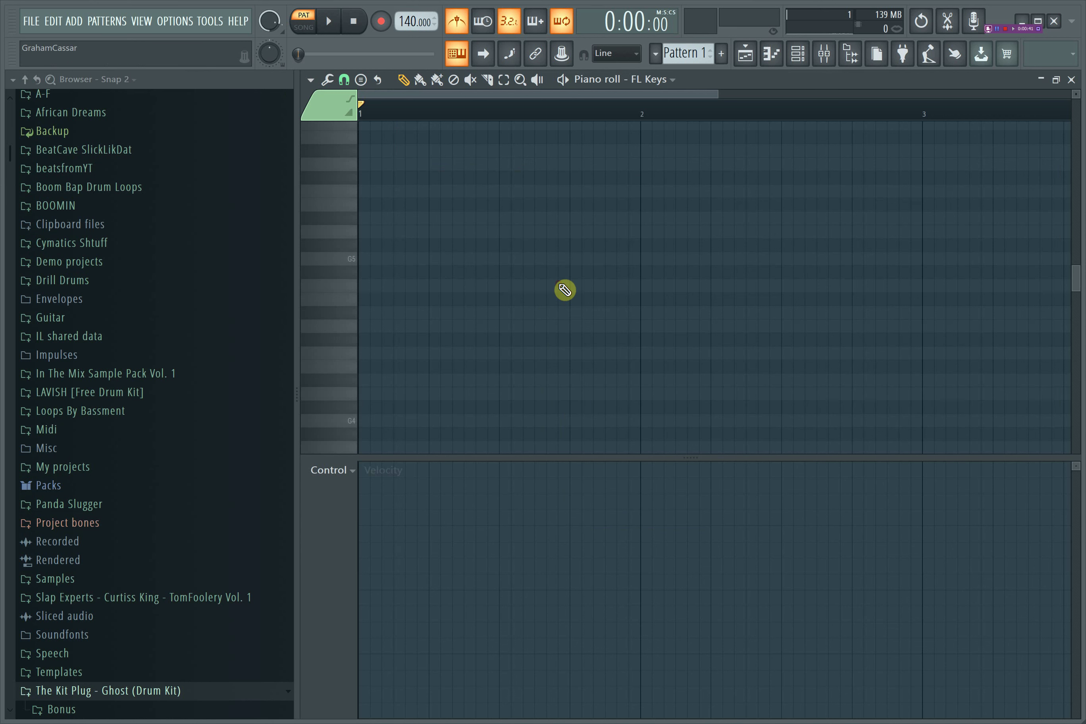
# Place a short G5 note at the start of bar 1 and try an A5 note after it.
pyautogui.click(377, 259)
pyautogui.moveTo(377, 259); pyautogui.dragTo(369, 259)
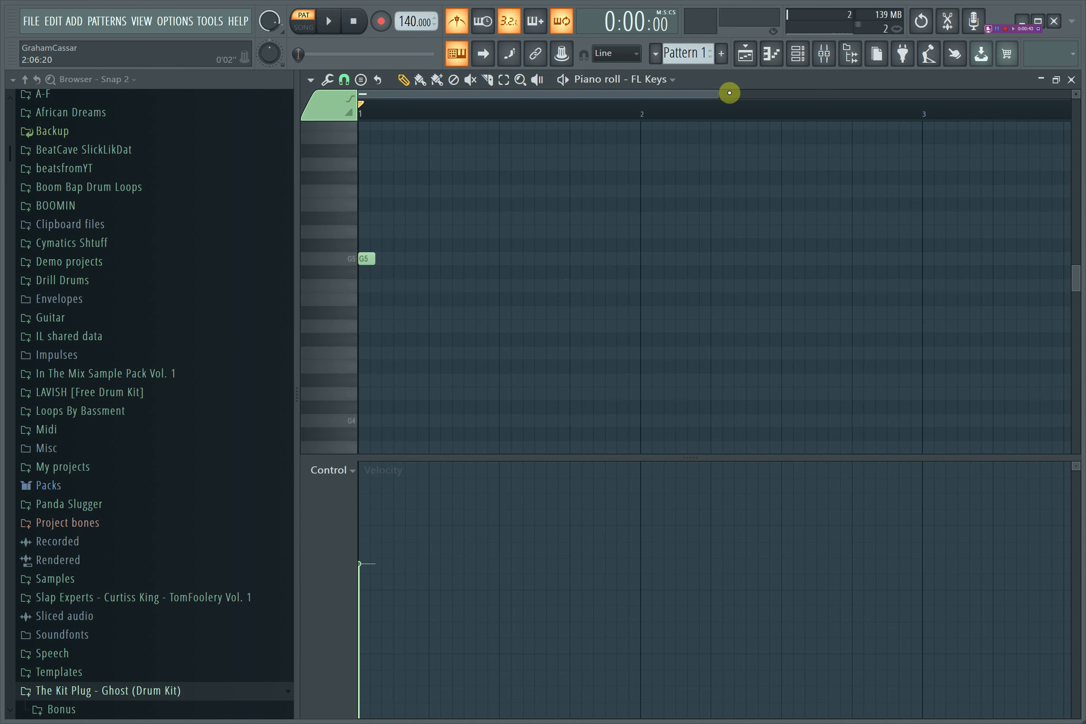
pyautogui.moveTo(729, 93); pyautogui.dragTo(521, 93)
pyautogui.click(390, 232)
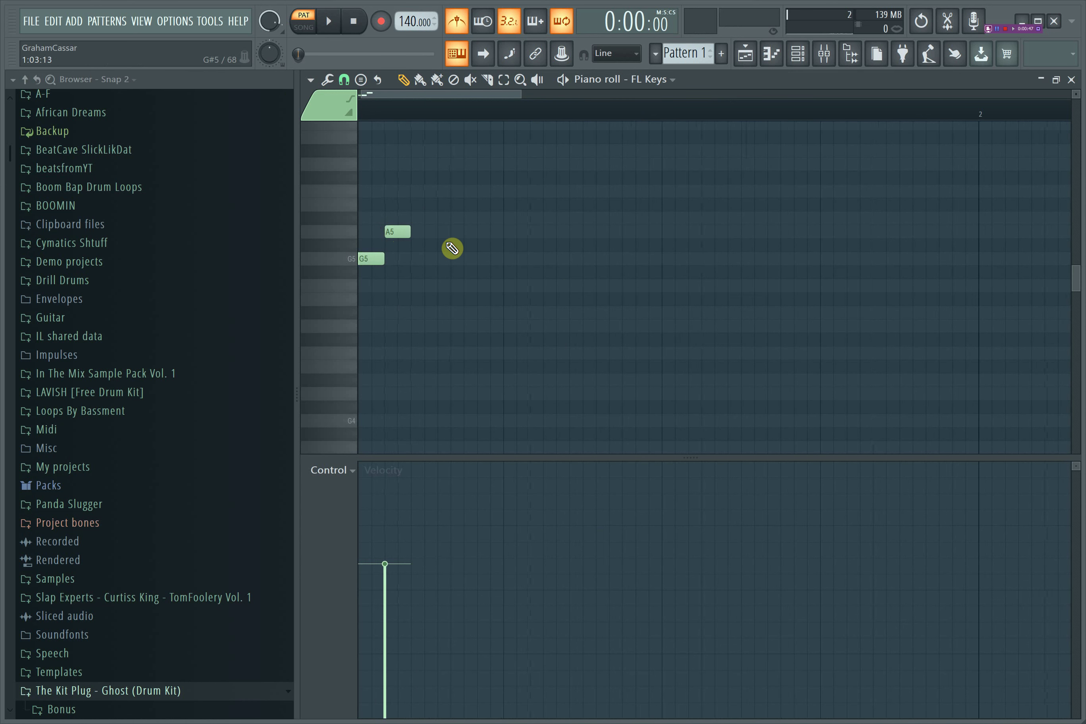
pyautogui.rightClick(388, 230)
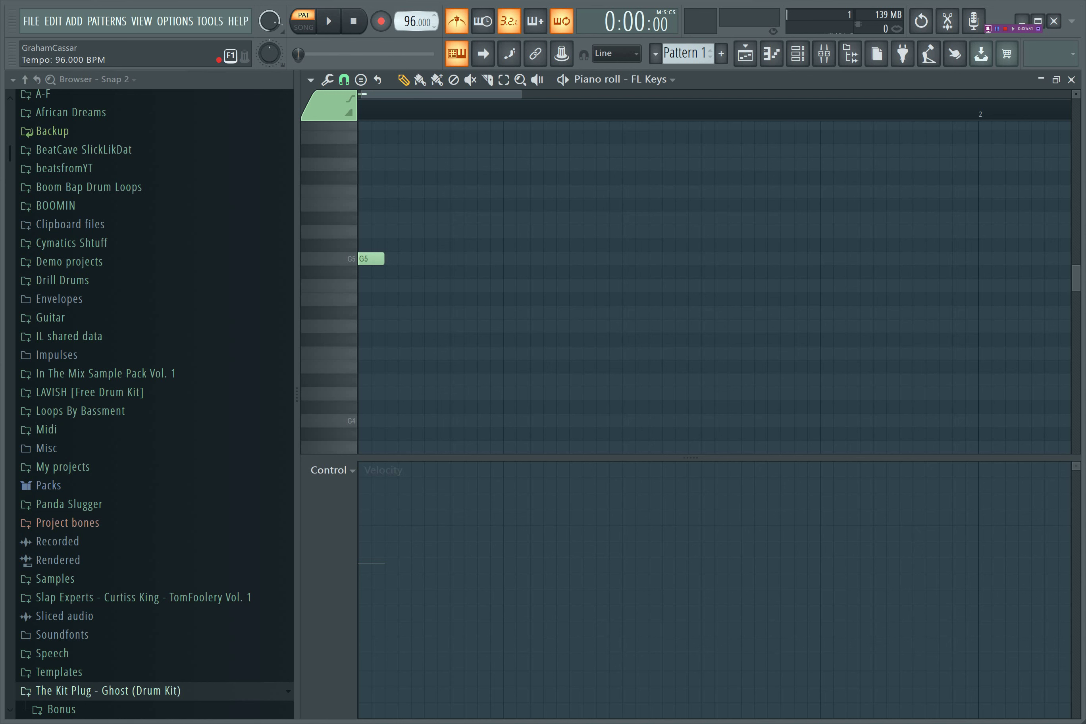
# Lengthen the opening G5 note and add a slightly longer A#5 note directly after it.
pyautogui.moveTo(517, 95); pyautogui.dragTo(593, 95)
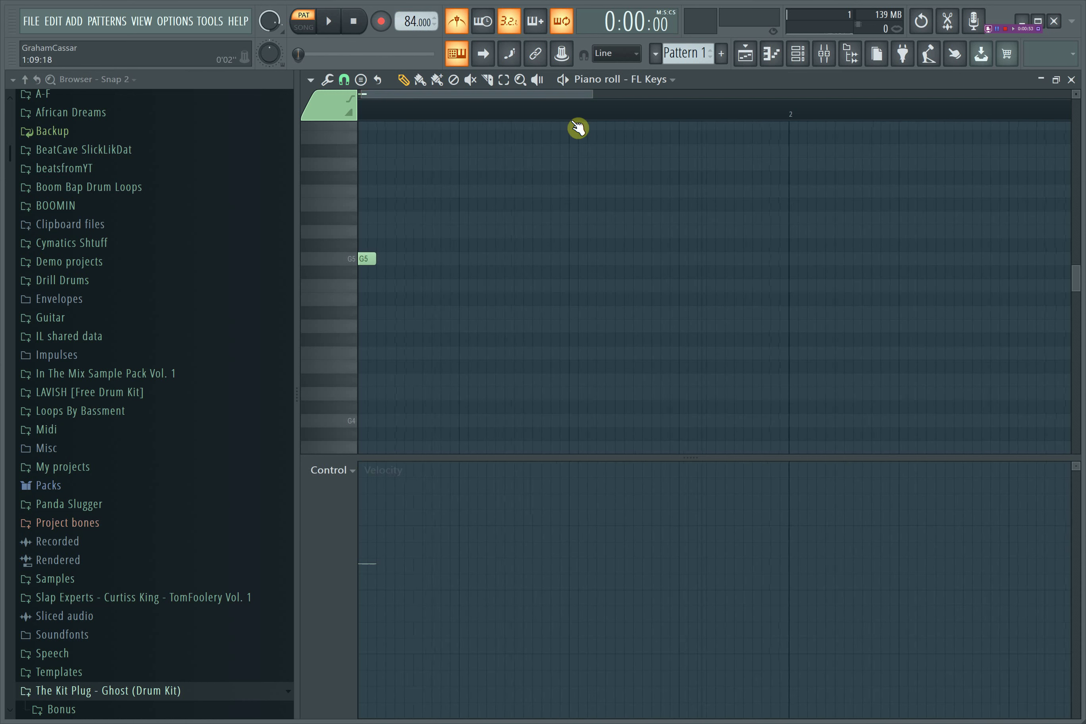
pyautogui.click(377, 261)
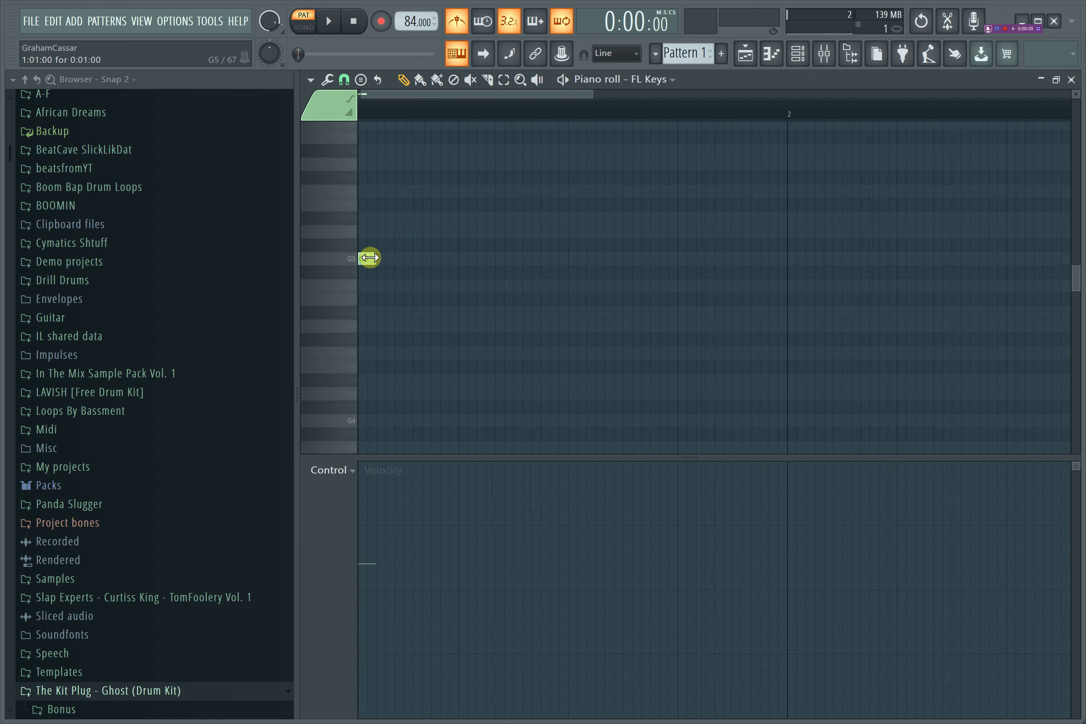
pyautogui.moveTo(387, 239); pyautogui.dragTo(405, 218)
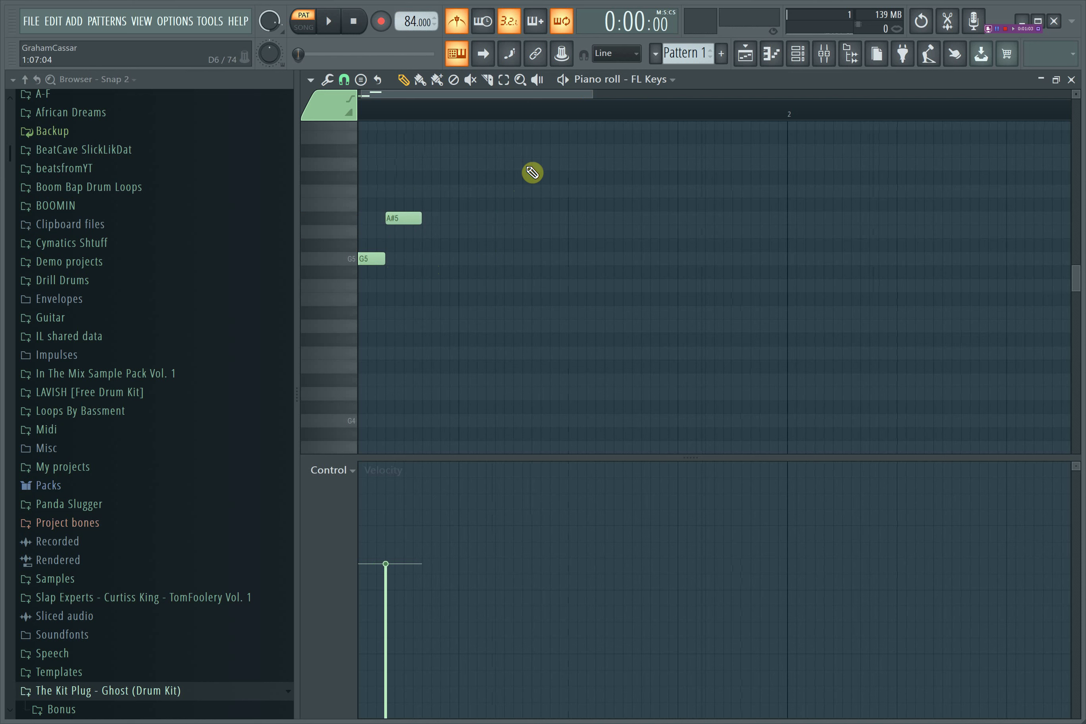
pyautogui.scroll(4, 533, 173)
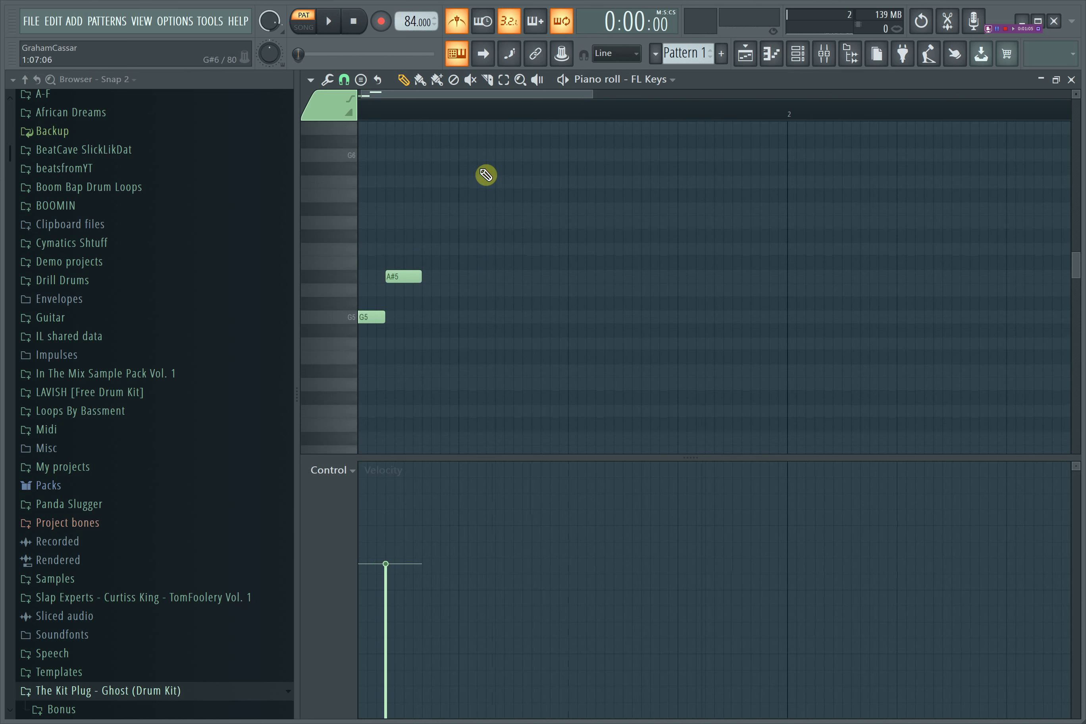
pyautogui.scroll(10, 497, 281)
pyautogui.moveTo(525, 230)
pyautogui.mouseDown()
pyautogui.moveTo(519, 220)
pyautogui.moveTo(574, 225)
pyautogui.mouseUp()
pyautogui.rightClick(593, 231)
pyautogui.scroll(-9, 506, 278)
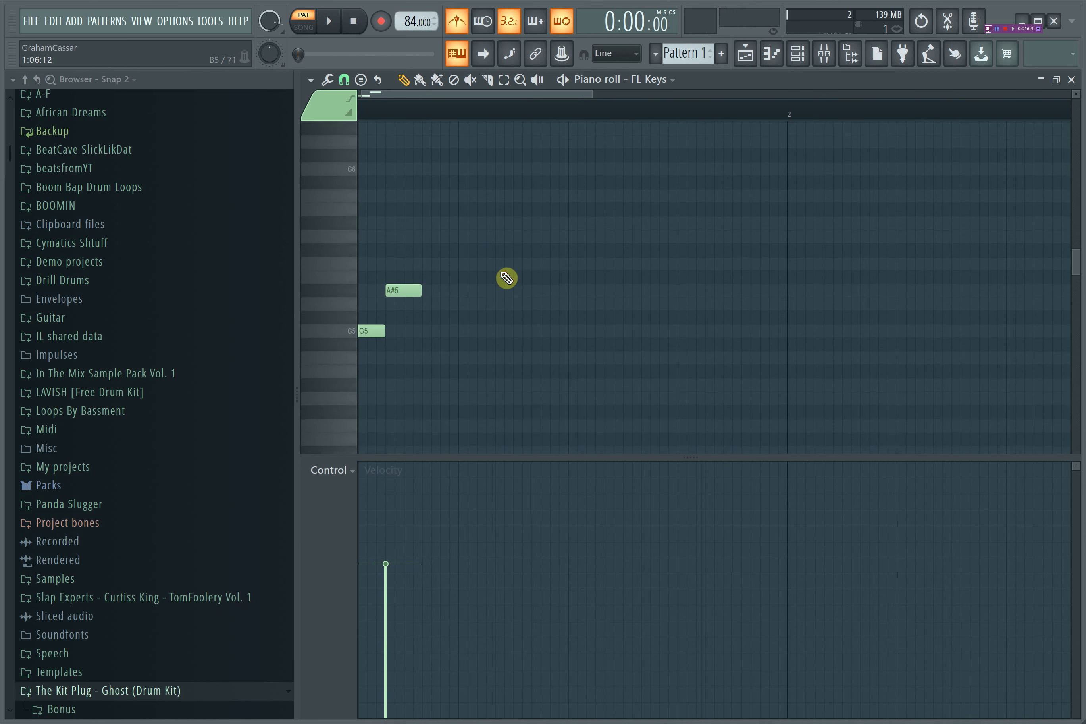
# Continue the melody with a G5 note and a C6 note after the A#5, and play it back.
pyautogui.moveTo(591, 95); pyautogui.dragTo(548, 95)
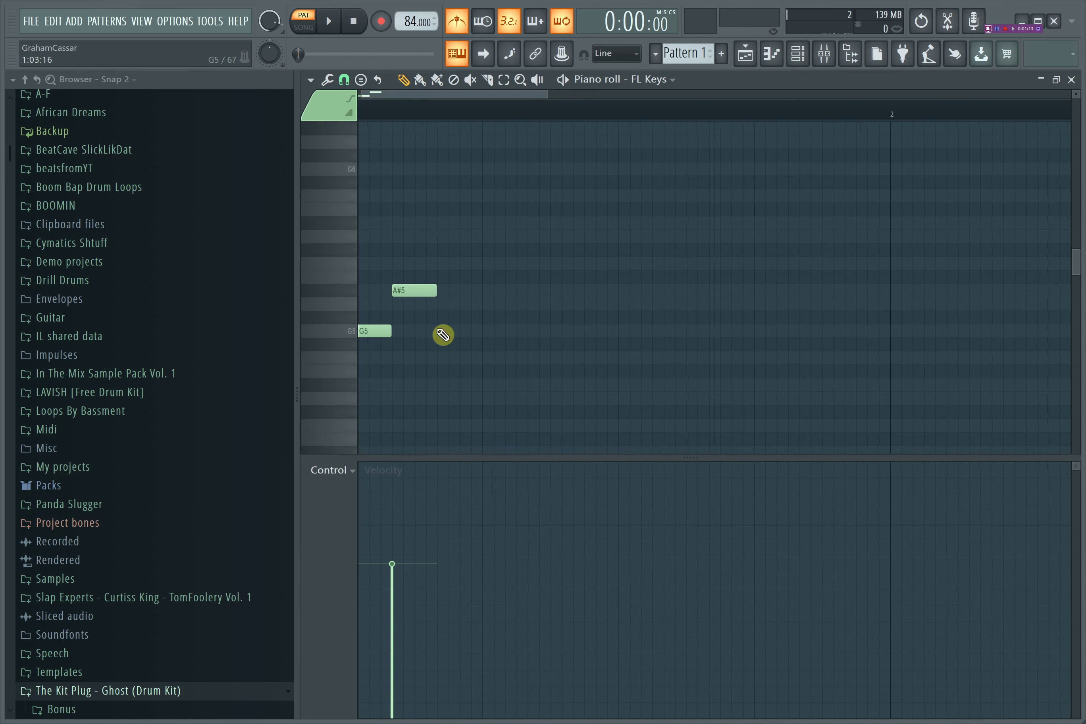
pyautogui.click(444, 331)
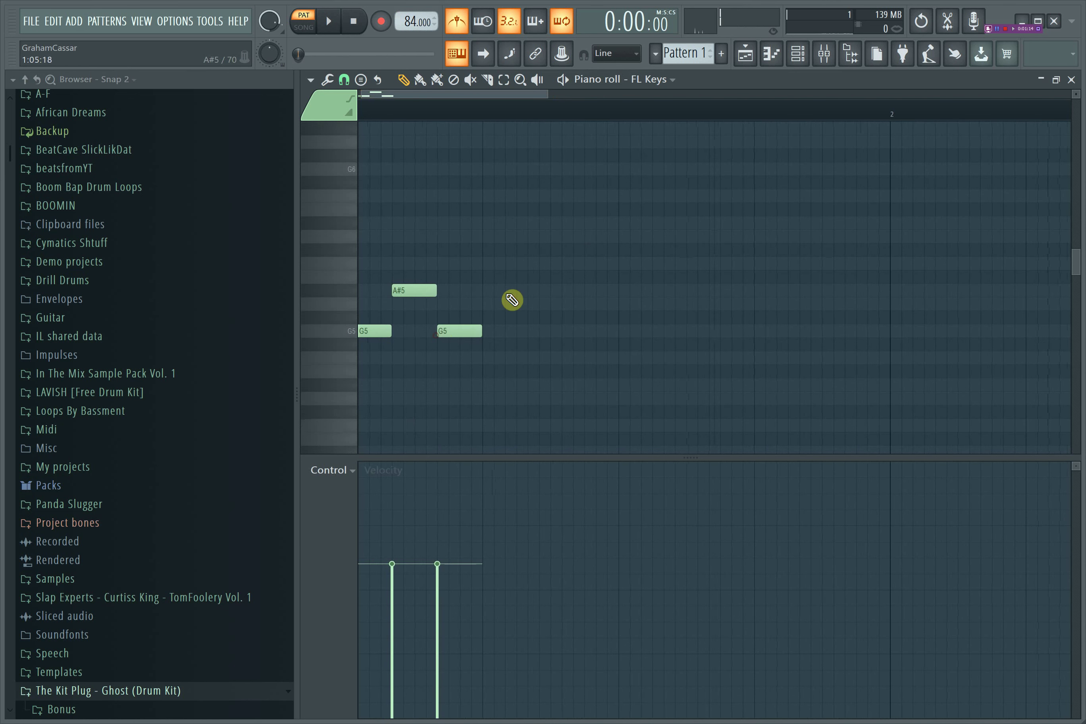
pyautogui.click(486, 263)
pyautogui.press('space')
pyautogui.press('space')
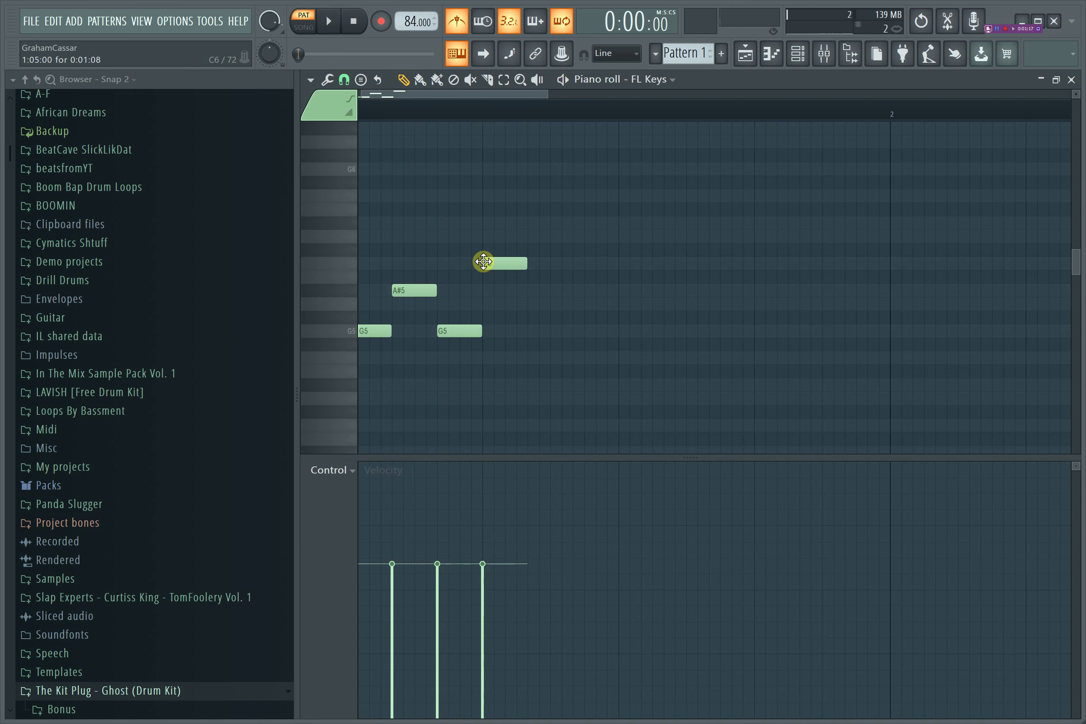
# Raise the second note to C6 and lower the fourth note to A#5, auditioning the phrase after each change.
pyautogui.moveTo(397, 292); pyautogui.dragTo(406, 261)
pyautogui.press('space')
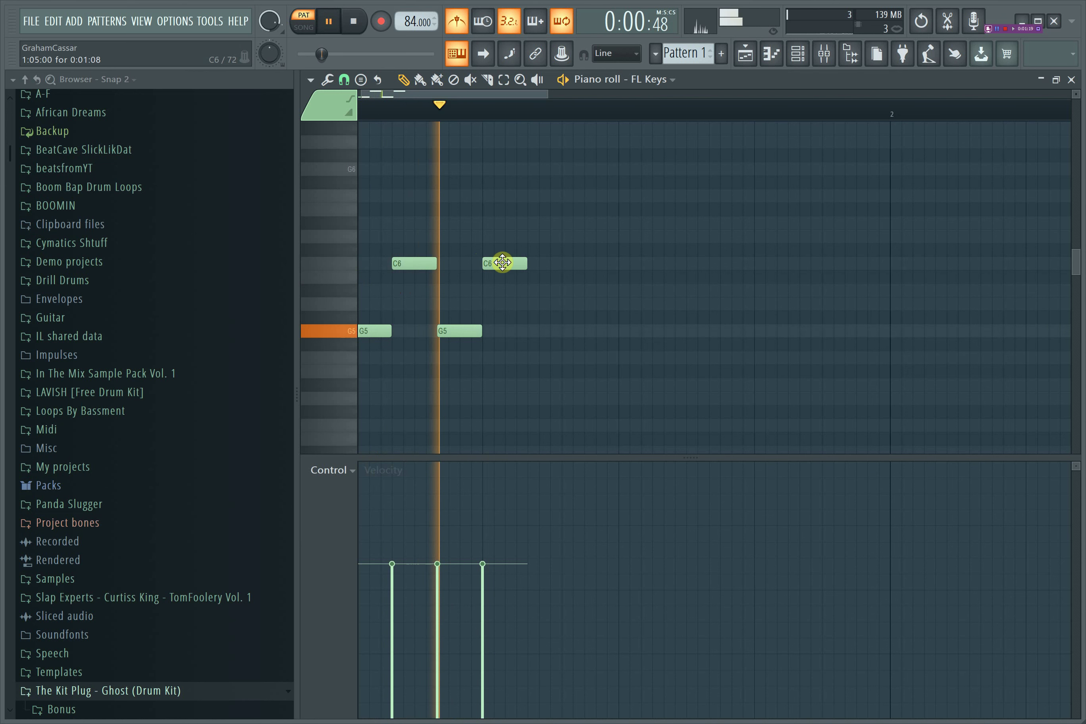
pyautogui.press('space')
pyautogui.click(500, 262)
pyautogui.moveTo(500, 262); pyautogui.dragTo(497, 293)
pyautogui.press('space')
pyautogui.press('space')
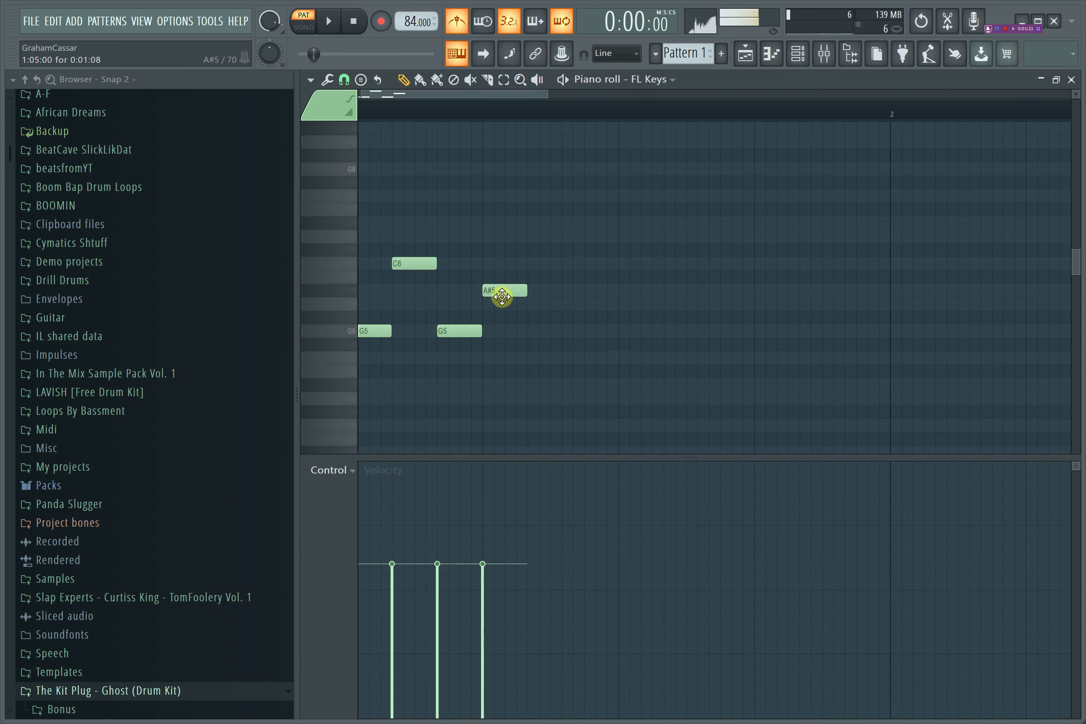
# Duplicate the four-note phrase directly after the original and listen to it.
pyautogui.press('space')
pyautogui.hotkey('ctrl', 'b')
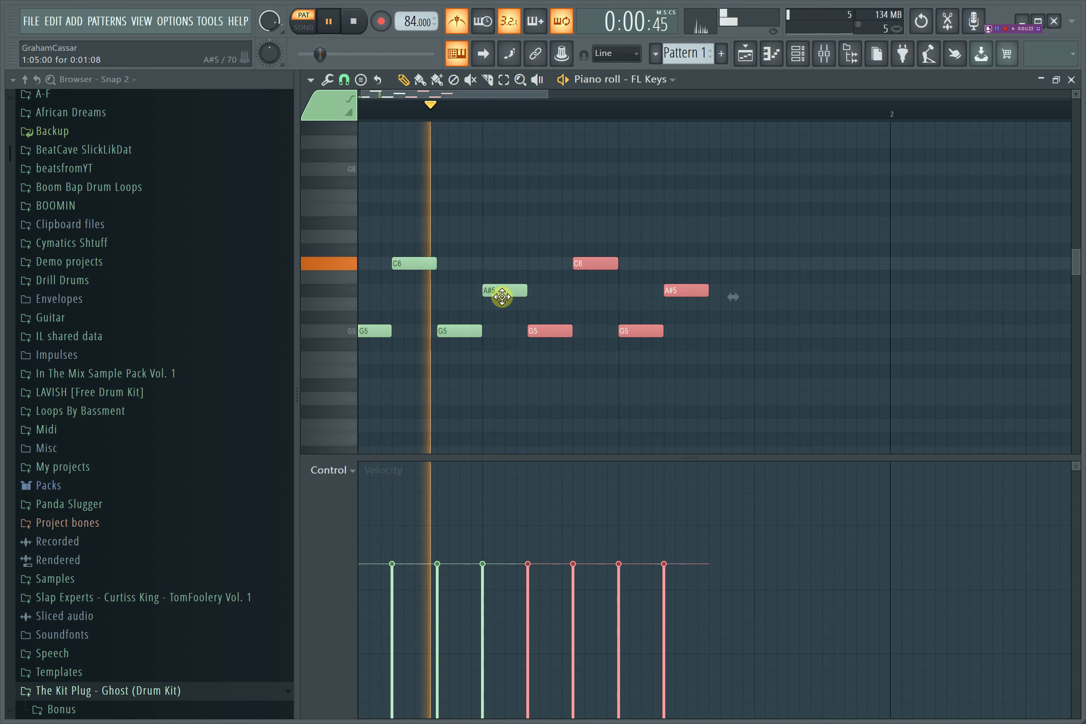
pyautogui.press('space')
pyautogui.press('space')
# Set the tempo to 88 BPM and audition the pattern with the metronome off and on.
pyautogui.moveTo(417, 21)
pyautogui.mouseDown()
pyautogui.moveTo(406, 21)
pyautogui.moveTo(411, 36)
pyautogui.mouseUp()
pyautogui.click(456, 26)
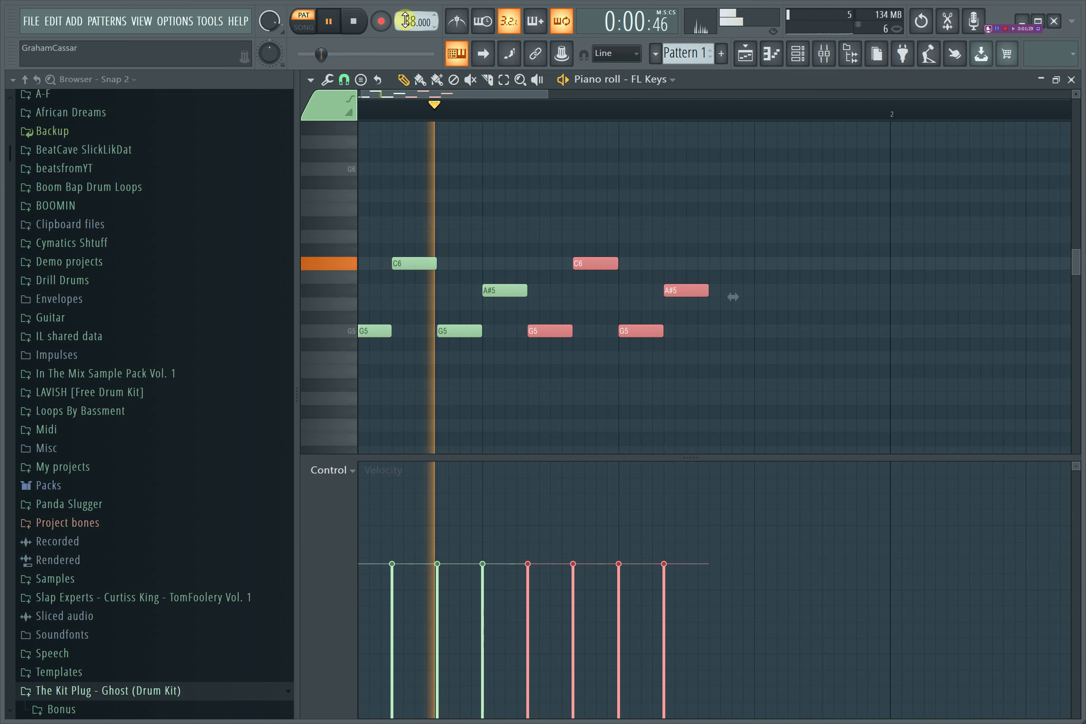
pyautogui.press('space')
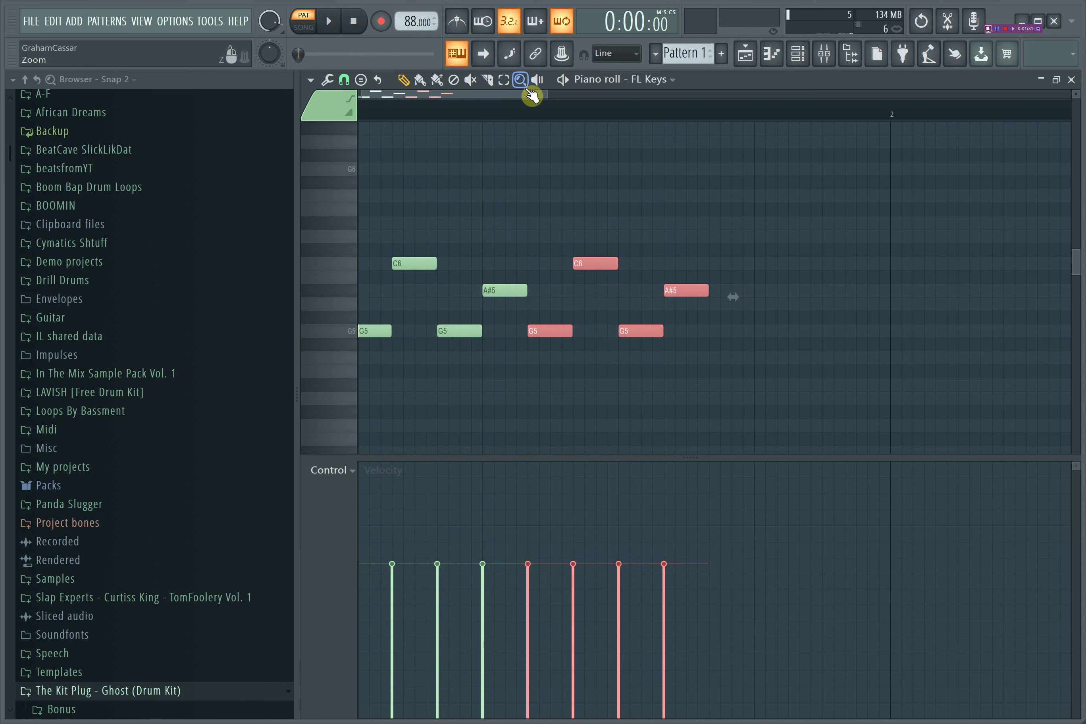
pyautogui.click(459, 23)
pyautogui.press('space')
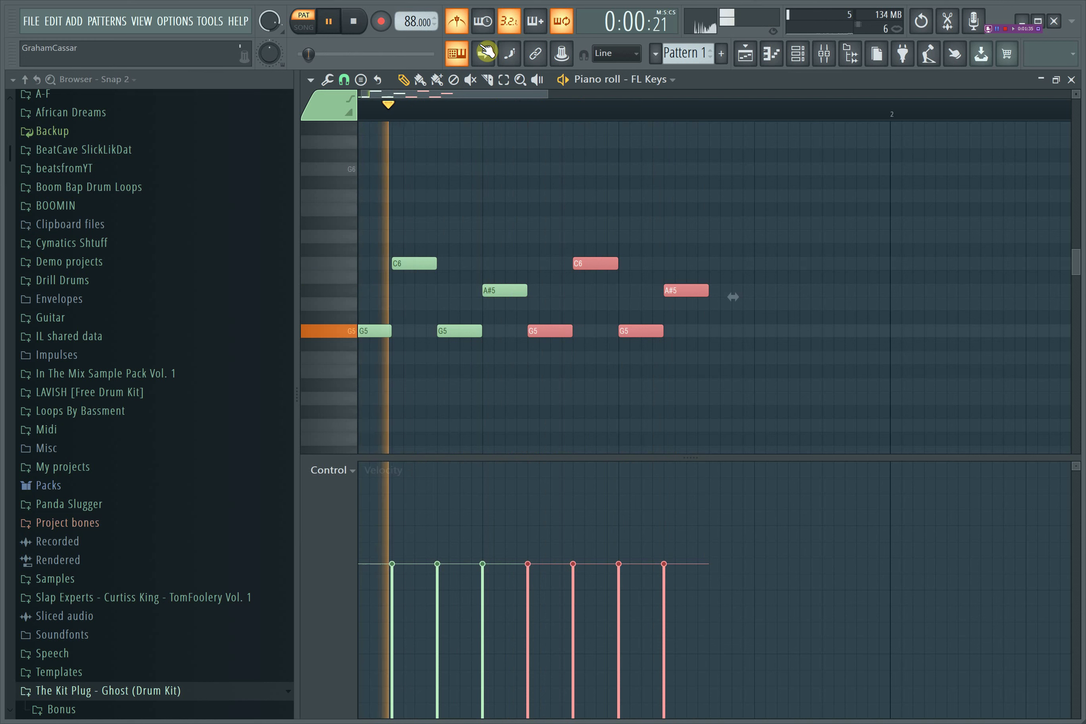
# Add an A5 note after the last A#5 of the melody while the pattern plays.
pyautogui.scroll(2, 760, 192)
pyautogui.press('space')
pyautogui.press('space')
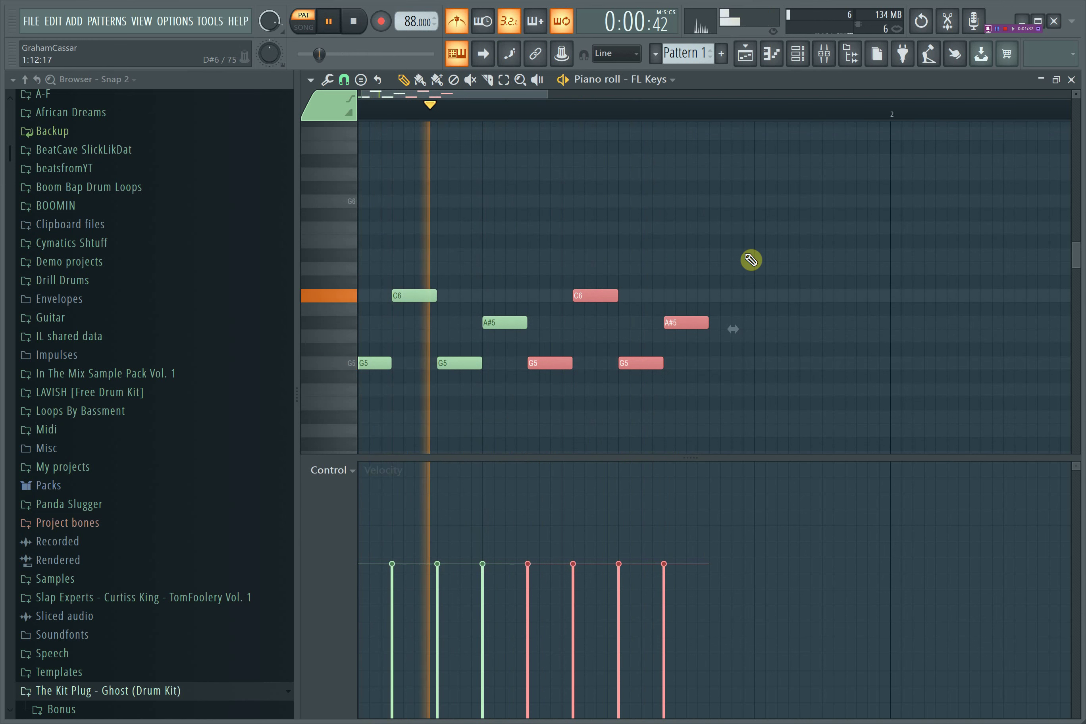
pyautogui.click(722, 338)
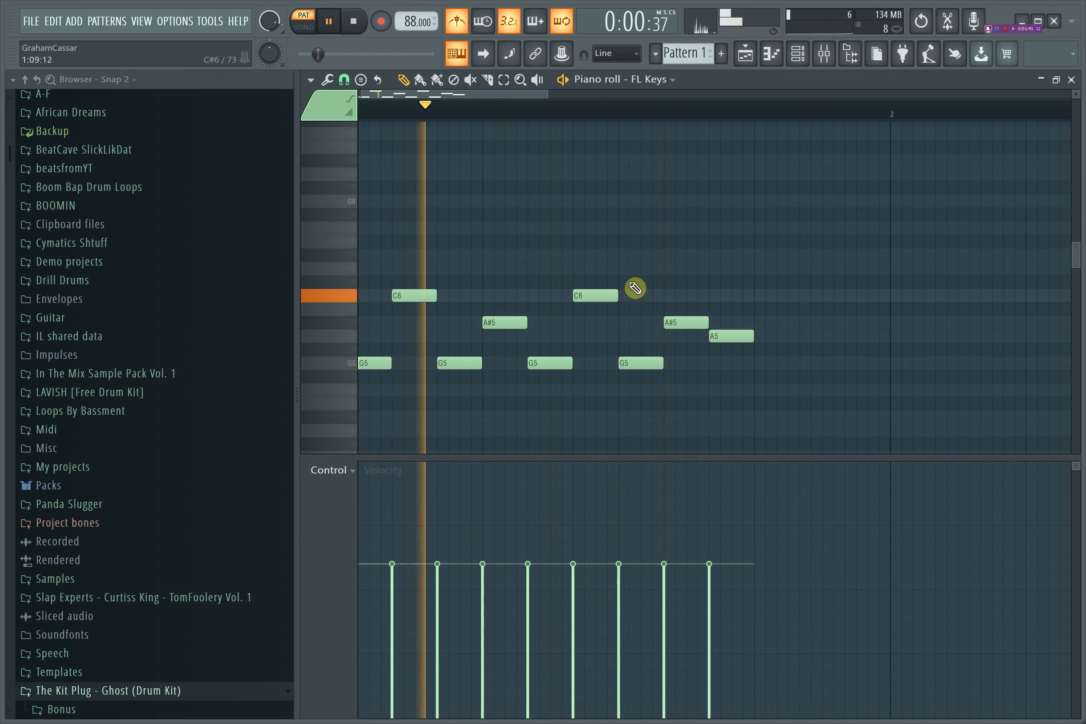
# Duplicate the last three melody notes, G5, A#5 and A5, to fill the rest of bar 1.
pyautogui.moveTo(619, 276); pyautogui.dragTo(748, 383)
pyautogui.hotkey('ctrl', 'b')
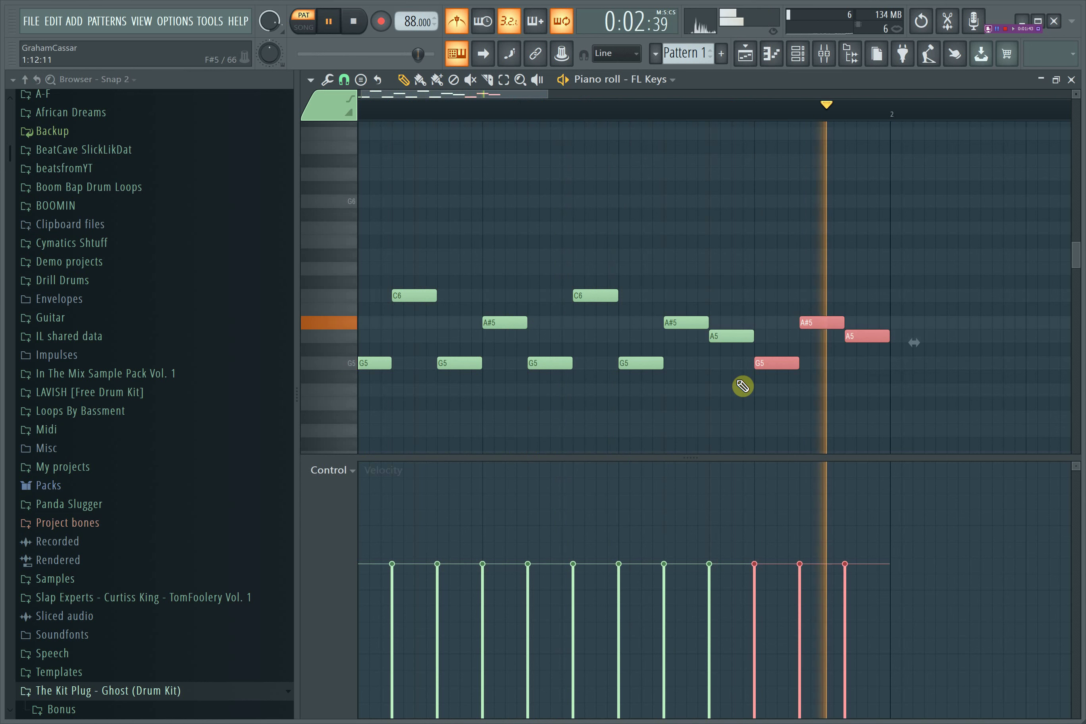
pyautogui.click(792, 255)
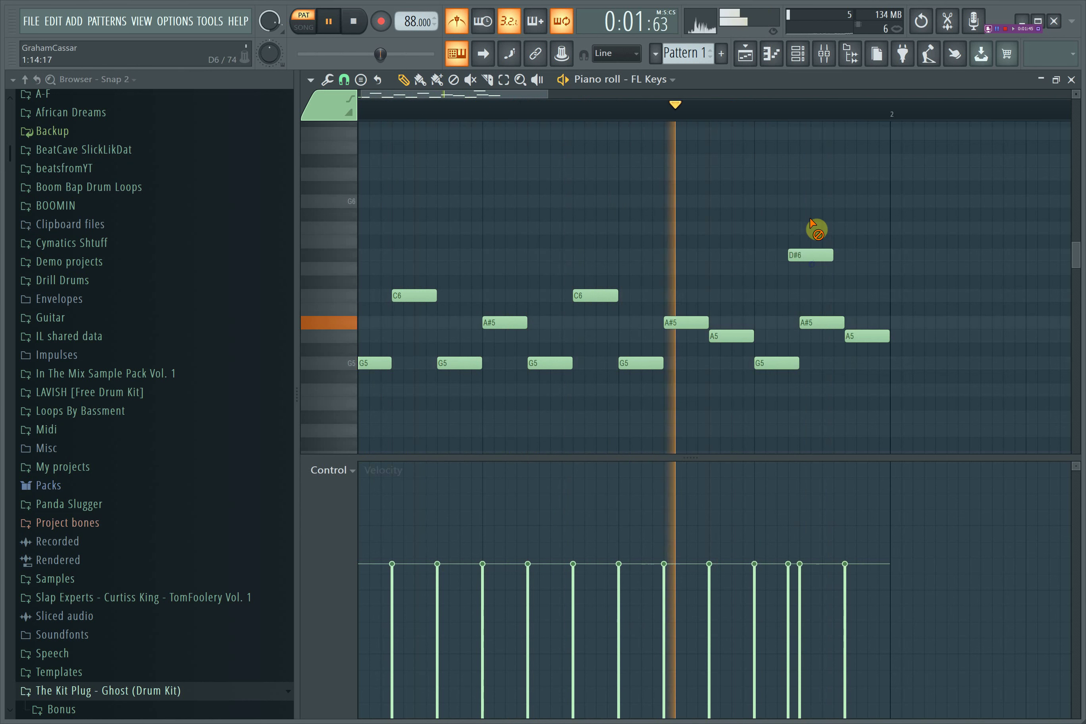
pyautogui.hotkey('ctrl', 'z')
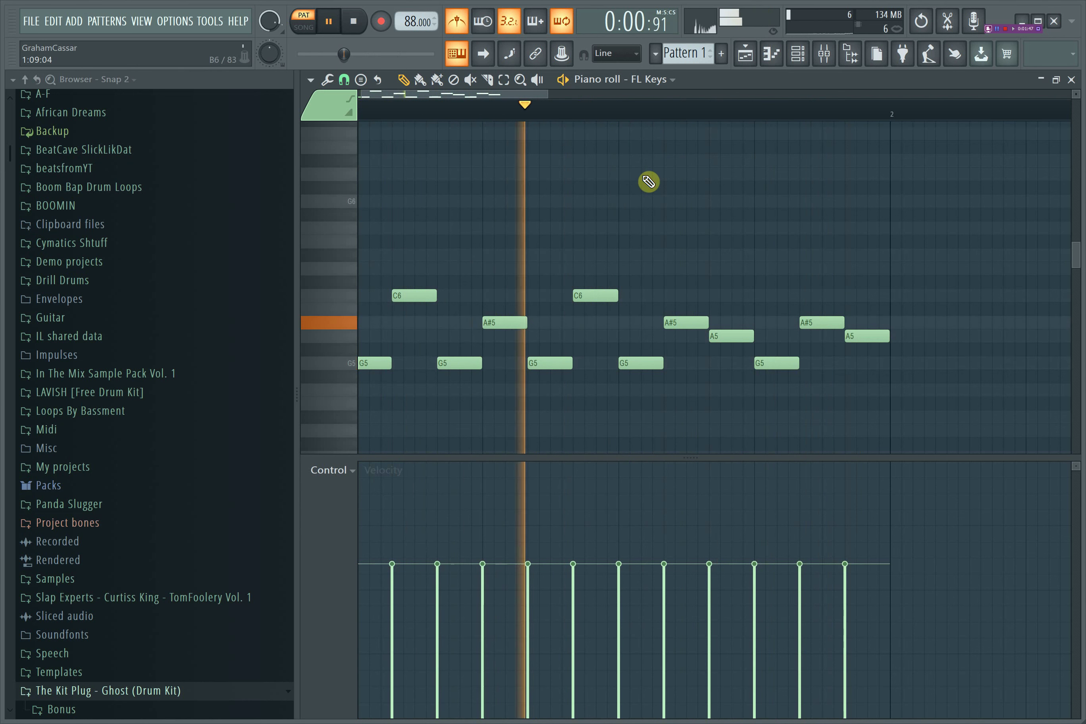
# Draw a long G4 bass note below the melody from the start of bar 1 and play the pattern.
pyautogui.scroll(-2, 649, 154)
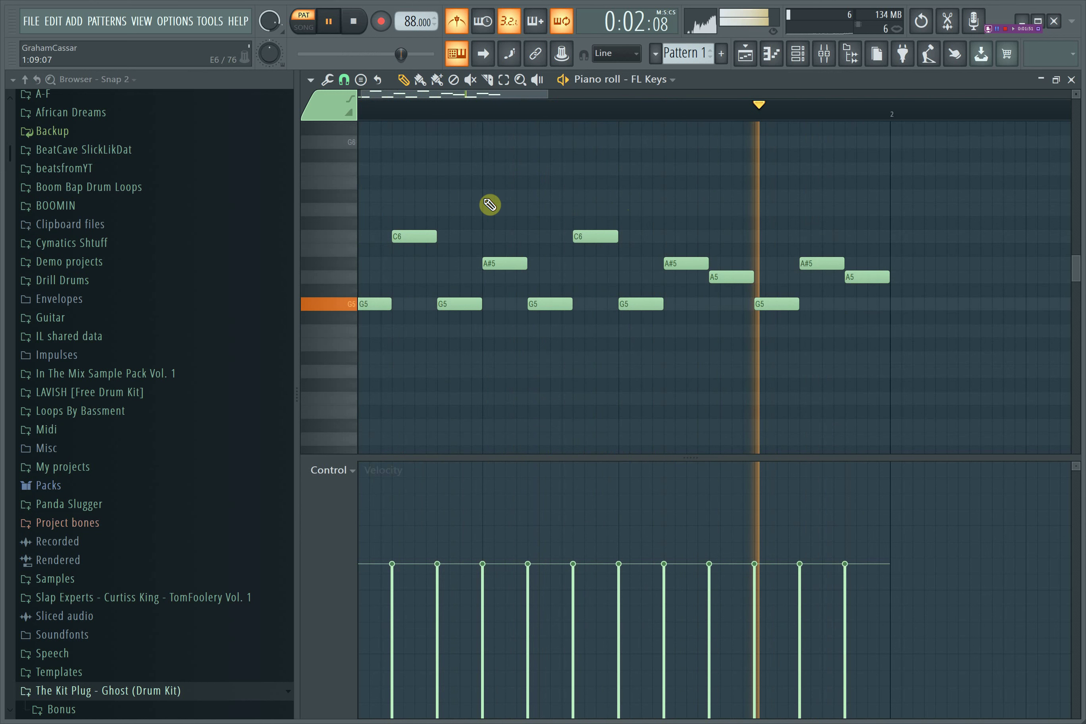
pyautogui.scroll(-5, 486, 206)
pyautogui.press('space')
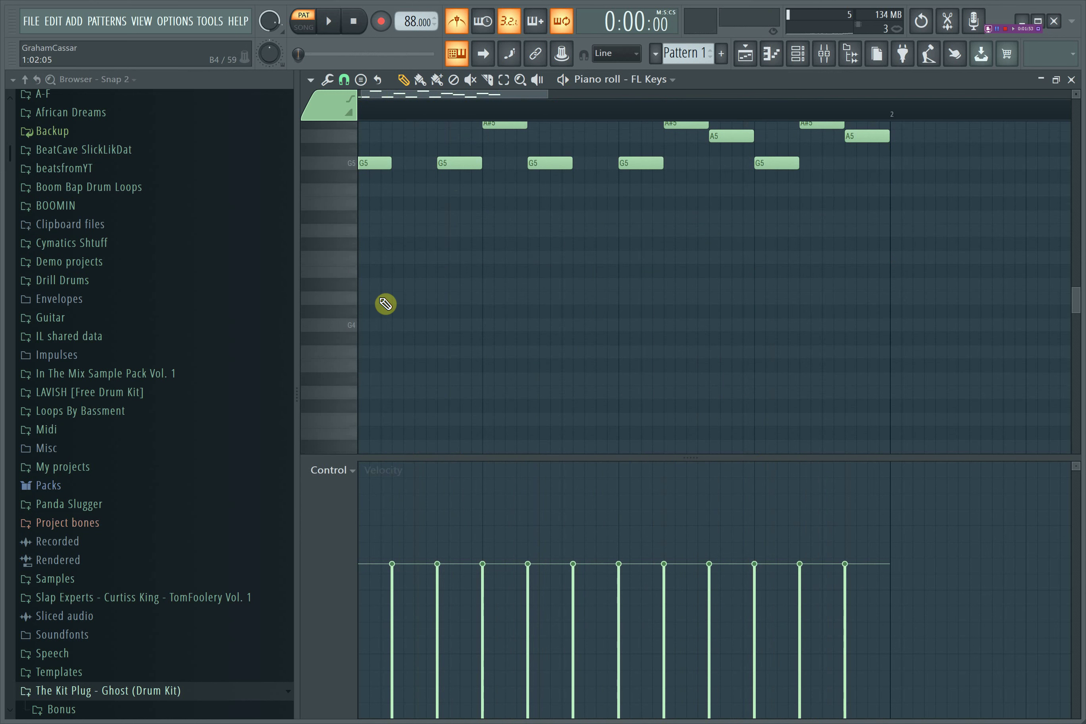
pyautogui.moveTo(386, 304); pyautogui.dragTo(363, 327)
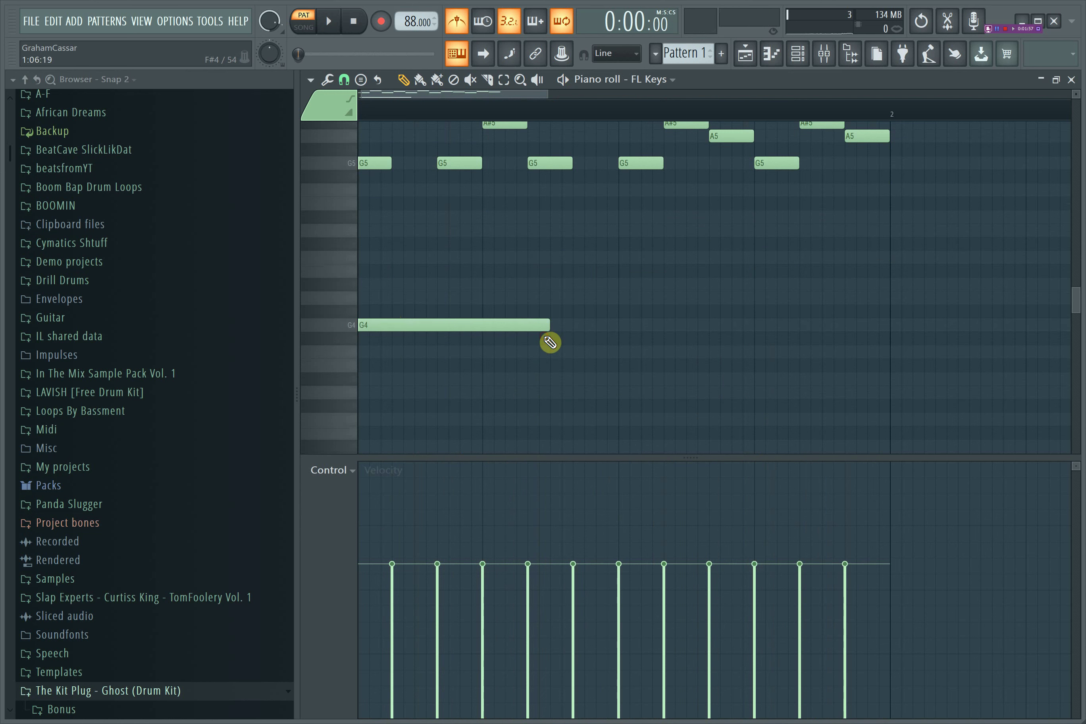
pyautogui.press('space')
# Add four-step bass notes D#4 at 1:09:00 and D4 at 1:13:00, and extend the G4 note toward the D#4.
pyautogui.click(554, 352)
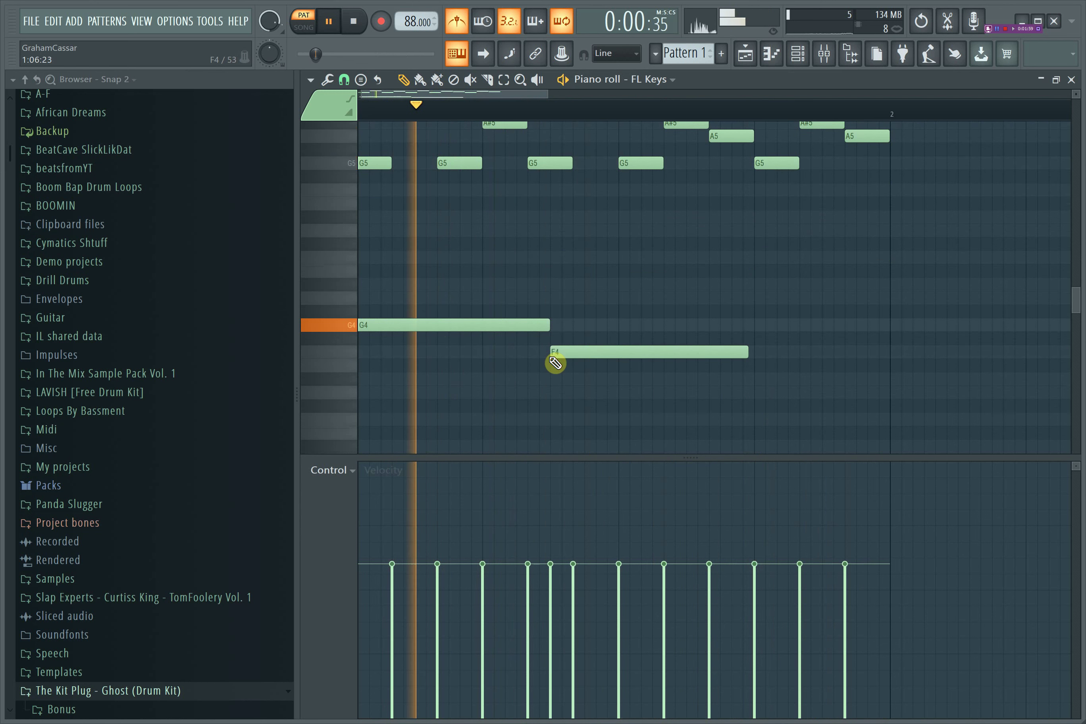
pyautogui.moveTo(560, 356); pyautogui.dragTo(637, 378)
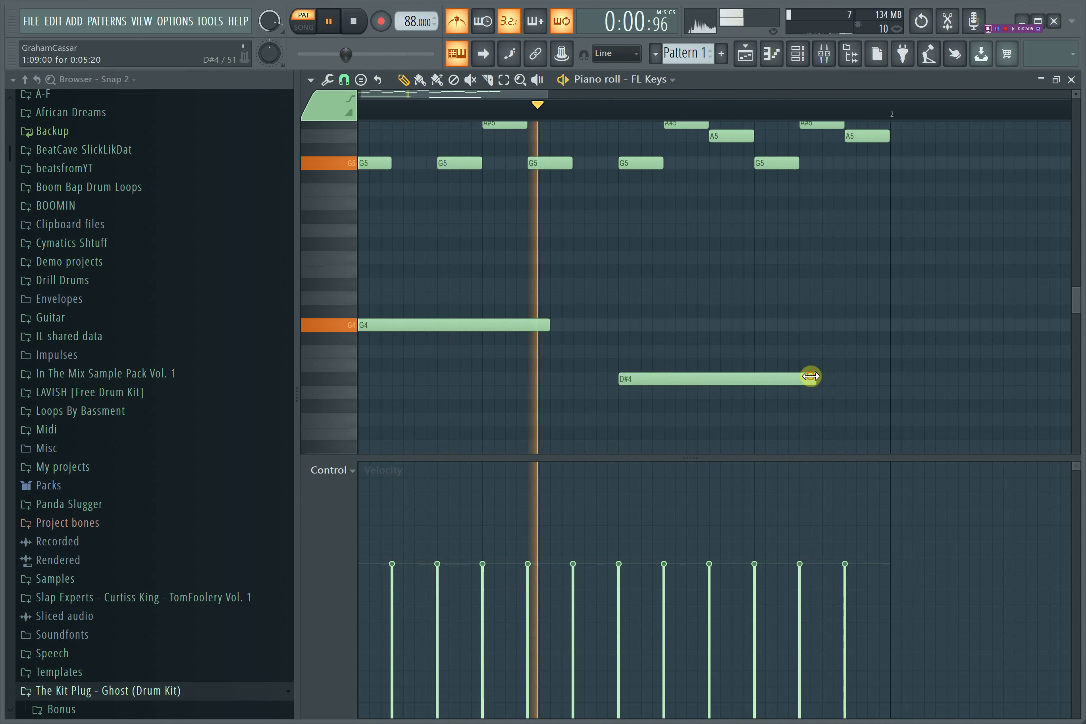
pyautogui.moveTo(811, 376); pyautogui.dragTo(752, 386)
pyautogui.click(773, 387)
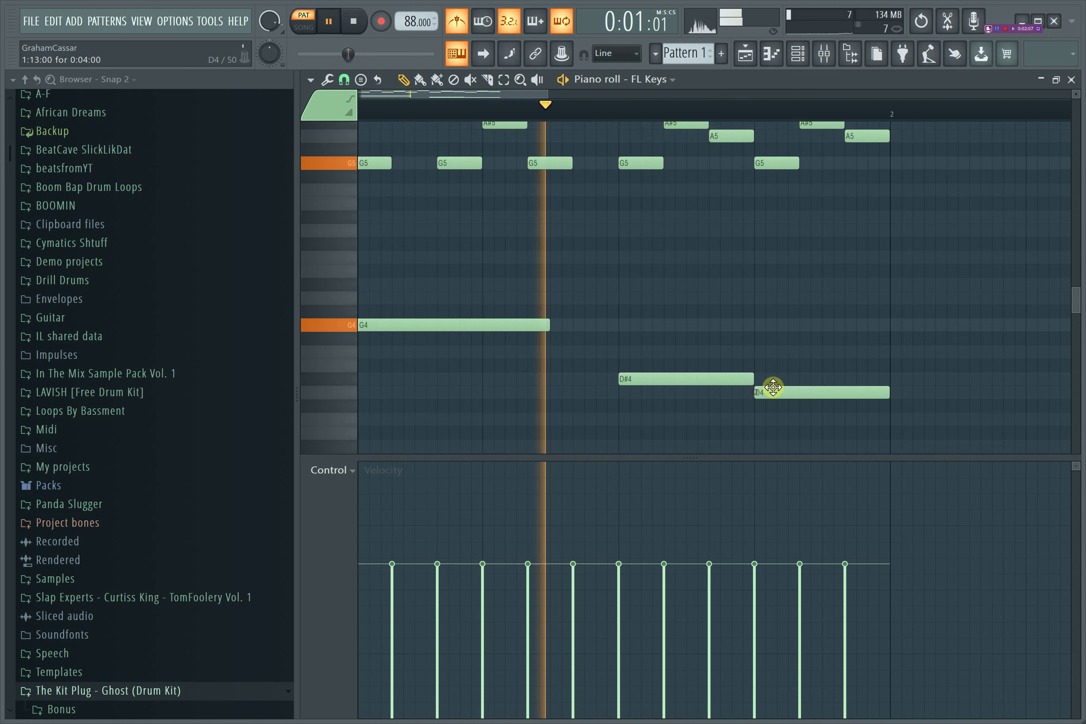
pyautogui.moveTo(549, 325); pyautogui.dragTo(613, 330)
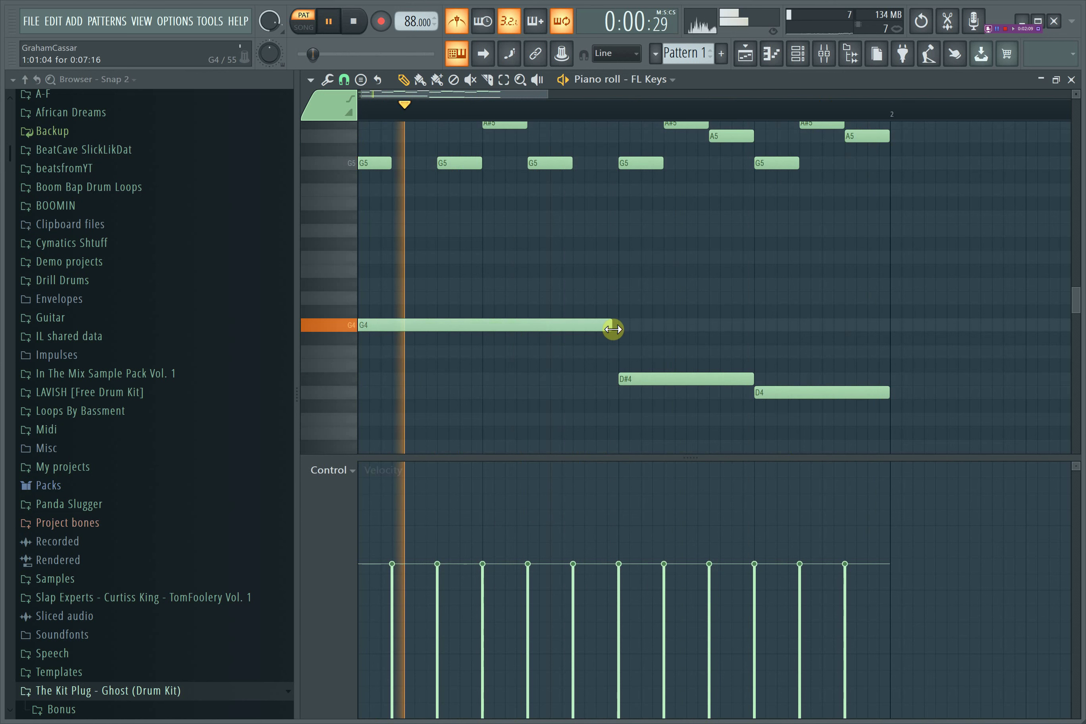
# Duplicate all melody and bass notes of bar 1 into bar 2, deselect them and stop playback.
pyautogui.hotkey('ctrl', 'a')
pyautogui.hotkey('ctrl', 'b')
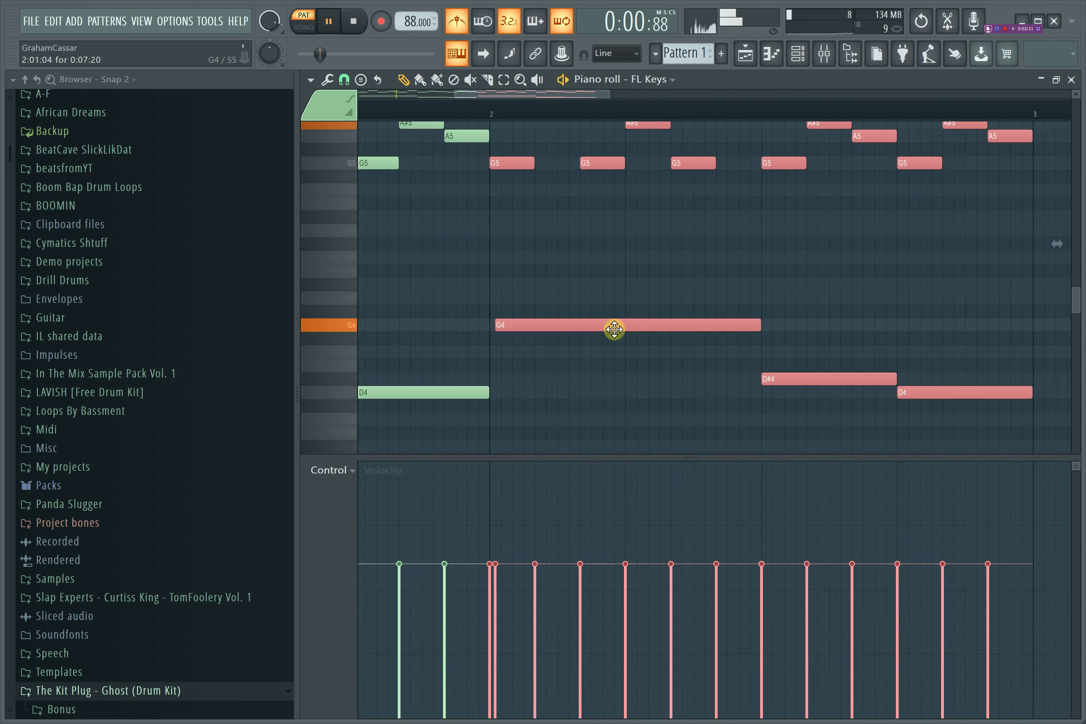
pyautogui.click(869, 261)
pyautogui.hotkey('ctrl', 'z')
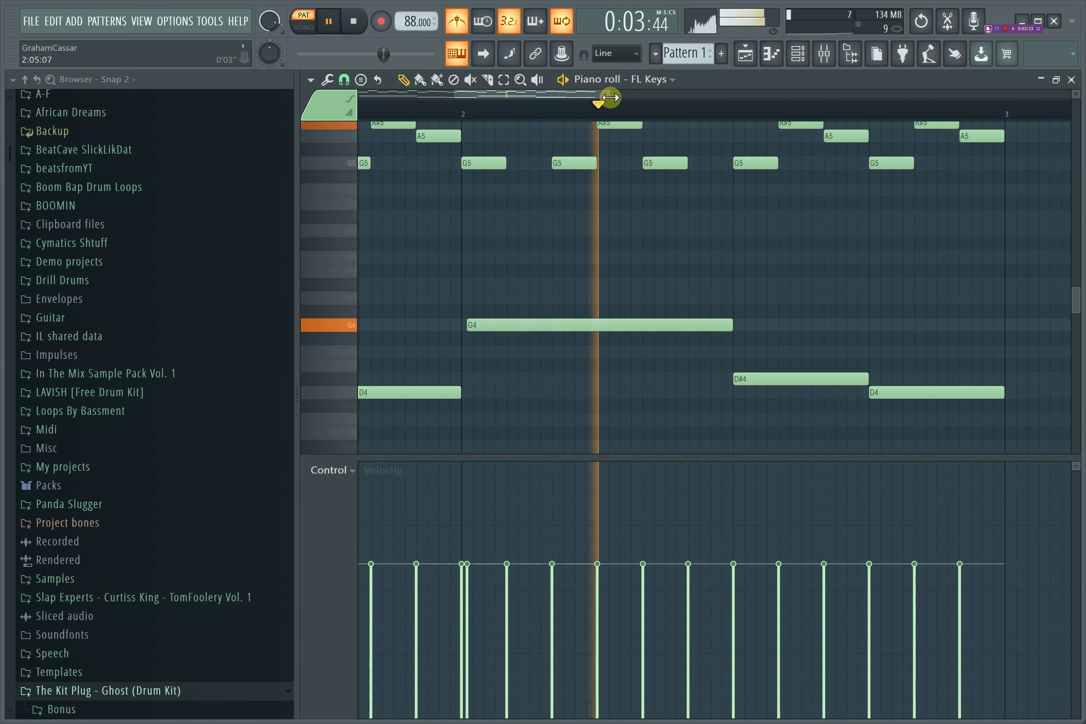
pyautogui.moveTo(610, 97); pyautogui.dragTo(698, 108)
pyautogui.press('space')
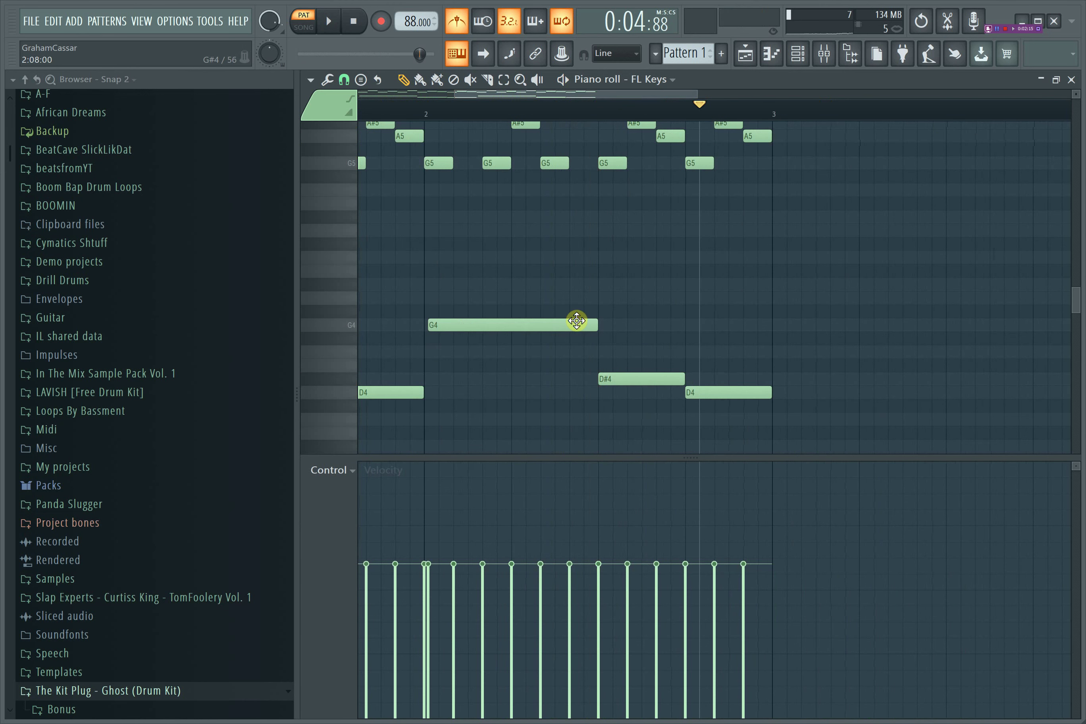
# In bar 2's bass line, raise the D#4 note to A4 and replace the final D4 with a four-step F#4.
pyautogui.moveTo(636, 381); pyautogui.dragTo(632, 305)
pyautogui.click(686, 352)
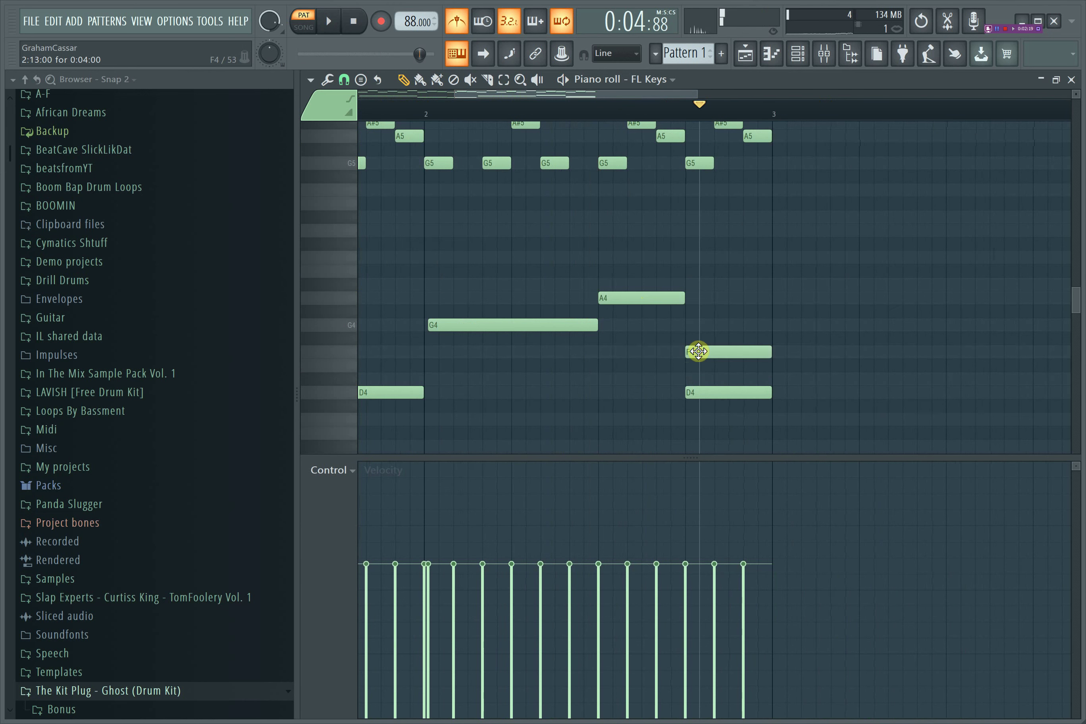
pyautogui.moveTo(698, 351); pyautogui.dragTo(696, 337)
pyautogui.rightClick(719, 394)
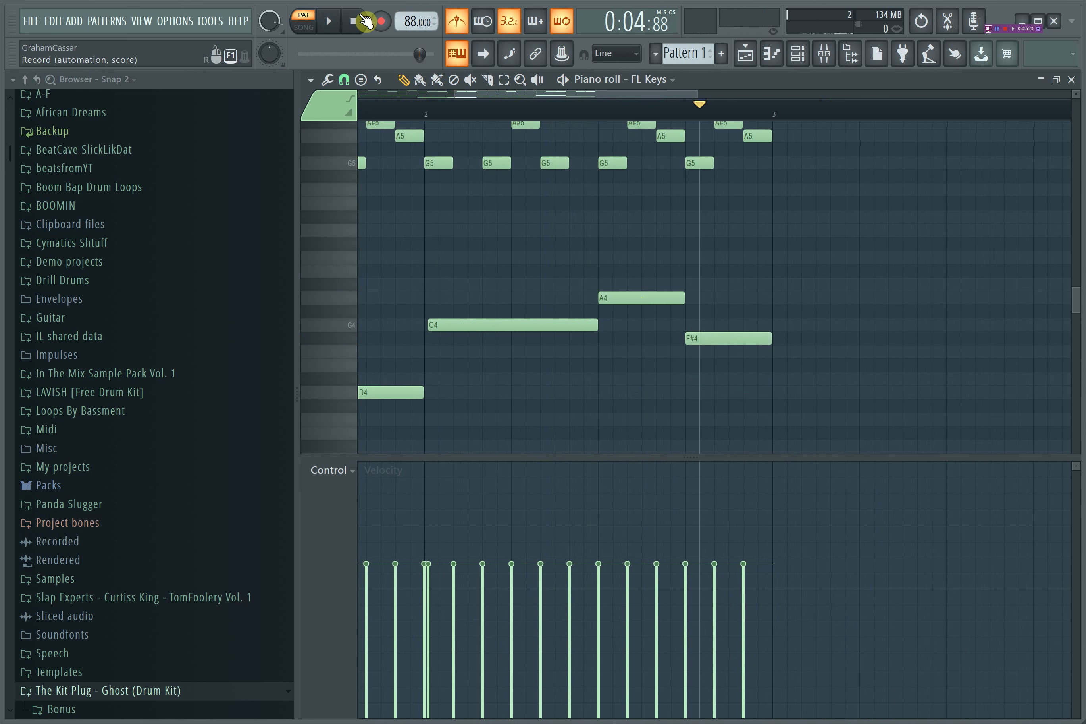
# Play the pattern and move the second G4 bass note so it starts exactly at 2:01:00.
pyautogui.click(350, 22)
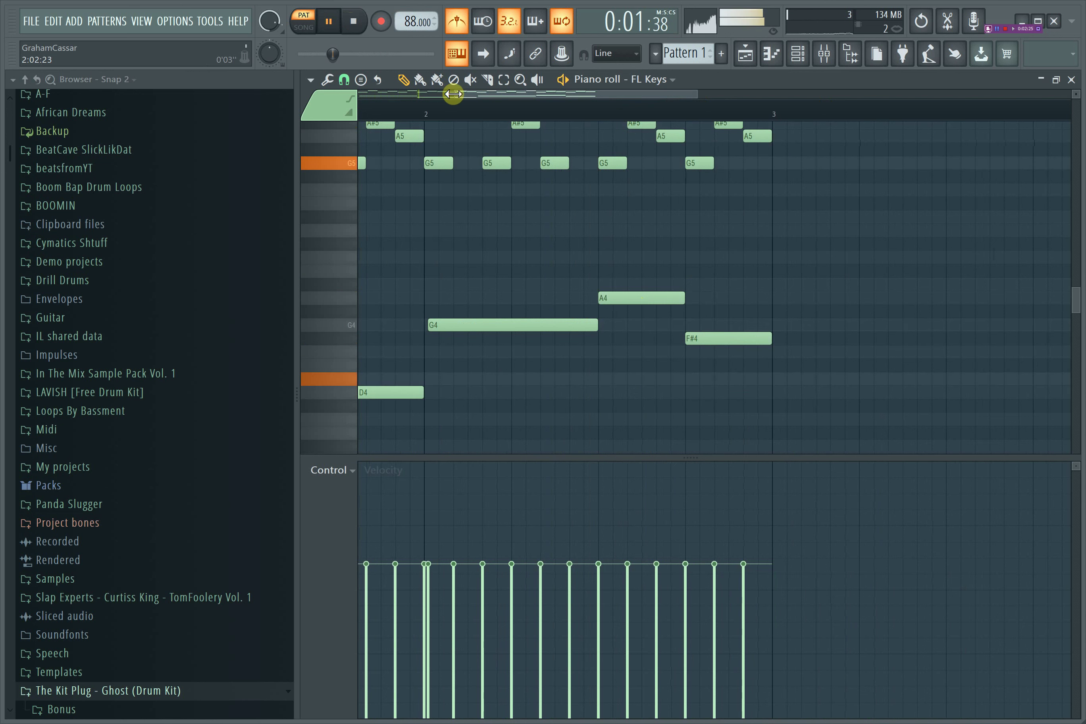
pyautogui.moveTo(456, 94); pyautogui.dragTo(172, 117)
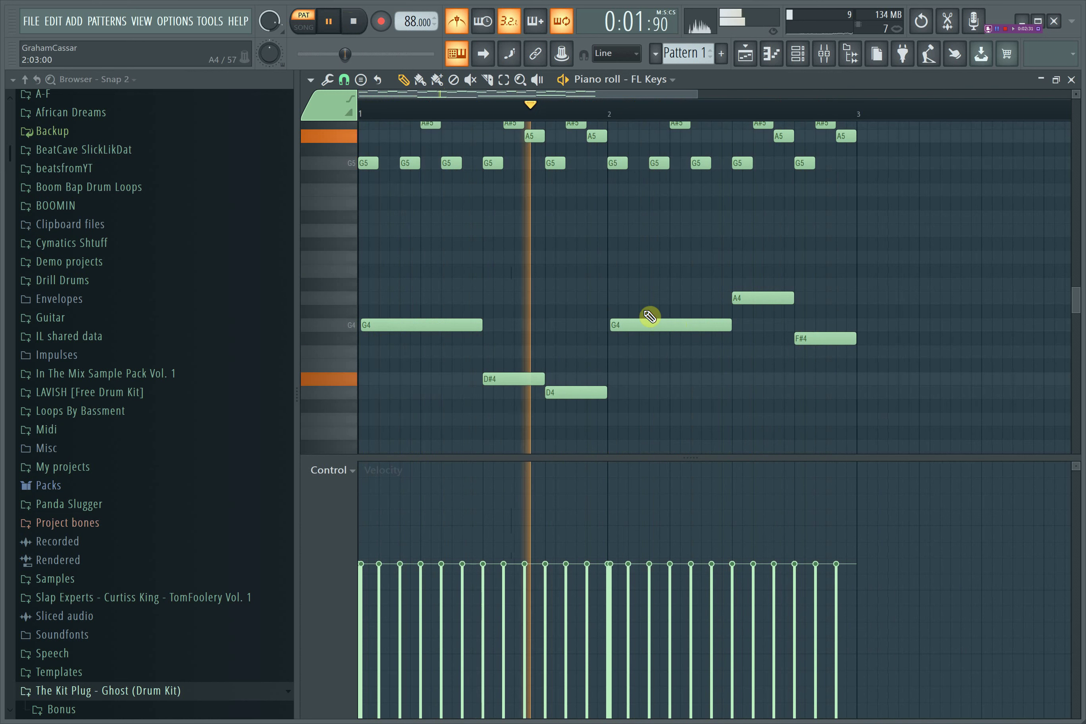
pyautogui.moveTo(646, 321); pyautogui.dragTo(643, 320)
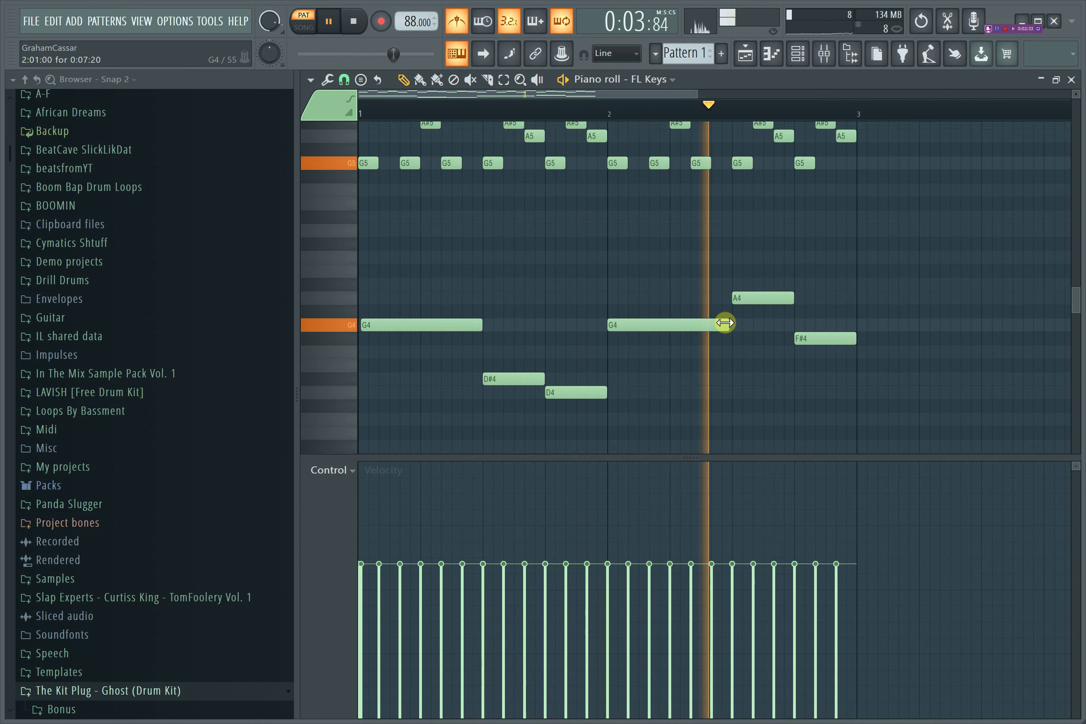
# Try applying Quick legato to all the selected bass notes of bars 1 and 2, and stop playback.
pyautogui.moveTo(396, 292); pyautogui.dragTo(987, 477)
pyautogui.hotkey('ctrl', 'l')
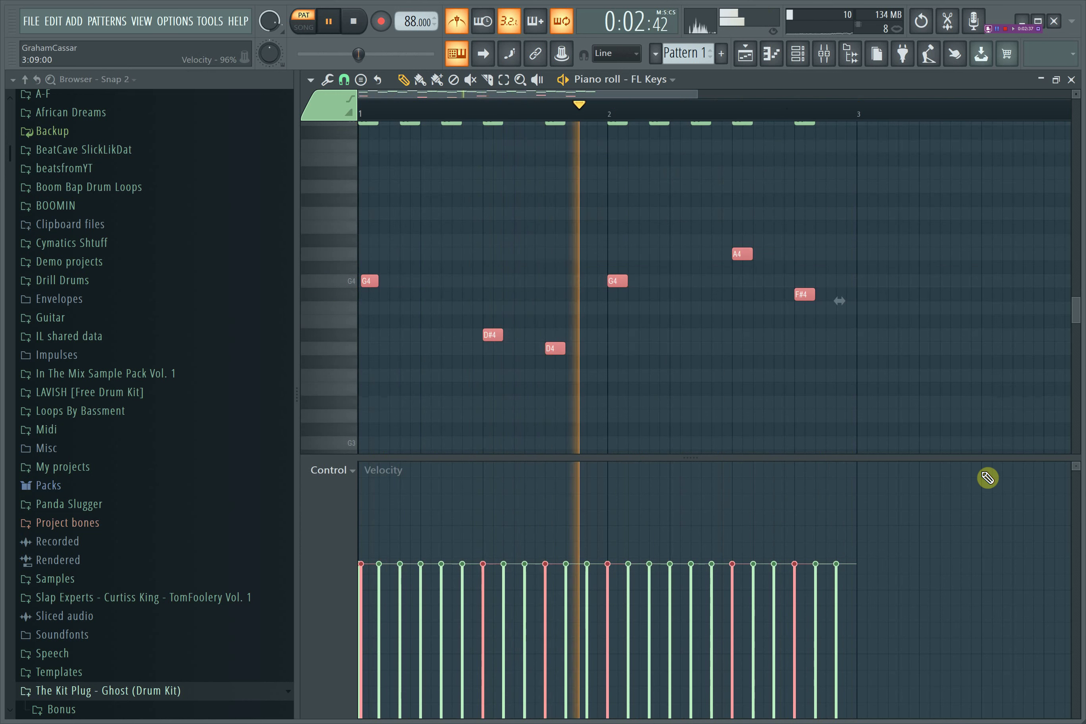
pyautogui.hotkey('ctrl', 'l')
pyautogui.press('space')
pyautogui.rightClick(783, 335)
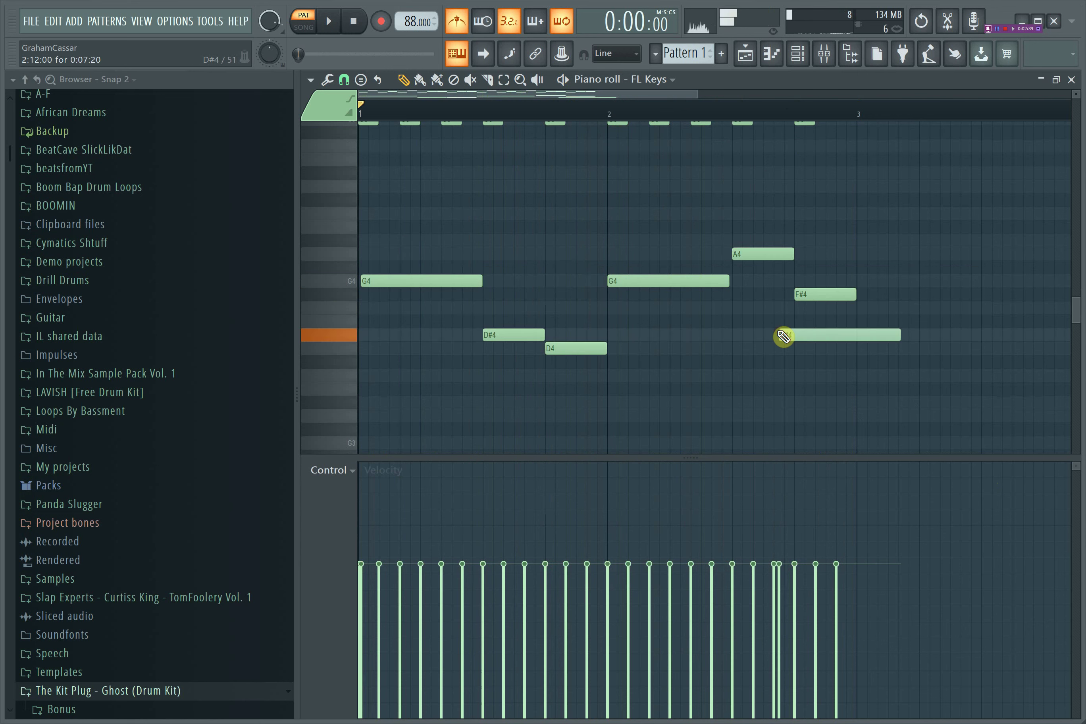
pyautogui.moveTo(694, 93); pyautogui.dragTo(583, 93)
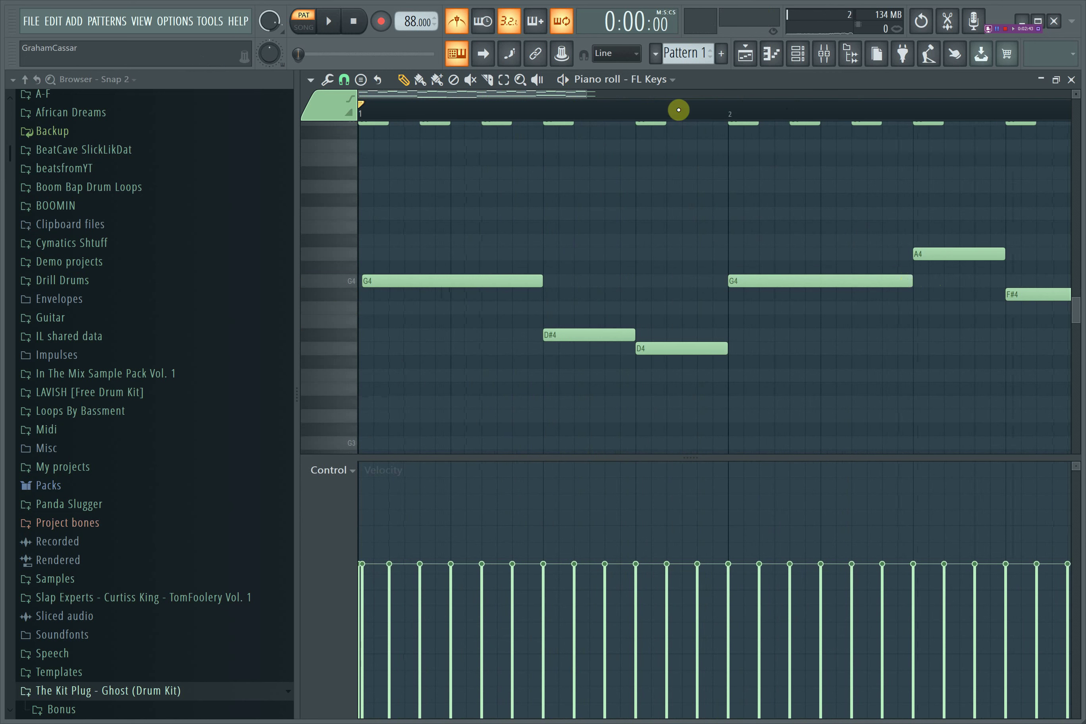
pyautogui.moveTo(586, 93); pyautogui.dragTo(726, 92)
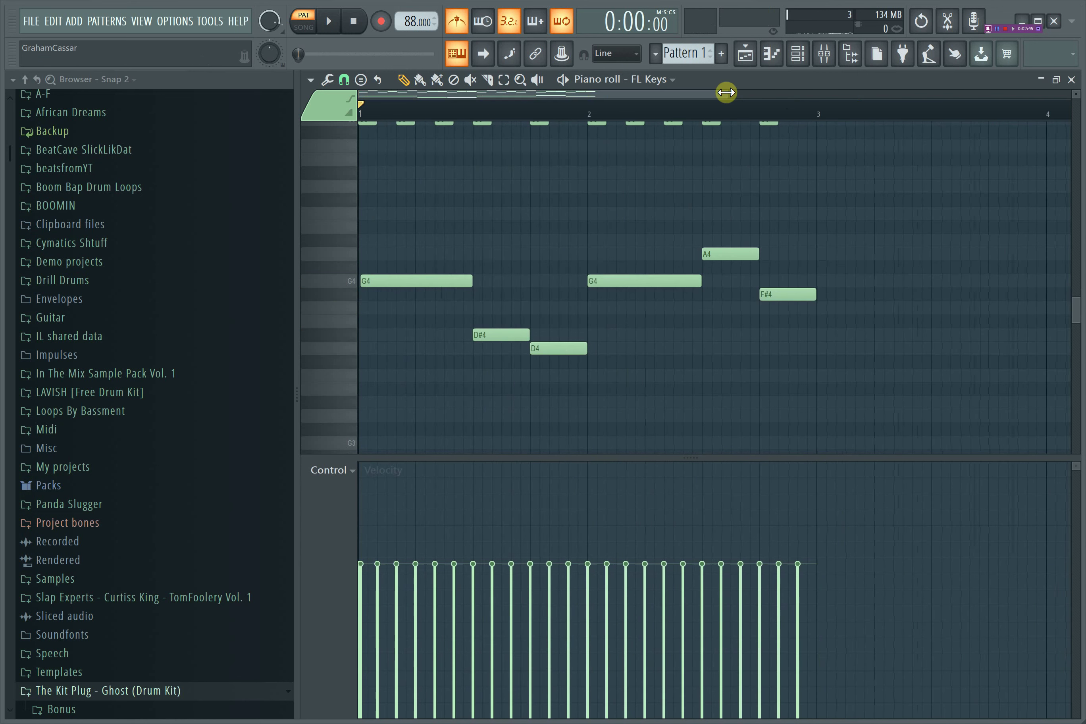
pyautogui.click(768, 253)
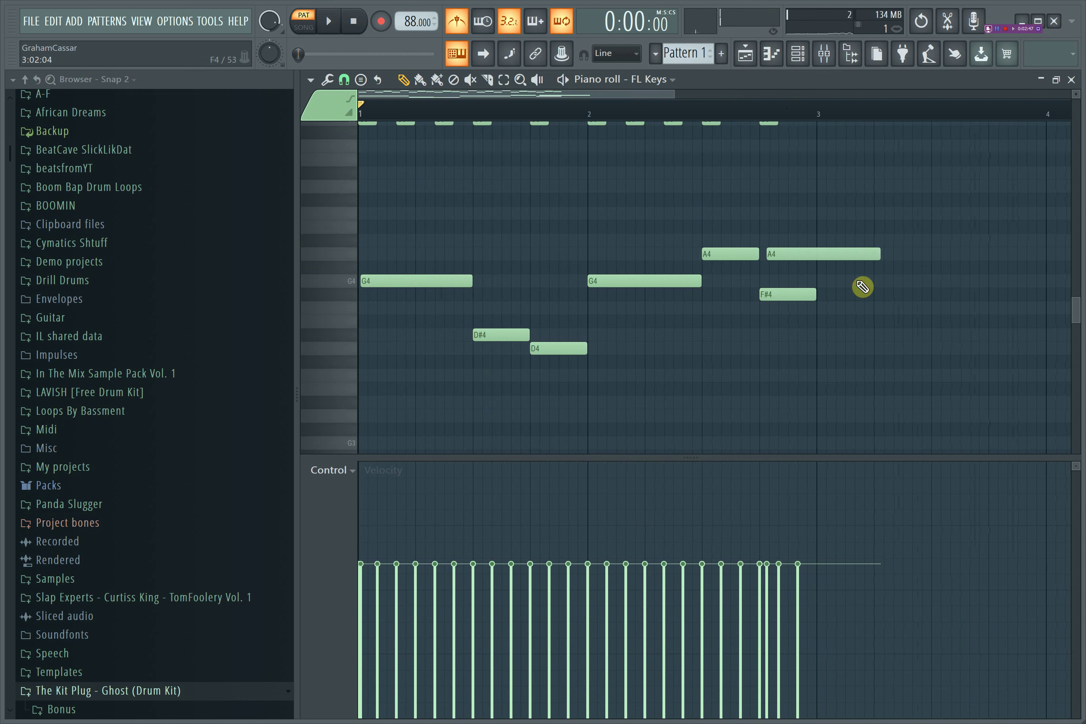
pyautogui.rightClick(872, 256)
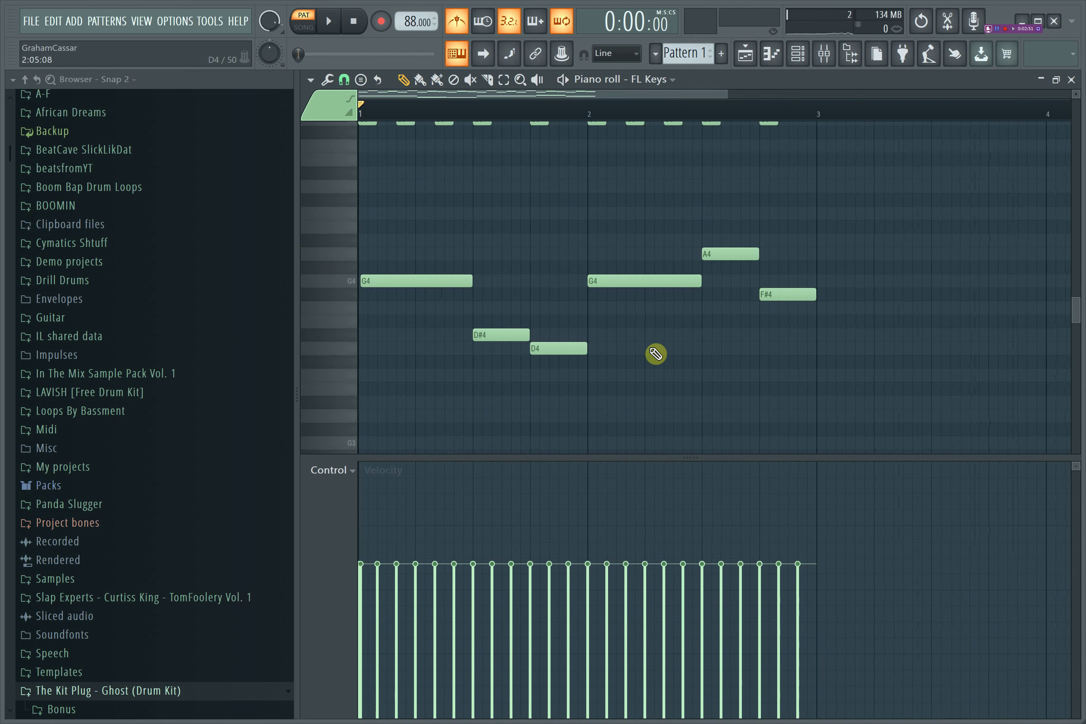
# Redraw the first G4 bass note from the very start of bar 1 so it extends up to the D#4.
pyautogui.moveTo(412, 283); pyautogui.dragTo(409, 284)
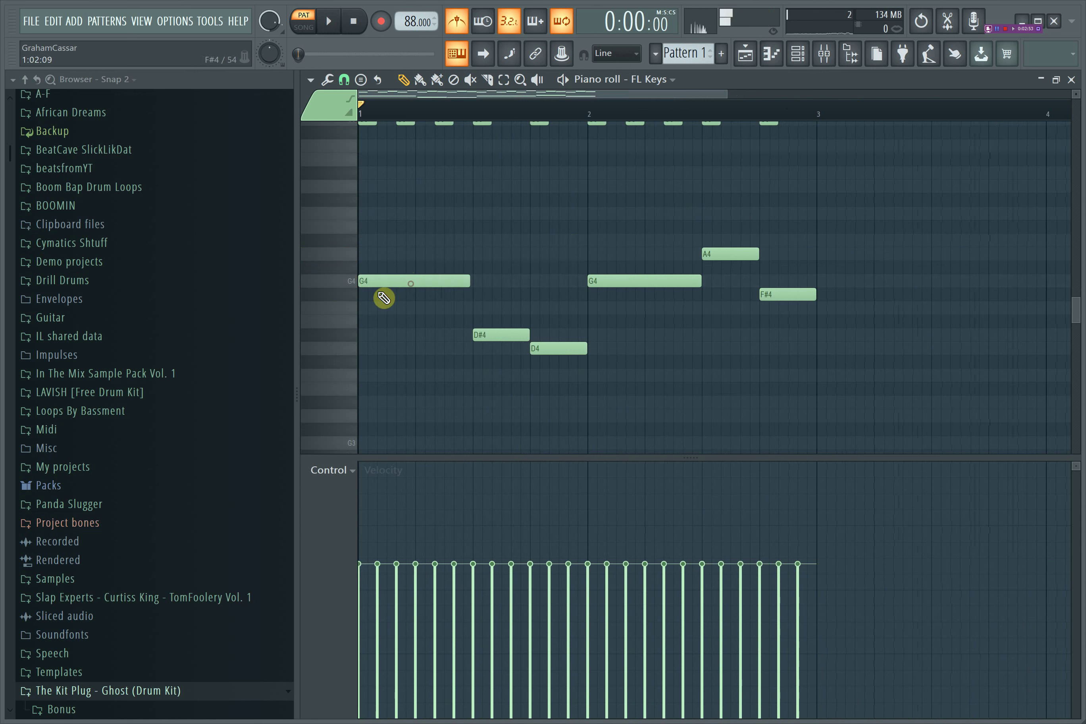
pyautogui.rightClick(455, 278)
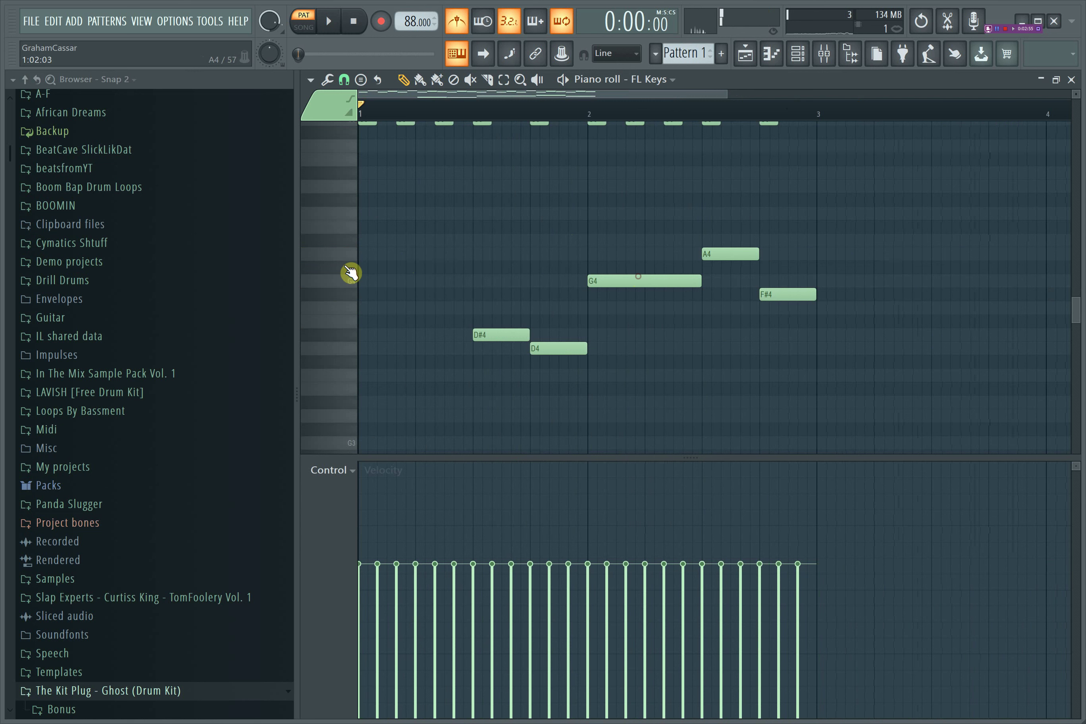
pyautogui.click(369, 281)
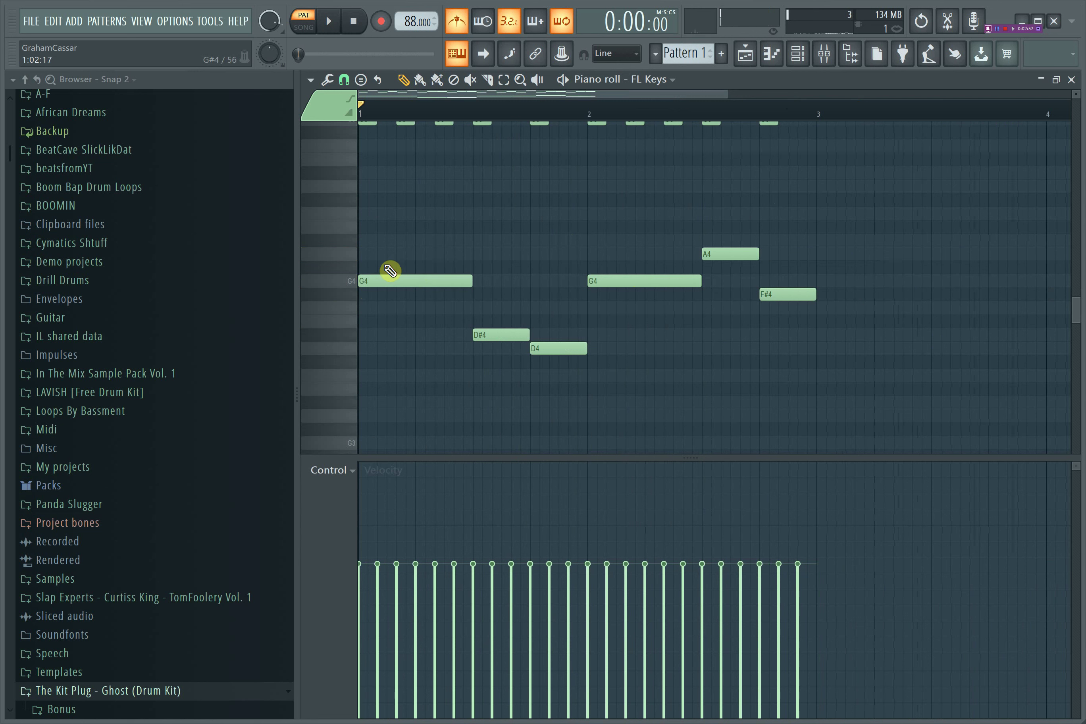
pyautogui.scroll(4, 631, 229)
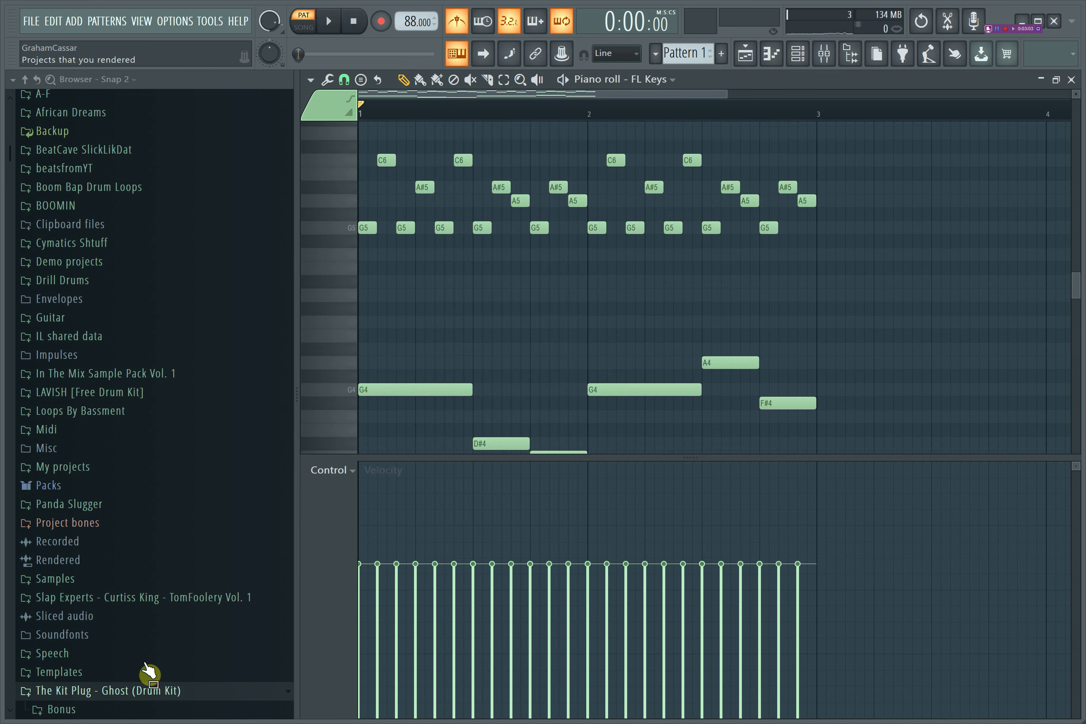
pyautogui.scroll(2, 599, 322)
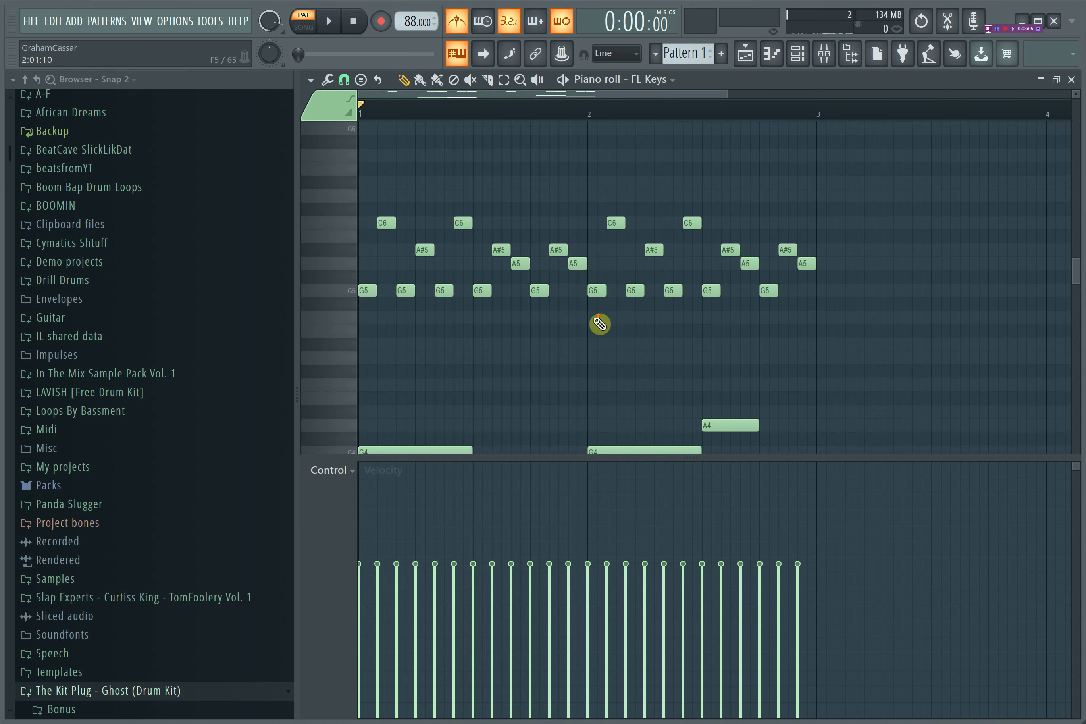
pyautogui.click(599, 322)
pyautogui.scroll(3, 599, 322)
pyautogui.rightClick(614, 418)
# Play the loop, try a long G7 note at the start of bar 1 above the melody, and delete it.
pyautogui.press('space')
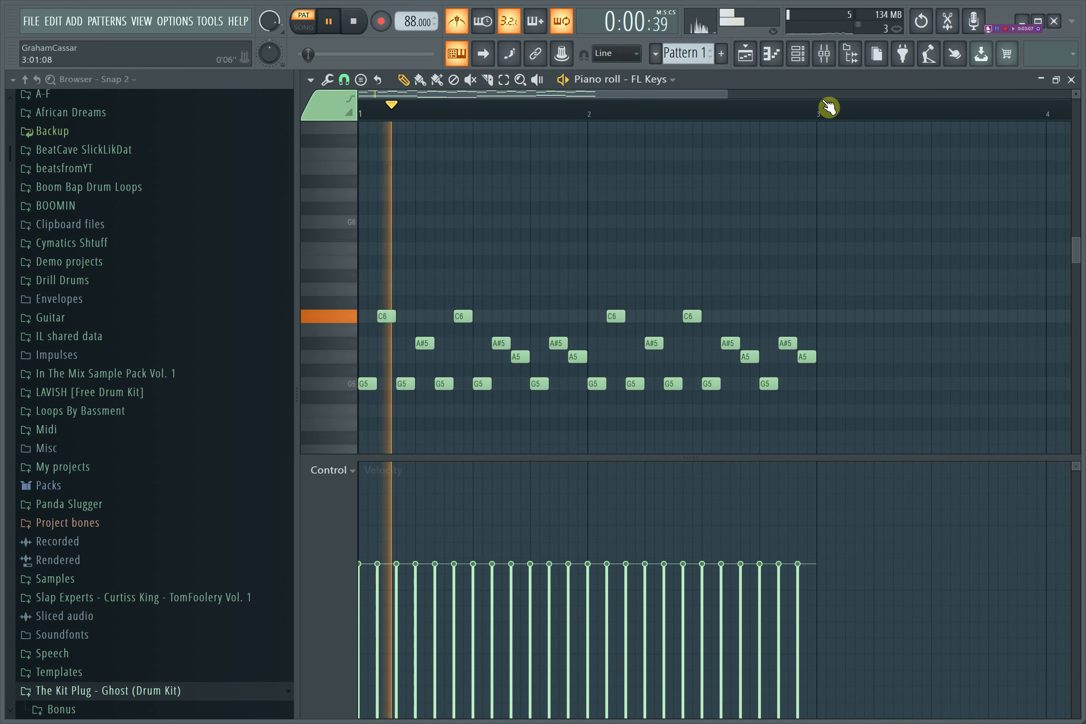
pyautogui.moveTo(789, 94); pyautogui.dragTo(582, 98)
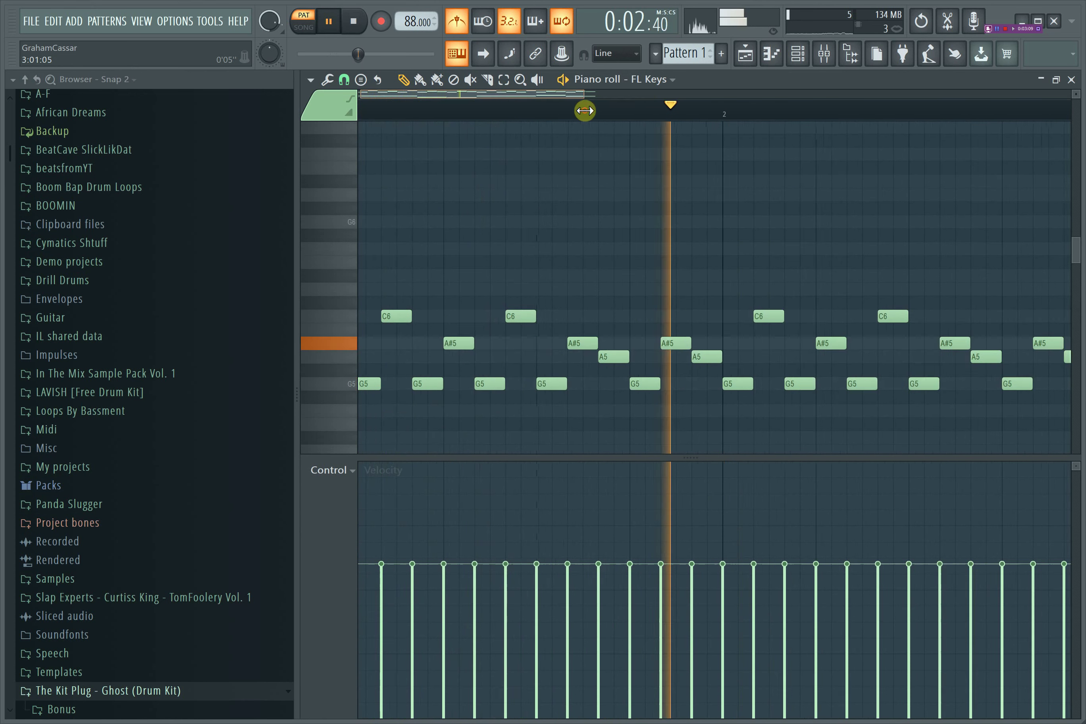
pyautogui.scroll(3, 468, 210)
pyautogui.click(370, 171)
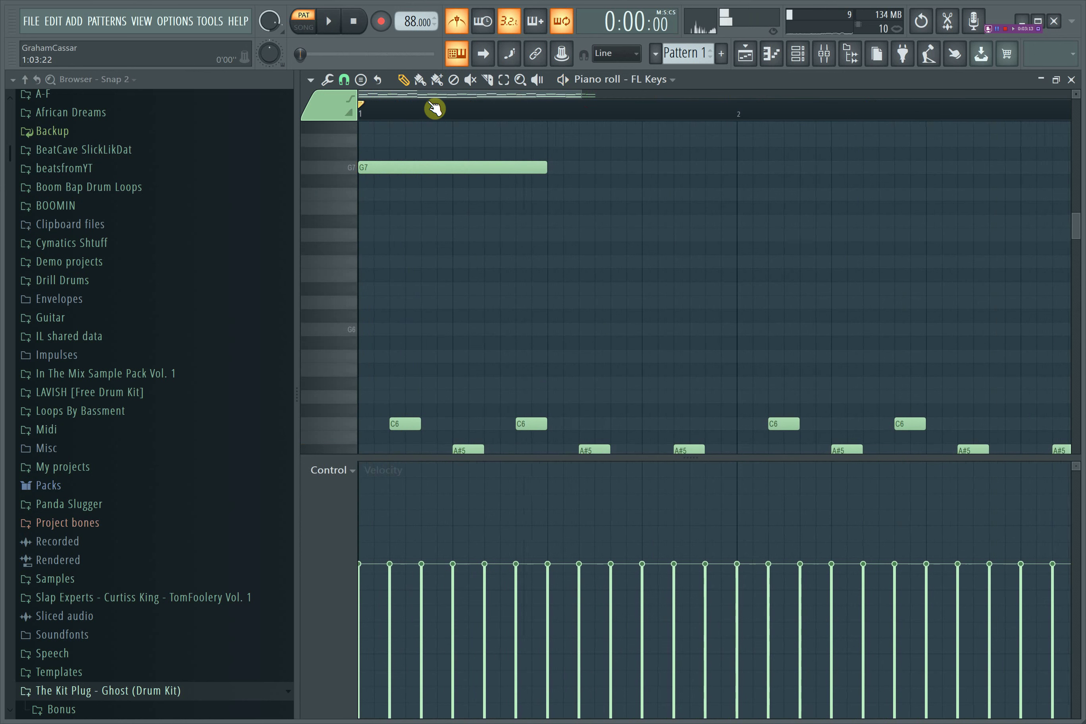
pyautogui.press('space')
pyautogui.rightClick(434, 168)
# Replace the FL Keys channel's instrument with LABS while the pattern plays.
pyautogui.press('space')
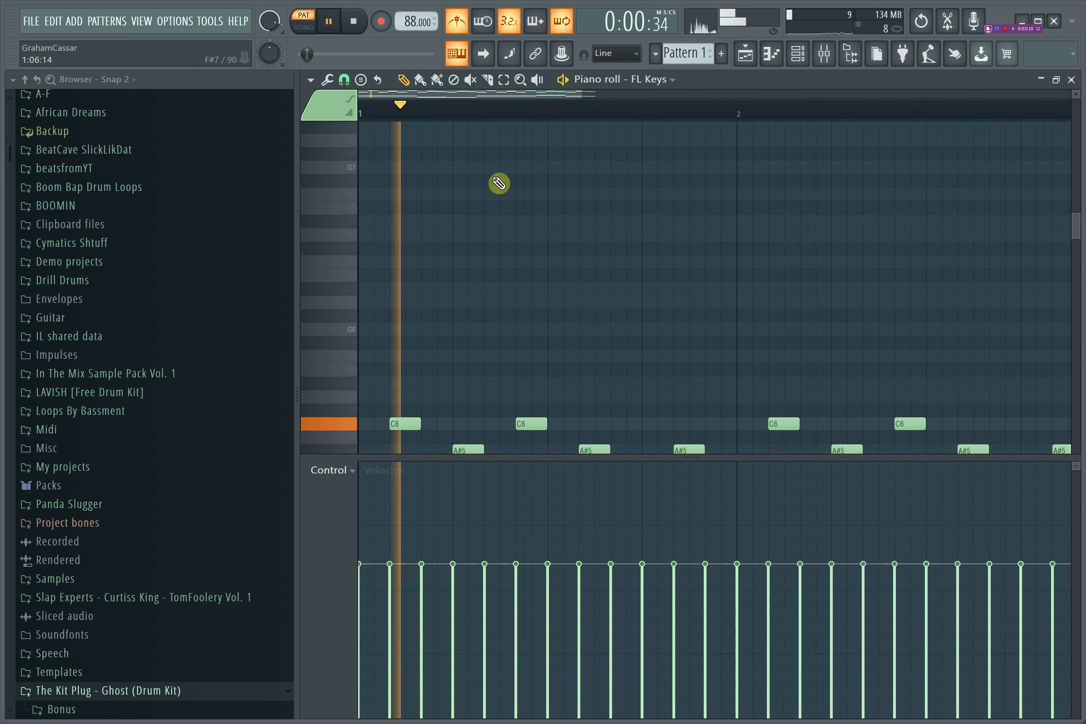
pyautogui.press('space')
pyautogui.press('space')
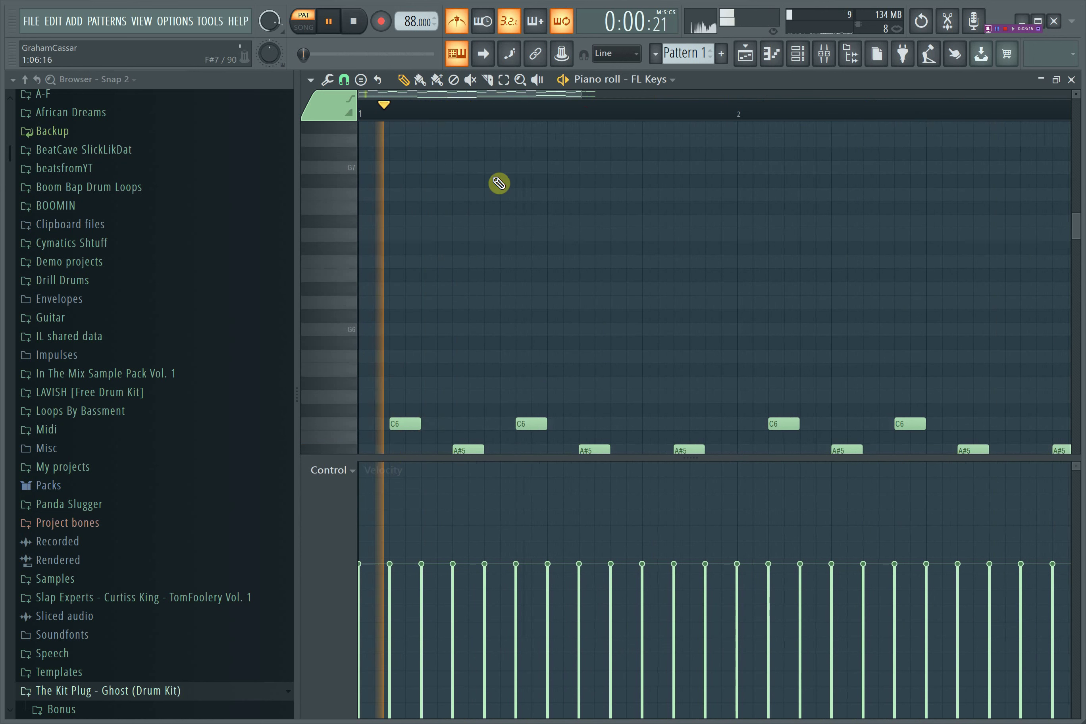
pyautogui.click(1042, 80)
pyautogui.rightClick(482, 212)
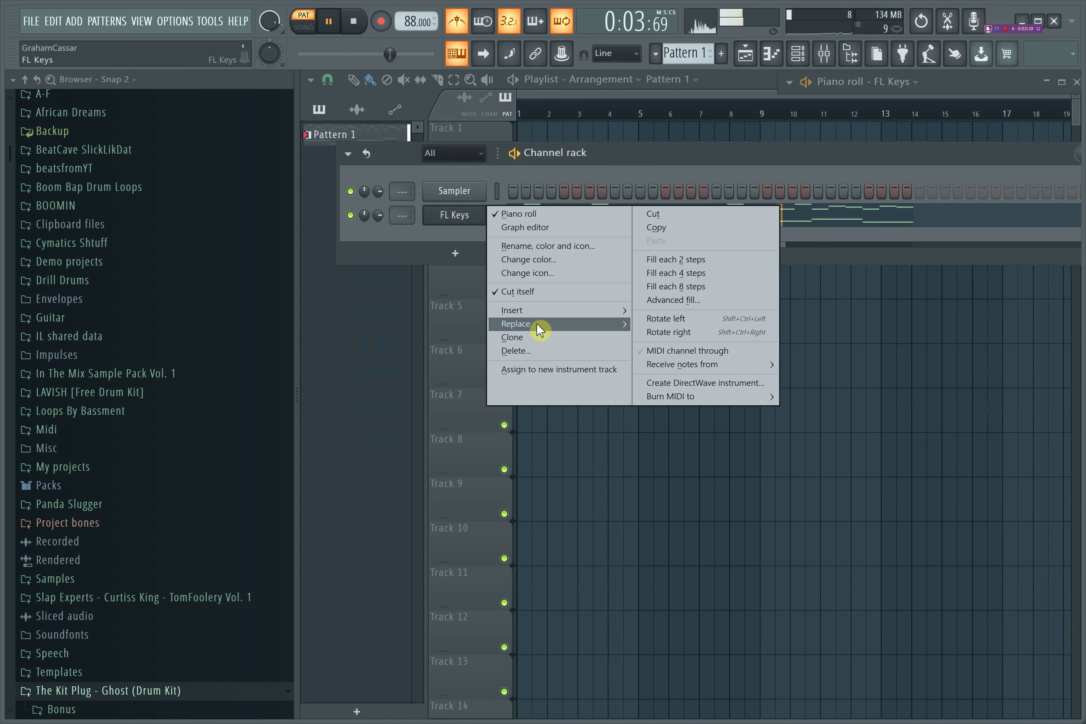
pyautogui.moveTo(536, 324)
pyautogui.click(802, 460)
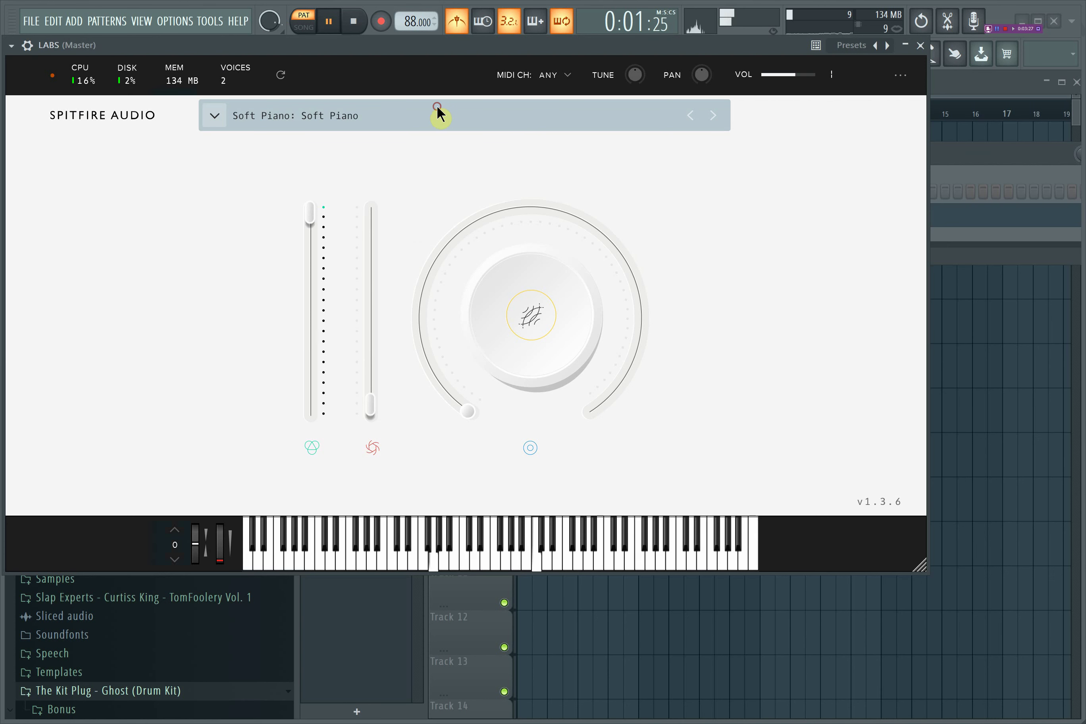
# Load the Hannah Peel's Music Box preset from the Musicbox group in LABS.
pyautogui.click(438, 108)
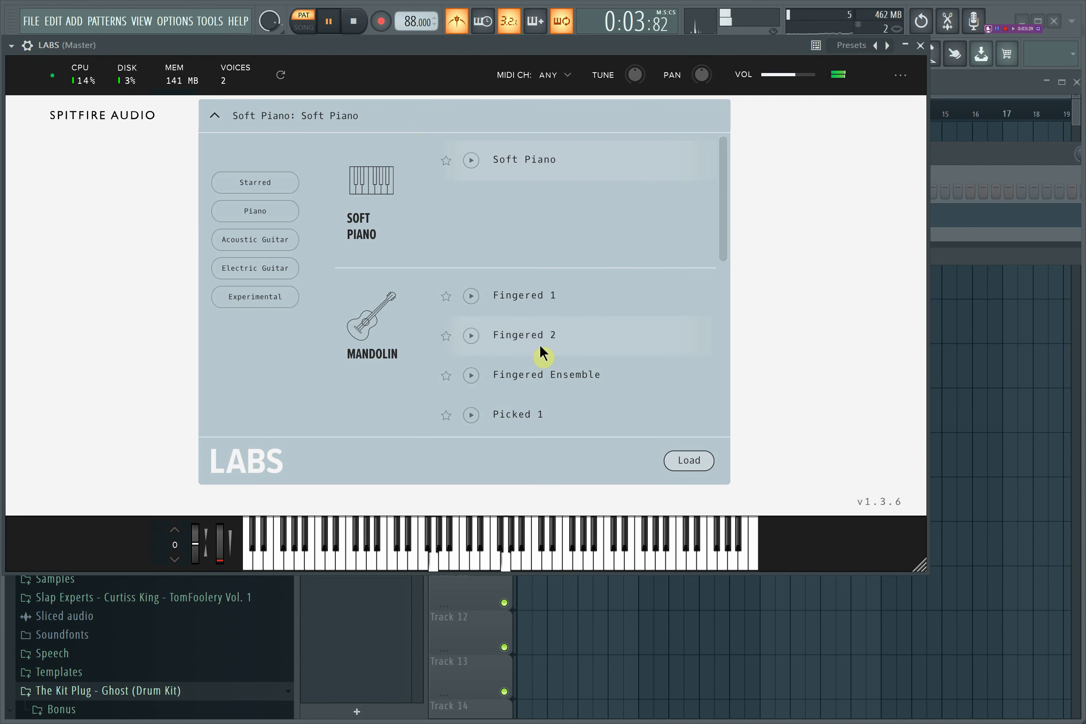
pyautogui.scroll(-2, 541, 349)
pyautogui.scroll(-7, 540, 344)
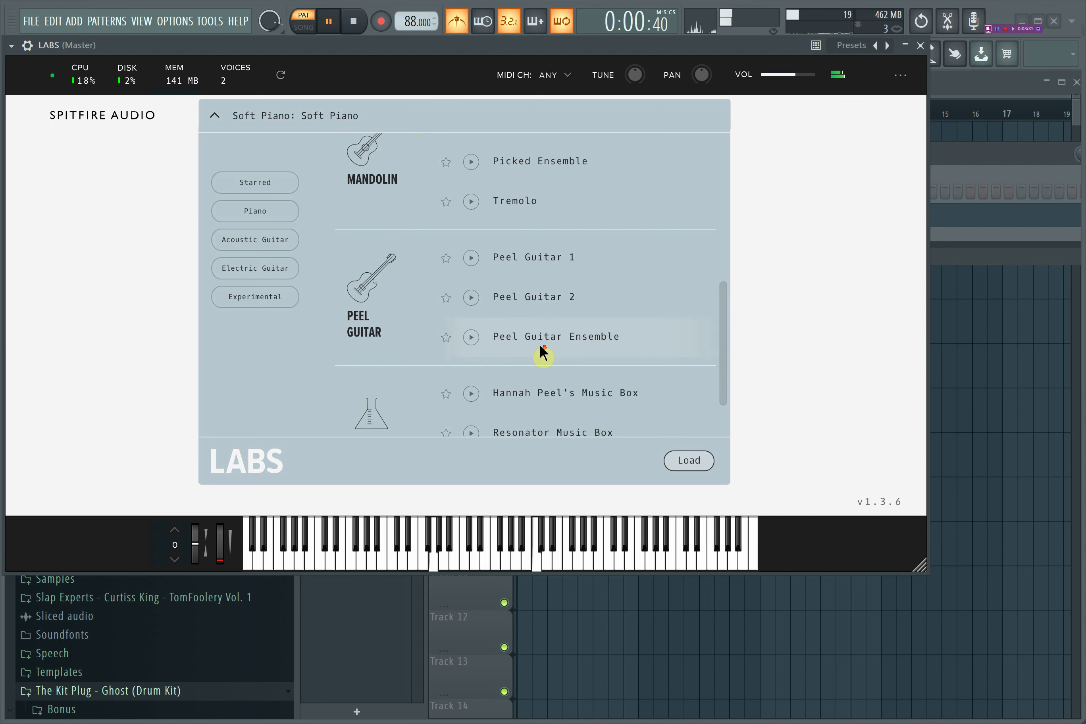
pyautogui.scroll(-2, 523, 333)
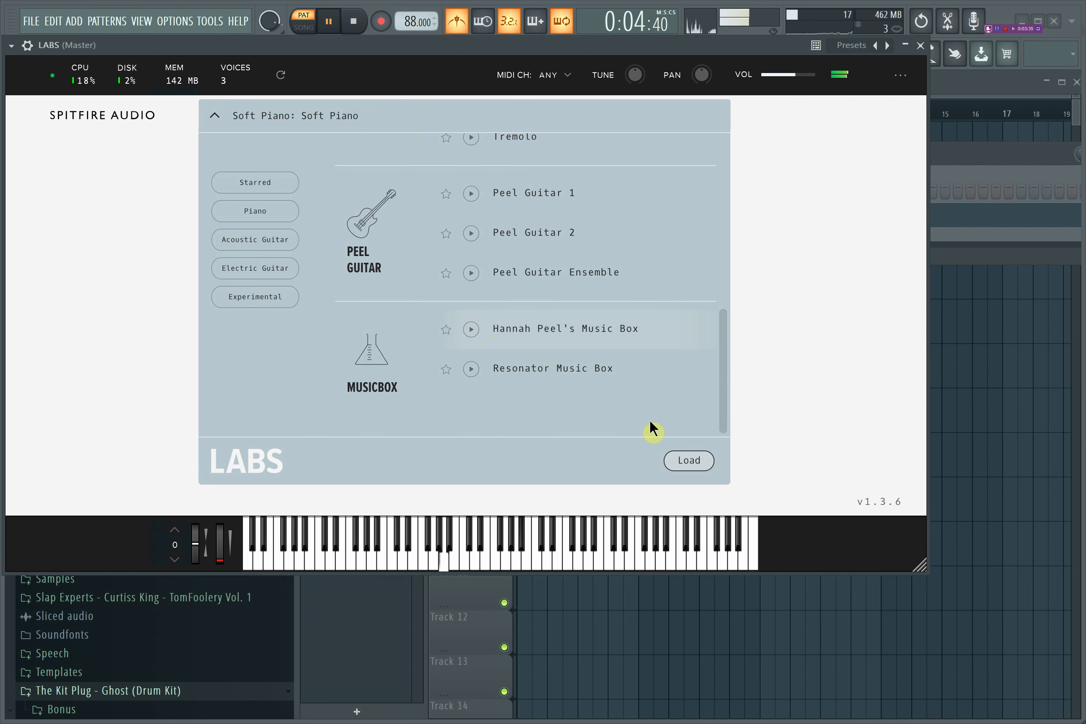
pyautogui.click(690, 462)
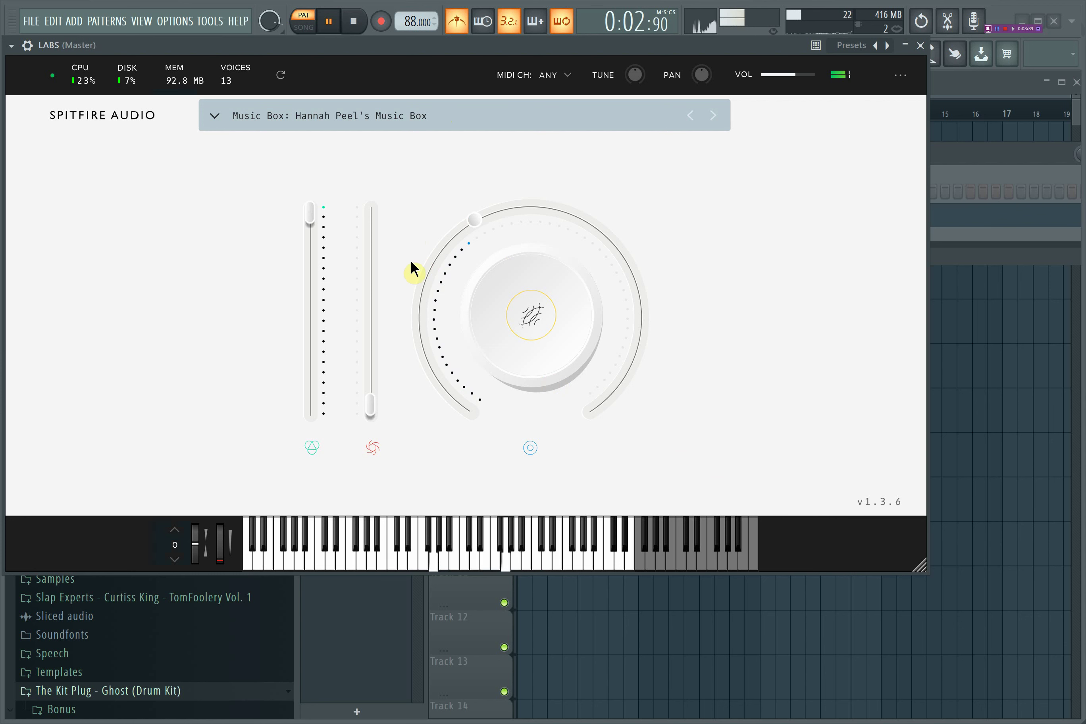
# Set the slider with the red marker to 53% and the large dial's Tightness to 83%.
pyautogui.moveTo(371, 285)
pyautogui.mouseDown()
pyautogui.moveTo(369, 259)
pyautogui.moveTo(371, 310)
pyautogui.mouseUp()
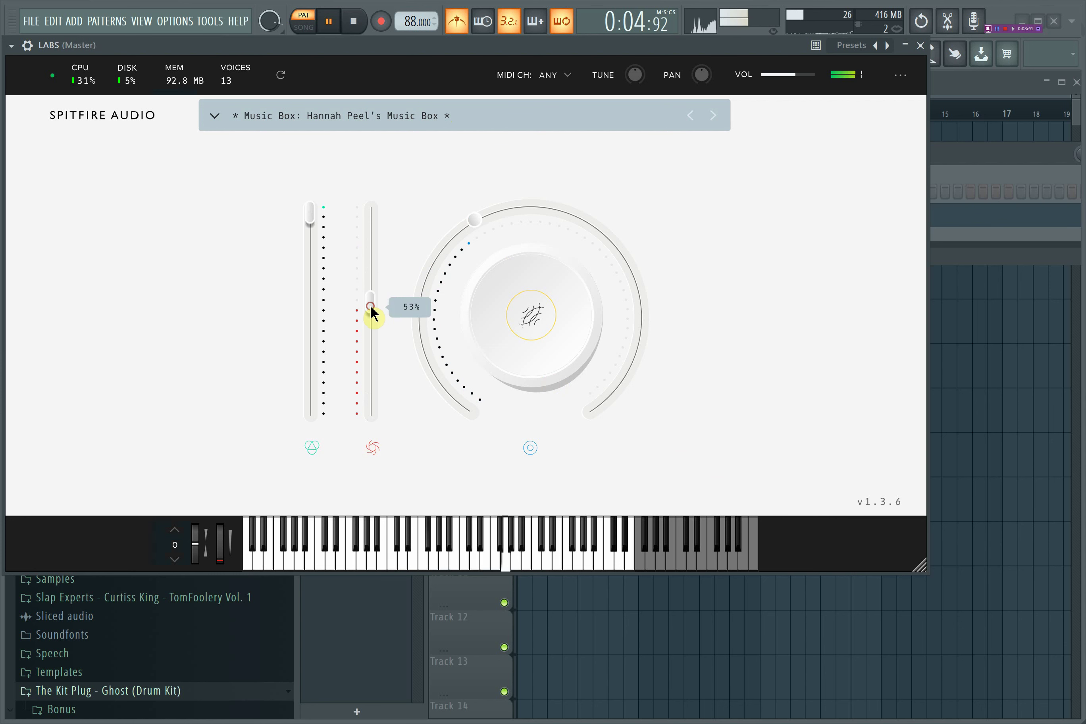
pyautogui.click(533, 323)
pyautogui.click(730, 287)
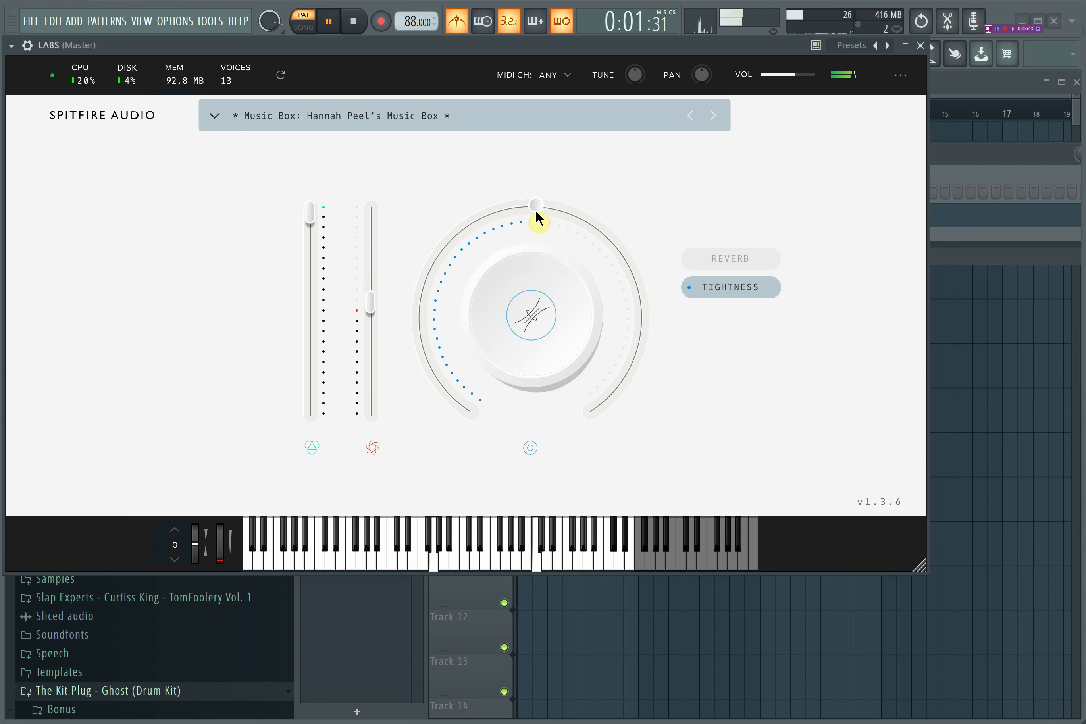
pyautogui.moveTo(536, 209); pyautogui.dragTo(682, 278)
pyautogui.moveTo(686, 299); pyautogui.dragTo(678, 325)
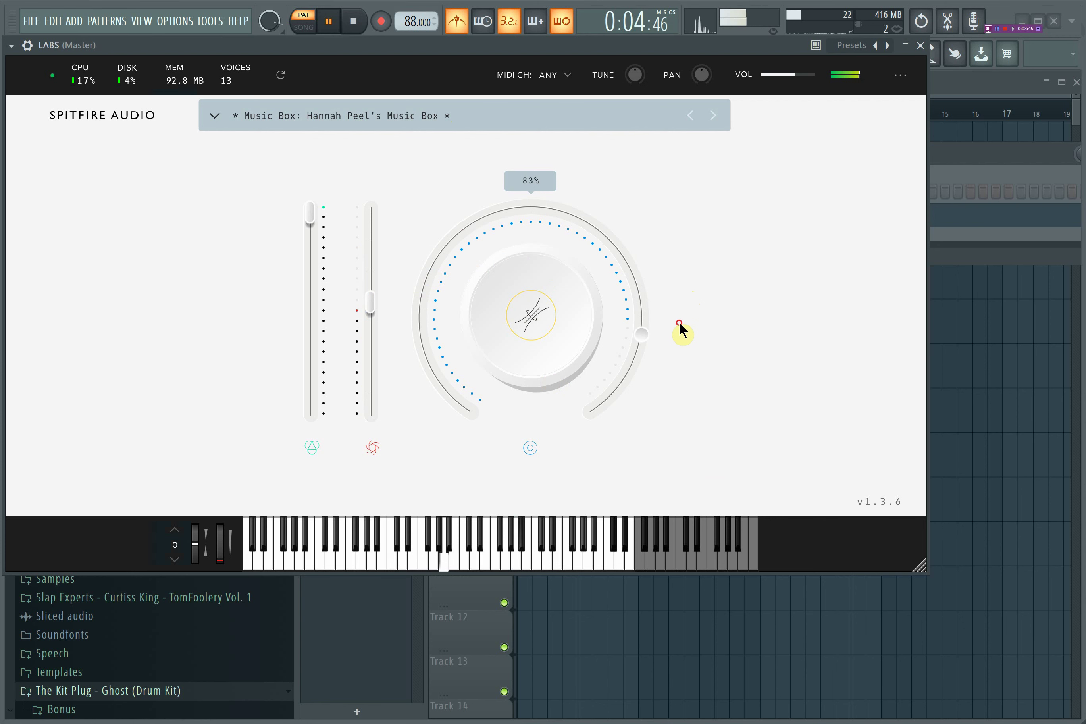
# Switch the large dial to Reverb and set it to 53%.
pyautogui.click(536, 316)
pyautogui.click(717, 264)
pyautogui.moveTo(483, 217); pyautogui.dragTo(442, 250)
pyautogui.moveTo(415, 378); pyautogui.dragTo(558, 132)
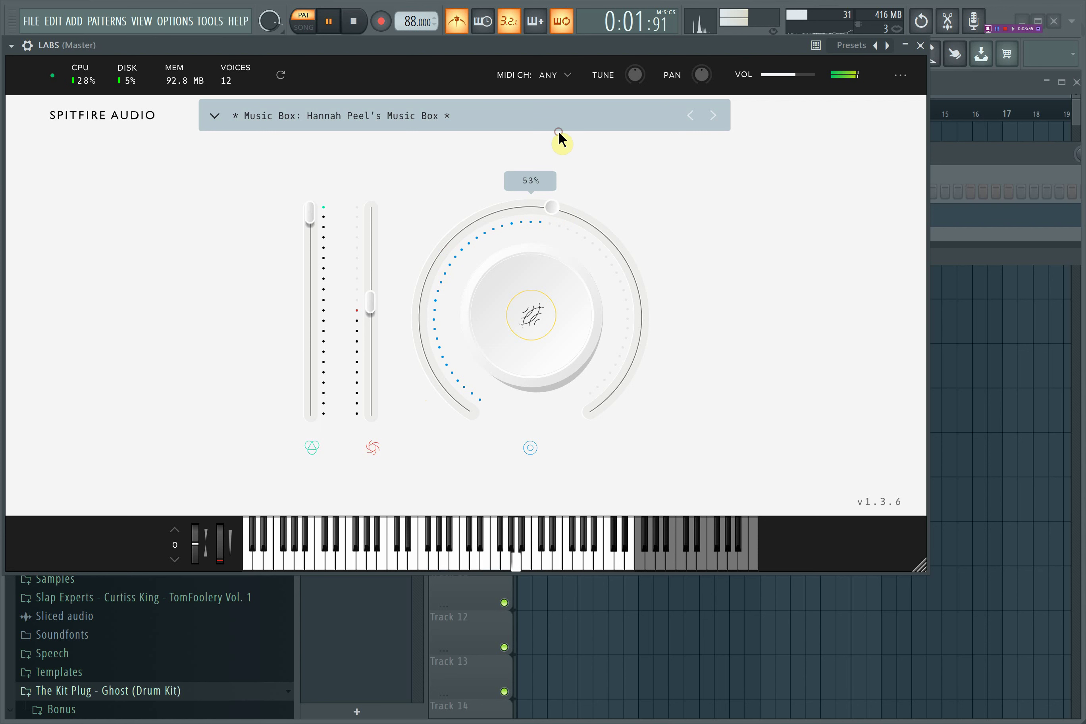
# Close the LABS instrument window and open the LABS channel's notes in the piano roll.
pyautogui.click(921, 46)
pyautogui.rightClick(444, 215)
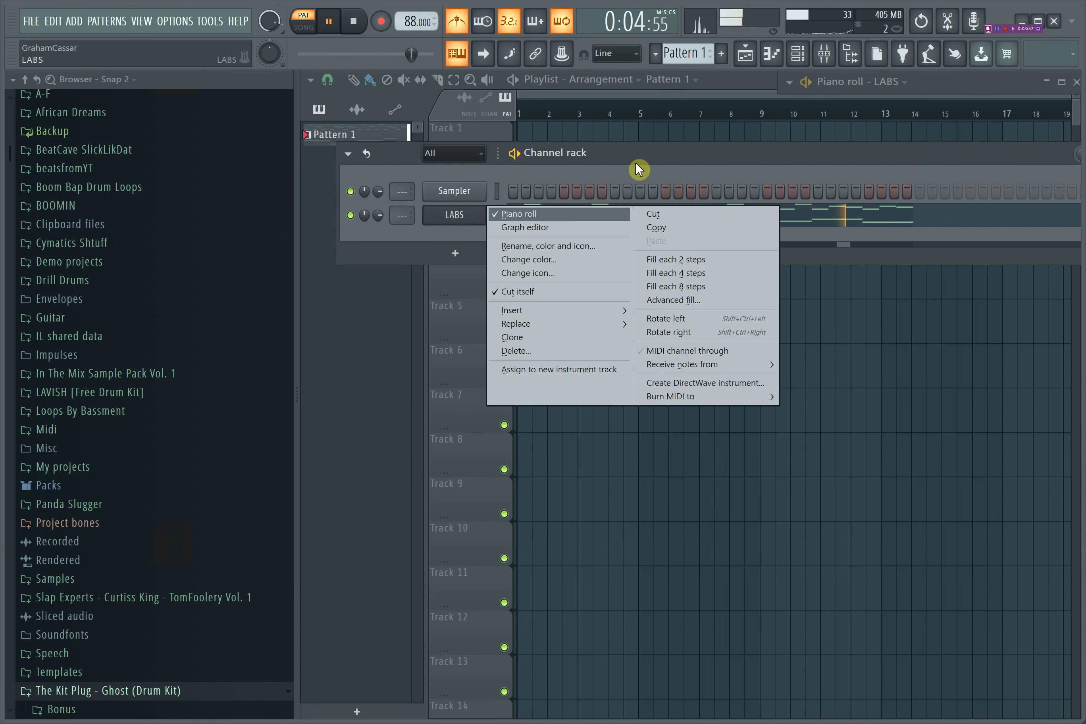
pyautogui.click(953, 116)
pyautogui.click(533, 215)
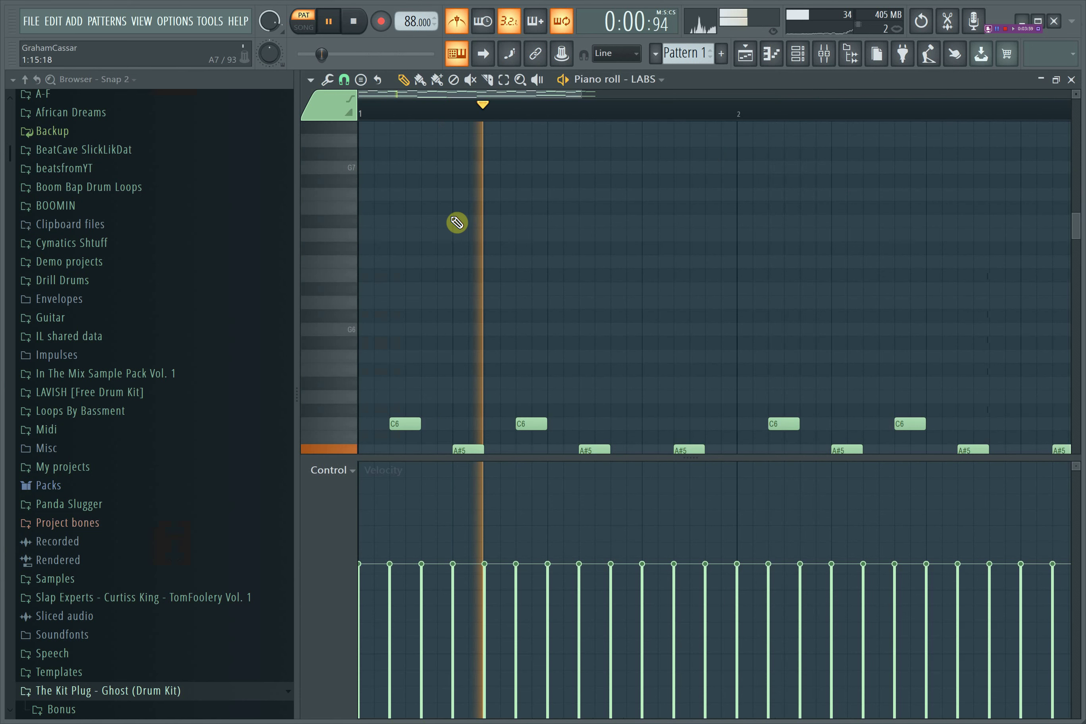
# Add a long note starting at step 5 of bar 1, place it on A#6, and play the loop.
pyautogui.press('space')
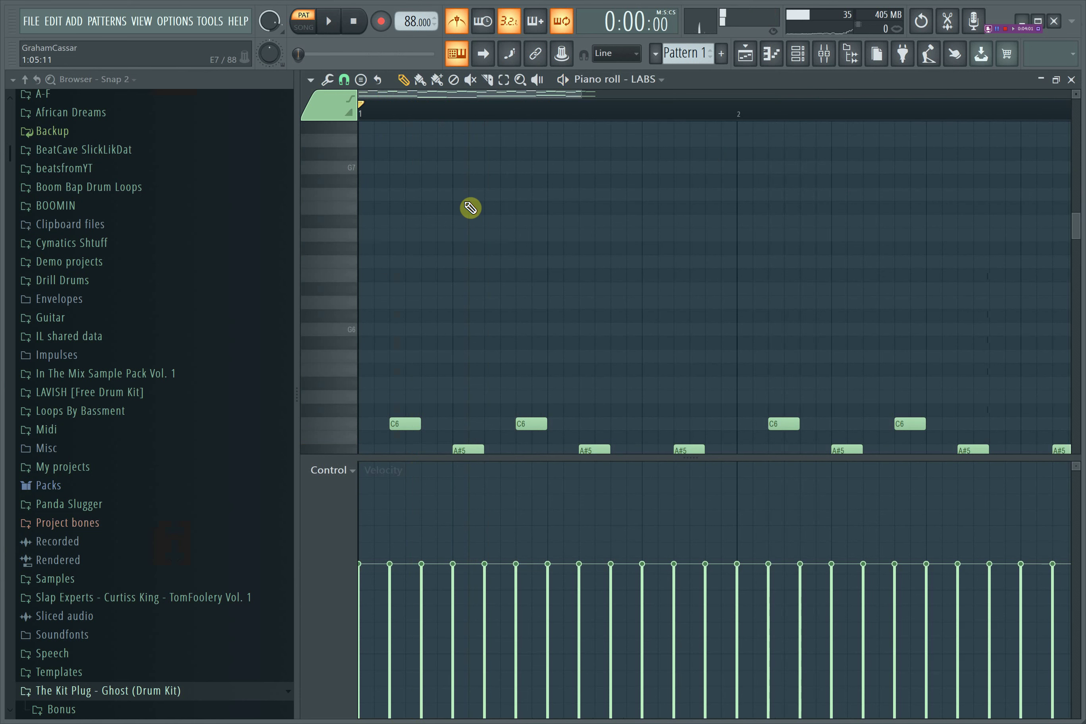
pyautogui.click(456, 193)
pyautogui.doubleClick(476, 195)
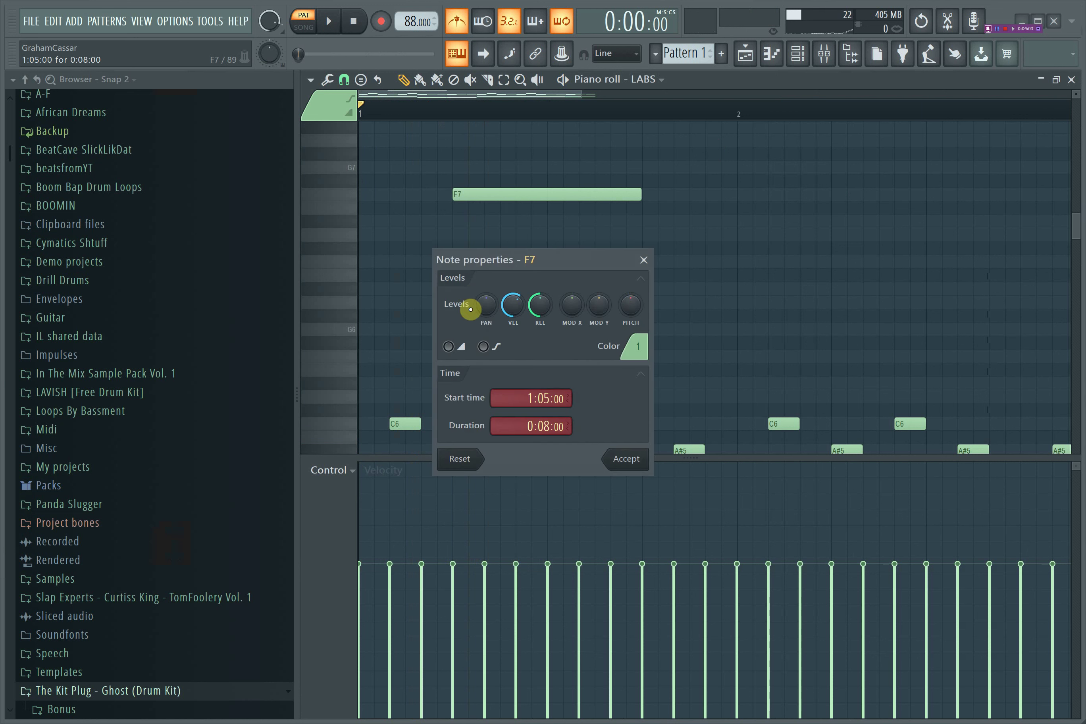
pyautogui.press('Escape')
pyautogui.moveTo(516, 198); pyautogui.dragTo(517, 308)
pyautogui.press('space')
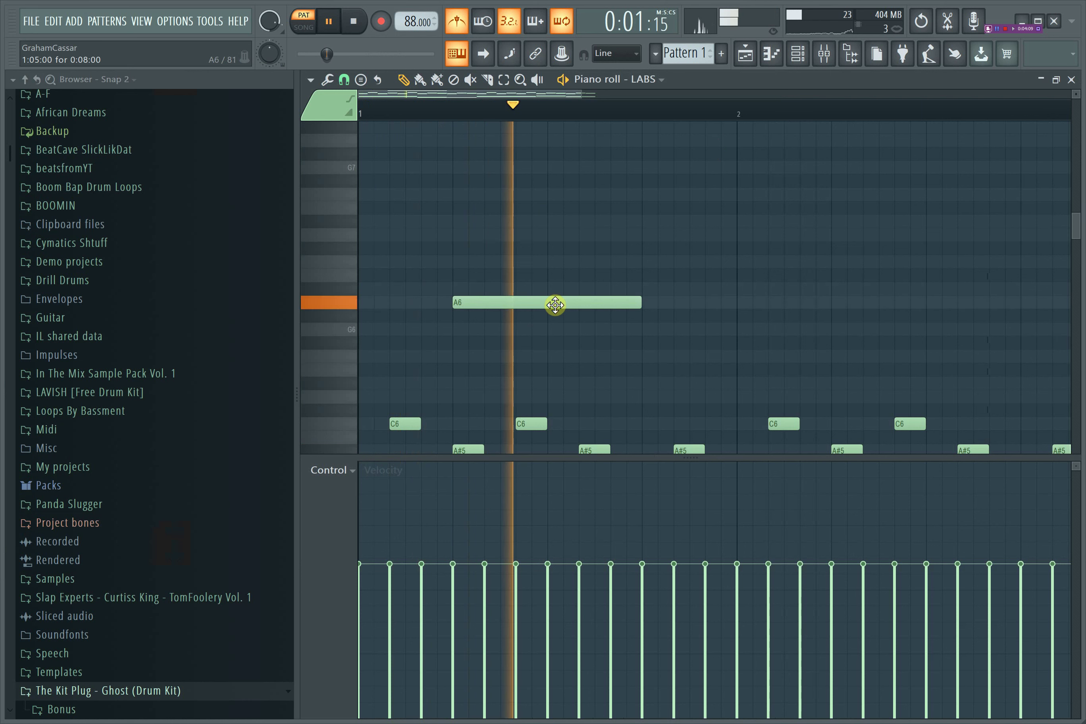
pyautogui.moveTo(556, 304); pyautogui.dragTo(557, 285)
pyautogui.press('space')
pyautogui.press('space')
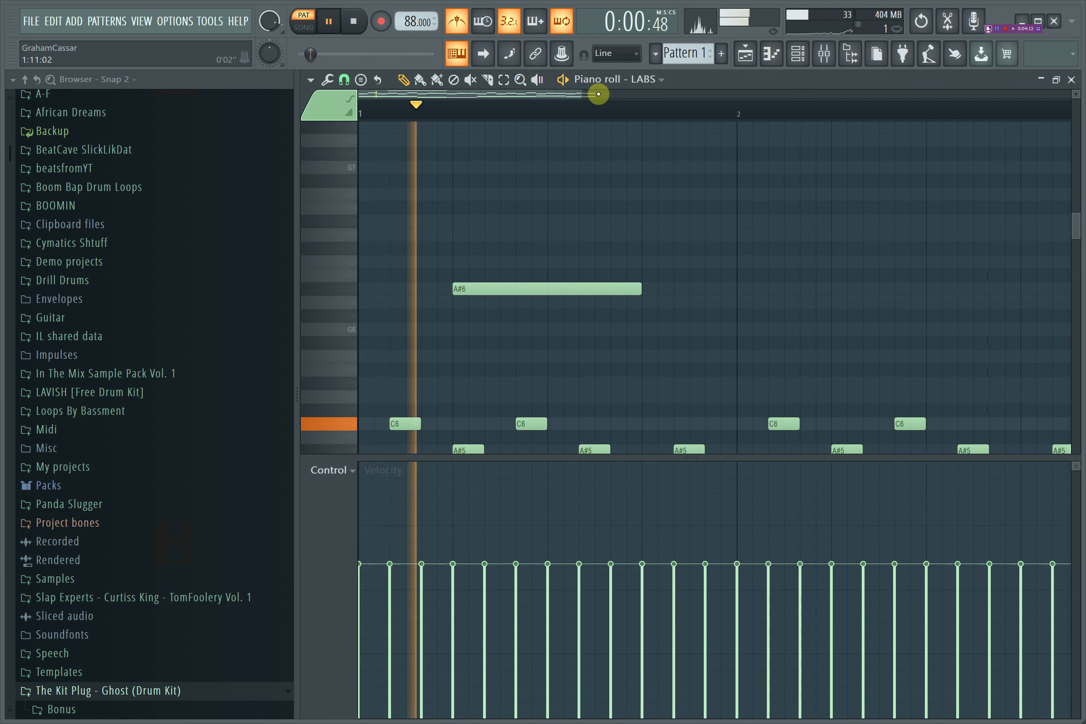
# Shorten the A#6 note to three steps and follow it with an A6 note at step 8 and a G6 note at step 9.
pyautogui.moveTo(579, 95); pyautogui.dragTo(558, 99)
pyautogui.press('space')
pyautogui.press('space')
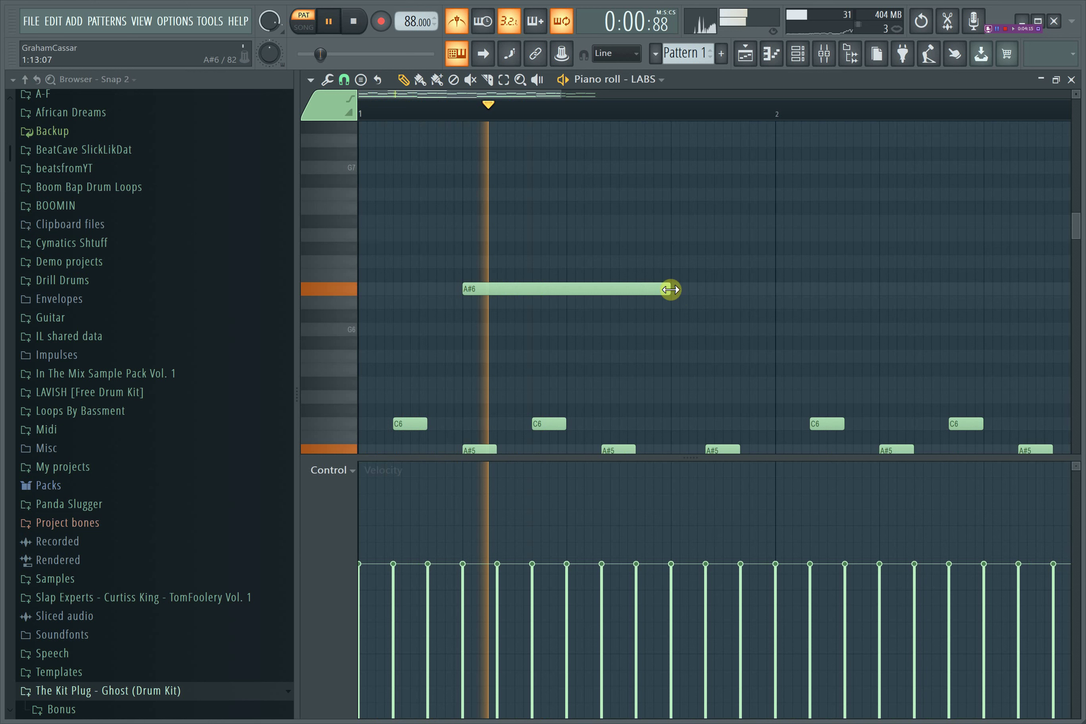
pyautogui.press('space')
pyautogui.moveTo(668, 288); pyautogui.dragTo(567, 304)
pyautogui.click(545, 290)
pyautogui.click(566, 330)
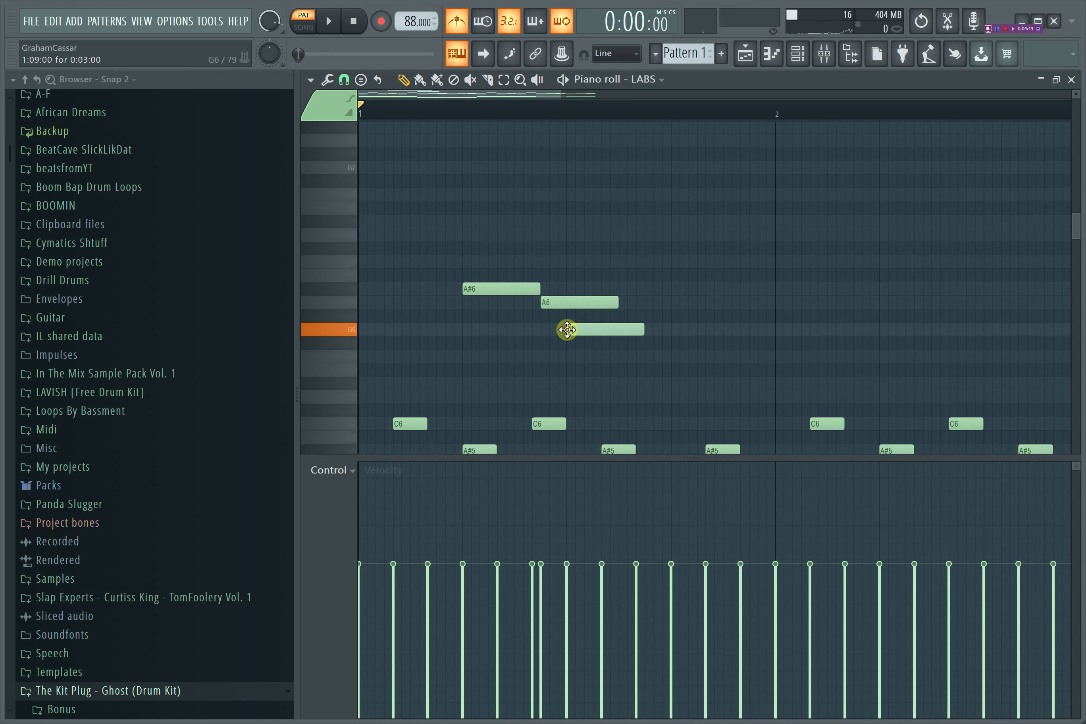
# Adjust the boundary between A#6 and A6 so A6 starts with the C6 below it and ends at G6, auditioning the loop.
pyautogui.press('space')
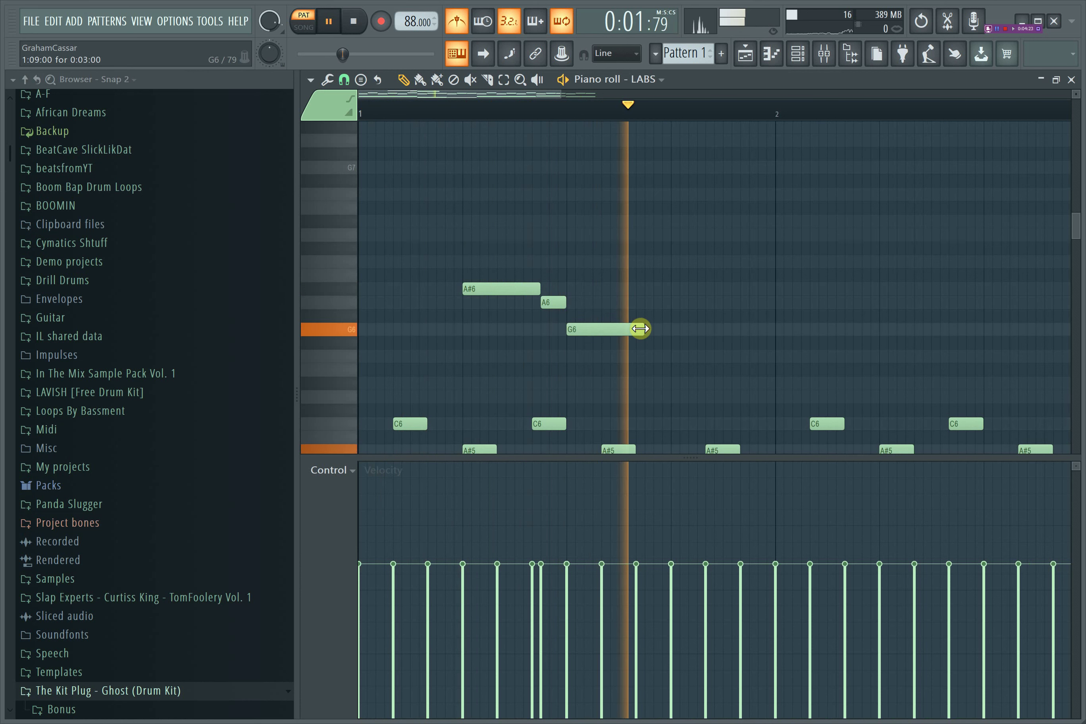
pyautogui.press('space')
pyautogui.press('space')
pyautogui.moveTo(533, 289); pyautogui.dragTo(566, 307)
pyautogui.press('space')
pyautogui.press('space')
pyautogui.press('space')
pyautogui.press('space')
pyautogui.press('space')
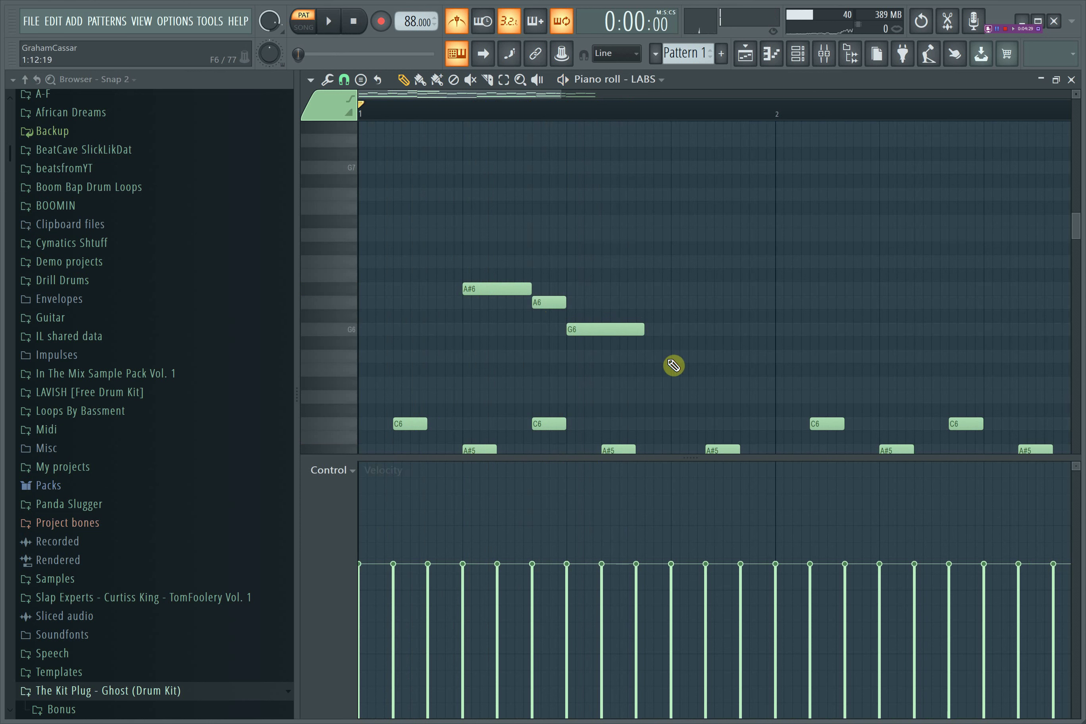
# Add a D6 note from step 13 to the end of bar 1 and extend the G6 note to meet it.
pyautogui.moveTo(686, 386); pyautogui.dragTo(691, 402)
pyautogui.press('space')
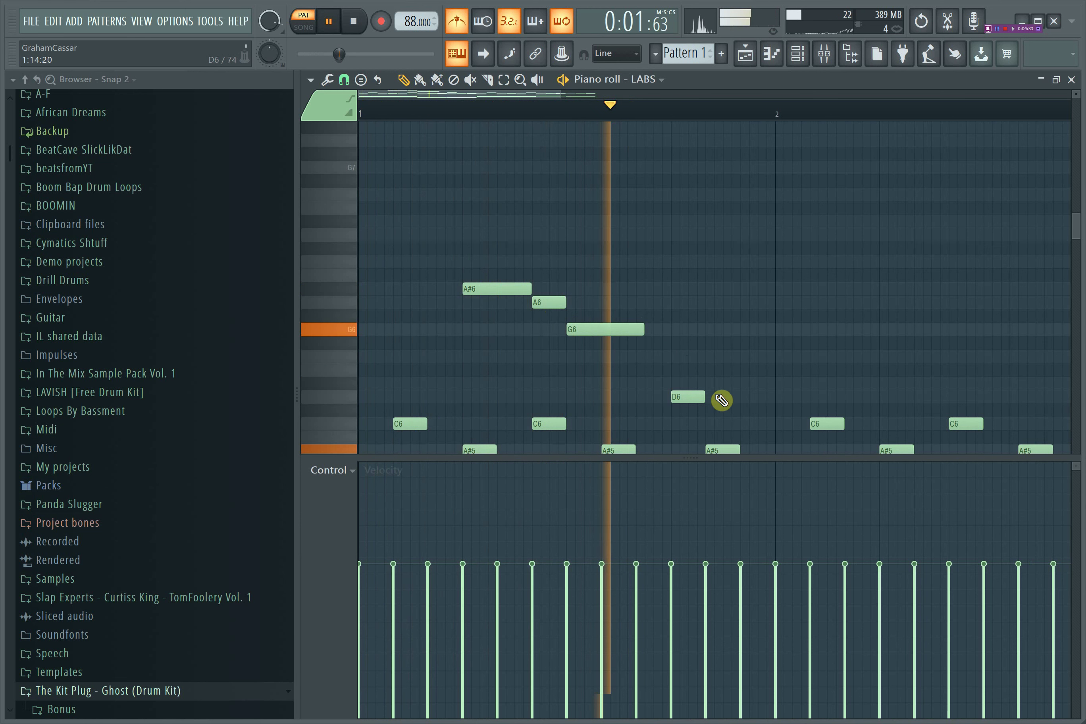
pyautogui.moveTo(704, 397); pyautogui.dragTo(769, 398)
pyautogui.press('space')
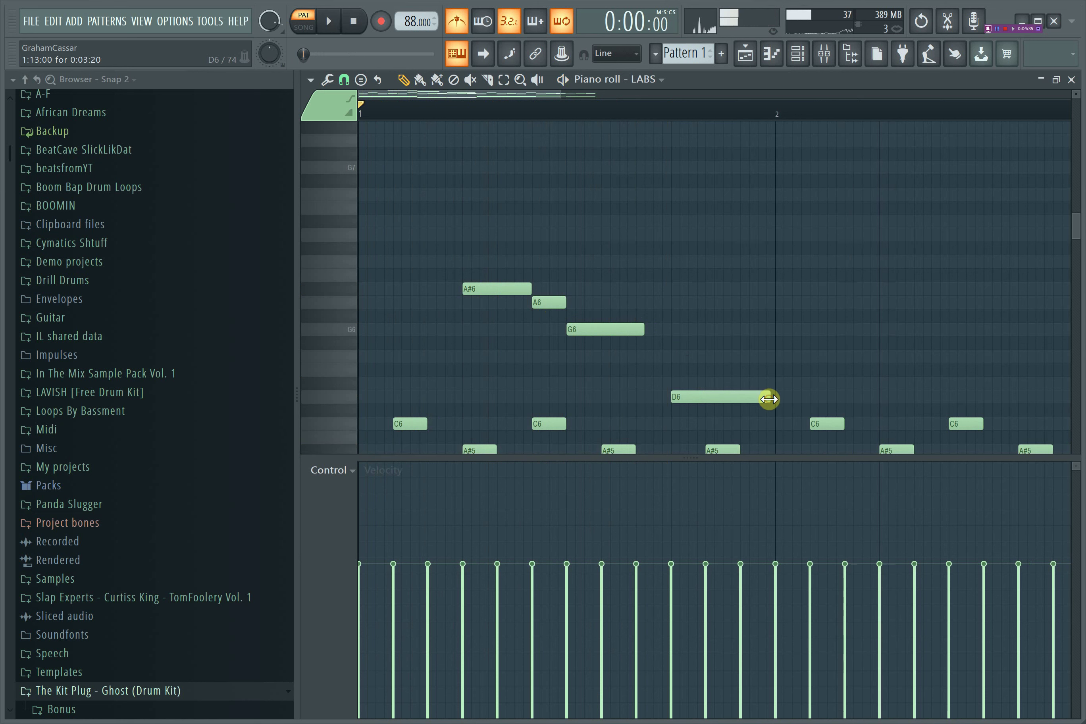
pyautogui.press('space')
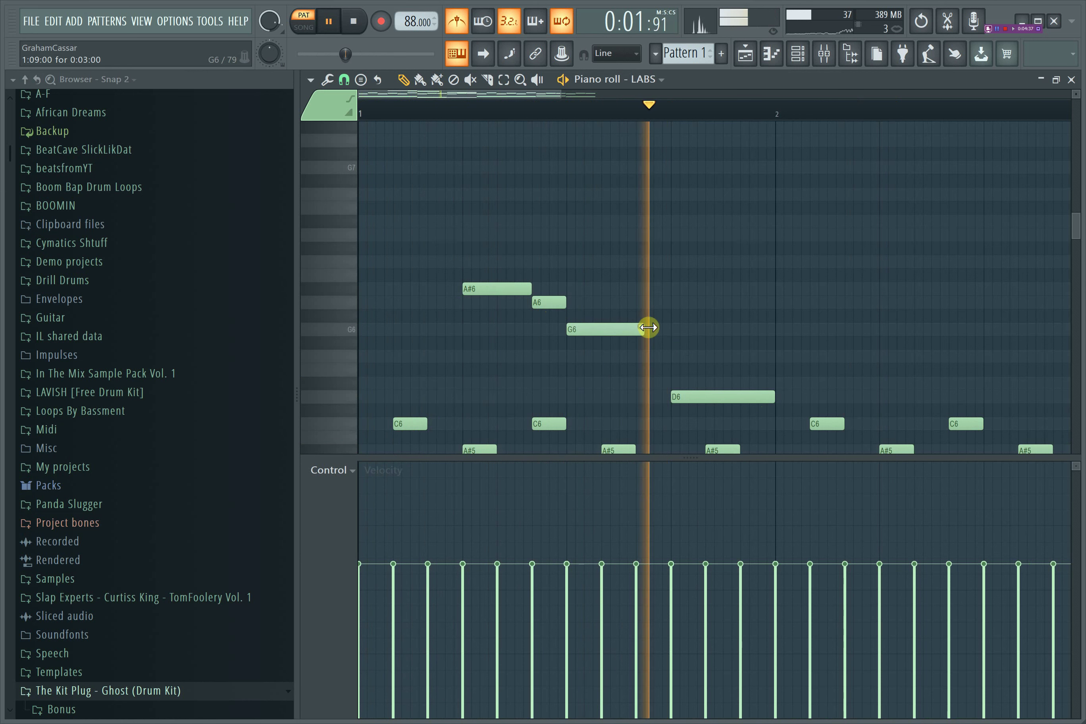
pyautogui.moveTo(648, 327); pyautogui.dragTo(669, 328)
# Add a four-step A6 note at the start of bar 2 and play the loop.
pyautogui.scroll(-2, 585, 126)
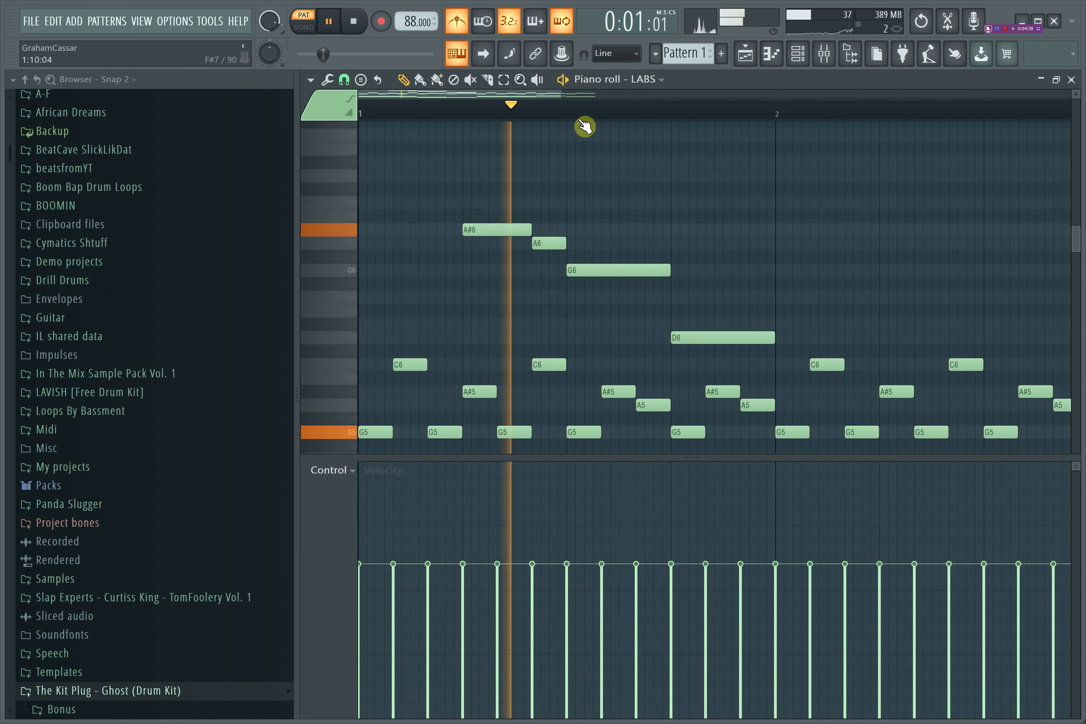
pyautogui.scroll(-1, 703, 151)
pyautogui.press('space')
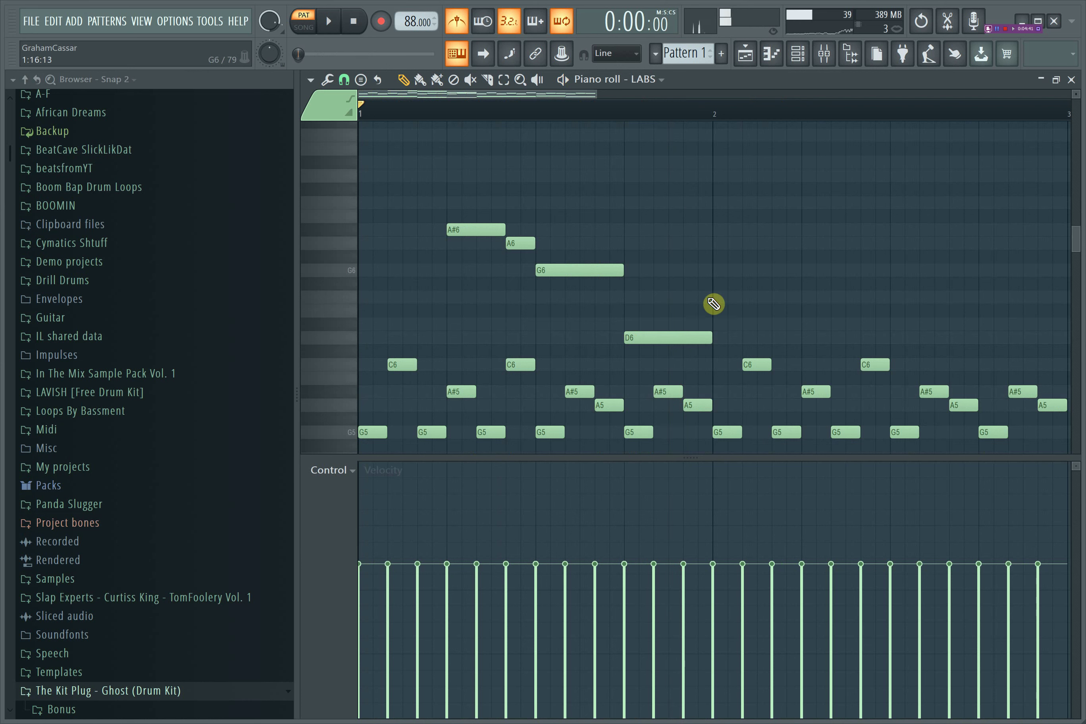
pyautogui.moveTo(721, 304); pyautogui.dragTo(739, 240)
pyautogui.press('space')
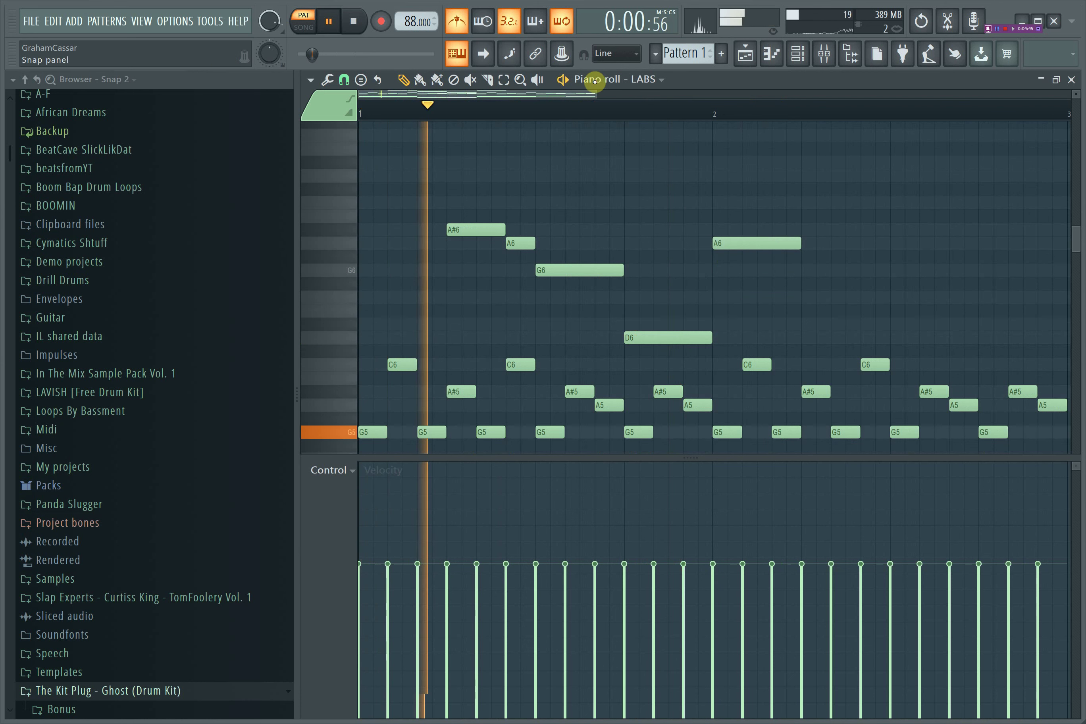
# Rework the first seven short melody notes of bar 2 into A5, C6, A5, D6, C6, A#5 and A5.
pyautogui.moveTo(594, 95); pyautogui.dragTo(671, 201)
pyautogui.press('space')
pyautogui.scroll(-4, 672, 204)
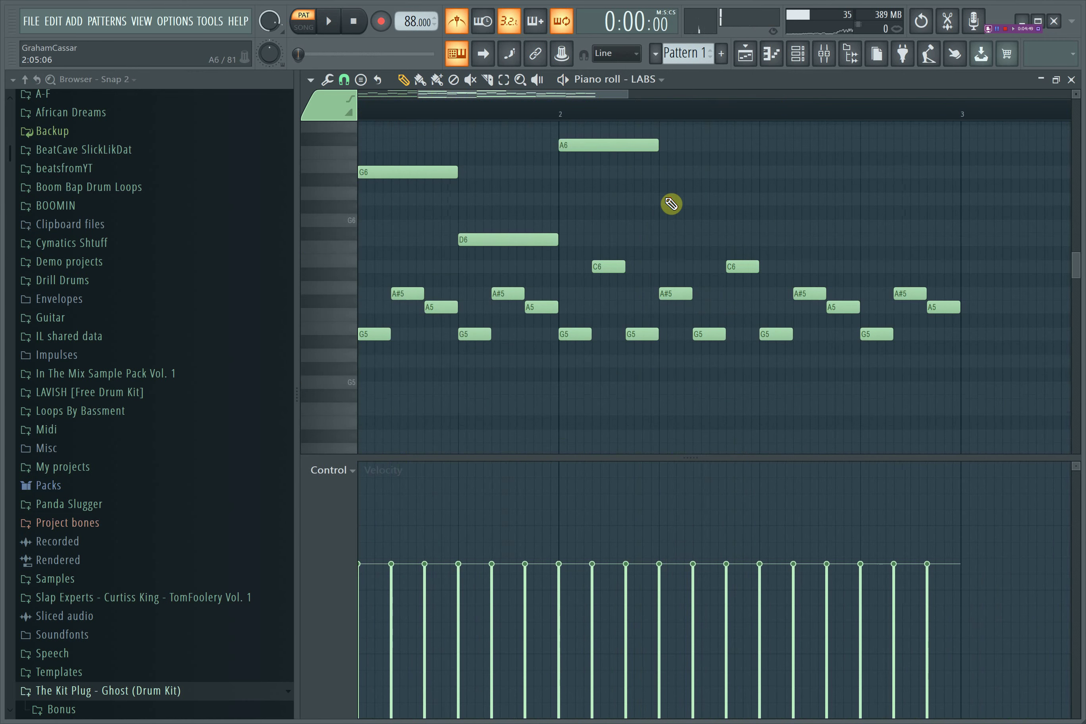
pyautogui.scroll(-4, 671, 204)
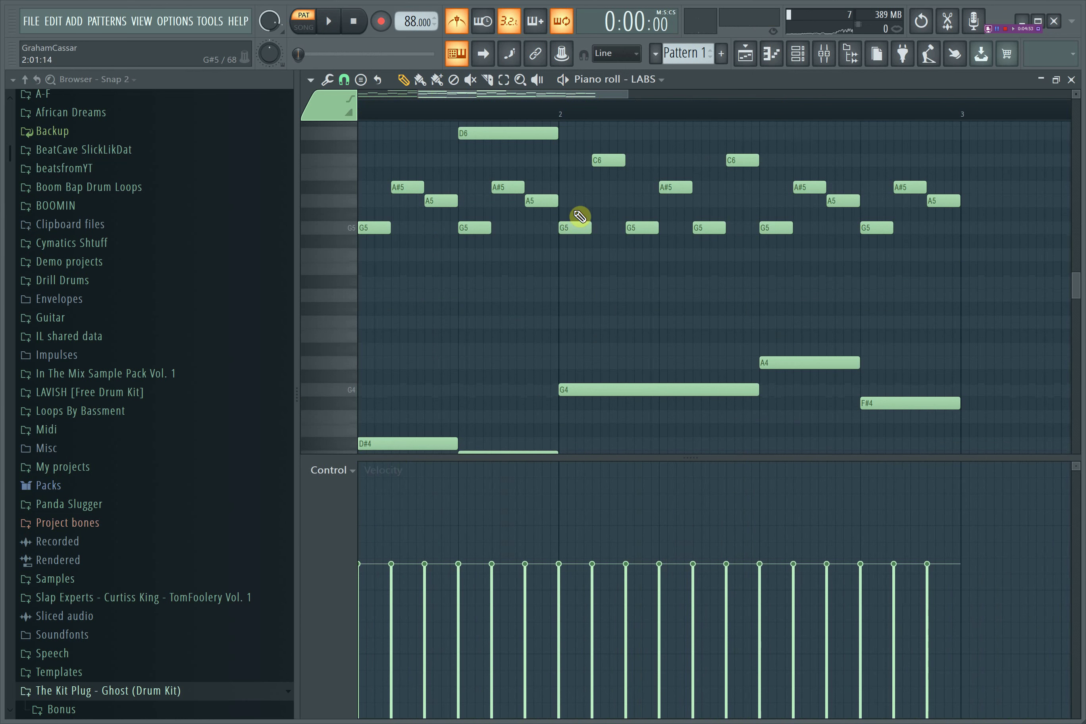
pyautogui.moveTo(571, 230)
pyautogui.mouseDown()
pyautogui.moveTo(573, 187)
pyautogui.moveTo(579, 213)
pyautogui.mouseUp()
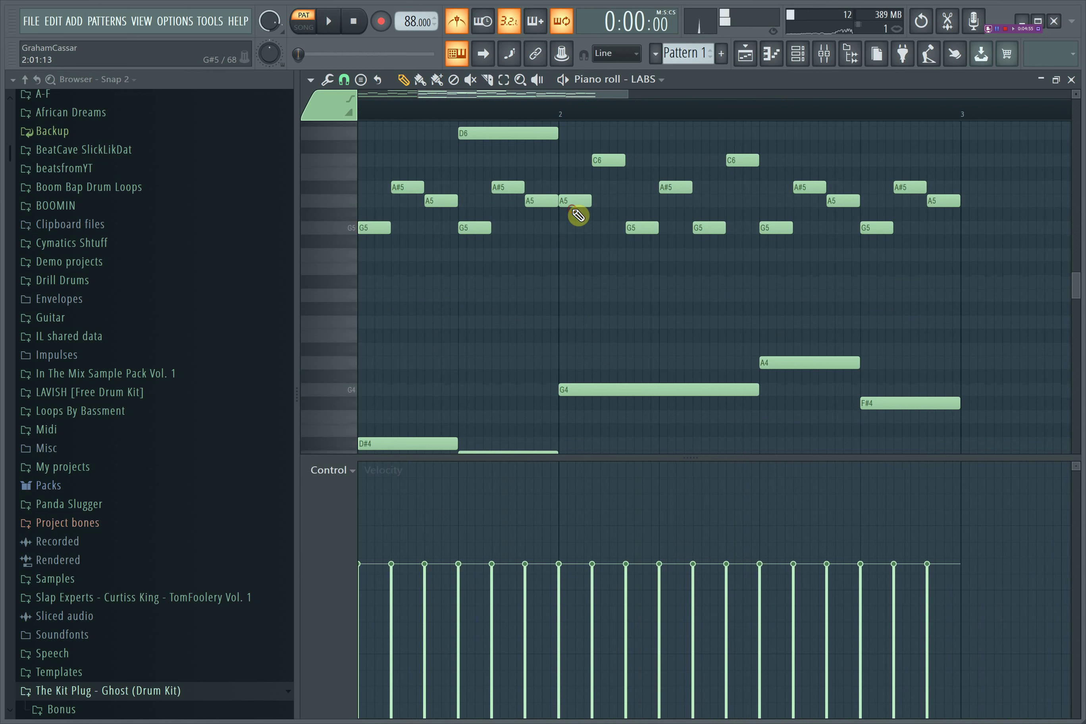
pyautogui.press('space')
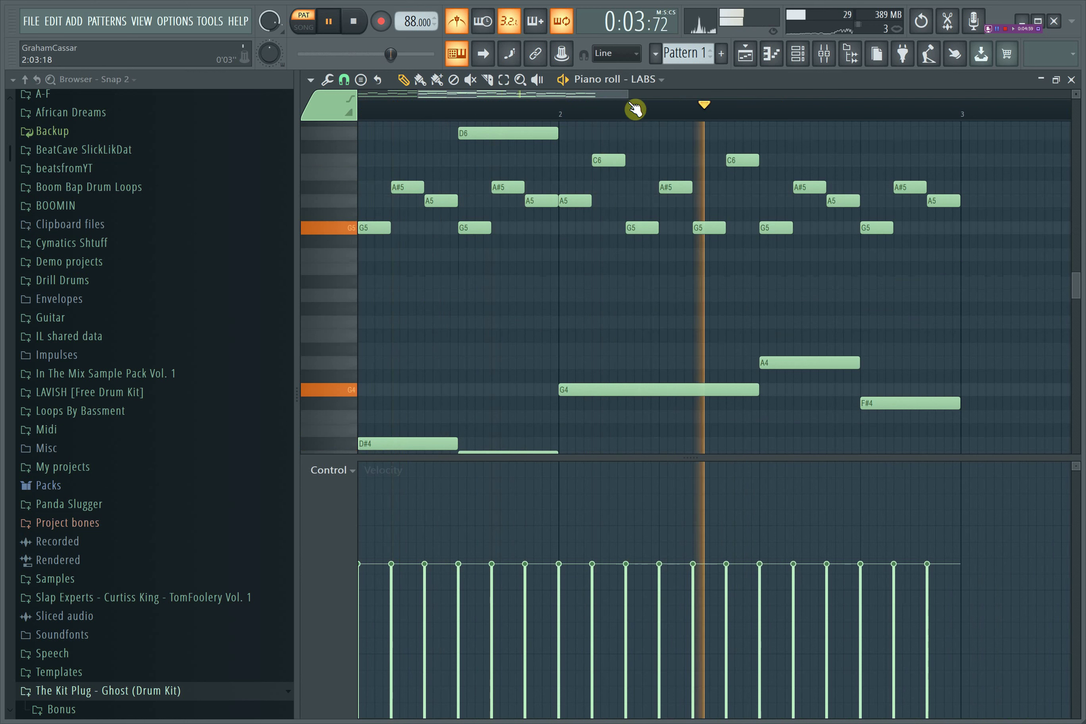
pyautogui.press('space')
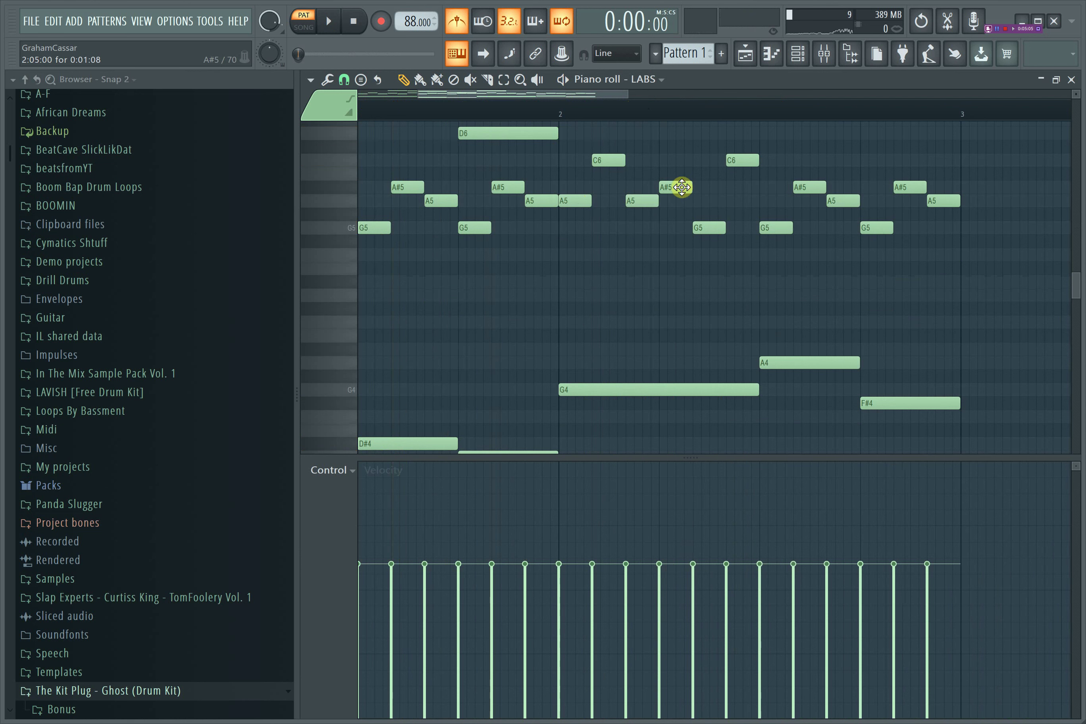
pyautogui.moveTo(682, 187); pyautogui.dragTo(685, 129)
pyautogui.moveTo(702, 230); pyautogui.dragTo(767, 198)
# Raise the long bass note at the start of bar 2 to A4.
pyautogui.moveTo(659, 98); pyautogui.dragTo(733, 98)
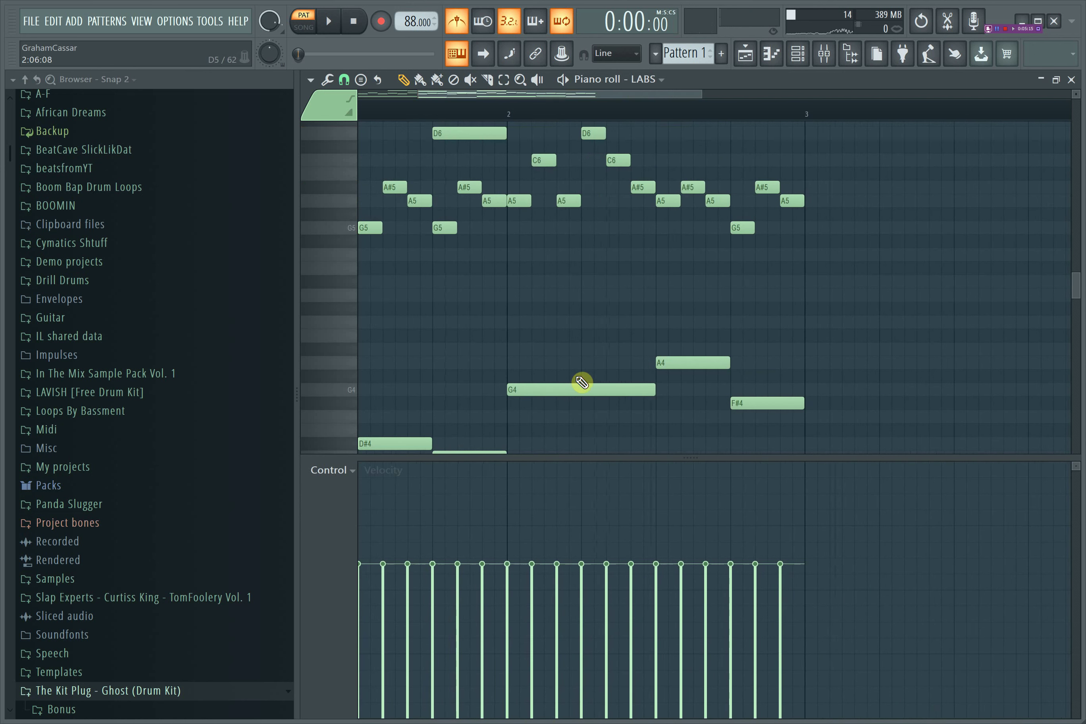
pyautogui.moveTo(553, 401); pyautogui.dragTo(553, 368)
pyautogui.rightClick(556, 366)
# Mute the long top notes A#6, A6, G6 and D6 in bar 1 and A6 in bar 2, and play the loop.
pyautogui.scroll(8, 555, 369)
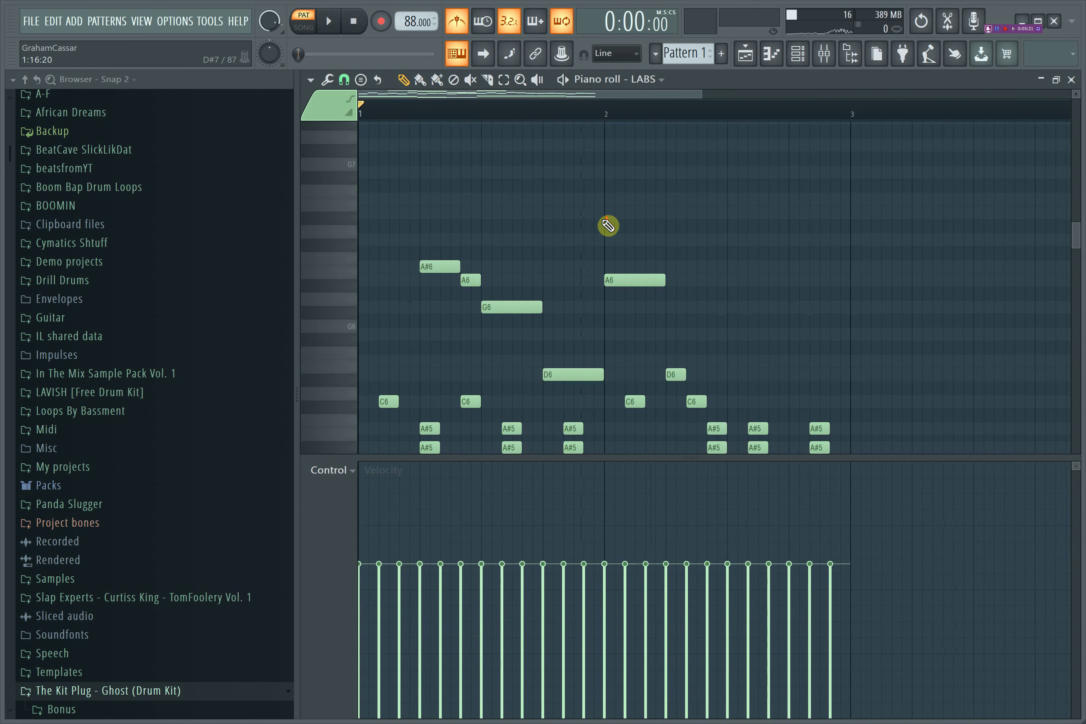
pyautogui.scroll(-1, 545, 134)
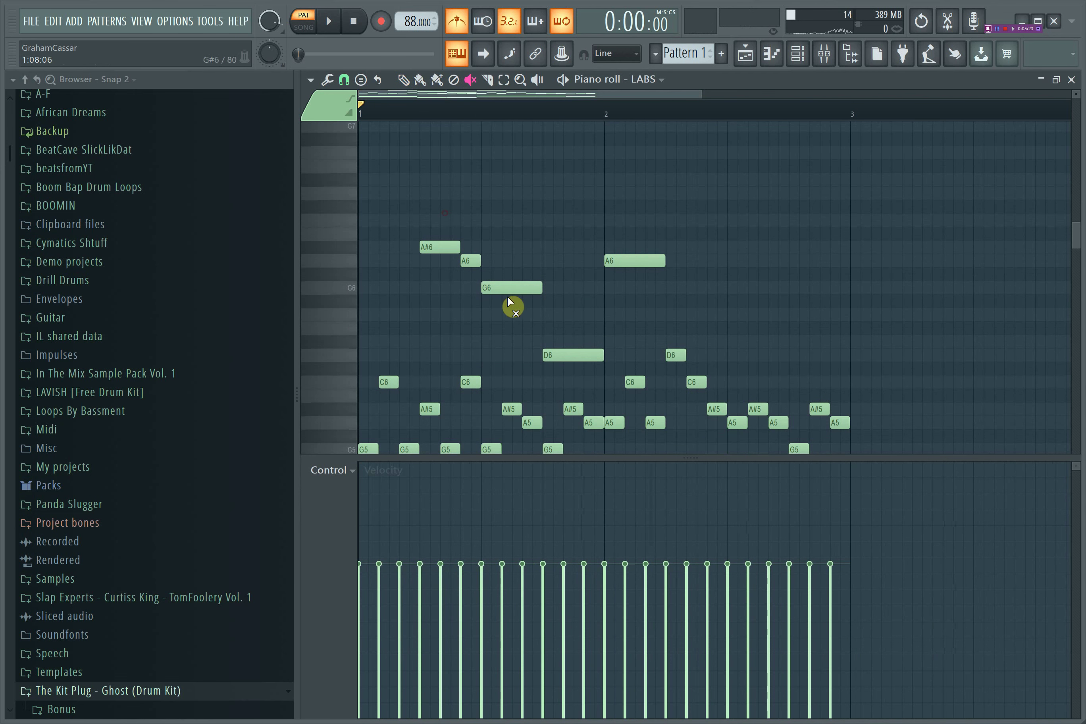
pyautogui.moveTo(508, 298); pyautogui.dragTo(650, 254)
pyautogui.press('space')
pyautogui.scroll(-3, 650, 253)
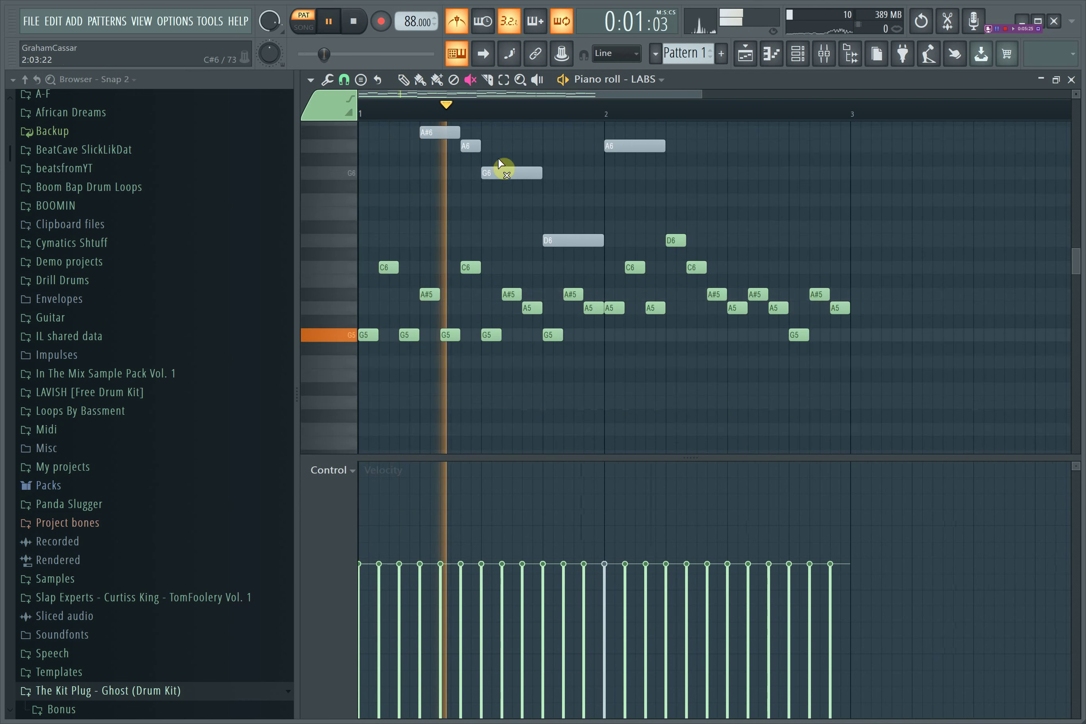
# Move the long bass note at the start of bar 2 down to G4 and audition the loop.
pyautogui.click(403, 80)
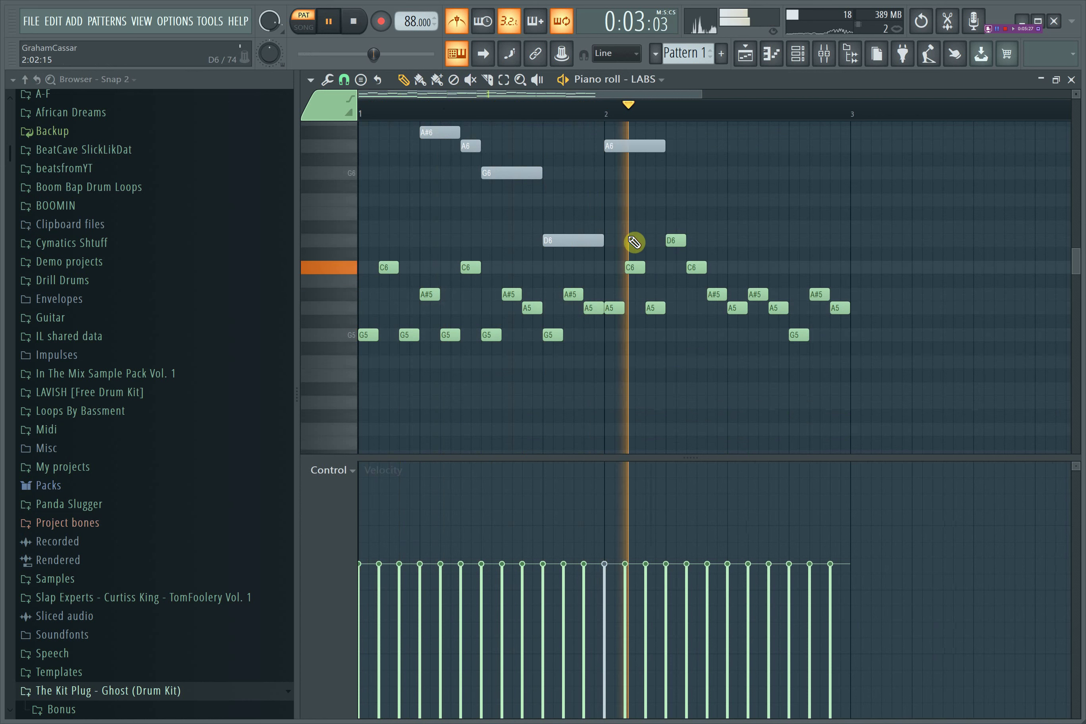
pyautogui.scroll(-3, 701, 267)
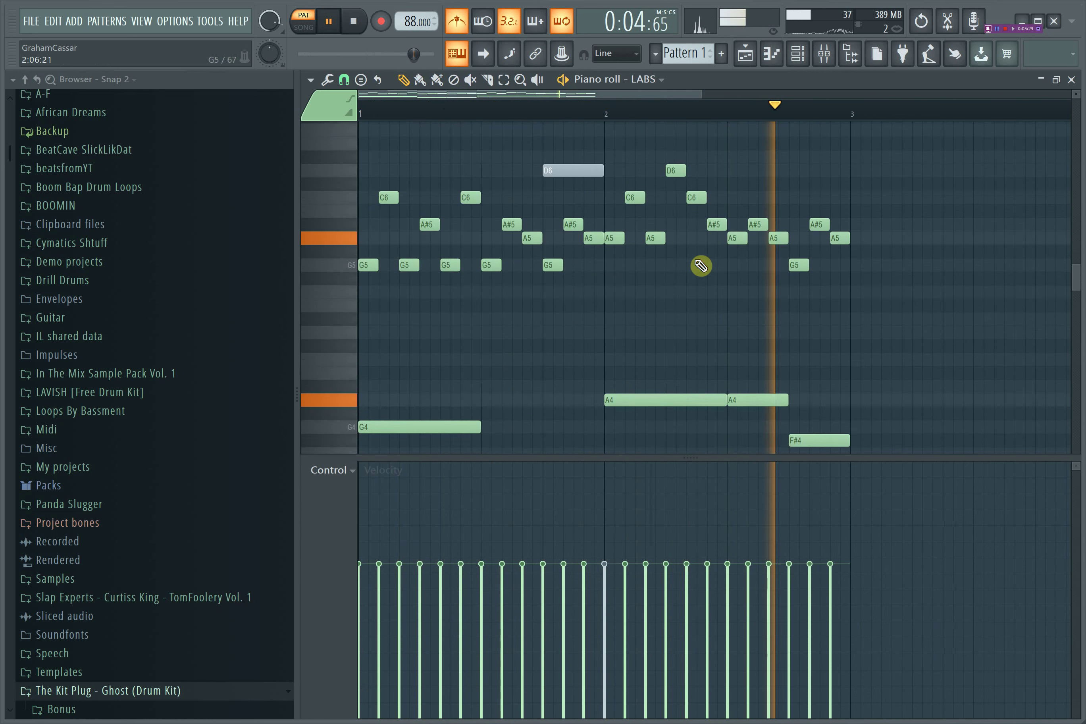
pyautogui.scroll(-5, 728, 359)
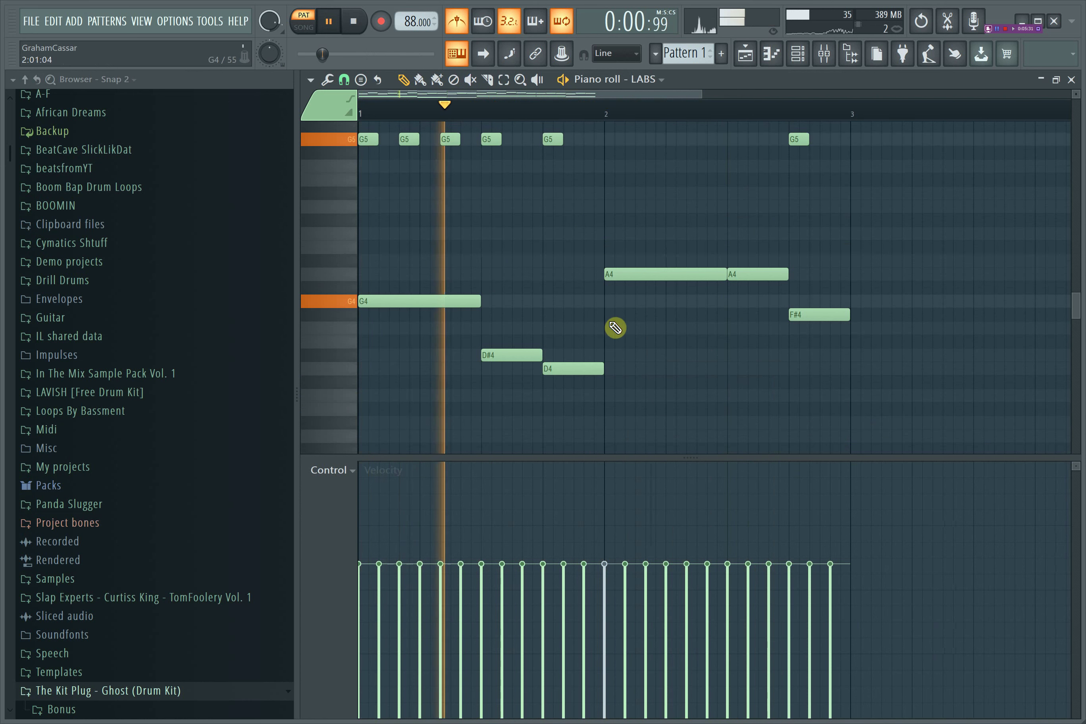
pyautogui.scroll(2, 637, 309)
pyautogui.moveTo(637, 306); pyautogui.dragTo(637, 337)
pyautogui.press('space')
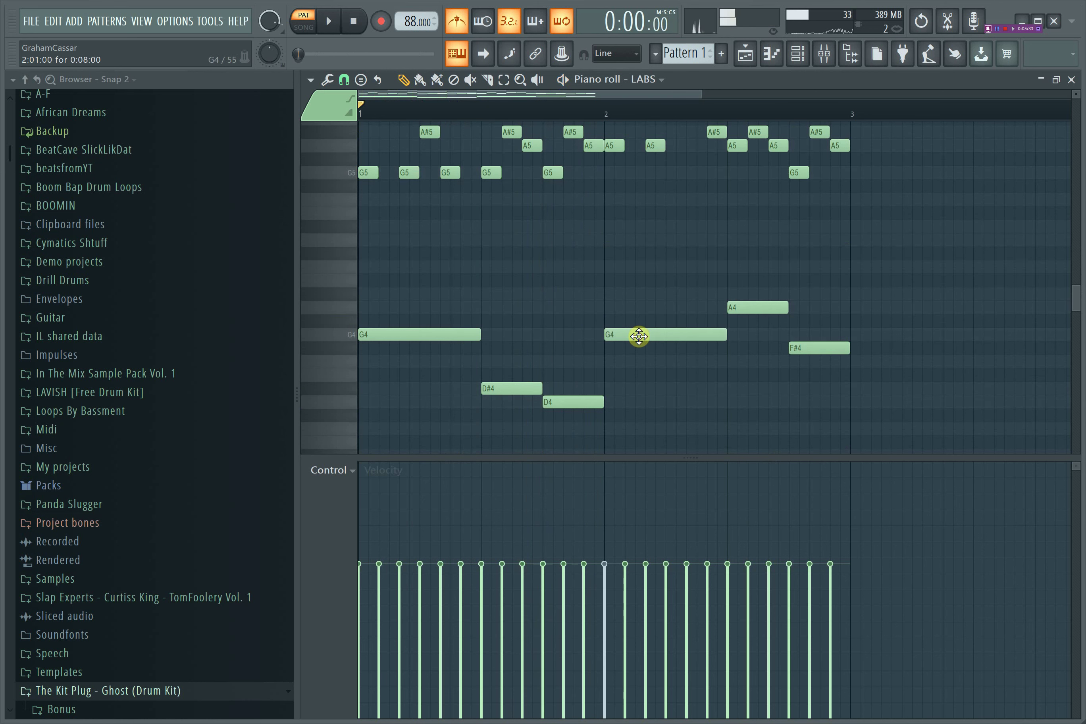
pyautogui.press('space')
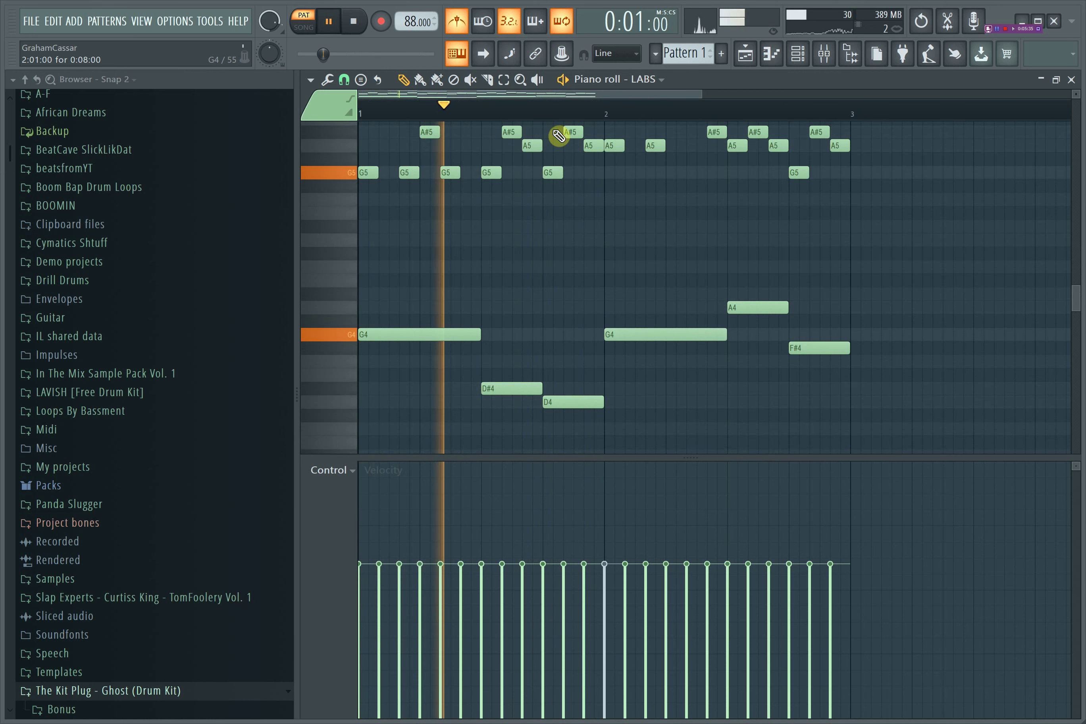
pyautogui.moveTo(359, 94); pyautogui.dragTo(400, 95)
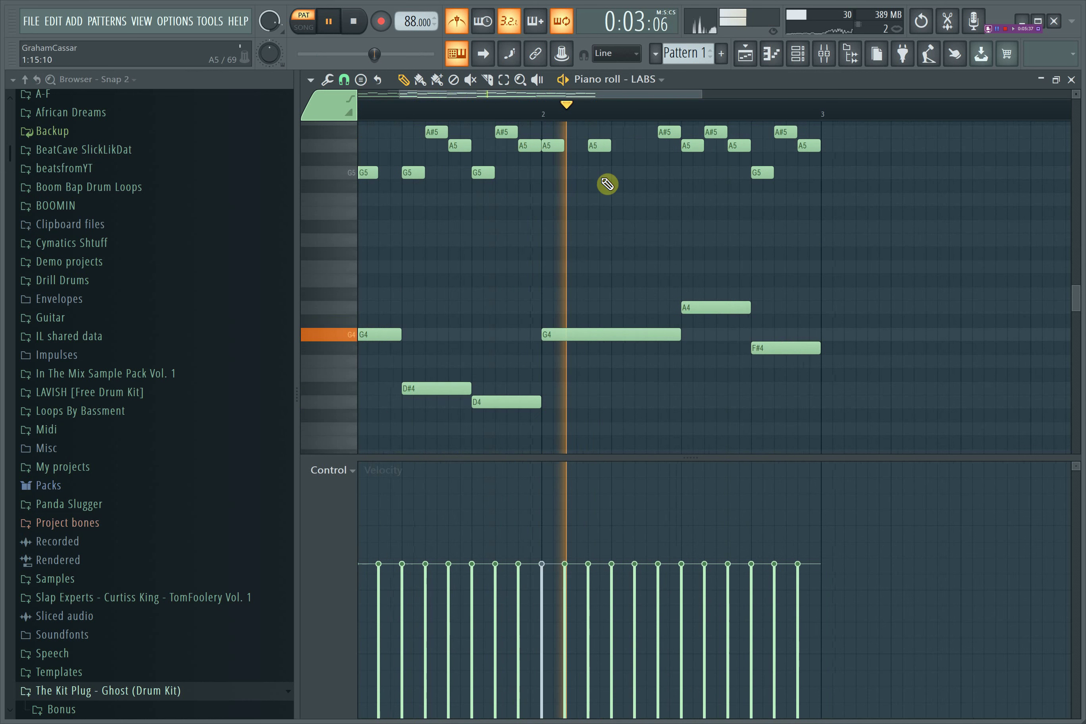
pyautogui.press('space')
pyautogui.press('space')
pyautogui.scroll(1, 616, 187)
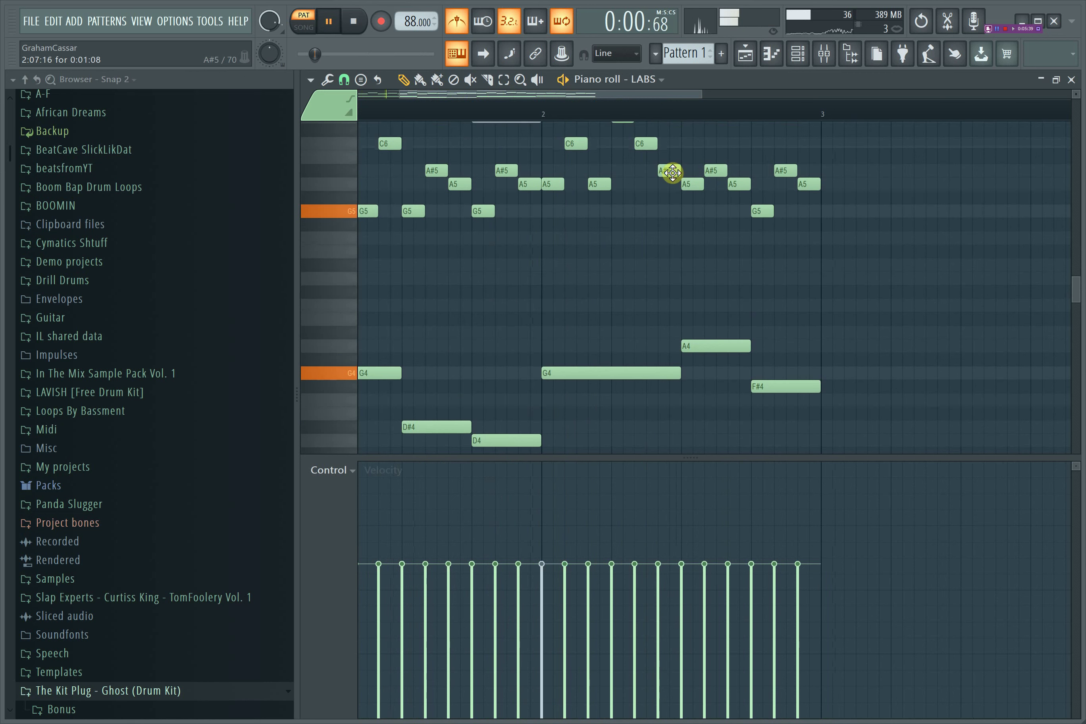
pyautogui.press('space')
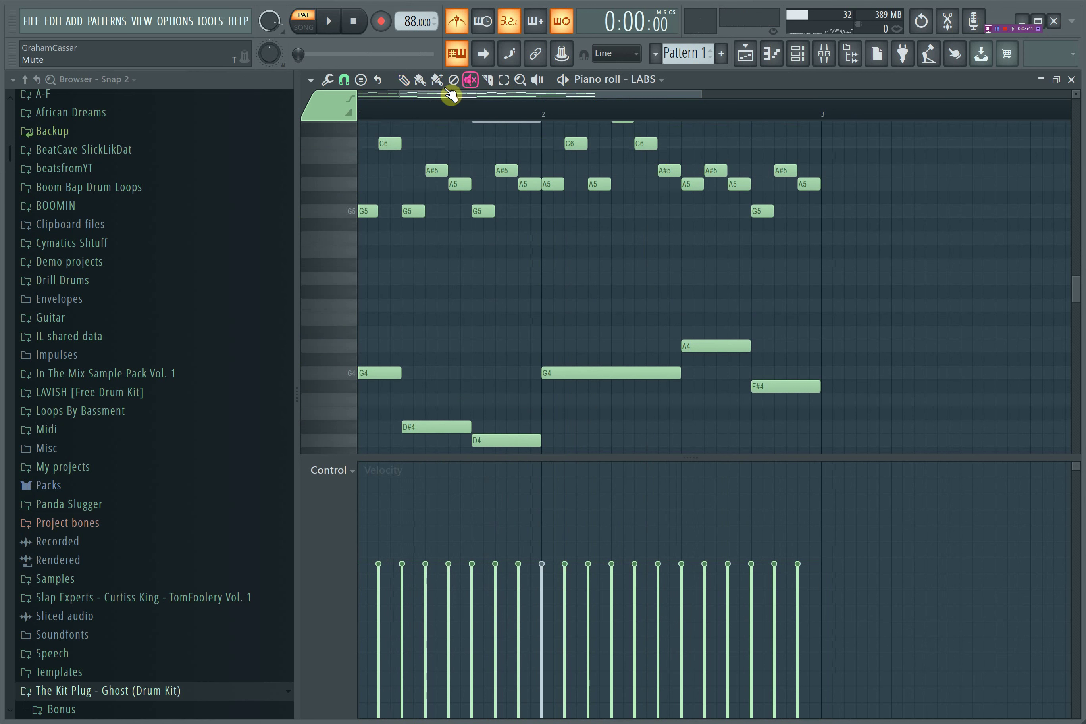
# Mute all the bass notes across both bars and play the loop with only the short melody notes.
pyautogui.moveTo(401, 92); pyautogui.dragTo(229, 98)
pyautogui.moveTo(446, 348); pyautogui.dragTo(636, 464)
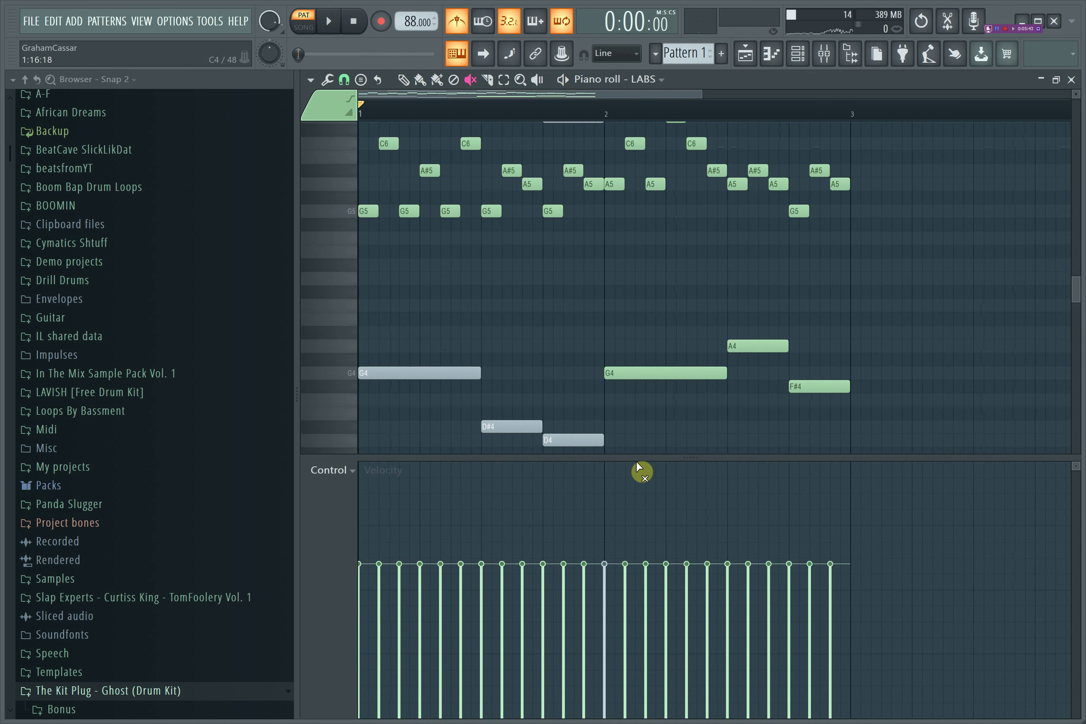
pyautogui.moveTo(807, 396)
pyautogui.mouseDown()
pyautogui.moveTo(720, 339)
pyautogui.moveTo(680, 351)
pyautogui.mouseUp()
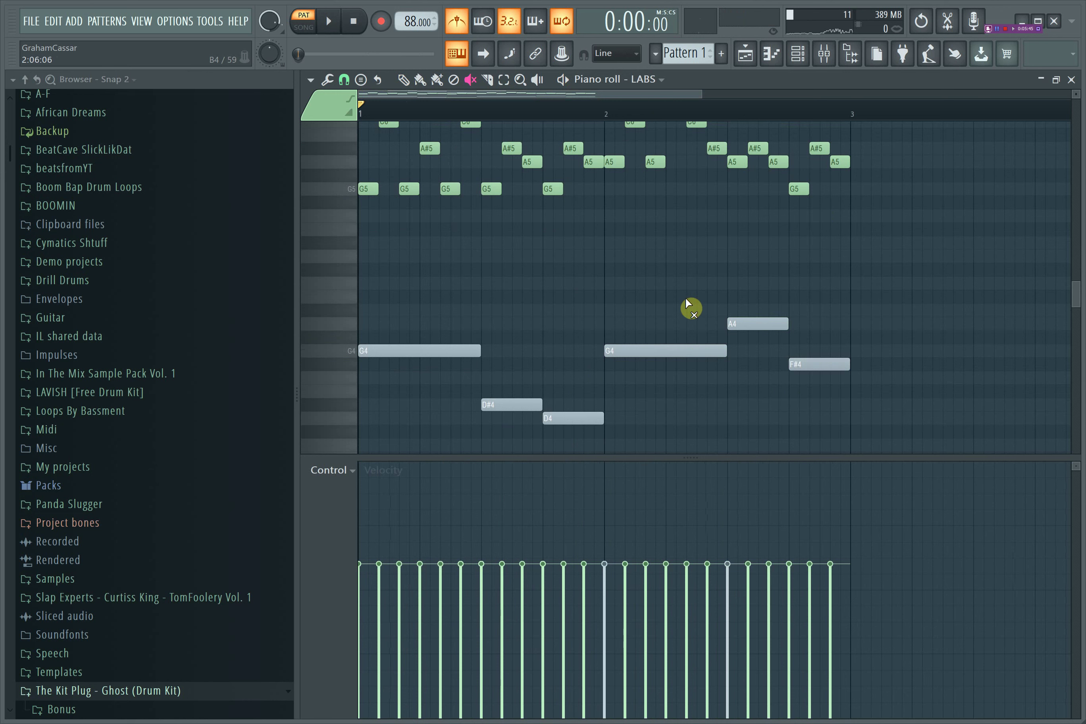
pyautogui.press('space')
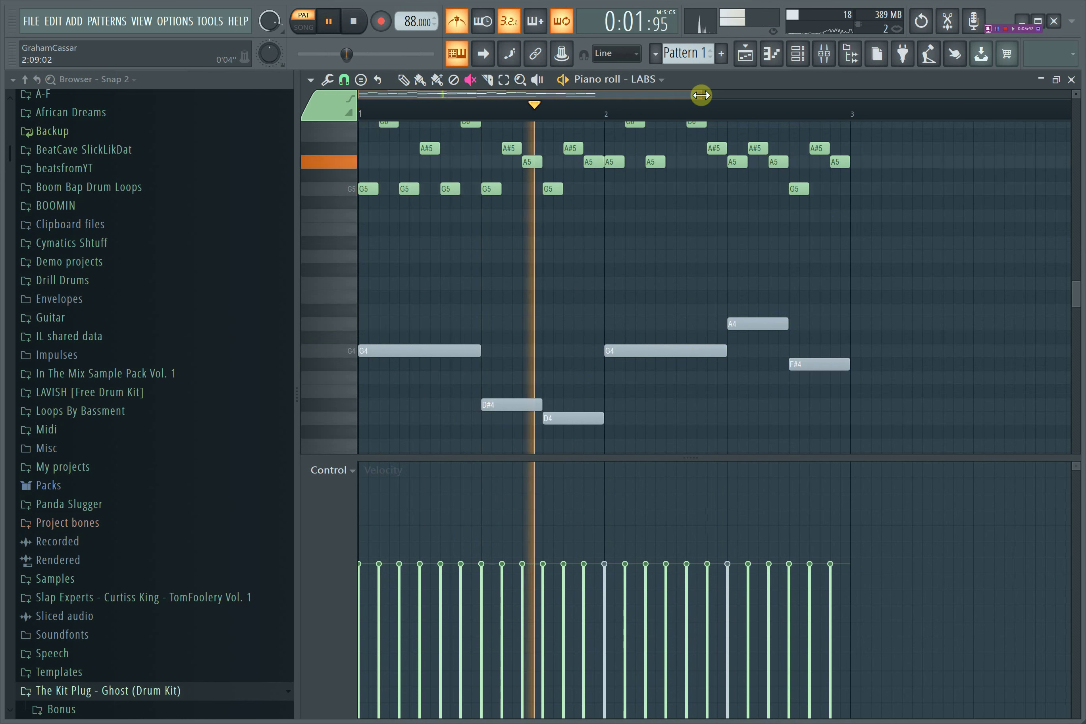
pyautogui.moveTo(701, 95)
pyautogui.mouseDown()
pyautogui.moveTo(673, 98)
pyautogui.moveTo(691, 92)
pyautogui.mouseUp()
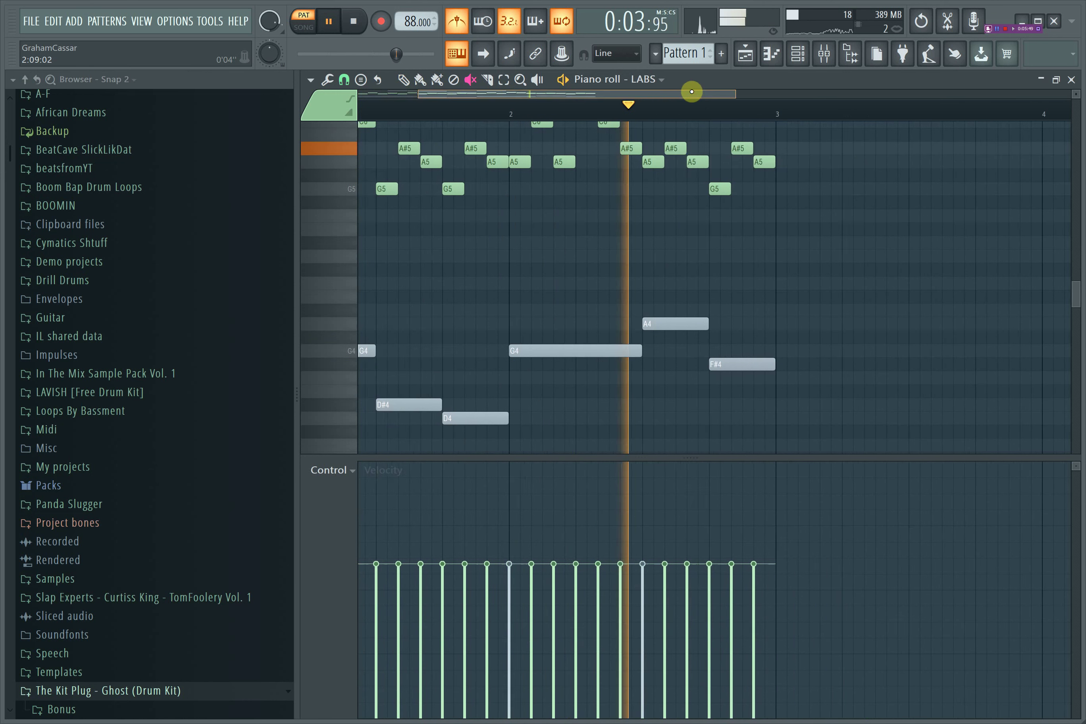
# Replay the loop from the start to review the short melody notes on their own.
pyautogui.press('space')
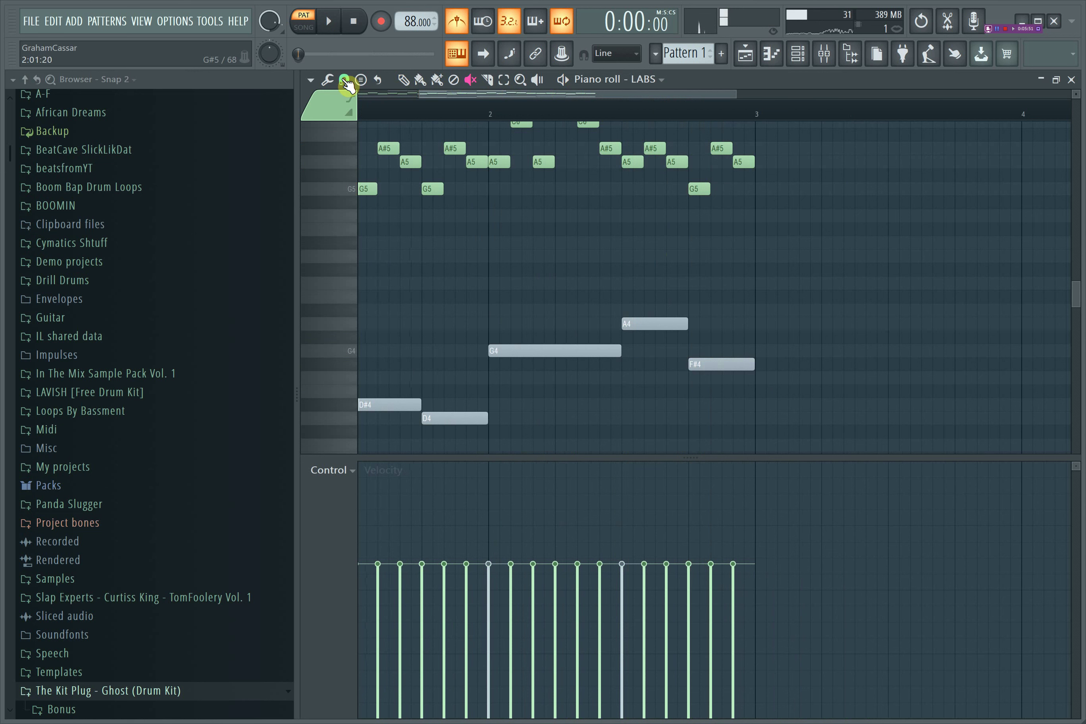
pyautogui.press('space')
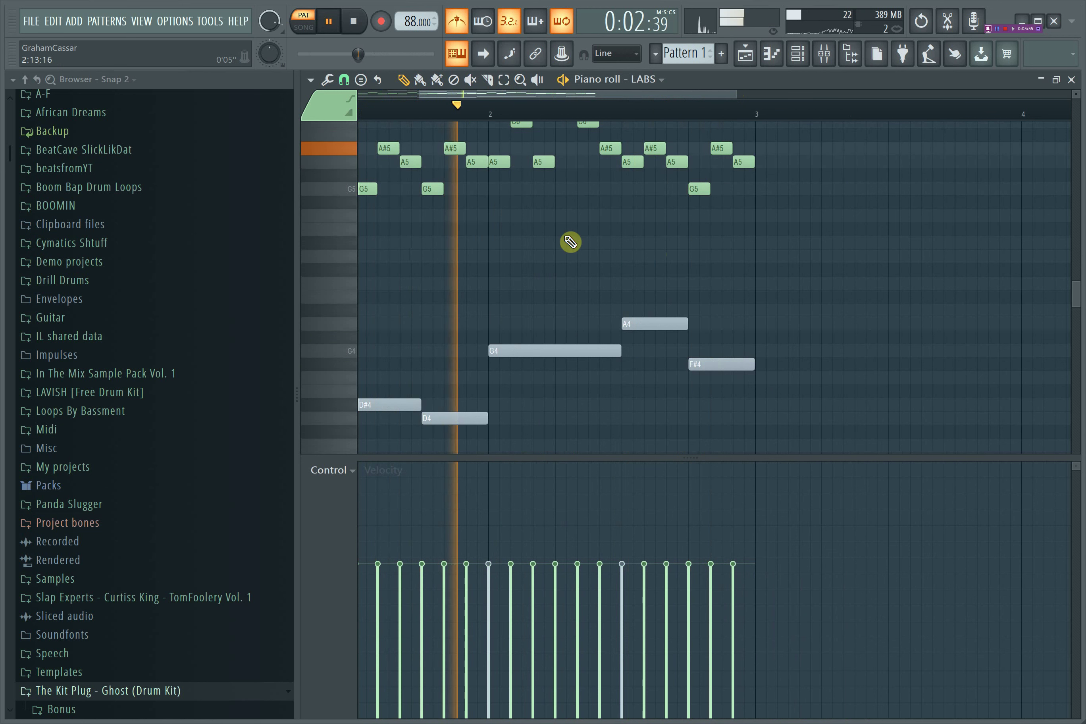
pyautogui.press('space')
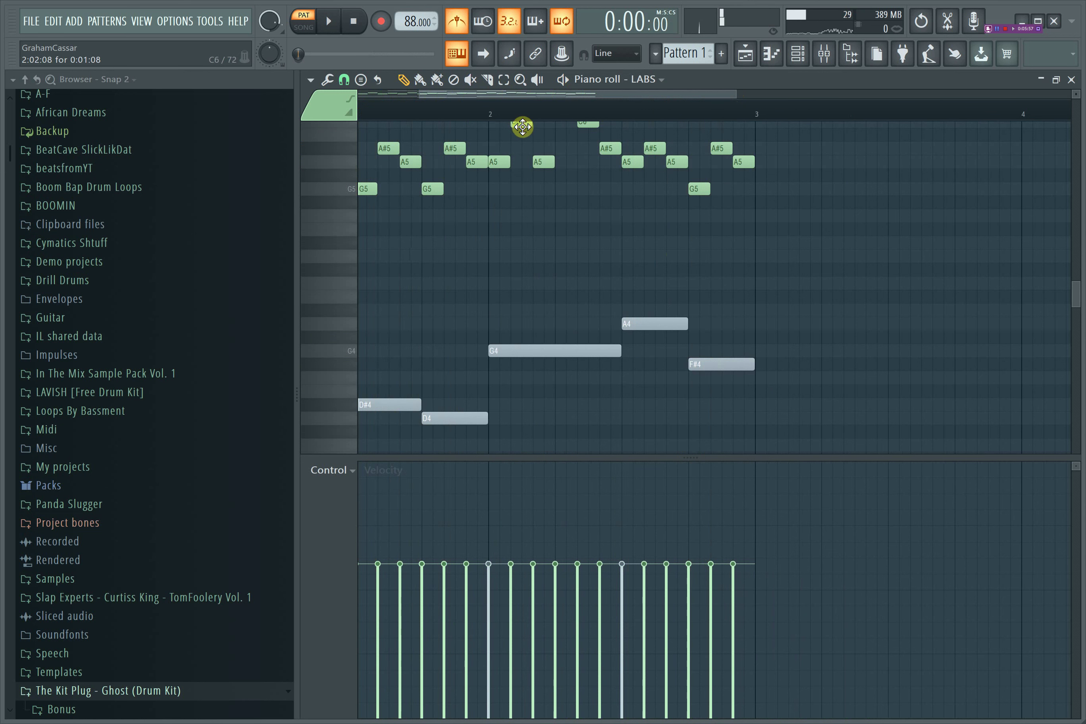
# Lower the G5 near the end of bar 2 to F#5 and the following A#5 to D5, and play the loop.
pyautogui.scroll(2, 543, 170)
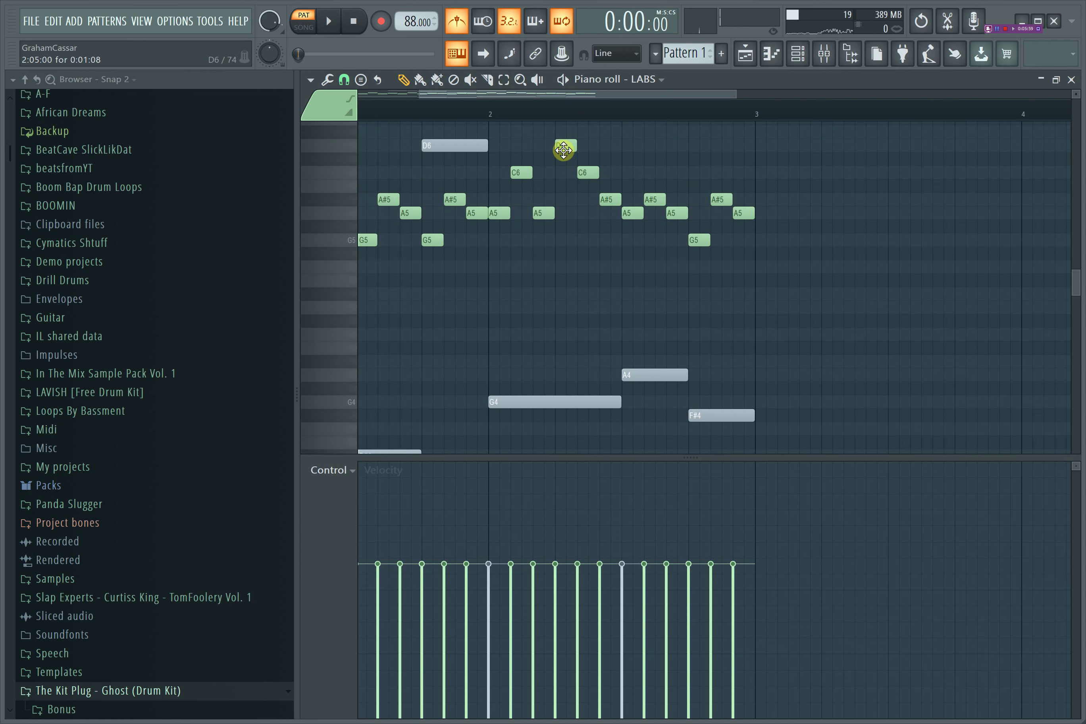
pyautogui.click(607, 198)
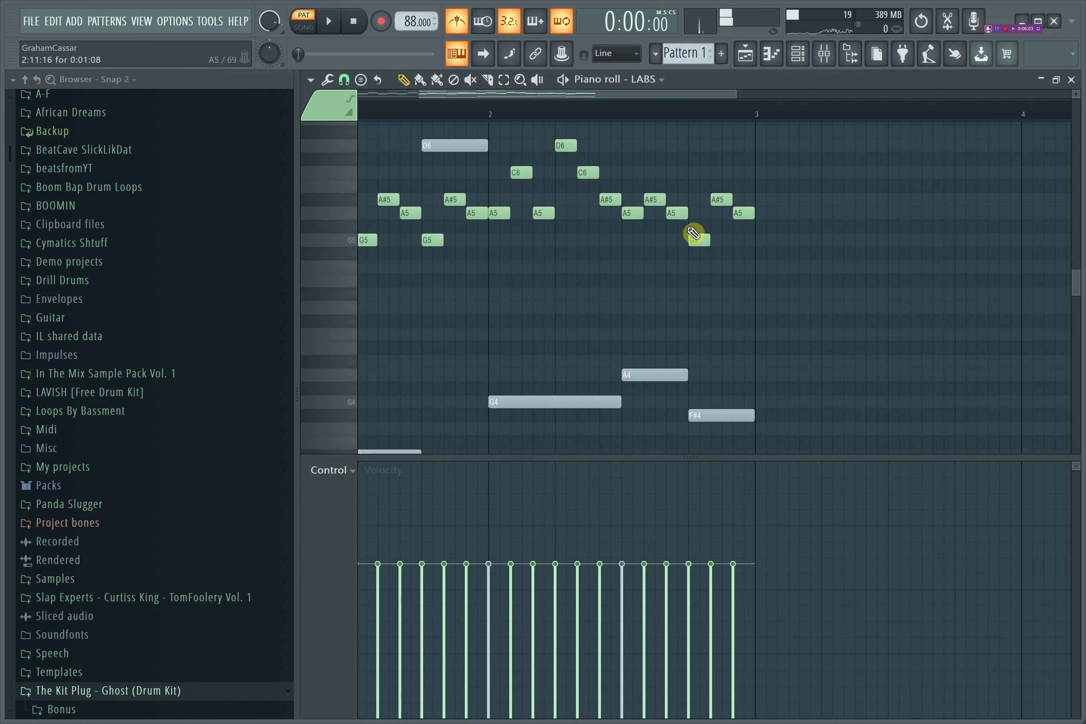
pyautogui.moveTo(699, 244); pyautogui.dragTo(711, 312)
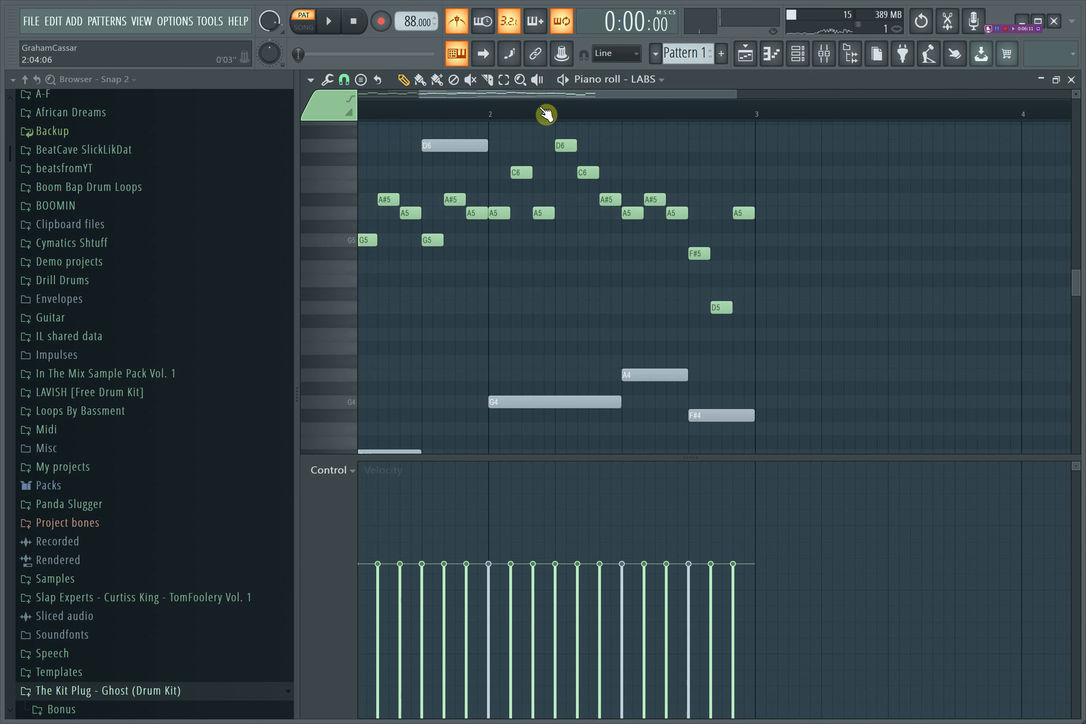
pyautogui.moveTo(420, 93); pyautogui.dragTo(359, 94)
pyautogui.press('space')
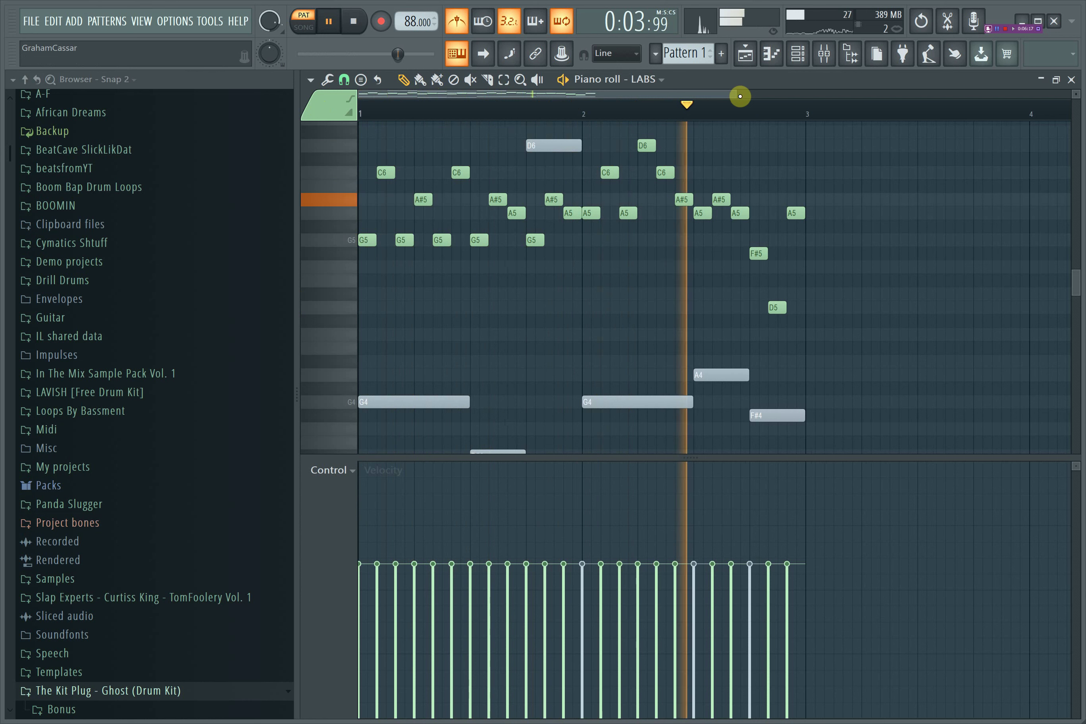
pyautogui.press('space')
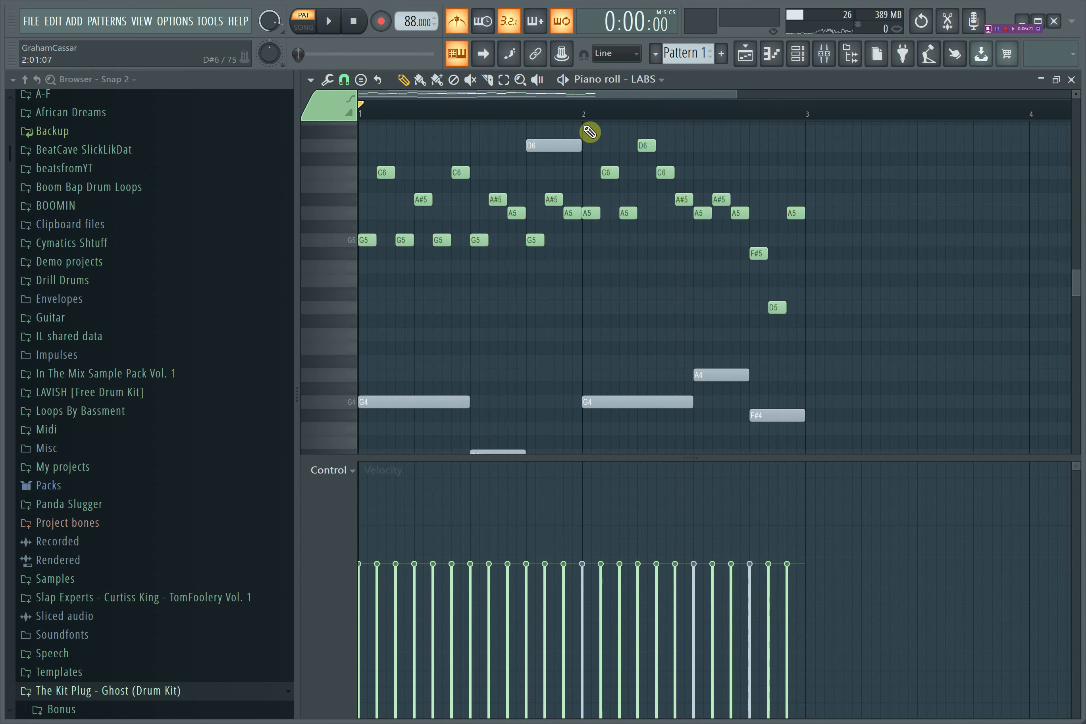
# Move all the short melody notes of bar 2 one bar later into bar 3.
pyautogui.moveTo(657, 270); pyautogui.dragTo(824, 330)
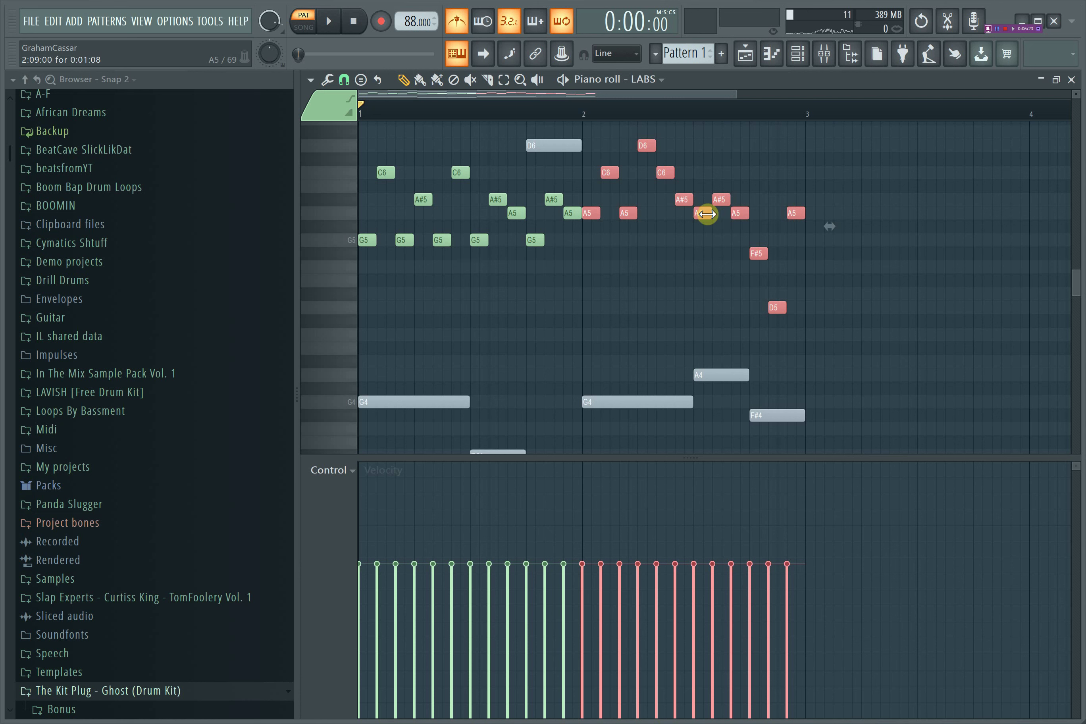
pyautogui.moveTo(704, 214); pyautogui.dragTo(928, 214)
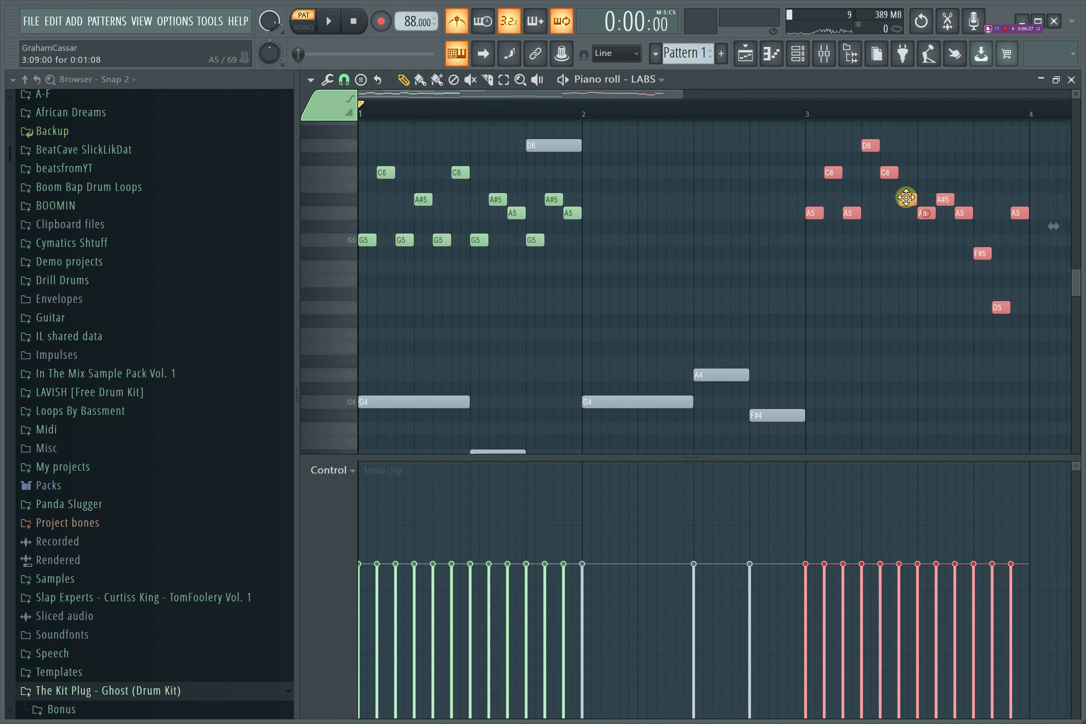
pyautogui.moveTo(687, 98); pyautogui.dragTo(746, 99)
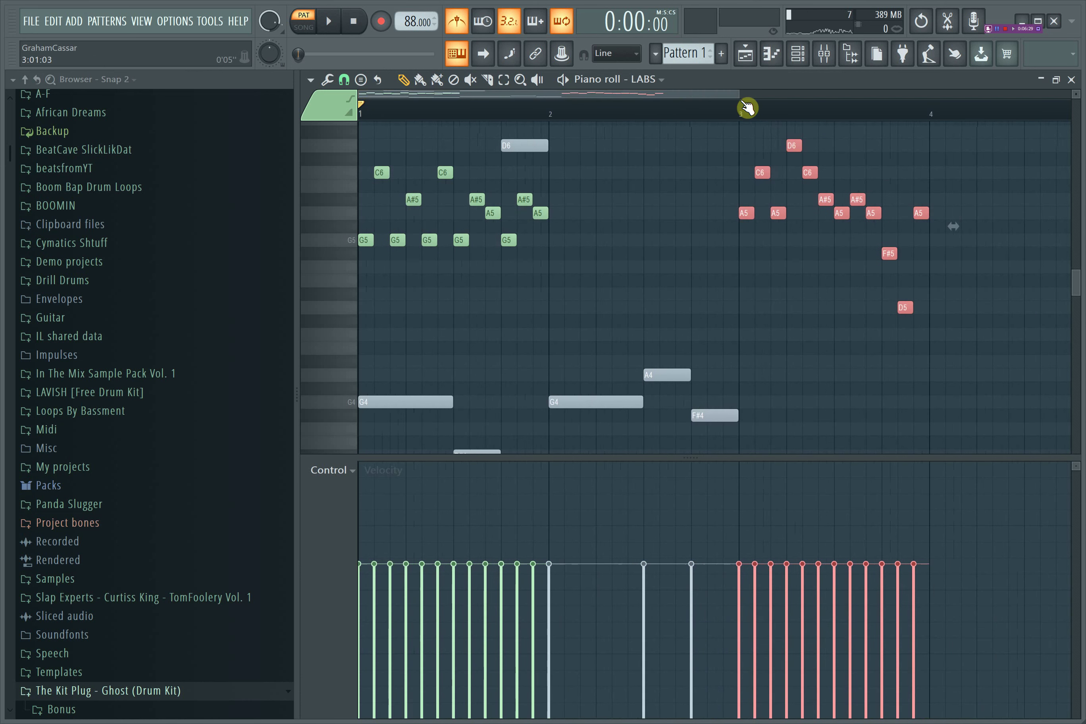
# Duplicate the short melody notes from bar 3 into bar 4 and delete the ones in bar 3.
pyautogui.hotkey('ctrl', 'b')
pyautogui.click(748, 192)
pyautogui.rightClick(820, 213)
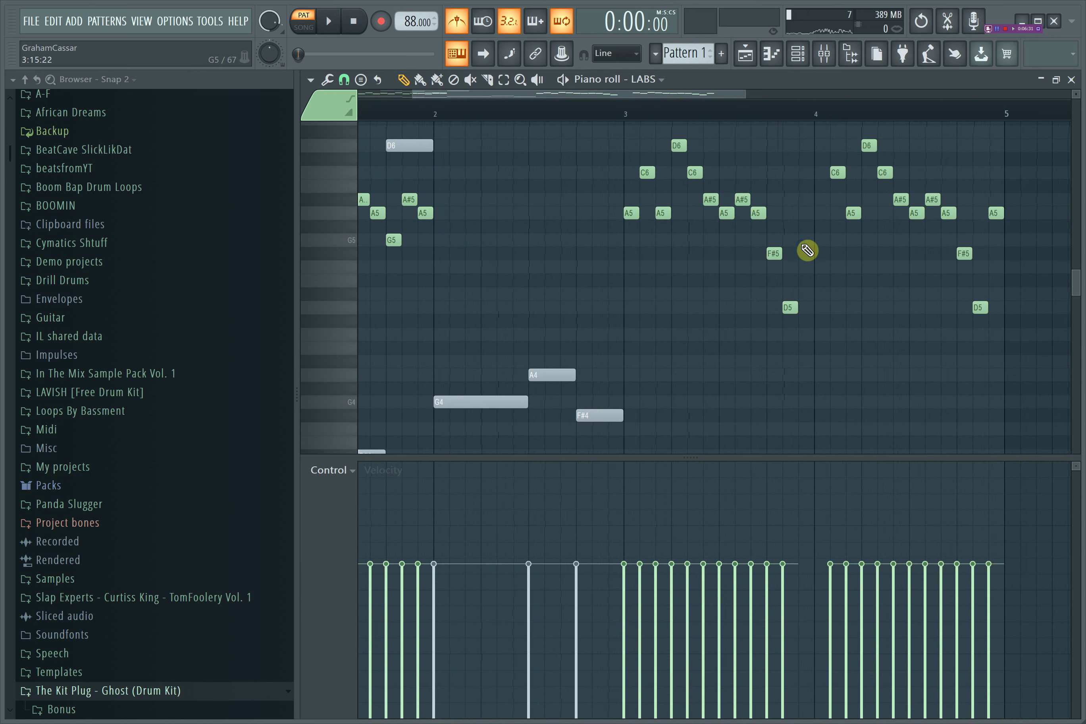
pyautogui.hotkey('ctrl', 'z')
pyautogui.moveTo(802, 183)
pyautogui.mouseDown()
pyautogui.moveTo(761, 277)
pyautogui.moveTo(701, 170)
pyautogui.moveTo(667, 154)
pyautogui.moveTo(641, 259)
pyautogui.moveTo(645, 186)
pyautogui.mouseUp()
pyautogui.scroll(1, 778, 233)
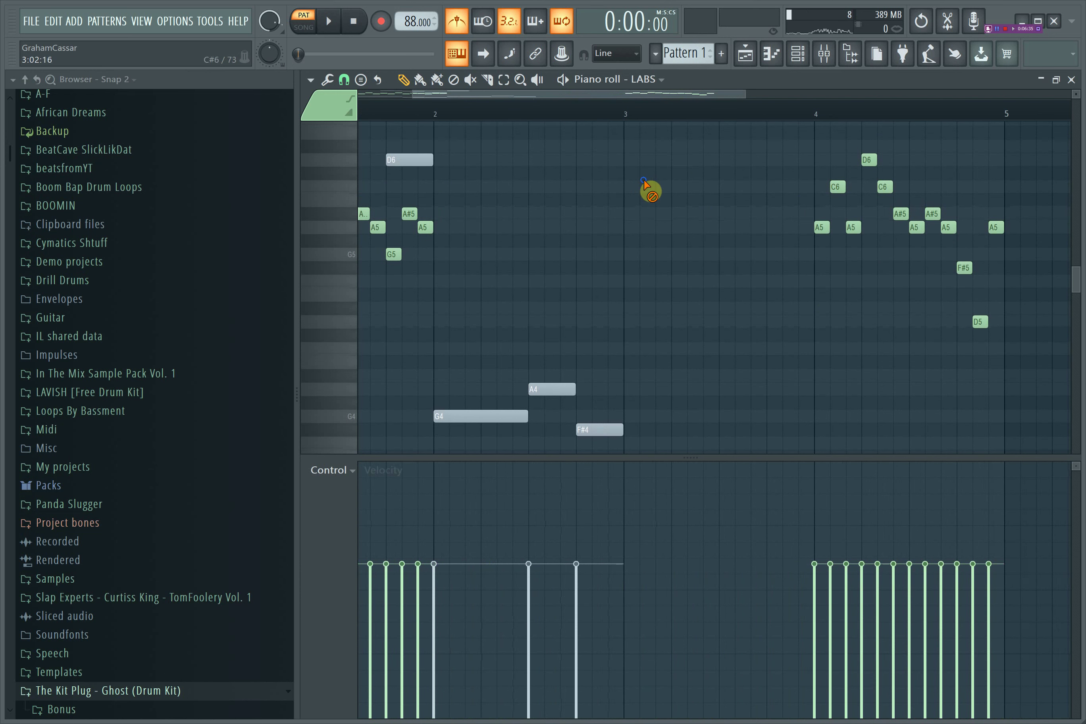
# Copy the short melody notes of bar 1 into bars 2 and 3.
pyautogui.moveTo(517, 95); pyautogui.dragTo(396, 96)
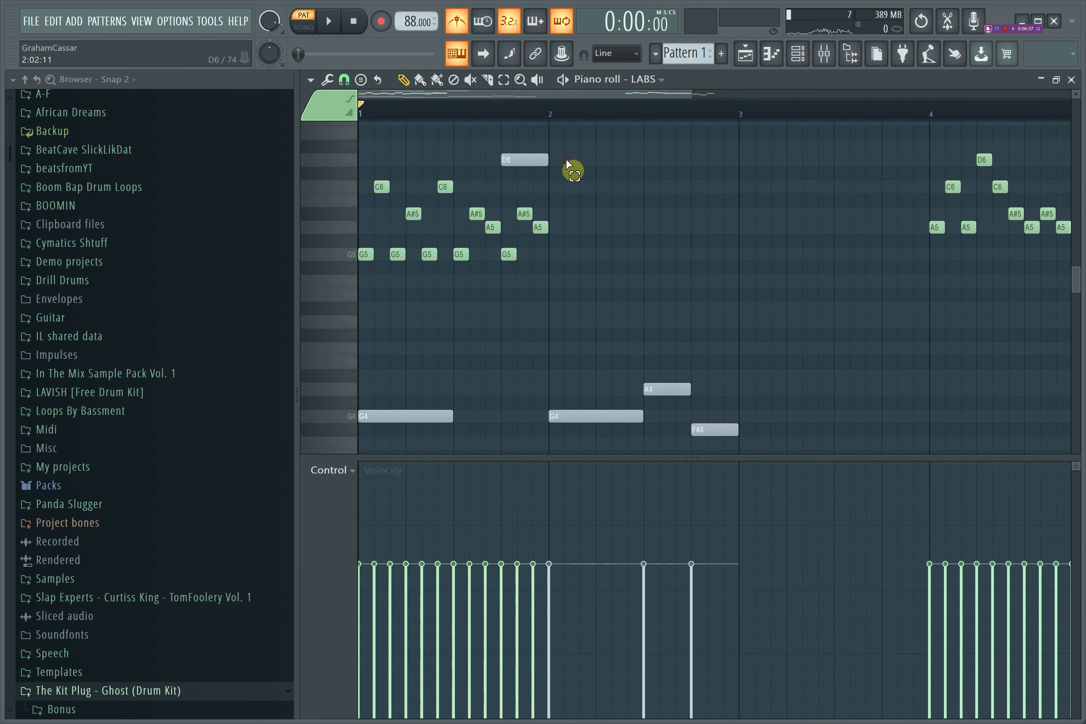
pyautogui.moveTo(565, 157); pyautogui.dragTo(380, 250)
pyautogui.moveTo(564, 167); pyautogui.dragTo(344, 301)
pyautogui.hotkey('ctrl', 'b')
pyautogui.hotkey('ctrl', 'b')
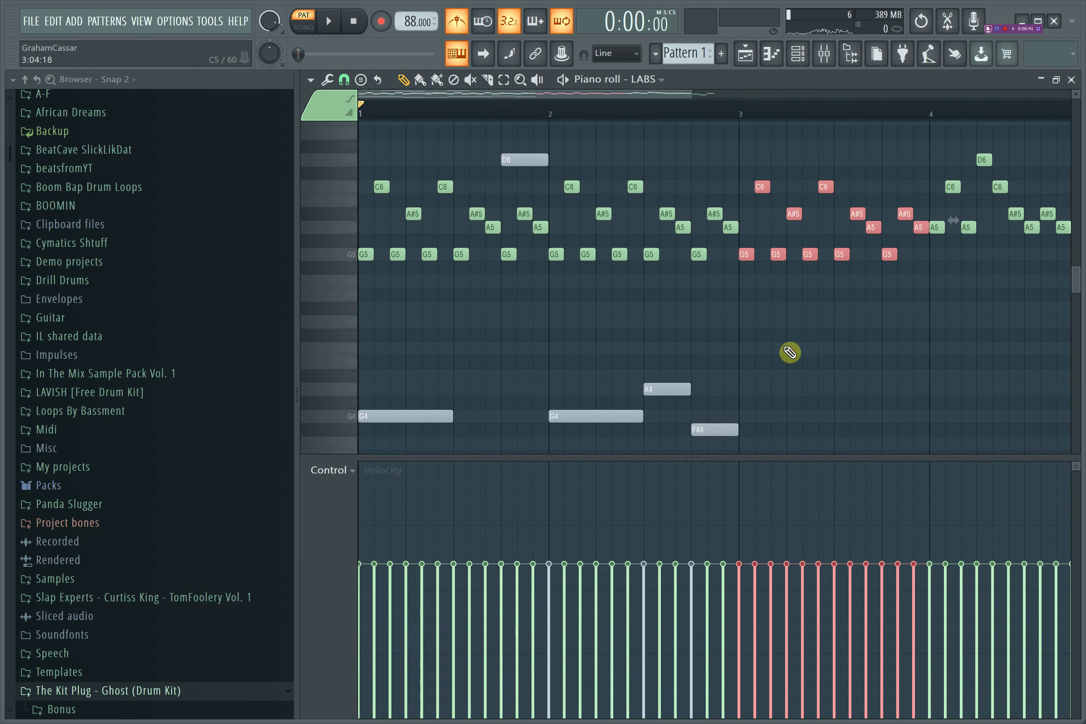
pyautogui.click(790, 352)
# Unmute the bass notes in bars 1 and 2 and duplicate them into bars 3 and 4.
pyautogui.scroll(-5, 781, 327)
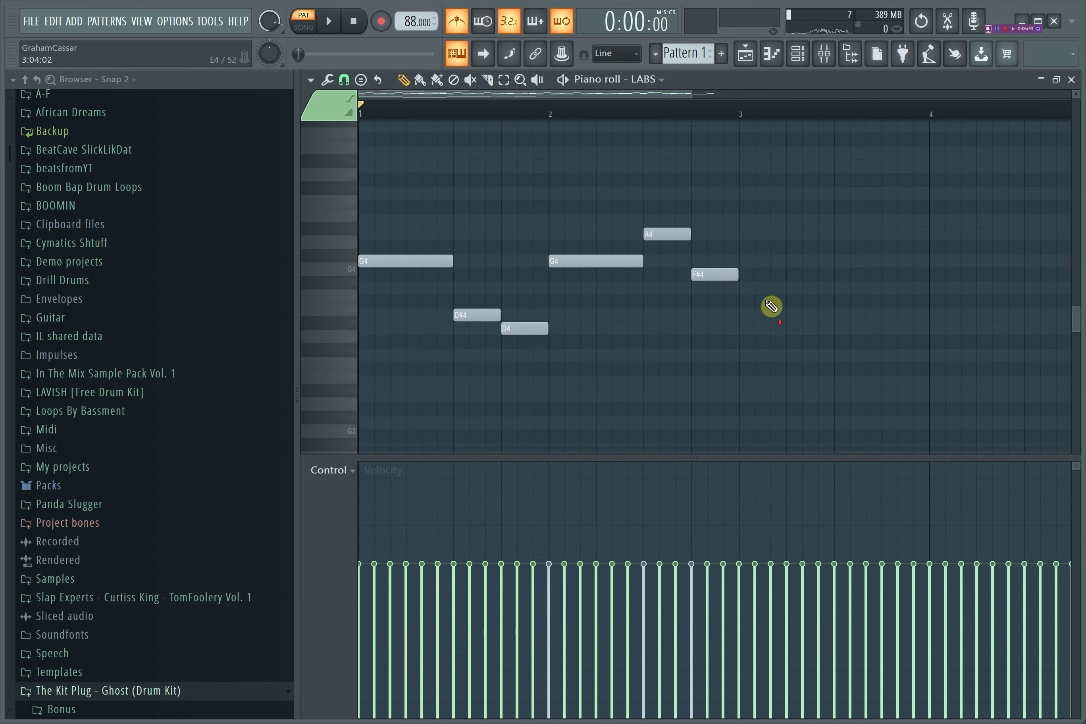
pyautogui.moveTo(393, 243); pyautogui.dragTo(722, 265)
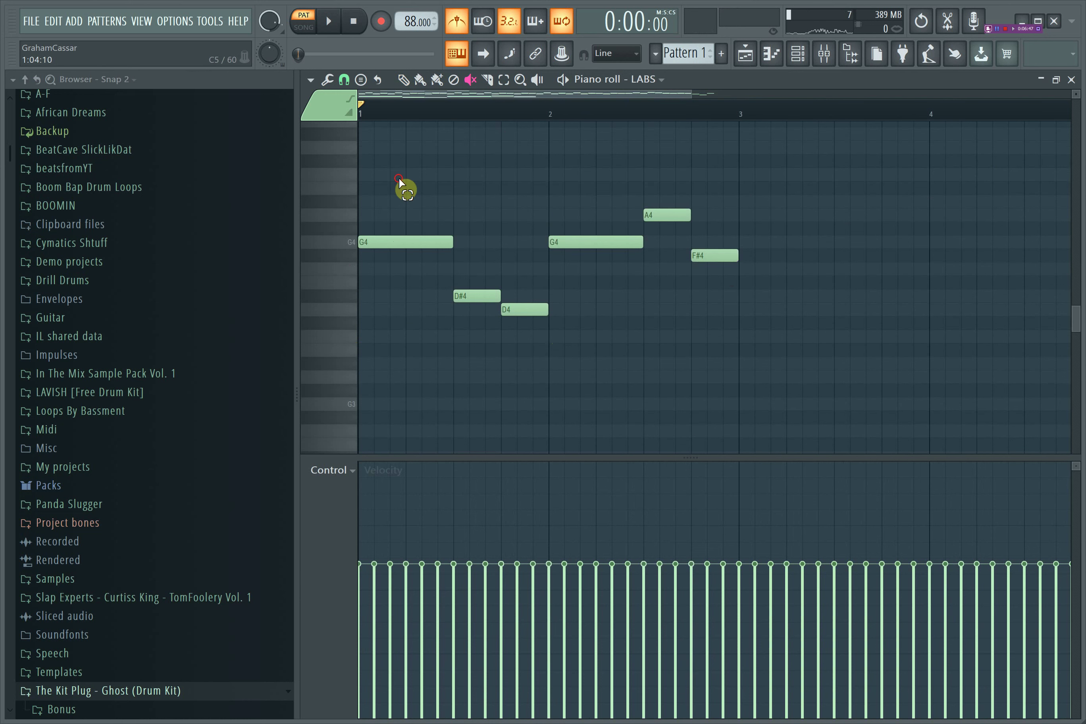
pyautogui.moveTo(400, 180); pyautogui.dragTo(841, 434)
pyautogui.hotkey('ctrl', 'b')
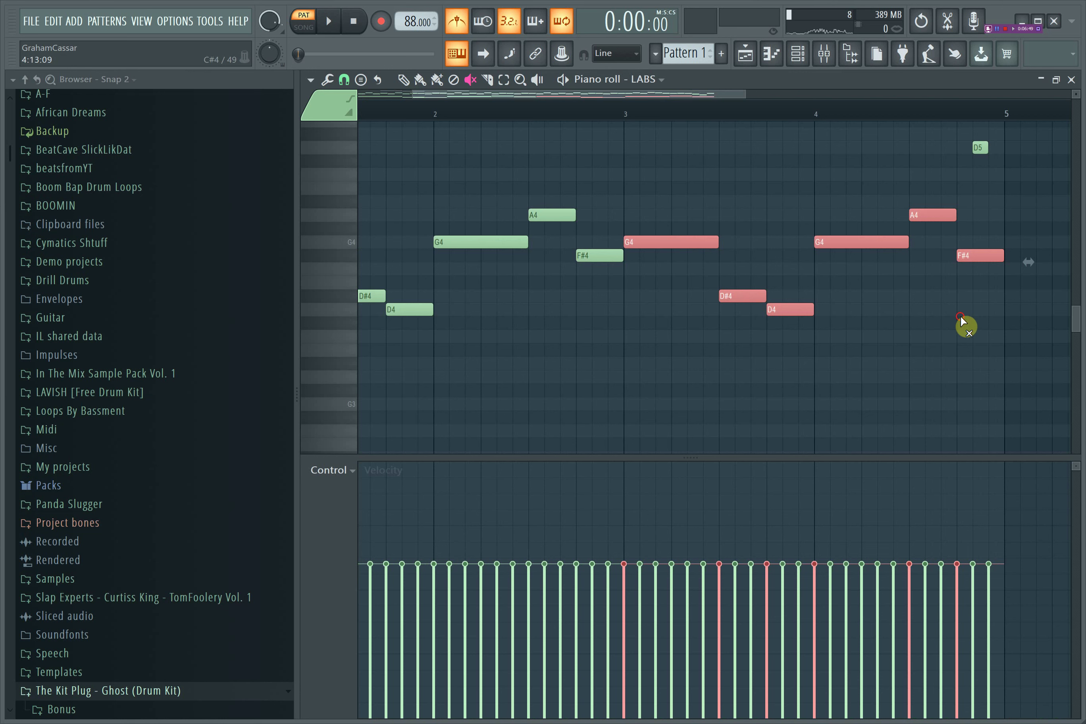
pyautogui.click(960, 318)
# Unmute the long top notes in bars 1 and 2 and play the pattern.
pyautogui.scroll(5, 804, 242)
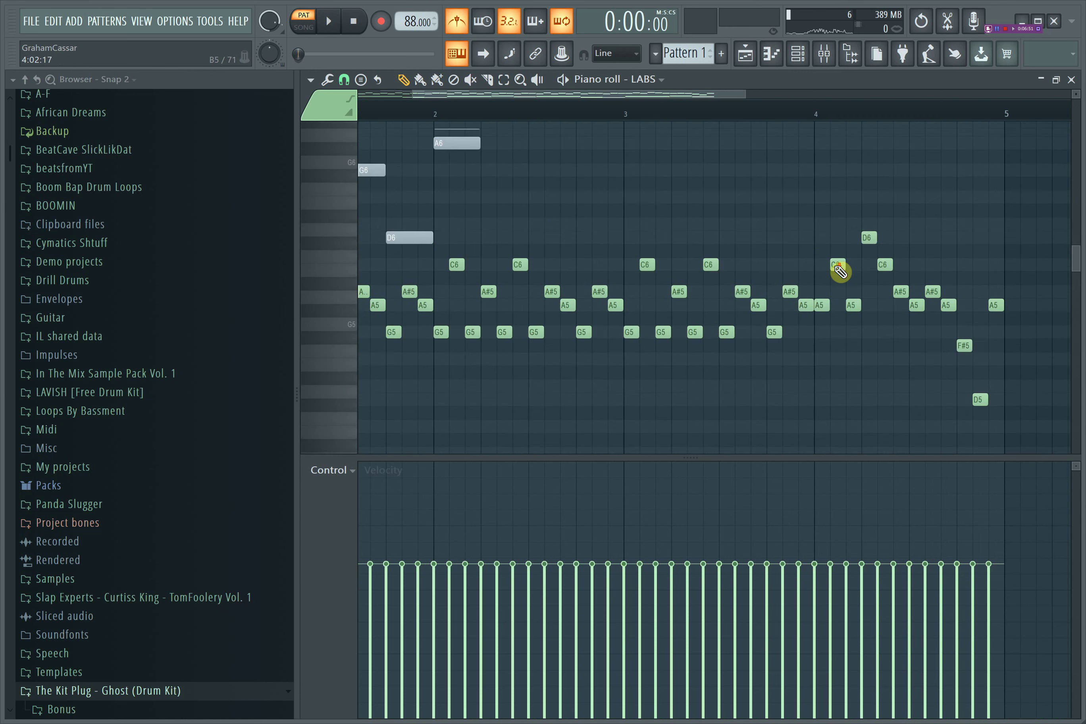
pyautogui.scroll(-1, 839, 271)
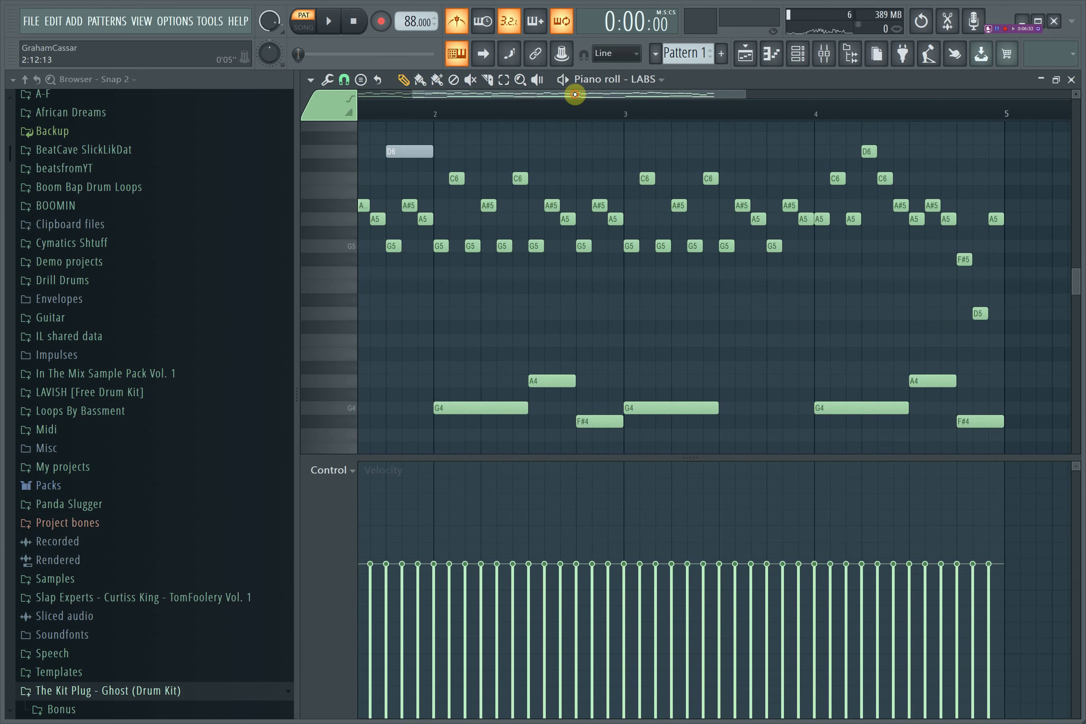
pyautogui.moveTo(575, 94); pyautogui.dragTo(509, 247)
pyautogui.scroll(5, 517, 261)
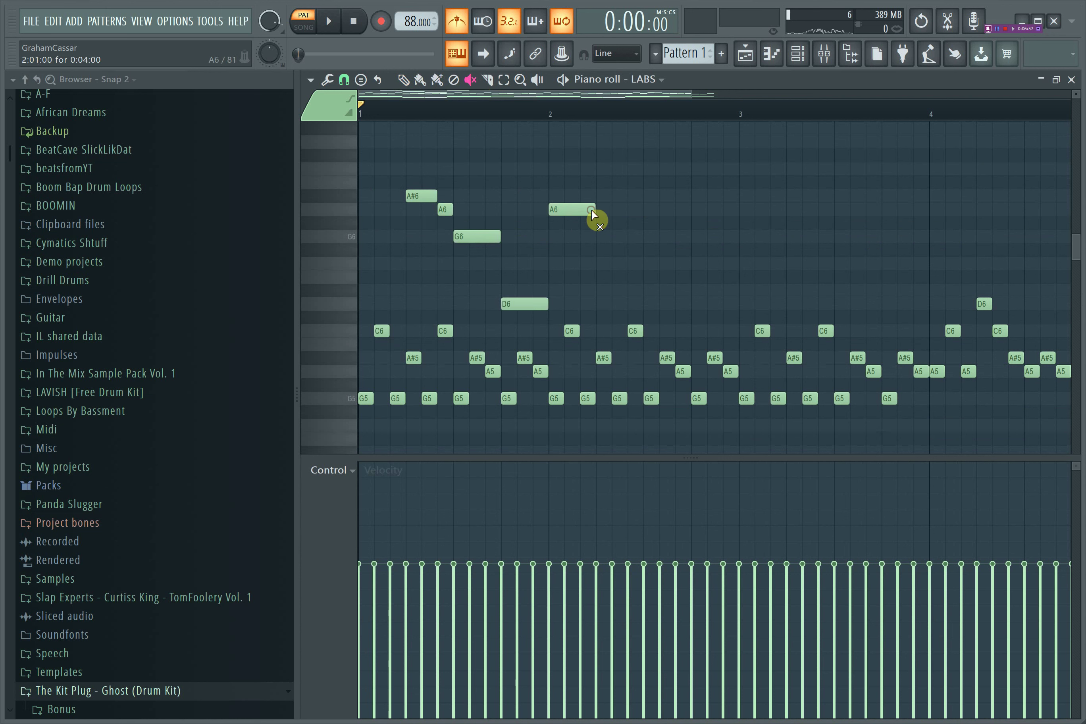
pyautogui.press('space')
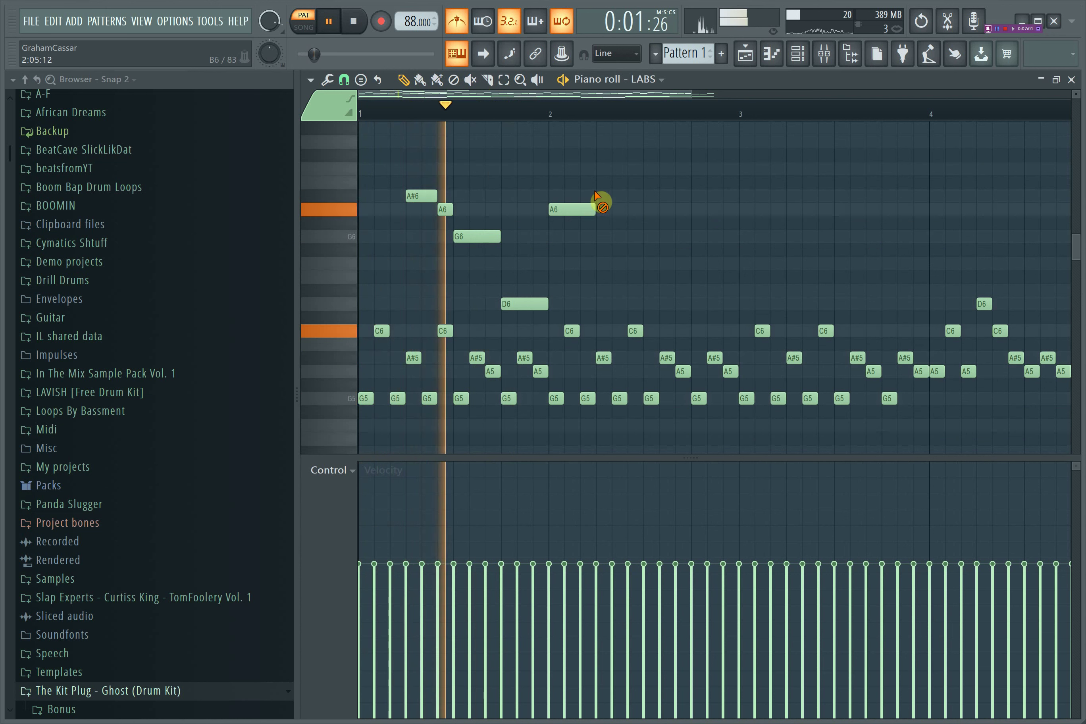
# Shift the long A6 in bar 2 one beat later, follow it with equally long A#6 and A6 notes, and play the pattern.
pyautogui.moveTo(562, 209); pyautogui.dragTo(609, 216)
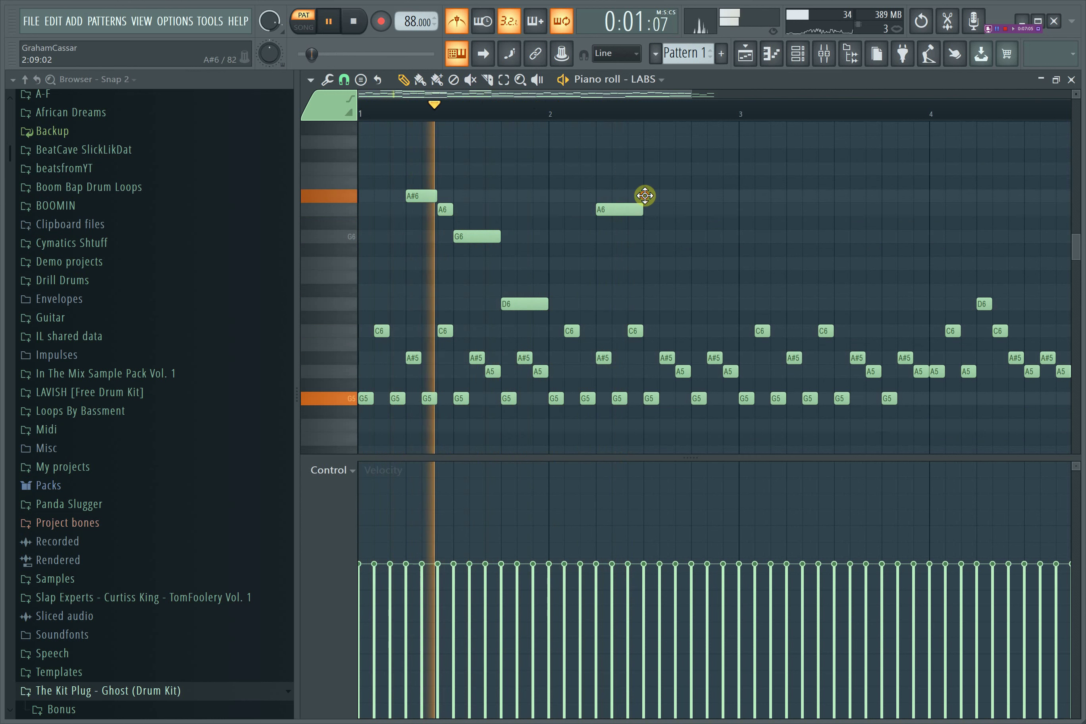
pyautogui.moveTo(689, 92); pyautogui.dragTo(608, 111)
pyautogui.press('space')
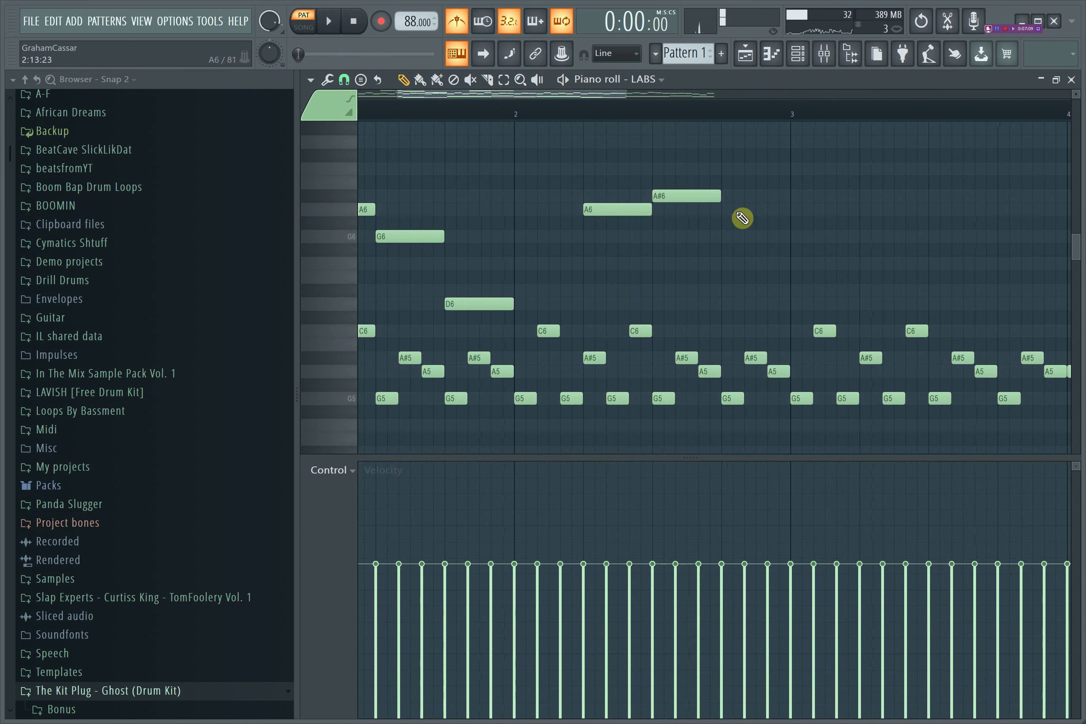
pyautogui.click(725, 212)
pyautogui.moveTo(732, 209); pyautogui.dragTo(735, 211)
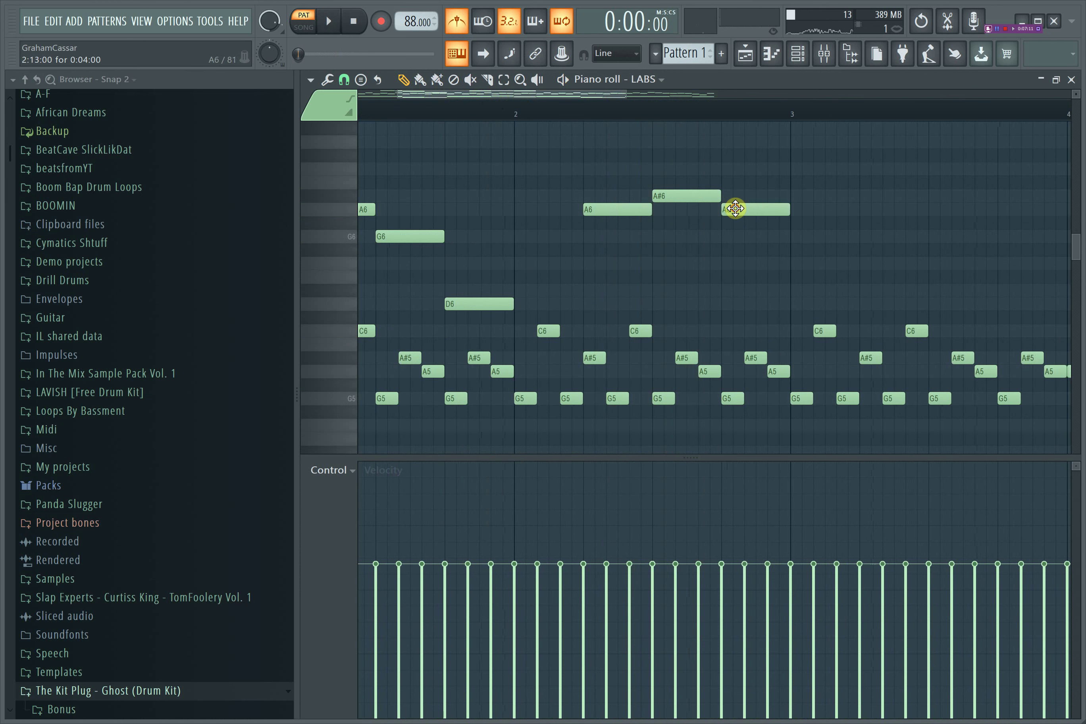
pyautogui.press('space')
pyautogui.moveTo(334, 86); pyautogui.dragTo(329, 87)
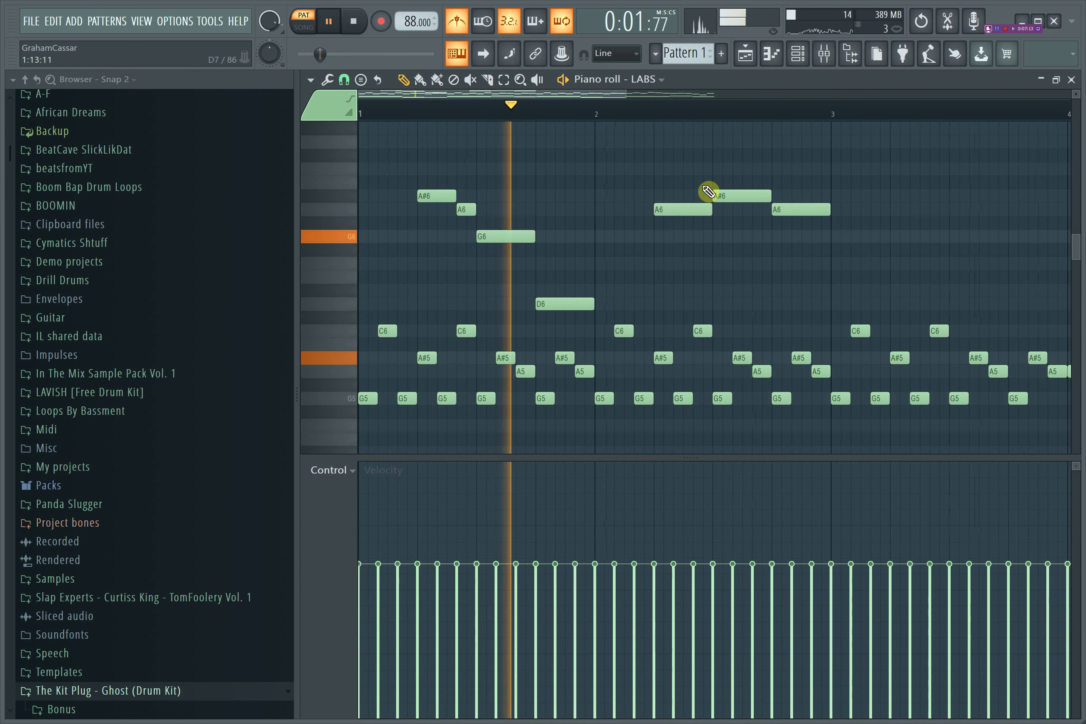
# Duplicate the long top notes of bars 1 and 2 into bars 3 and 4, aligning the copies one beat later.
pyautogui.moveTo(432, 164); pyautogui.dragTo(853, 308)
pyautogui.hotkey('ctrl', 'b')
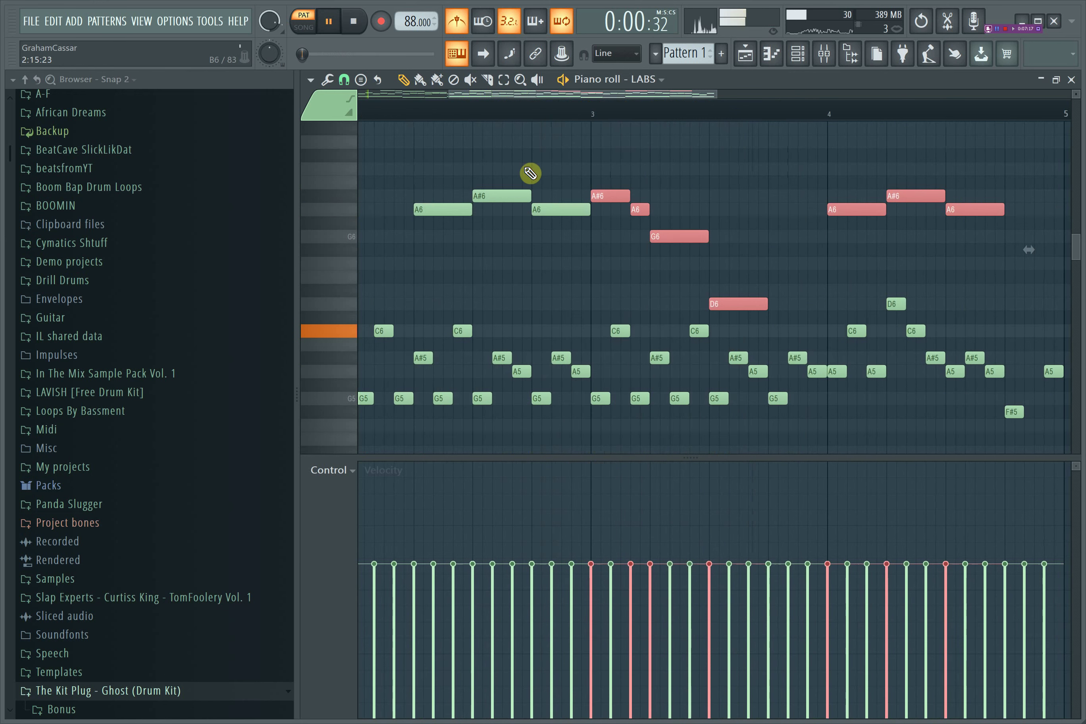
pyautogui.moveTo(616, 200); pyautogui.dragTo(677, 208)
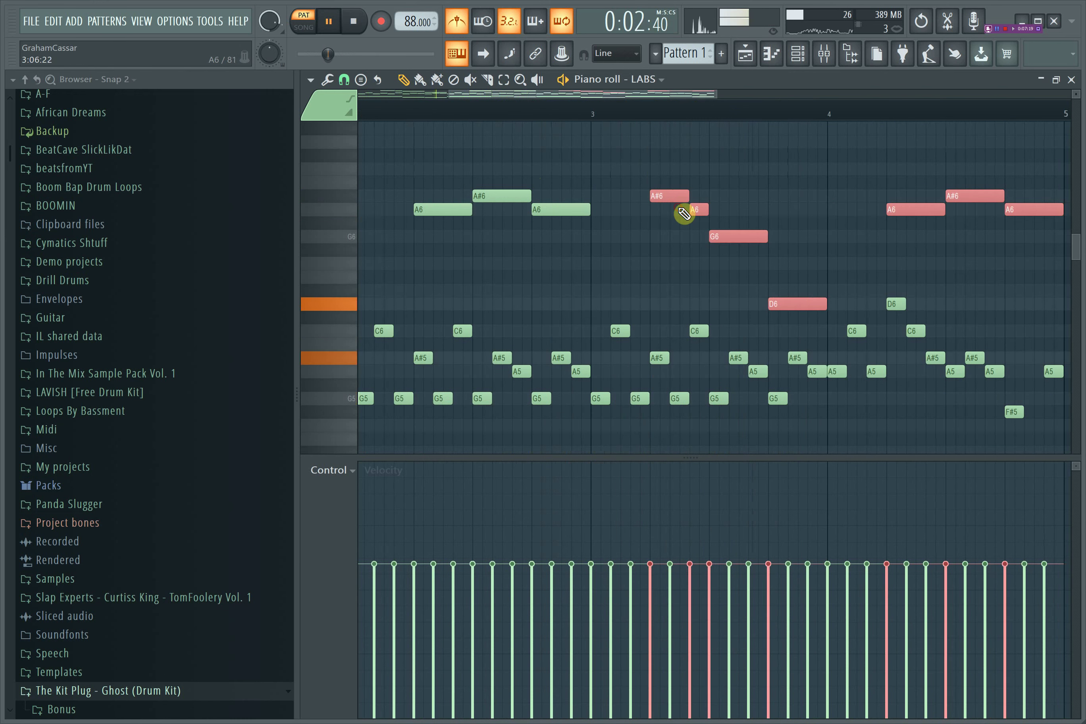
pyautogui.click(815, 172)
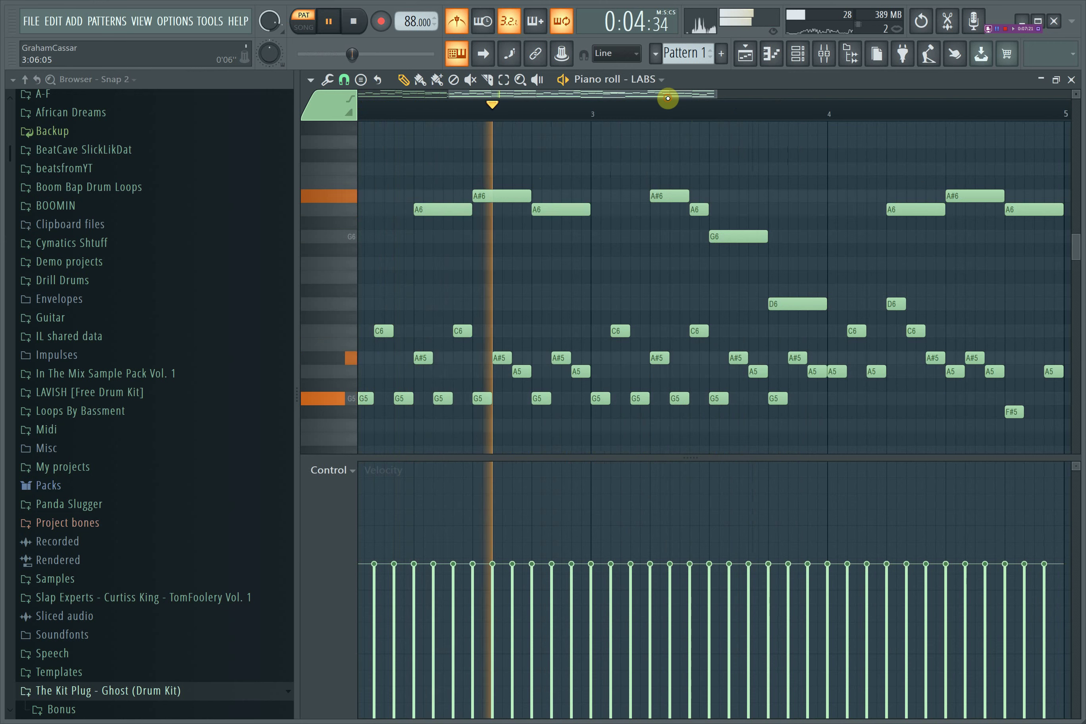
pyautogui.moveTo(673, 96); pyautogui.dragTo(696, 97)
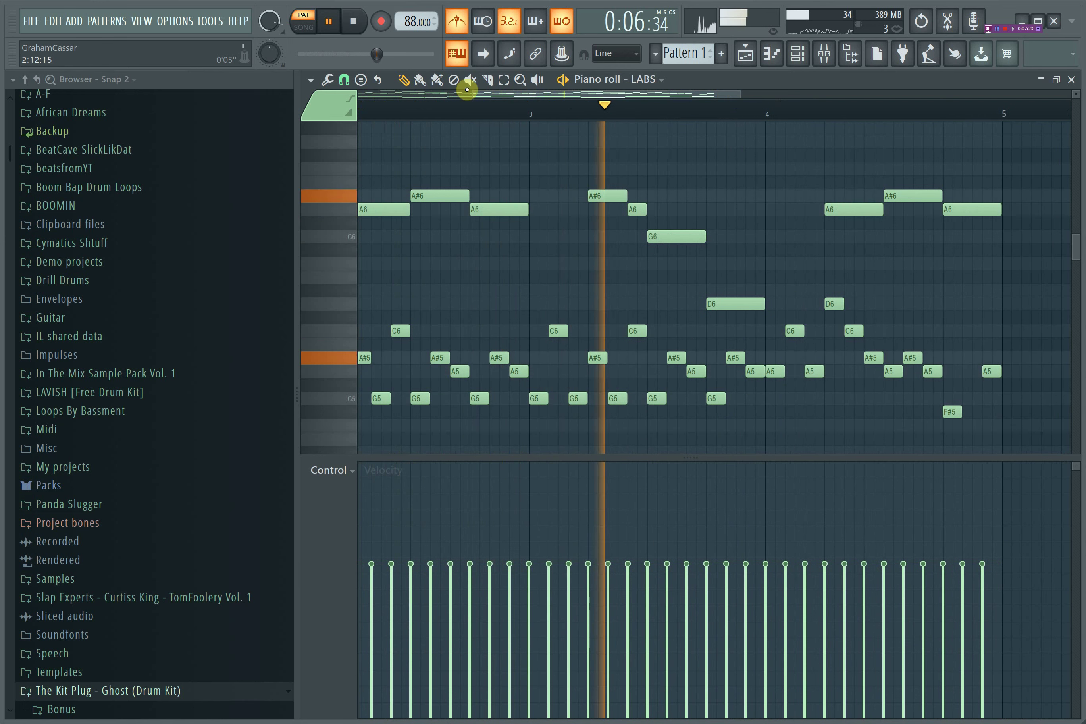
pyautogui.moveTo(473, 93); pyautogui.dragTo(513, 95)
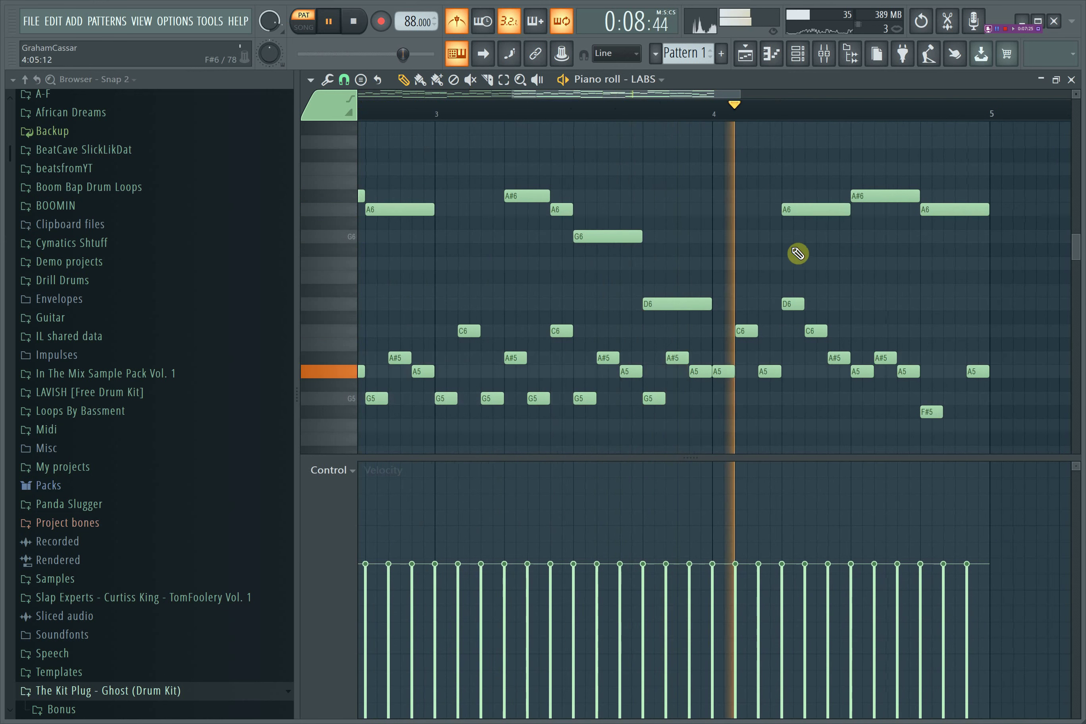
# Move the first long A6 of bar 4 back to the start of the bar and delete the long A#6 after it.
pyautogui.press('space')
pyautogui.moveTo(812, 209); pyautogui.dragTo(743, 208)
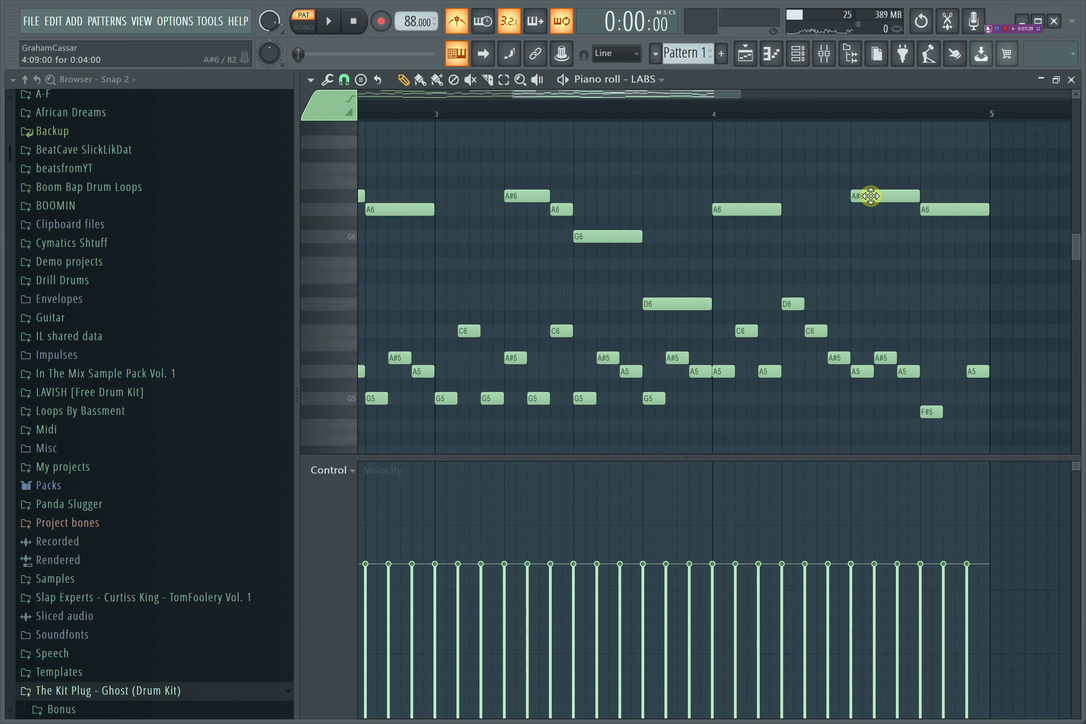
pyautogui.moveTo(870, 195); pyautogui.dragTo(810, 196)
pyautogui.rightClick(820, 196)
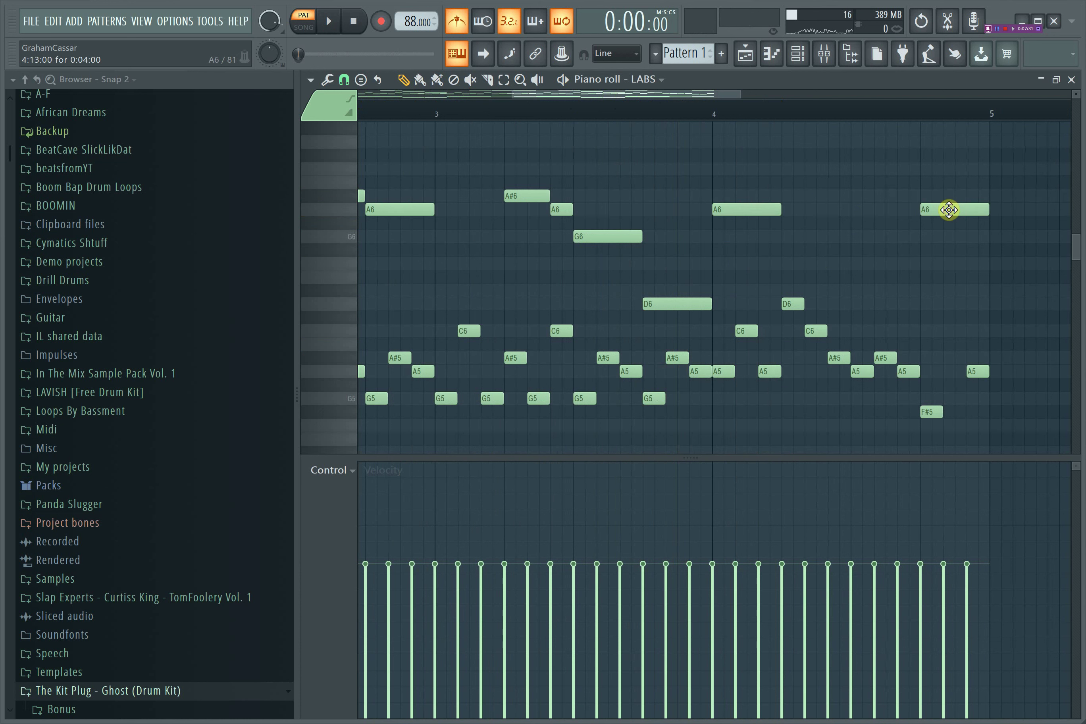
# Delete the last long A6 in bar 4 and audition the pattern from the middle of bar 3.
pyautogui.press('space')
pyautogui.rightClick(949, 209)
pyautogui.click(576, 111)
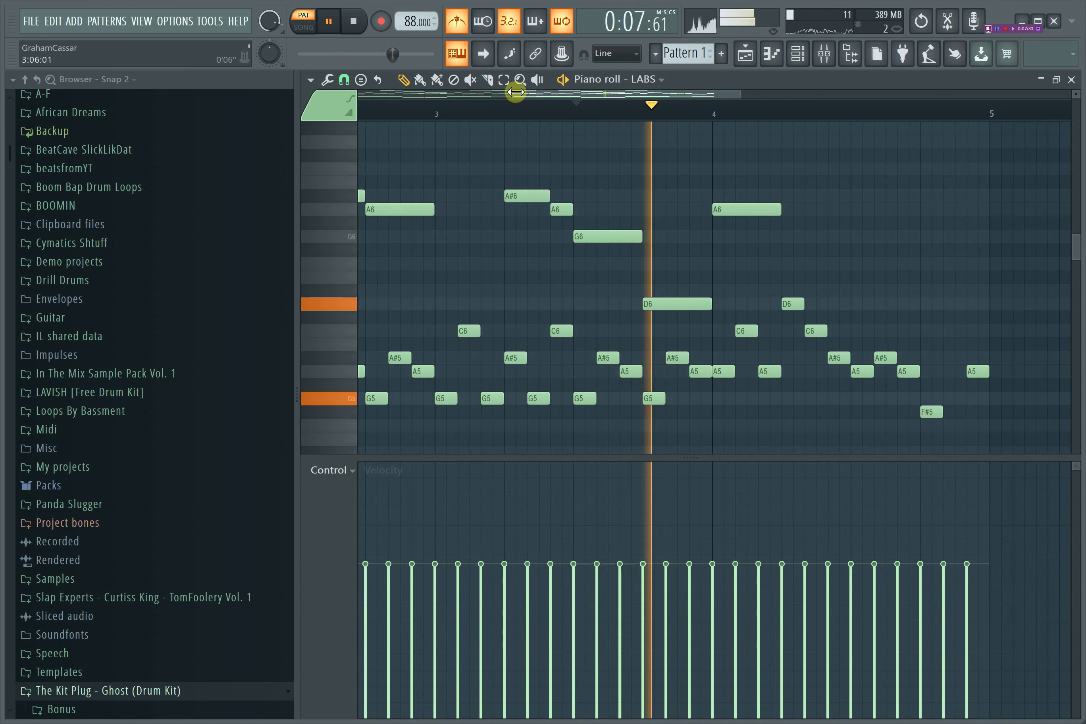
pyautogui.moveTo(513, 94); pyautogui.dragTo(566, 95)
pyautogui.press('space')
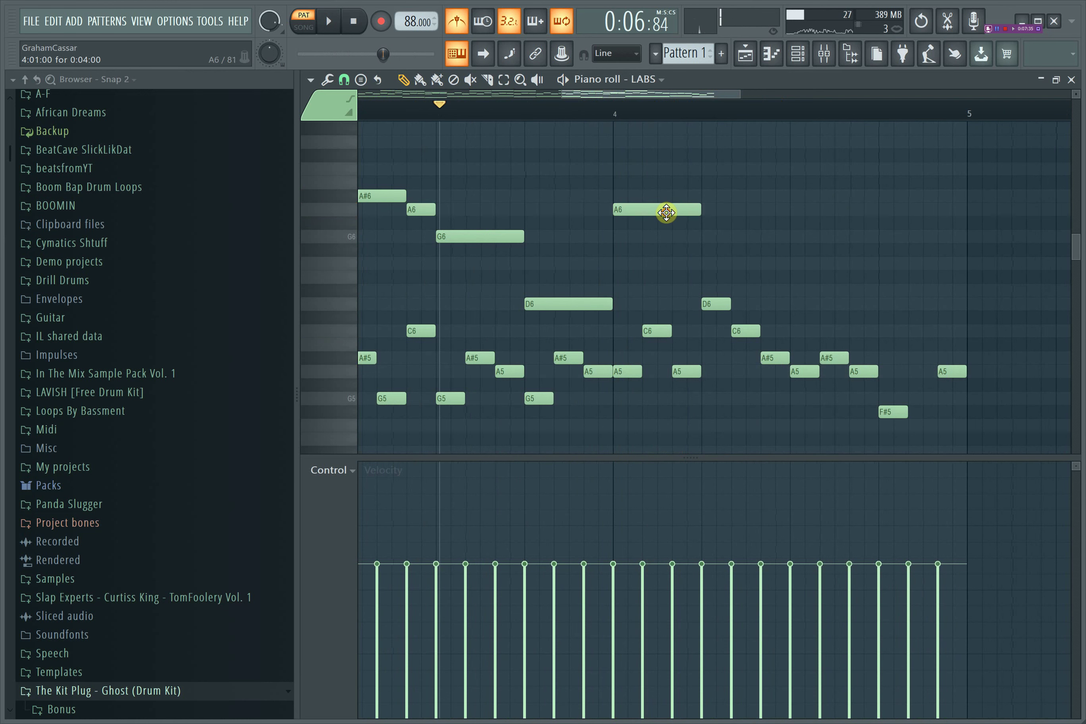
pyautogui.moveTo(667, 213); pyautogui.dragTo(667, 195)
pyautogui.press('space')
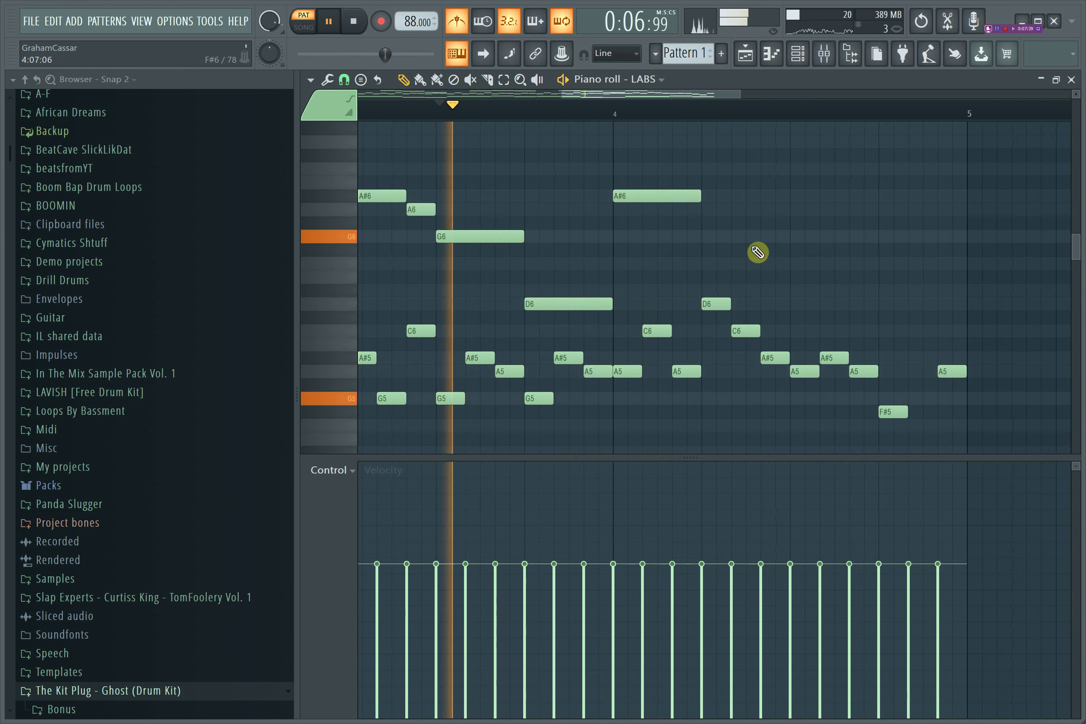
pyautogui.moveTo(661, 200); pyautogui.dragTo(668, 218)
pyautogui.press('space')
# Lower the long G4 bass note at the start of bar 4 to C4 and audition the change.
pyautogui.scroll(-4, 664, 224)
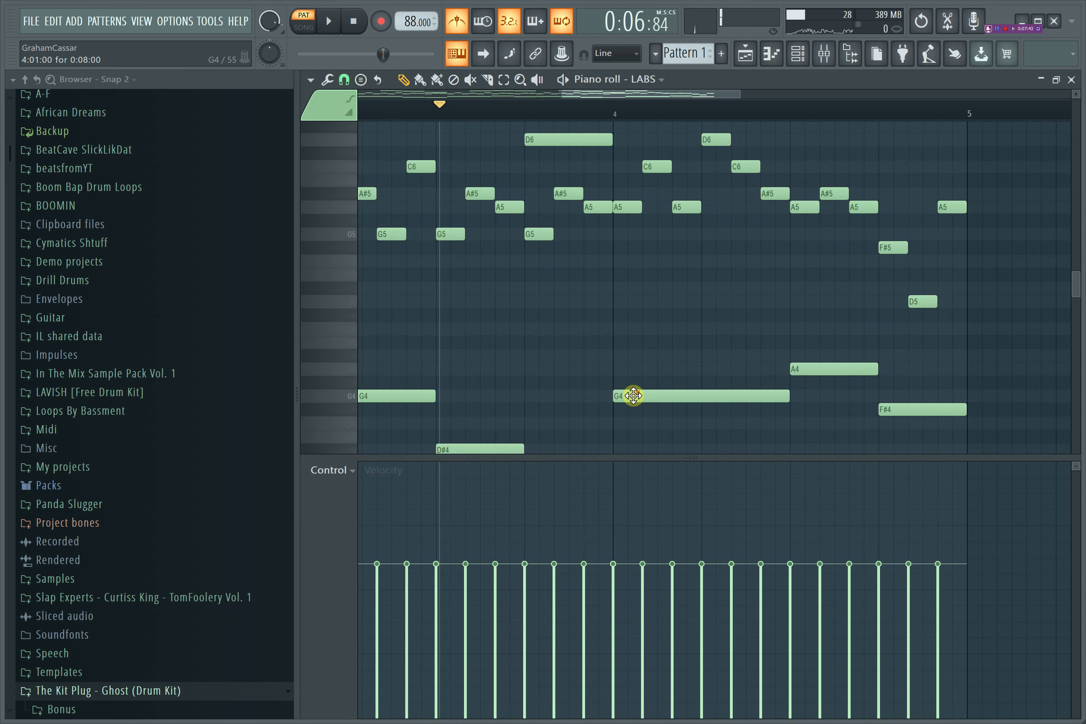
pyautogui.scroll(-3, 631, 395)
pyautogui.click(634, 375)
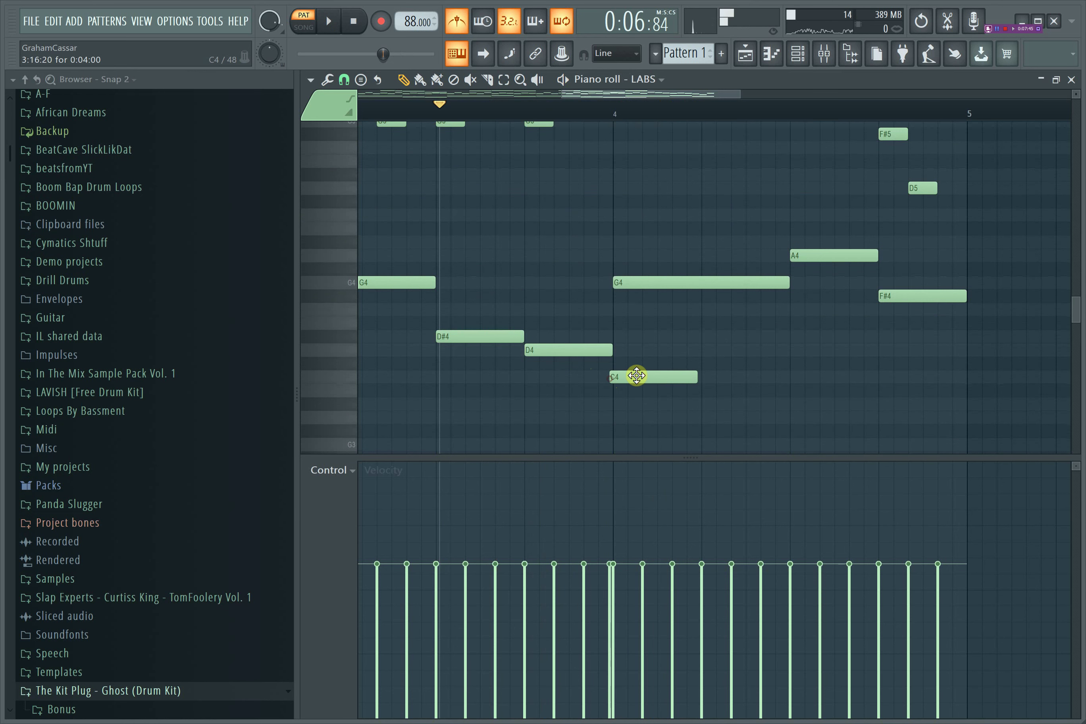
pyautogui.rightClick(636, 375)
pyautogui.moveTo(645, 280); pyautogui.dragTo(645, 377)
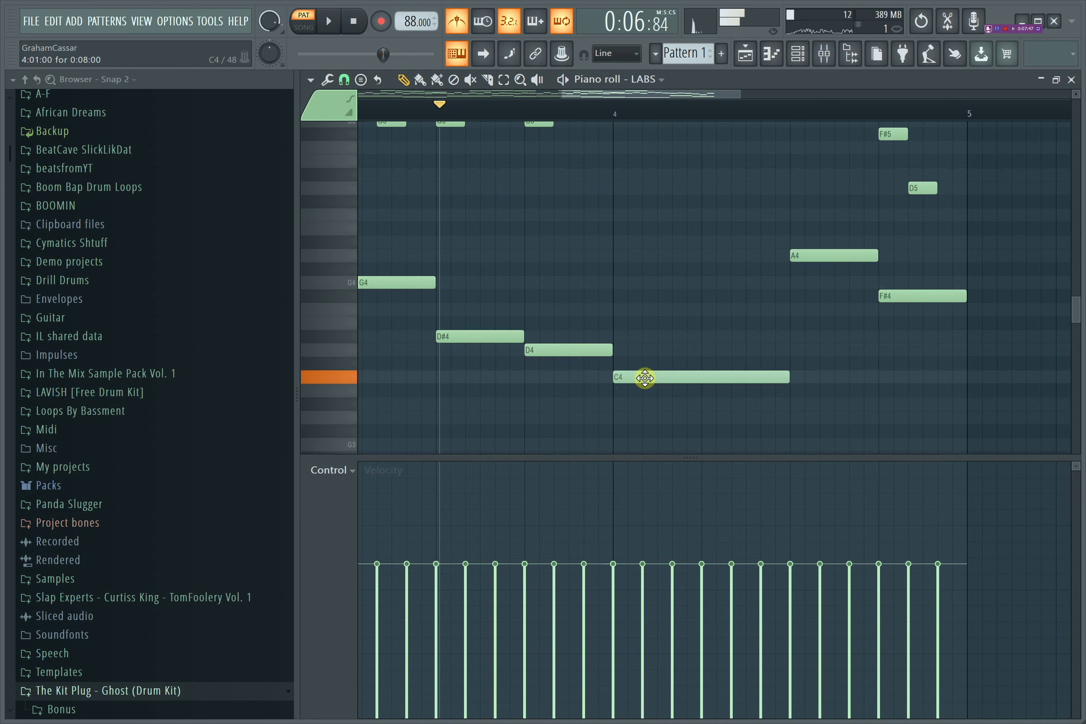
pyautogui.press('space')
pyautogui.moveTo(739, 95); pyautogui.dragTo(763, 213)
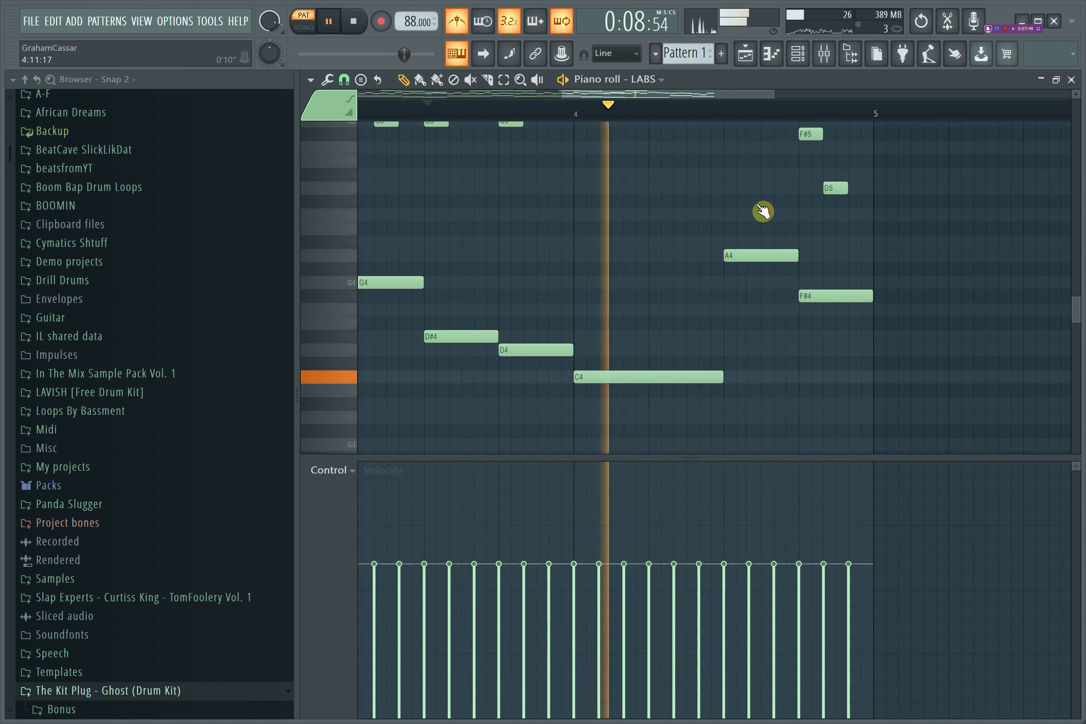
pyautogui.scroll(1, 754, 235)
pyautogui.scroll(-3, 724, 327)
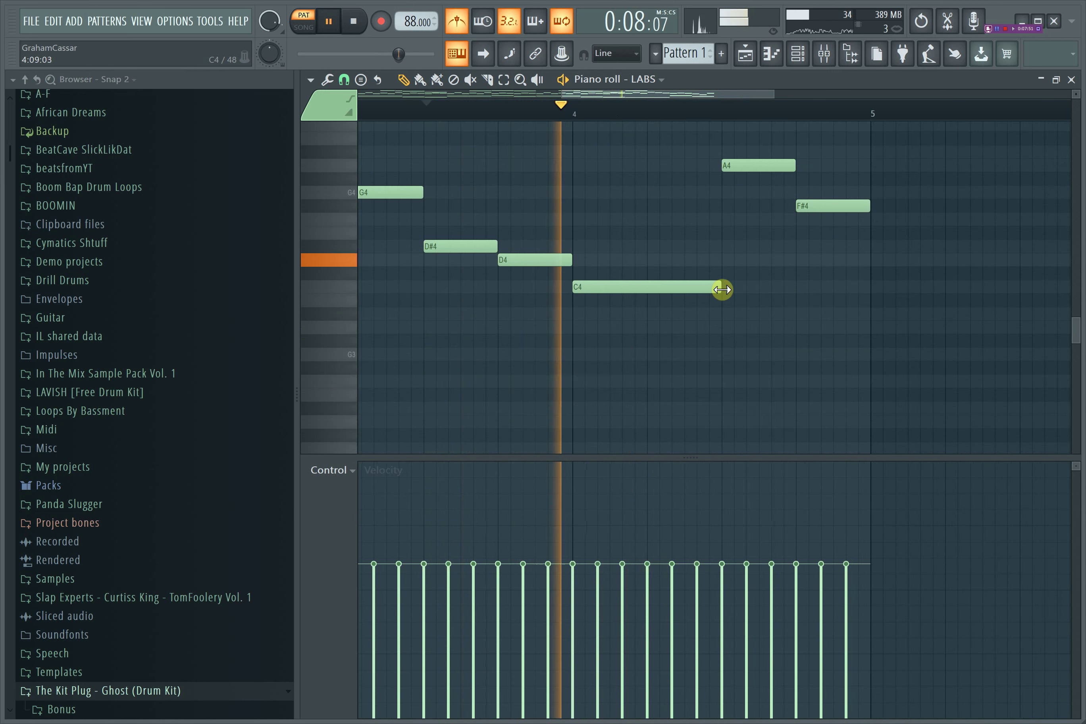
# Shorten bar 4's C4 bass note to one beat, follow it with one-beat A#3, A3 and F#3 notes, and start playback.
pyautogui.moveTo(721, 289); pyautogui.dragTo(648, 288)
pyautogui.press('space')
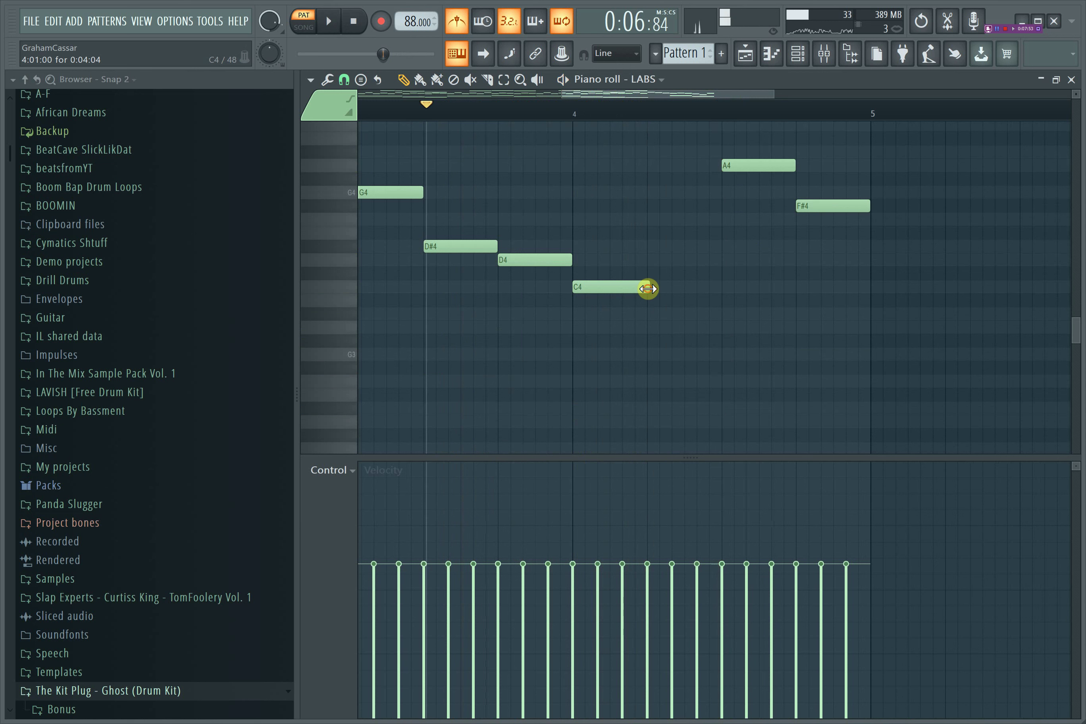
pyautogui.click(656, 315)
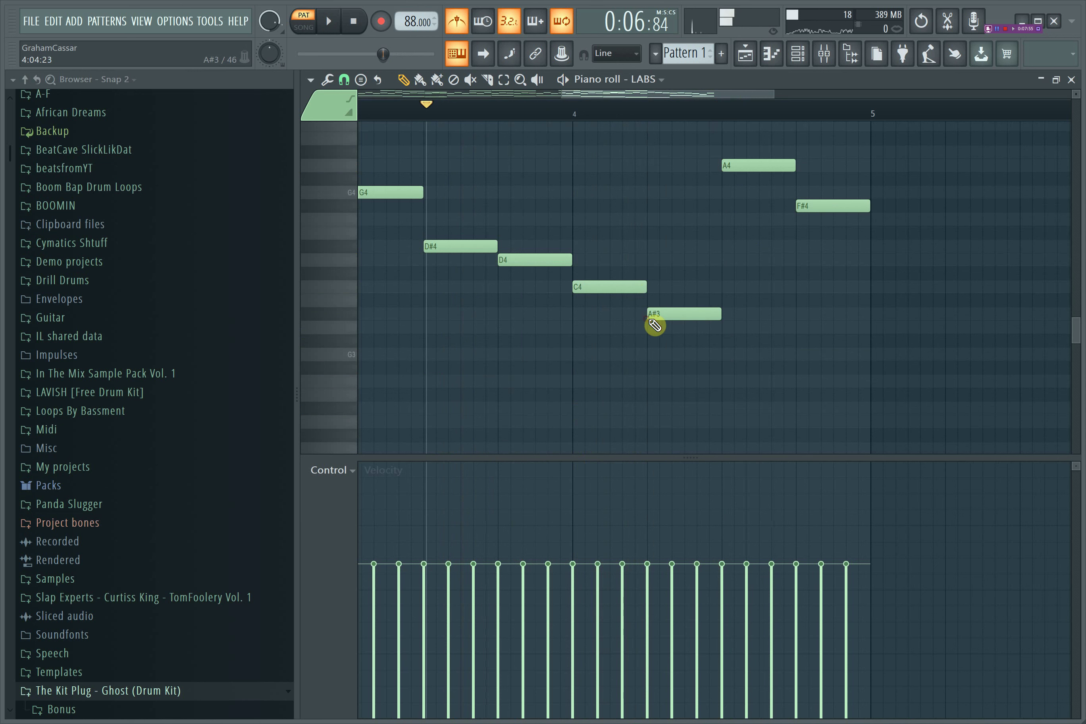
pyautogui.click(730, 328)
pyautogui.moveTo(742, 328); pyautogui.dragTo(739, 328)
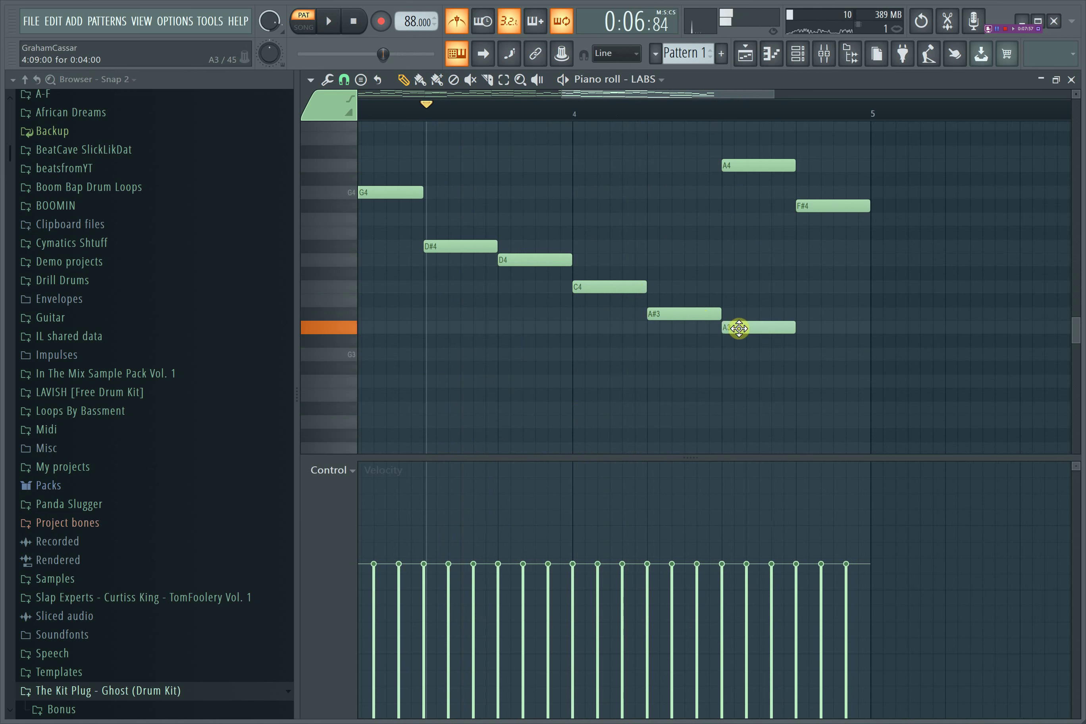
pyautogui.click(808, 371)
pyautogui.press('space')
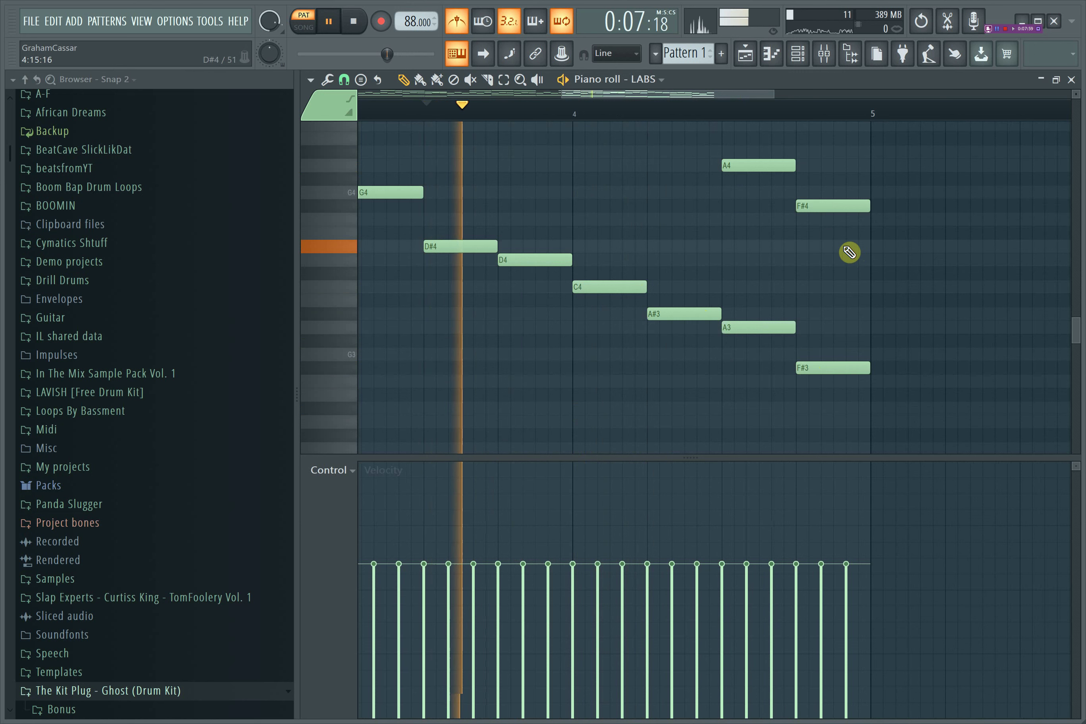
# Follow the long A6 in bar 4 with one-beat G6, F#6 and D6 top notes, and audition the pattern.
pyautogui.scroll(2, 763, 153)
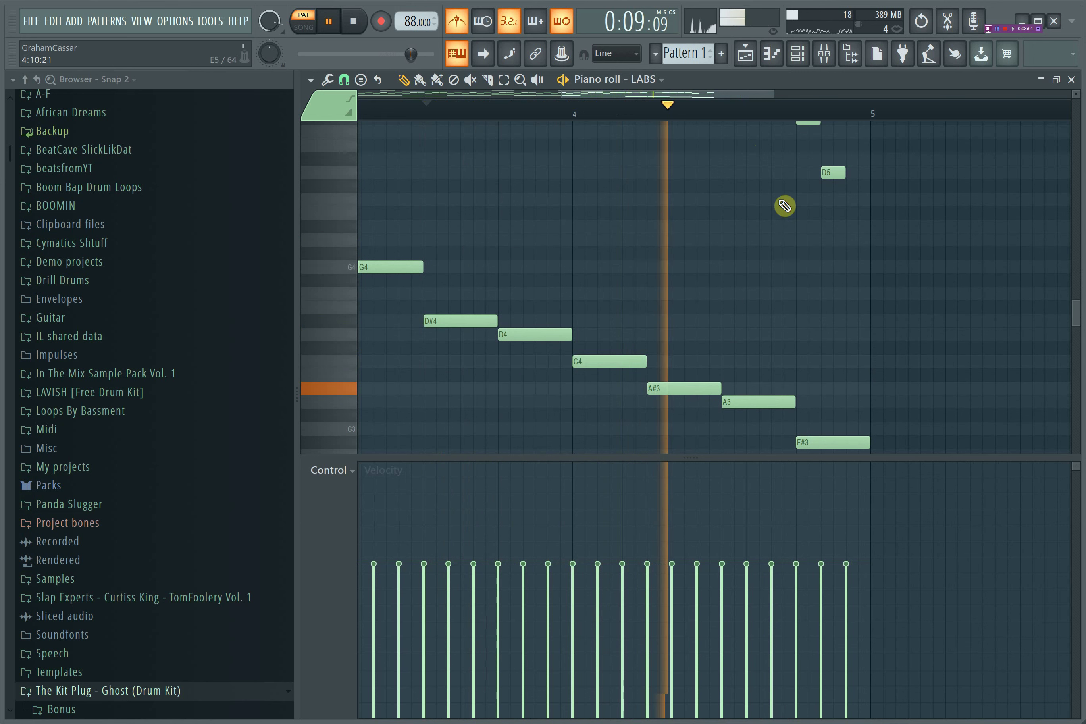
pyautogui.scroll(4, 761, 267)
pyautogui.scroll(5, 762, 266)
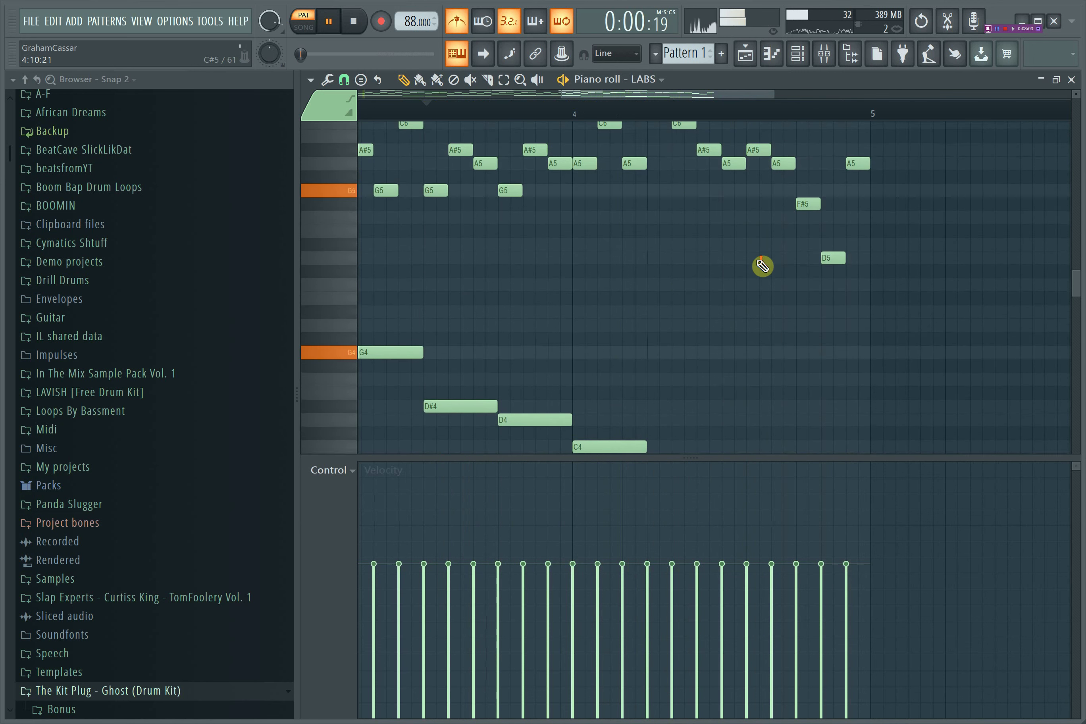
pyautogui.press('space')
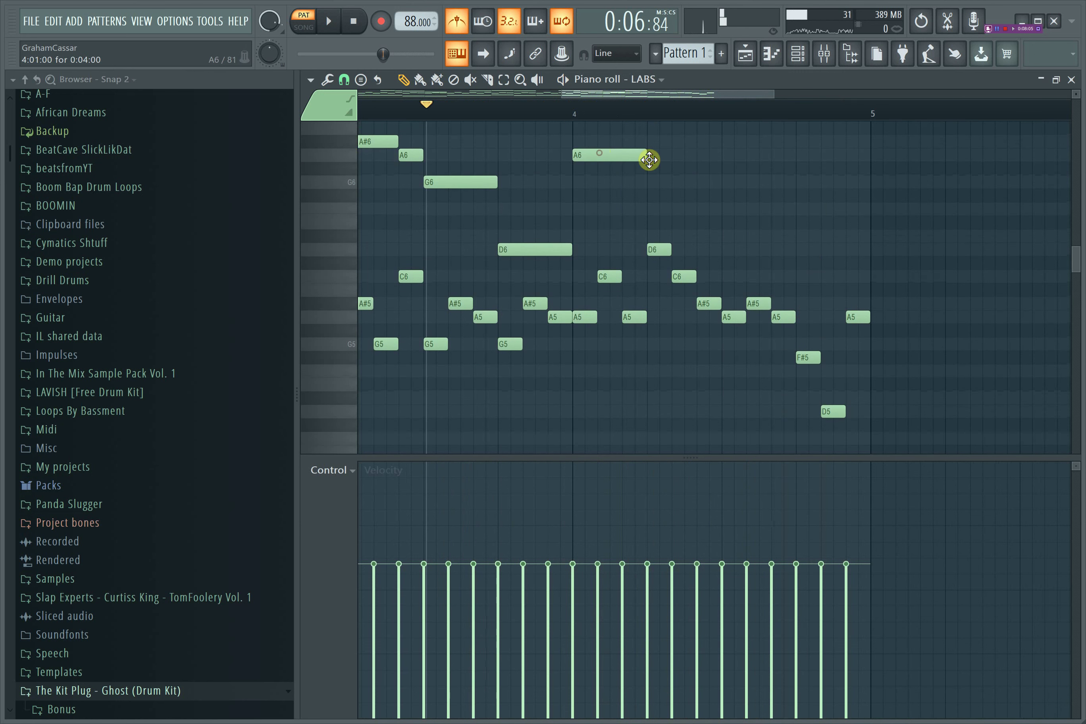
pyautogui.click(651, 183)
pyautogui.click(733, 216)
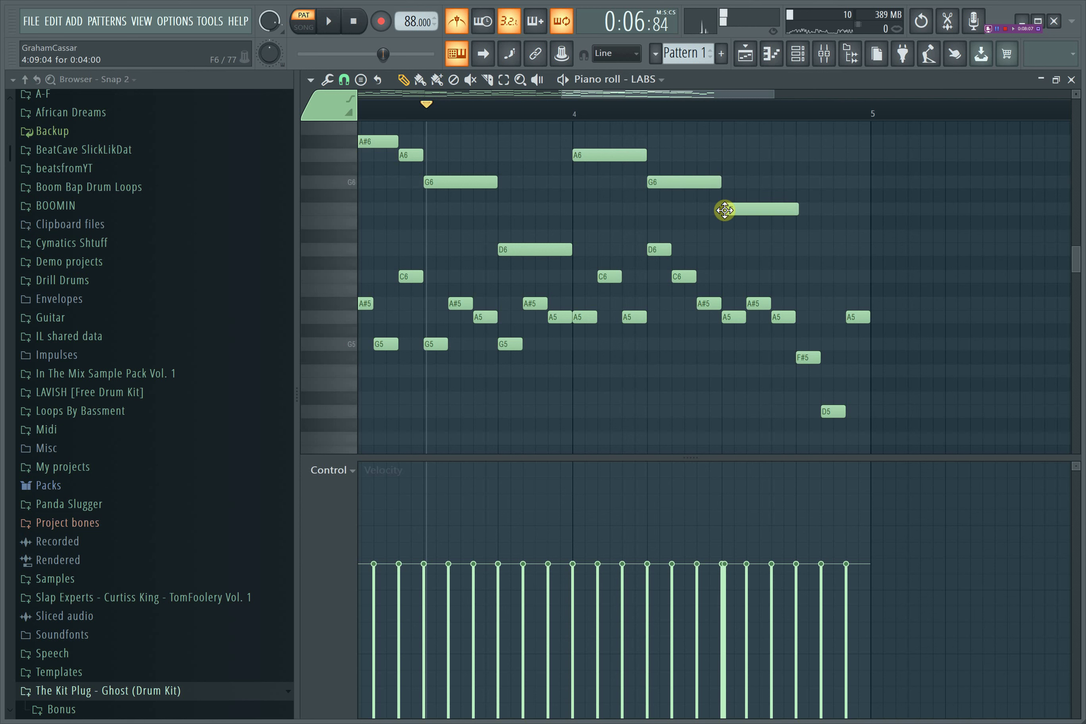
pyautogui.moveTo(737, 215); pyautogui.dragTo(737, 193)
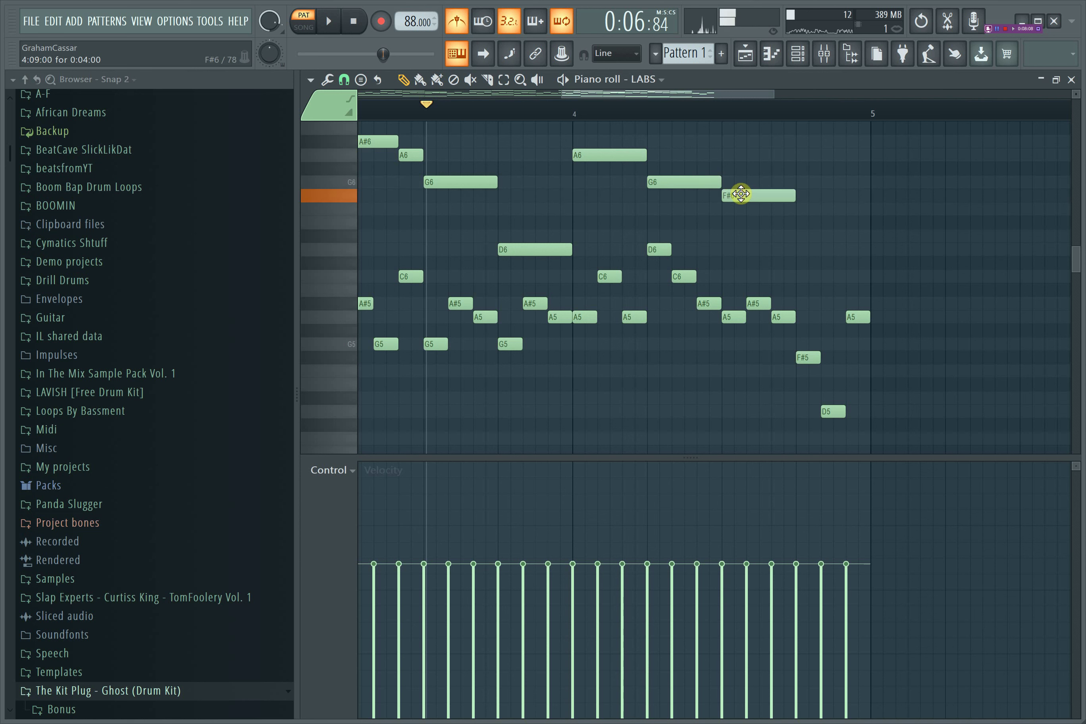
pyautogui.click(799, 236)
pyautogui.moveTo(807, 237); pyautogui.dragTo(812, 255)
pyautogui.press('space')
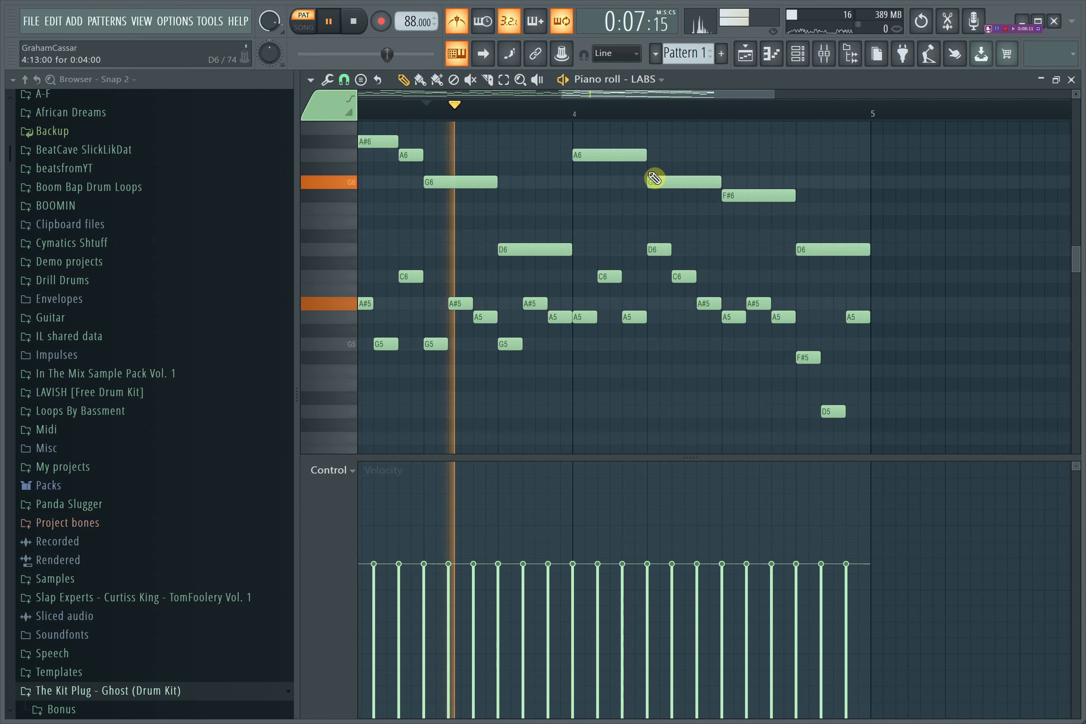
pyautogui.scroll(-2, 706, 298)
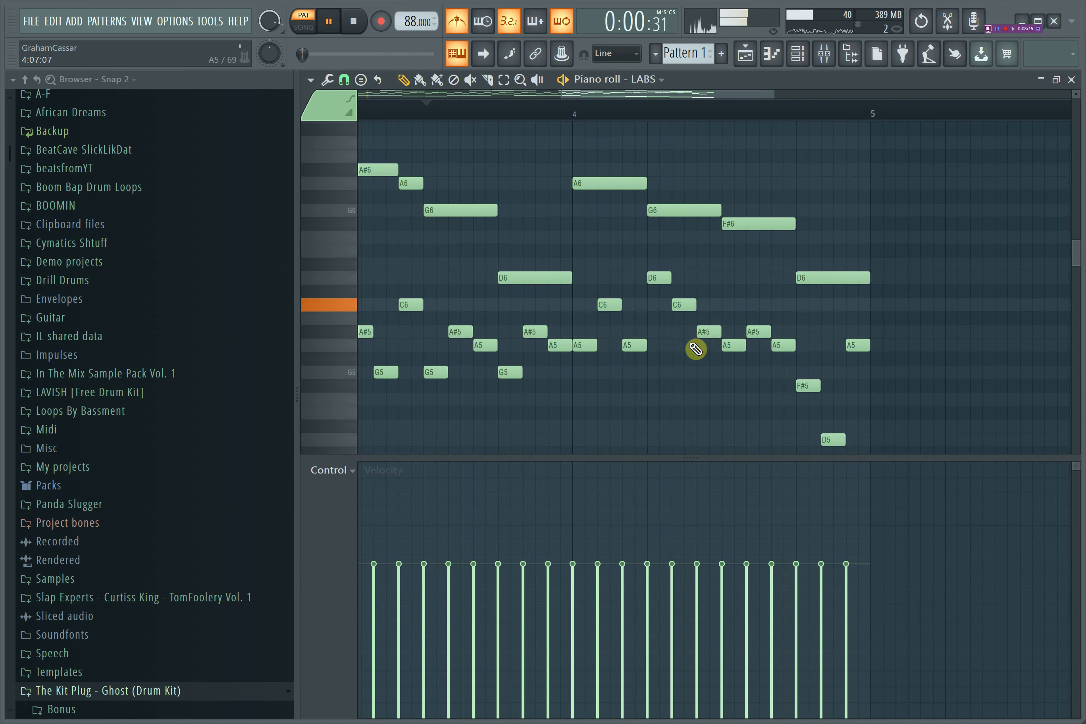
pyautogui.scroll(4, 681, 206)
pyautogui.press('space')
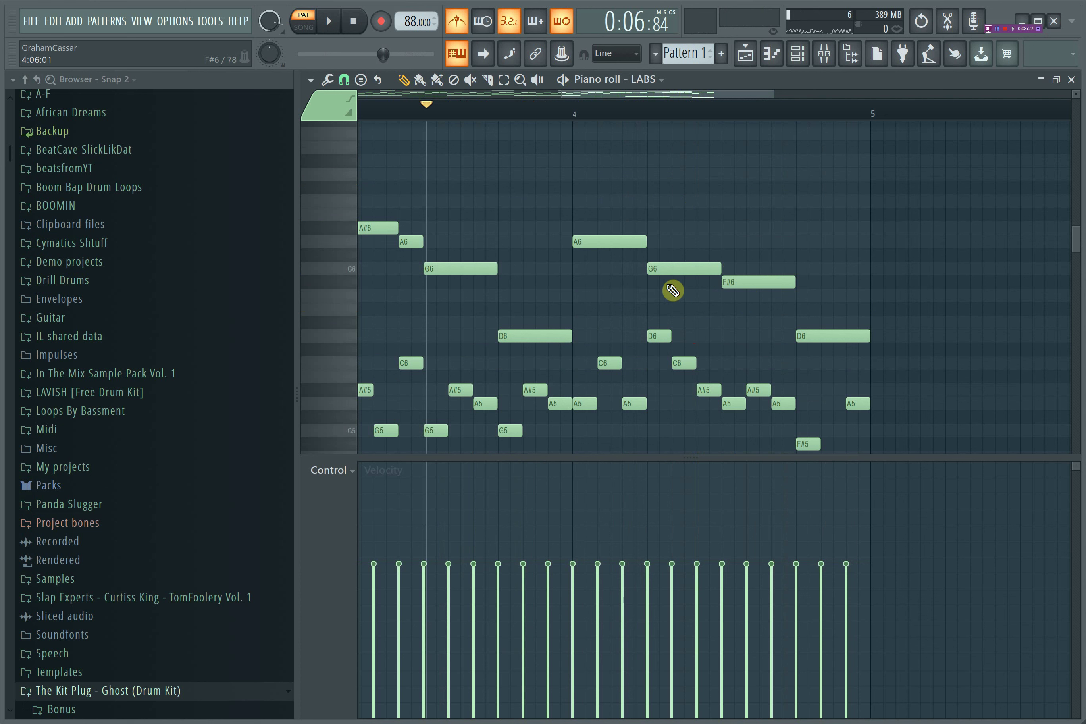
# Check the piano roll's scale highlighting options for root note and scale type.
pyautogui.click(310, 80)
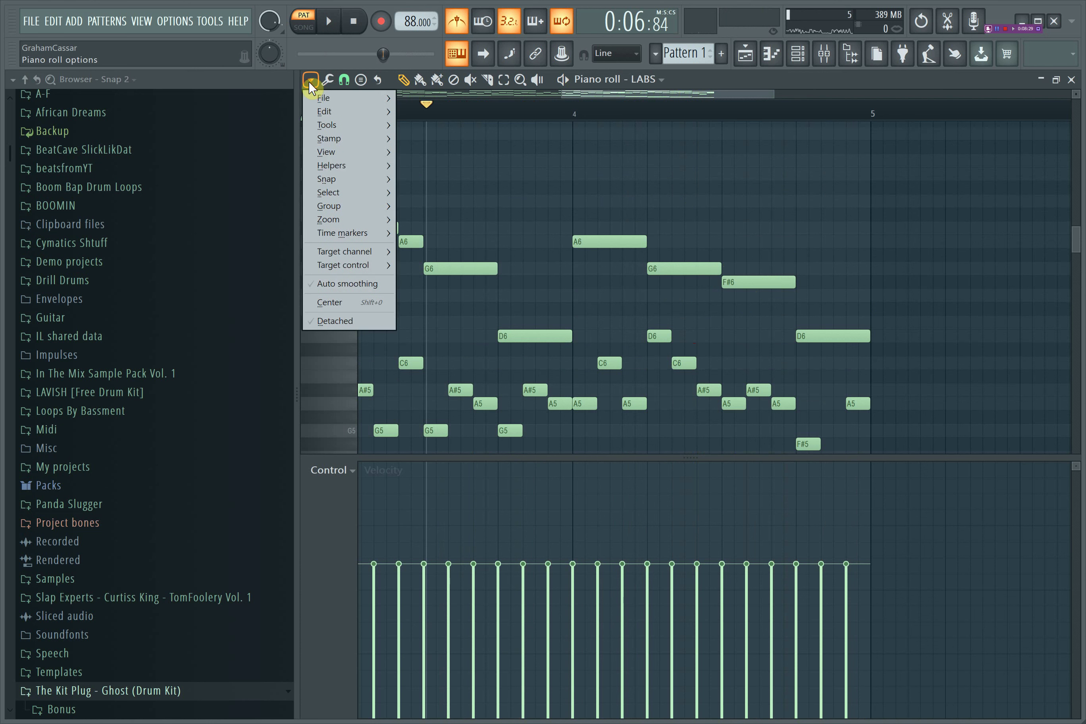
pyautogui.moveTo(370, 163)
pyautogui.moveTo(482, 182)
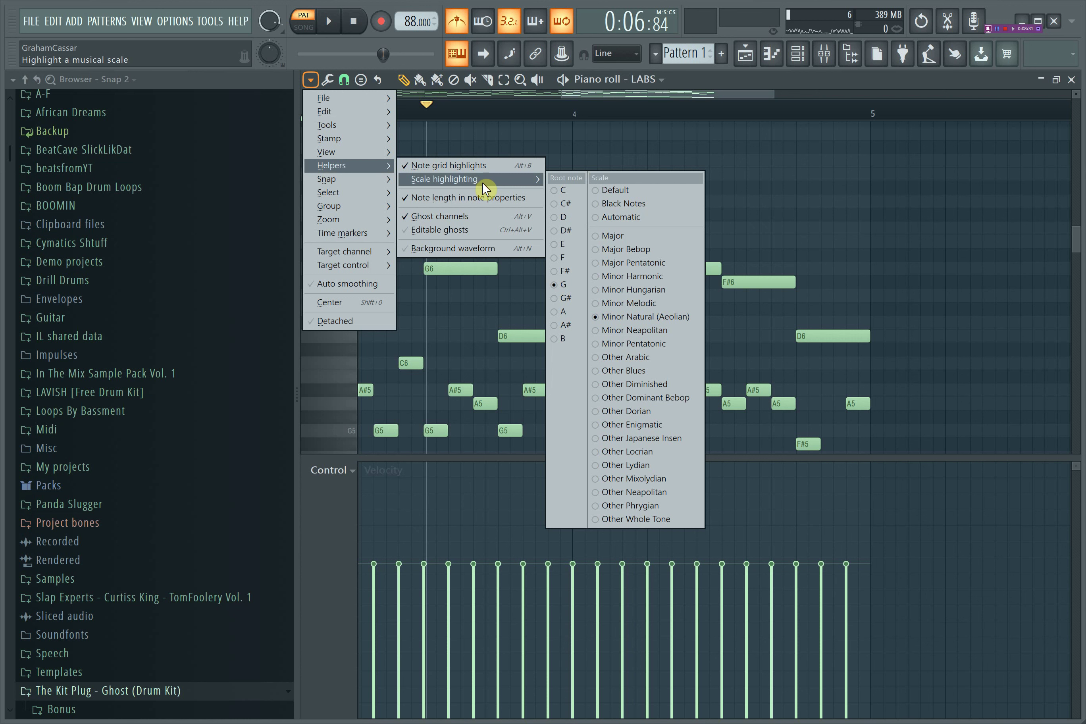
pyautogui.click(668, 305)
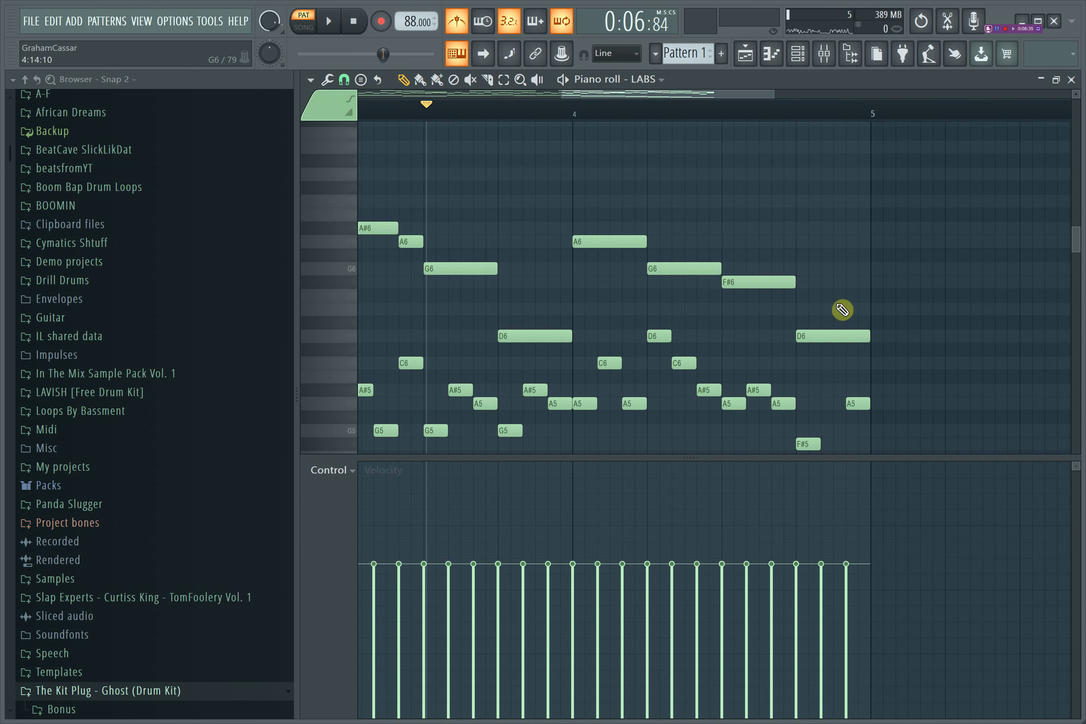
# Examine the top-line and melody notes from bar 4 back to bar 1, ending at the bass notes of the opening bars.
pyautogui.scroll(-2, 806, 253)
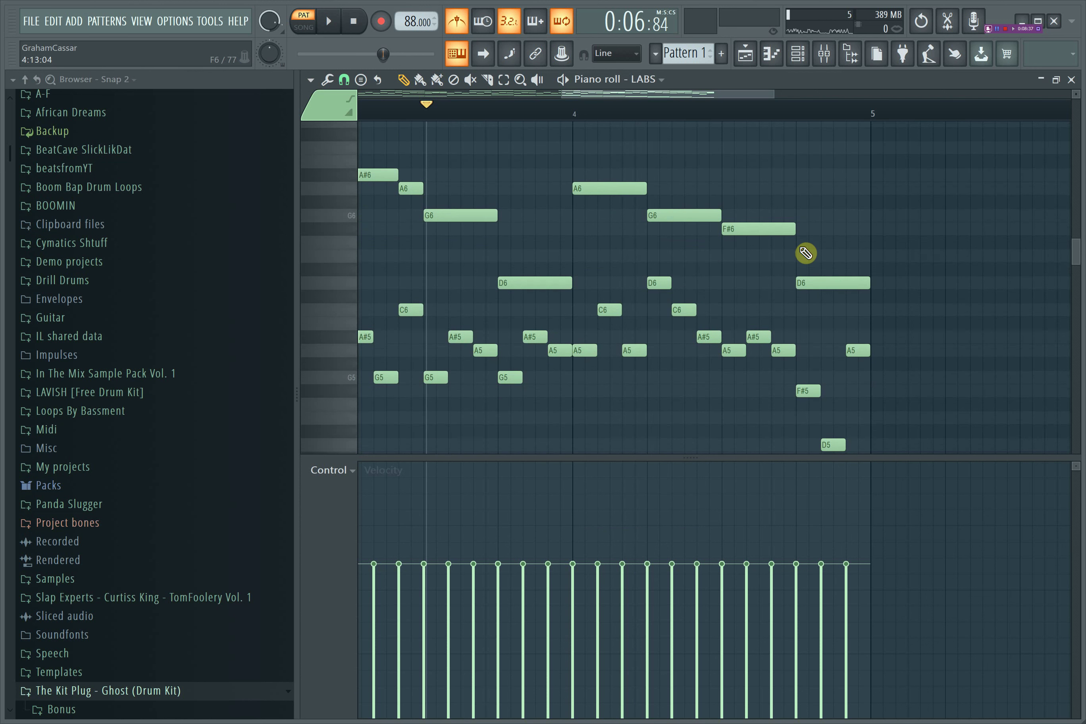
pyautogui.hscroll(-5, 576, 306)
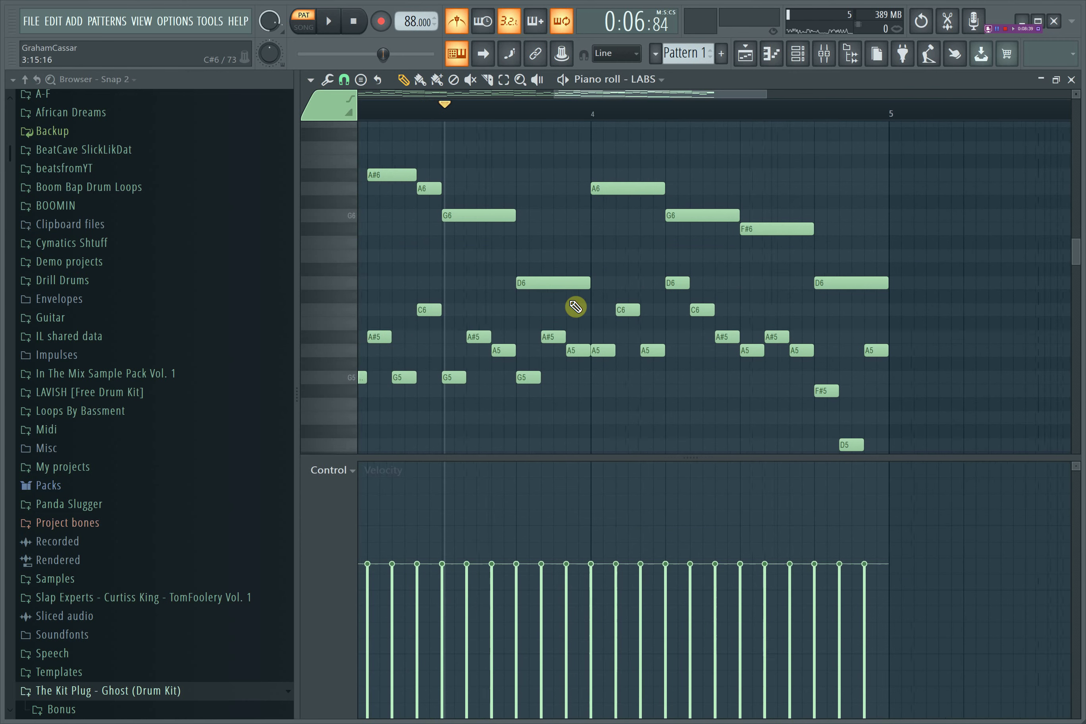
pyautogui.hscroll(-4, 585, 309)
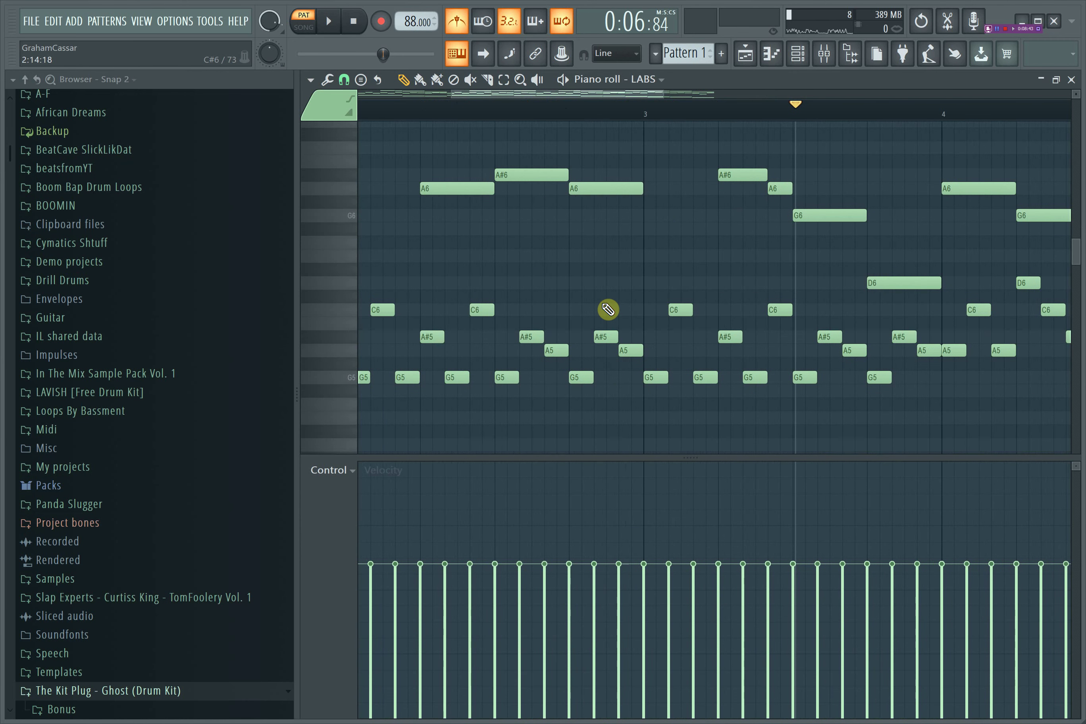
pyautogui.hscroll(-4, 609, 309)
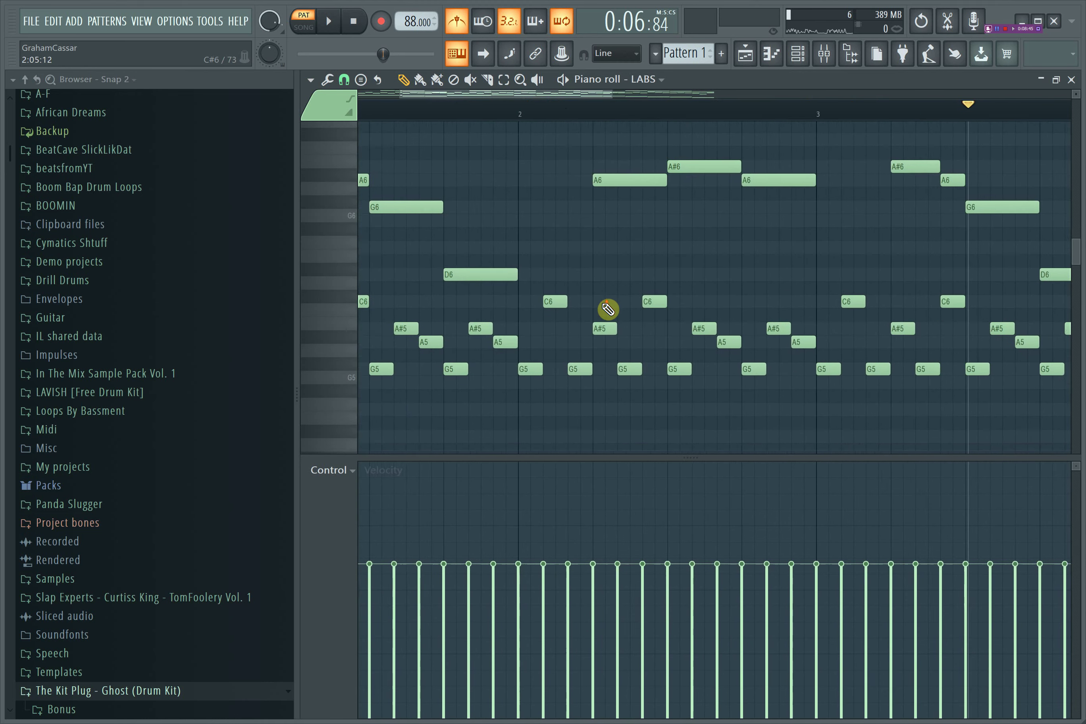
pyautogui.scroll(-3, 605, 306)
pyautogui.hscroll(-3, 603, 305)
pyautogui.scroll(6, 605, 307)
pyautogui.hscroll(-1, 606, 307)
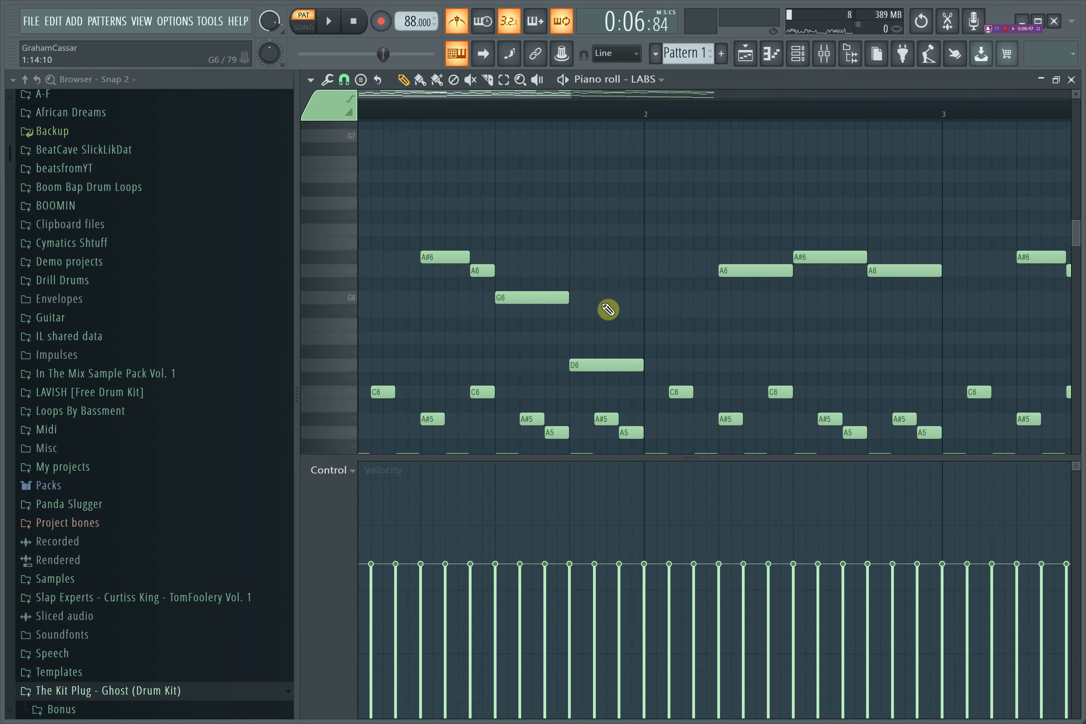
pyautogui.scroll(-12, 818, 329)
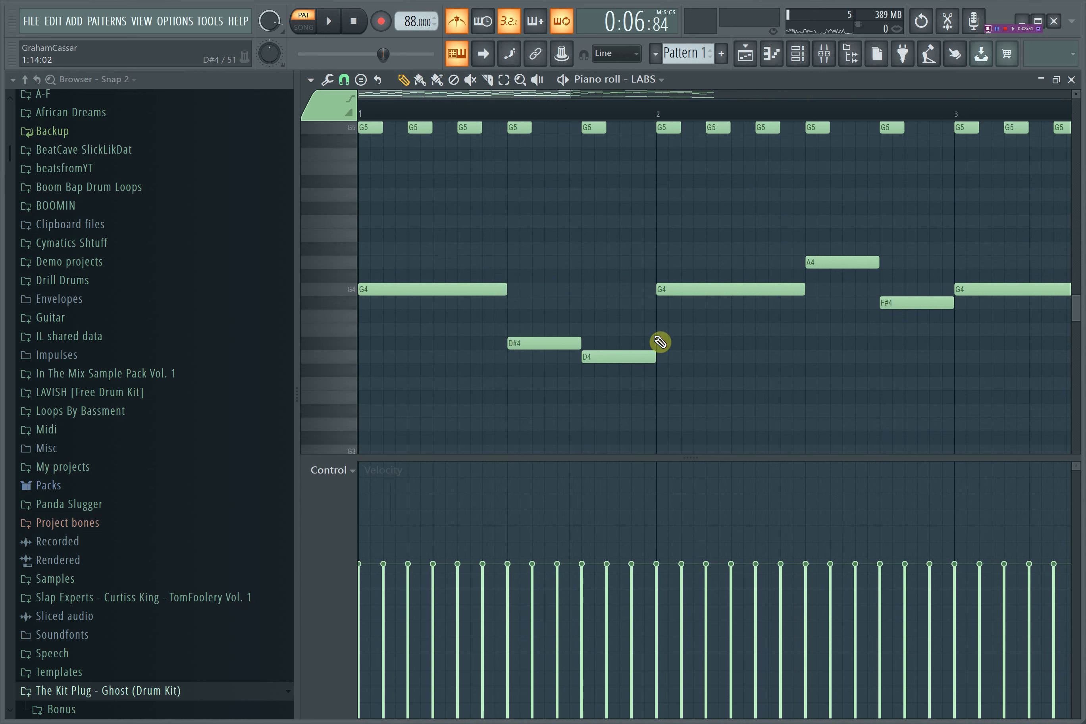
# Revisit the scale highlighting helper and return to the bass notes in the piano roll.
pyautogui.click(310, 79)
pyautogui.moveTo(374, 173)
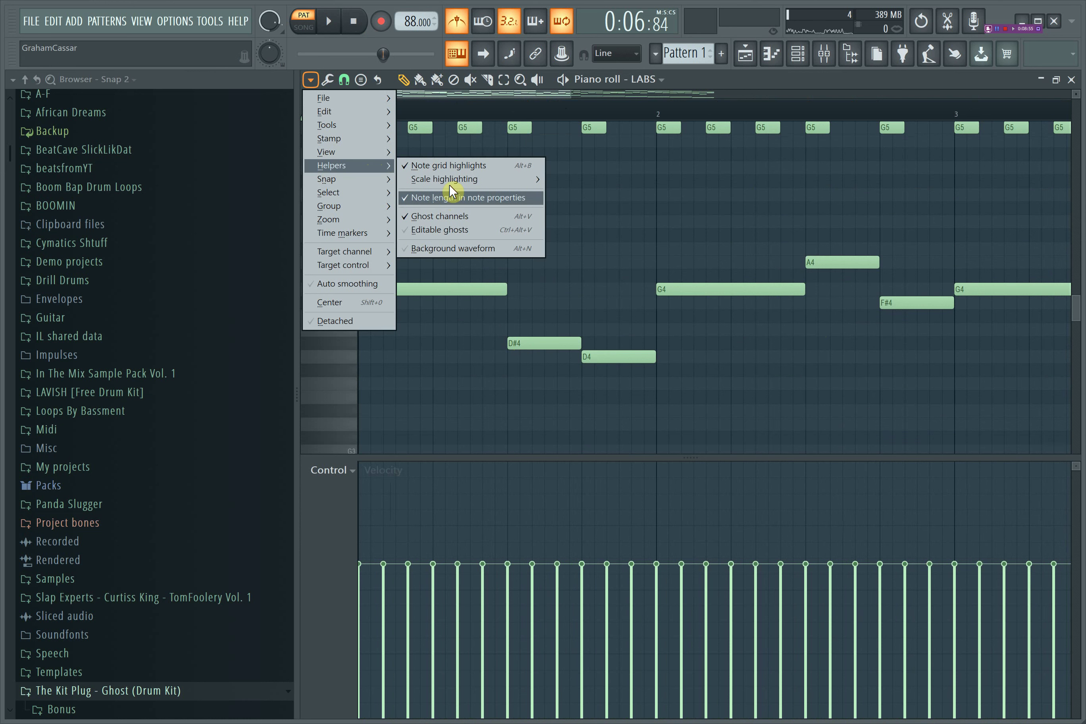
pyautogui.moveTo(449, 180)
pyautogui.click(658, 292)
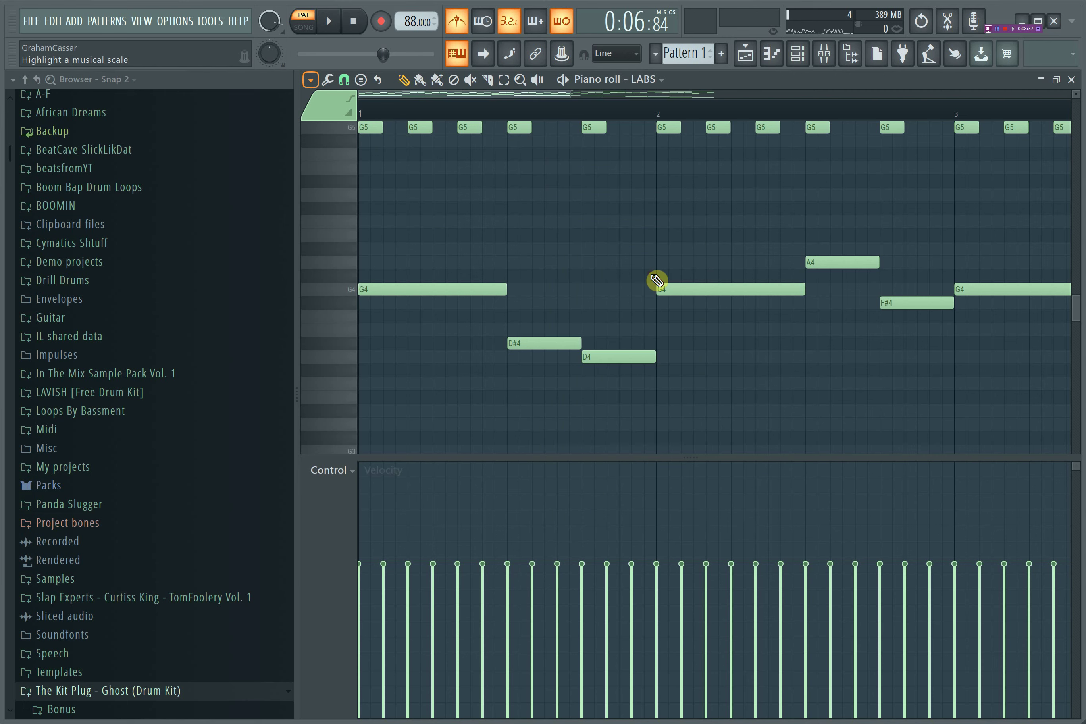
# Examine how the bass line and melody fit together across all four bars of the loop.
pyautogui.hscroll(5, 618, 257)
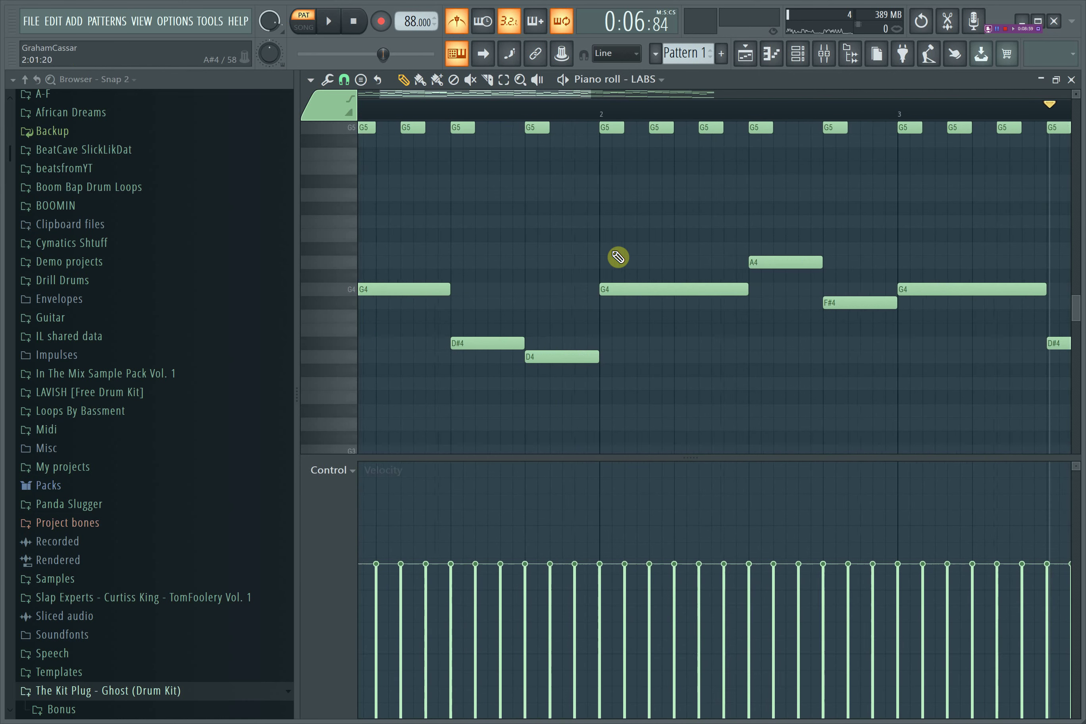
pyautogui.hscroll(5, 619, 257)
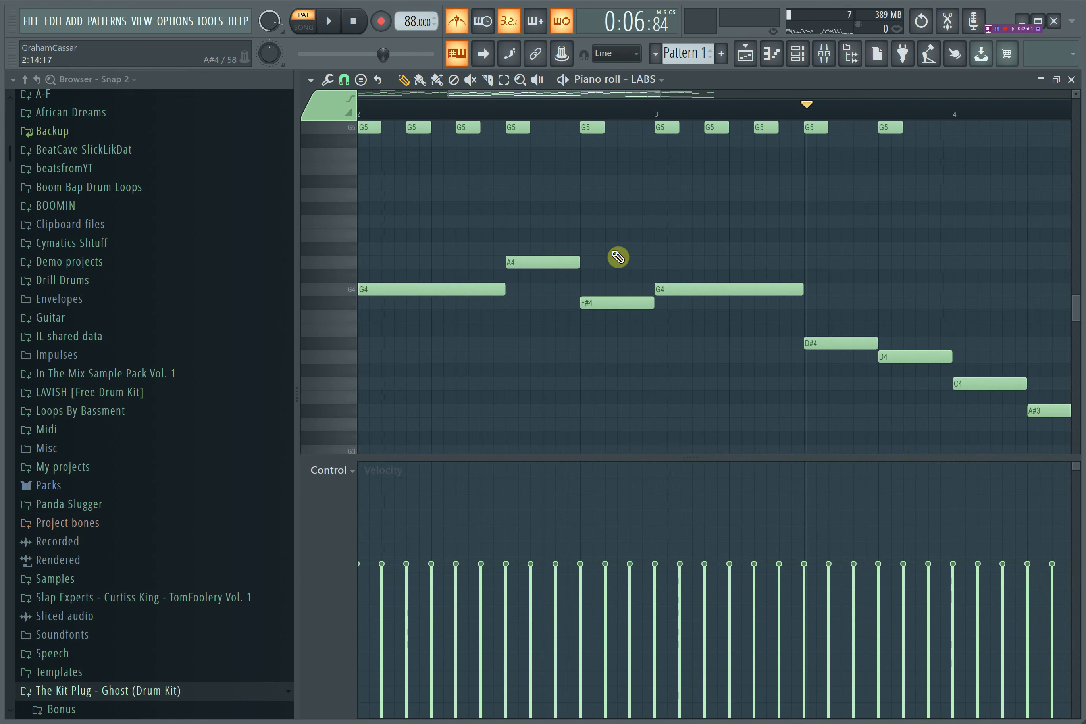
pyautogui.moveTo(699, 103); pyautogui.dragTo(853, 106)
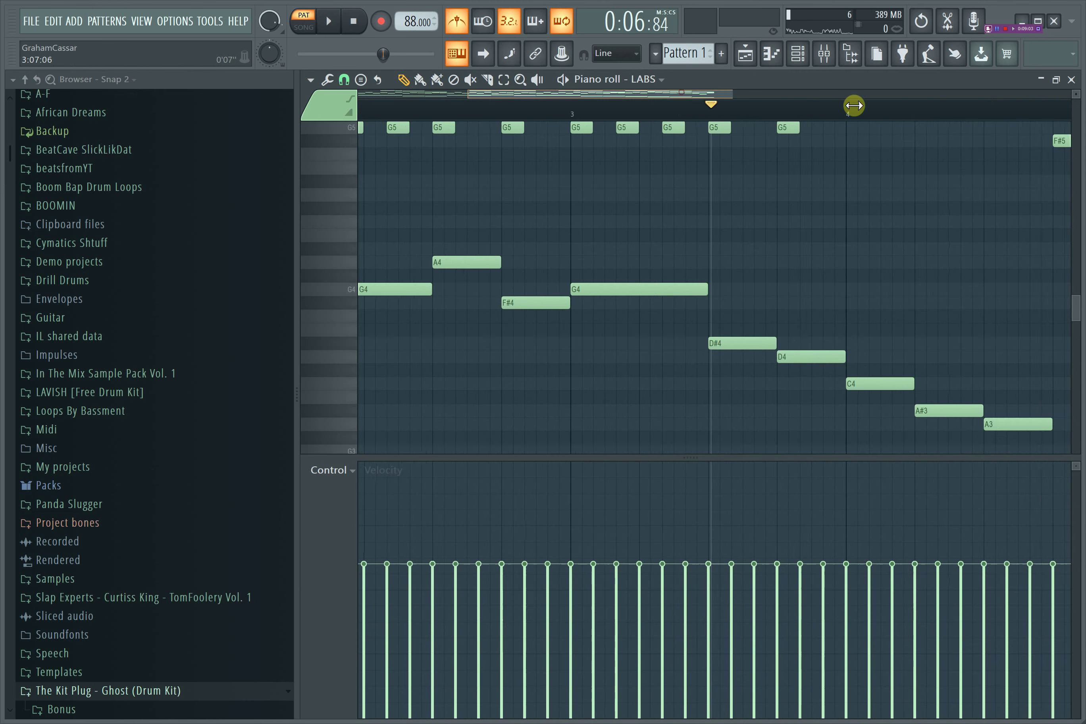
pyautogui.scroll(3, 757, 280)
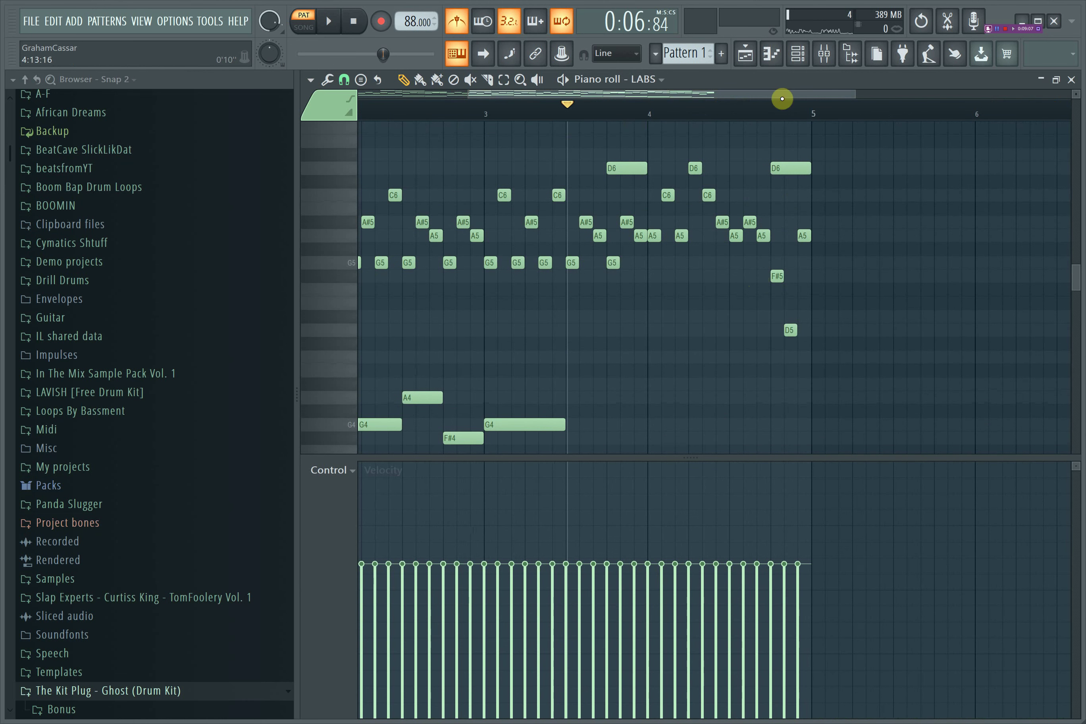
pyautogui.moveTo(782, 92); pyautogui.dragTo(644, 79)
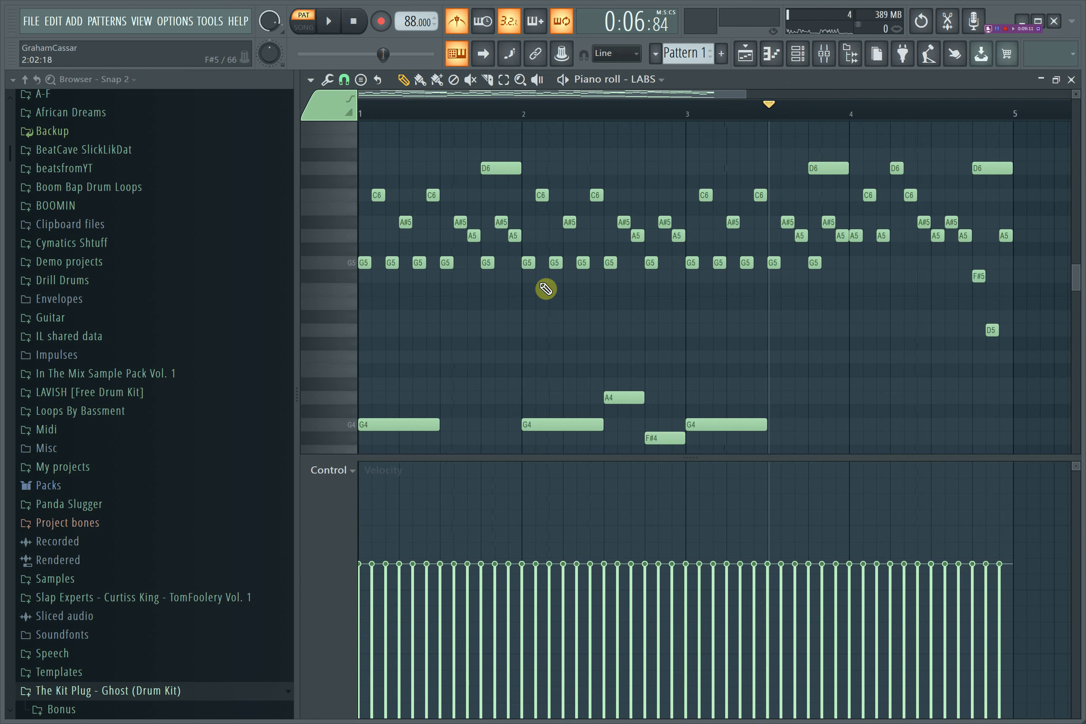
pyautogui.scroll(-3, 545, 289)
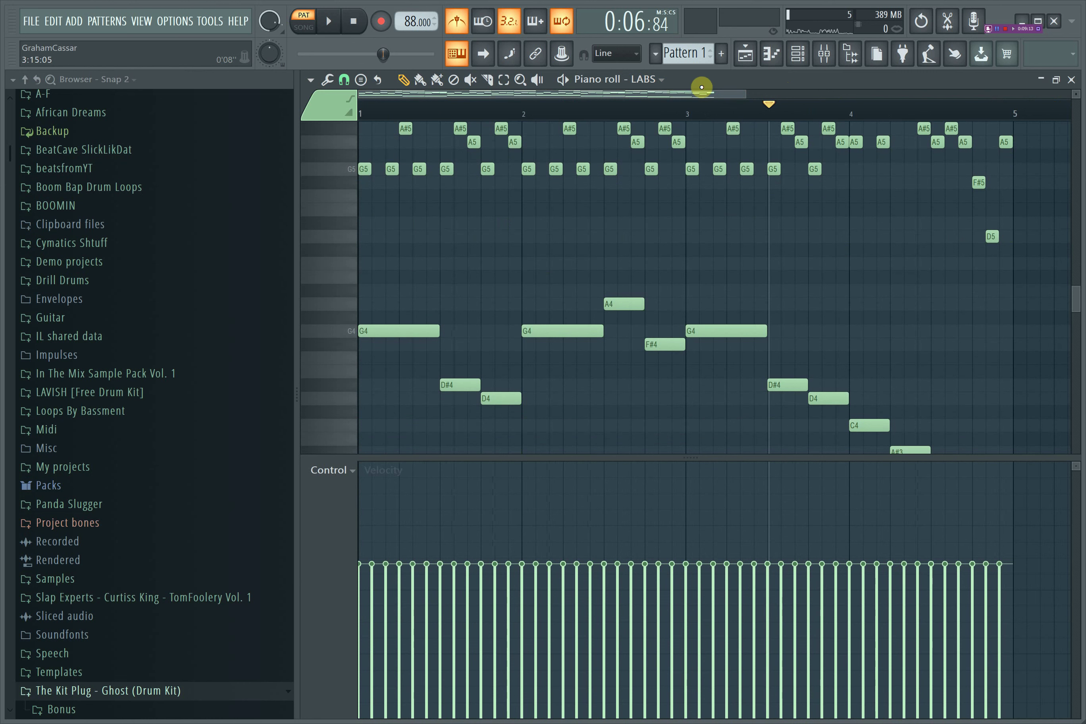
# Route the LABS channel to mixer track 1 and show the mixer maximized with Insert 1 selected.
pyautogui.click(1042, 81)
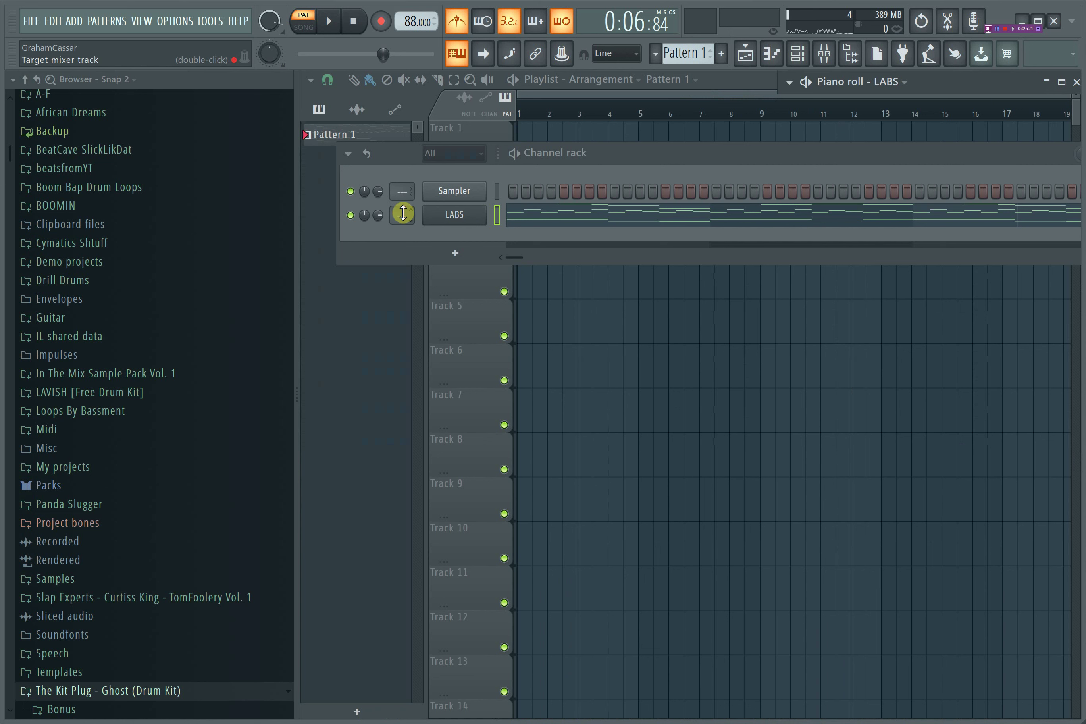
pyautogui.moveTo(410, 222); pyautogui.dragTo(416, 251)
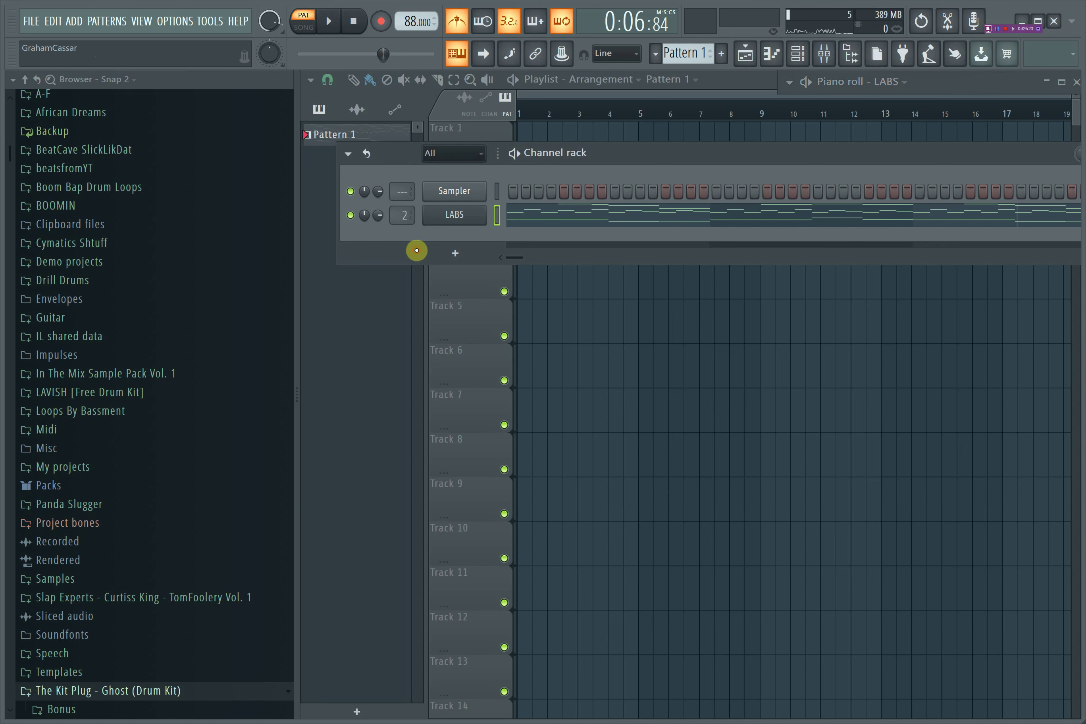
pyautogui.click(832, 48)
pyautogui.moveTo(1048, 628); pyautogui.dragTo(1012, 466)
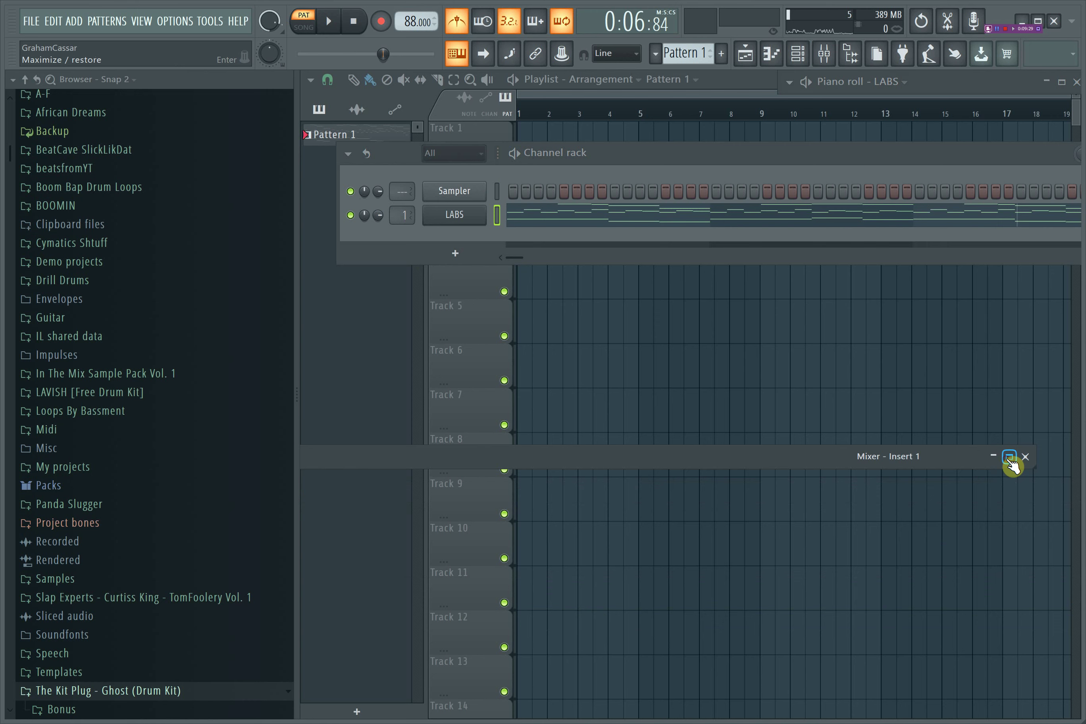
pyautogui.click(1010, 458)
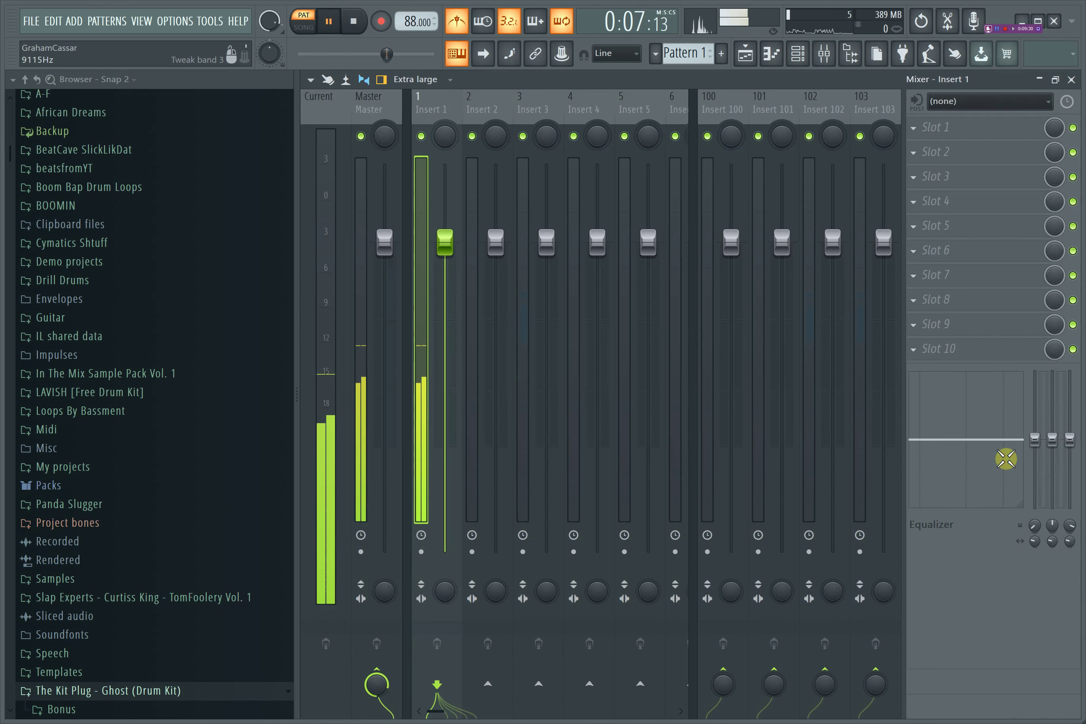
# Turn off the metronome, restart the loop and load Gross Beat into effect slot 1 of Insert 1.
pyautogui.click(358, 22)
pyautogui.click(458, 25)
pyautogui.press('space')
pyautogui.click(954, 133)
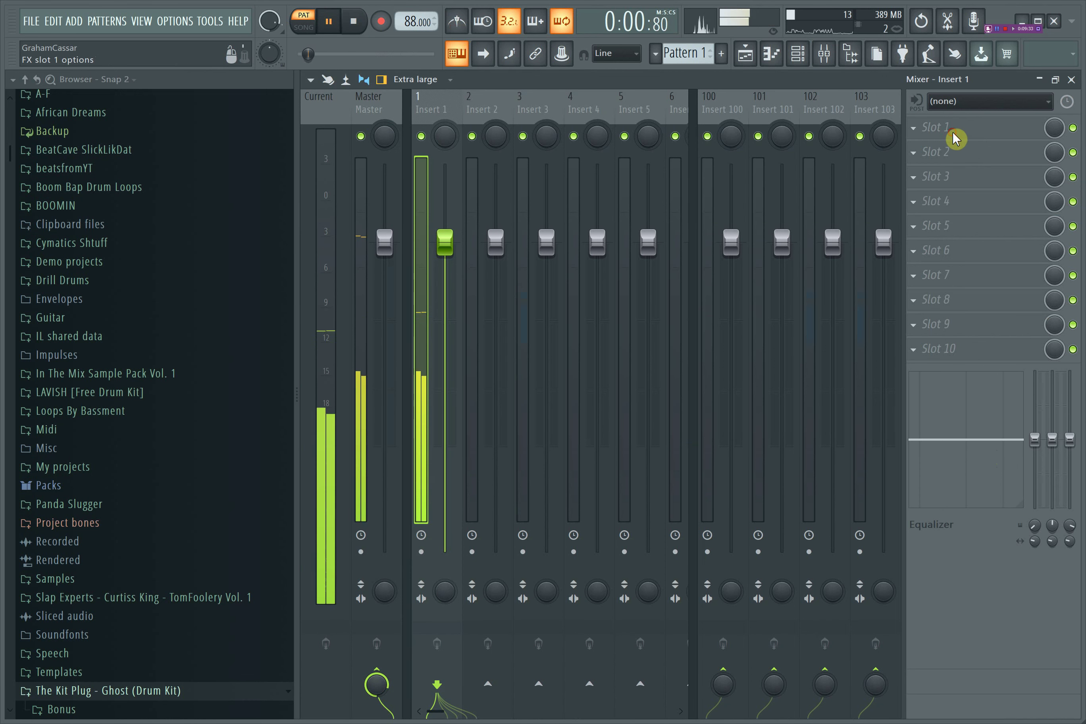
pyautogui.click(836, 92)
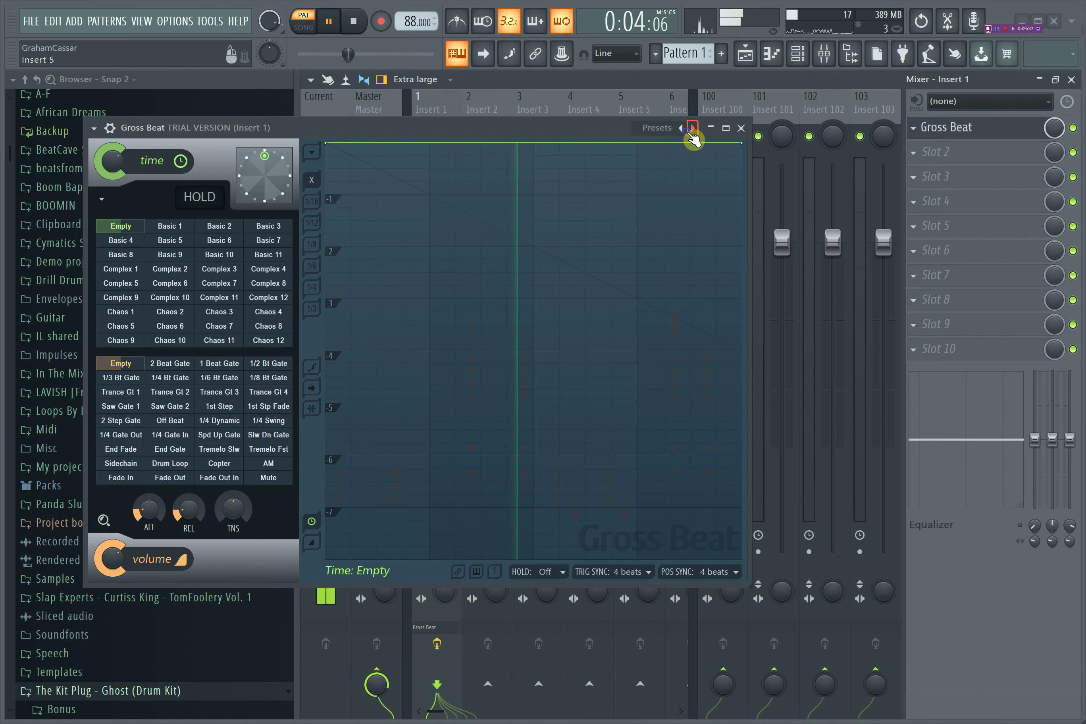
# Audition the Complex 3 and Basic 6 time patterns in Gross Beat with the loop playing.
pyautogui.click(691, 128)
pyautogui.click(575, 137)
pyautogui.press('space')
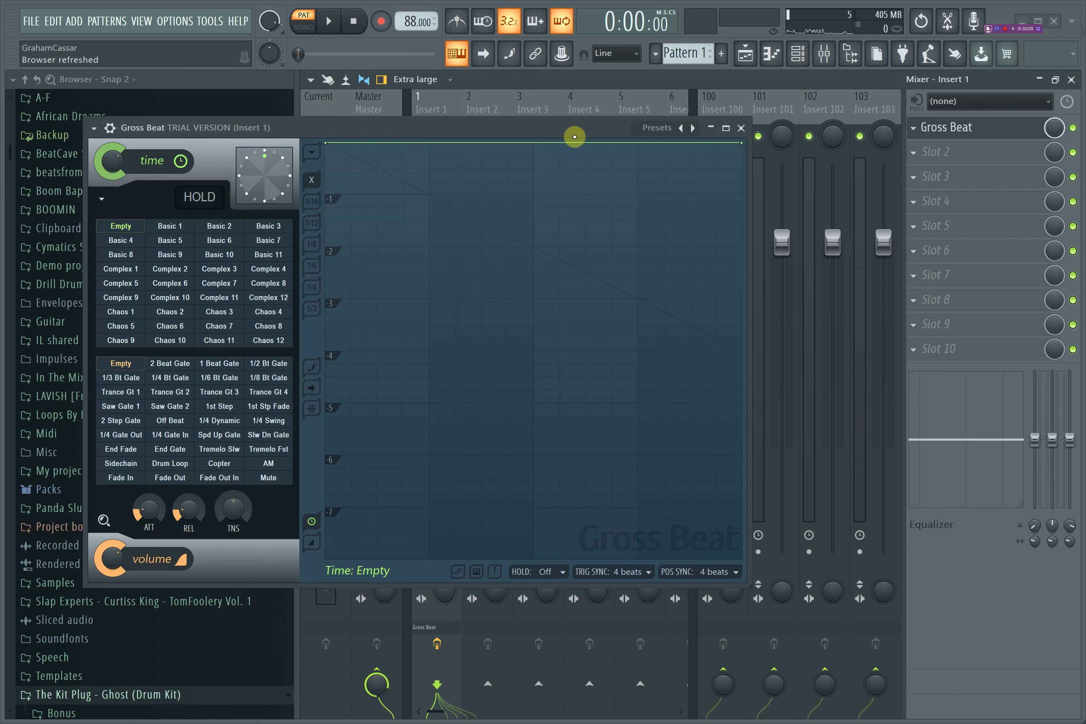
pyautogui.click(219, 269)
pyautogui.press('space')
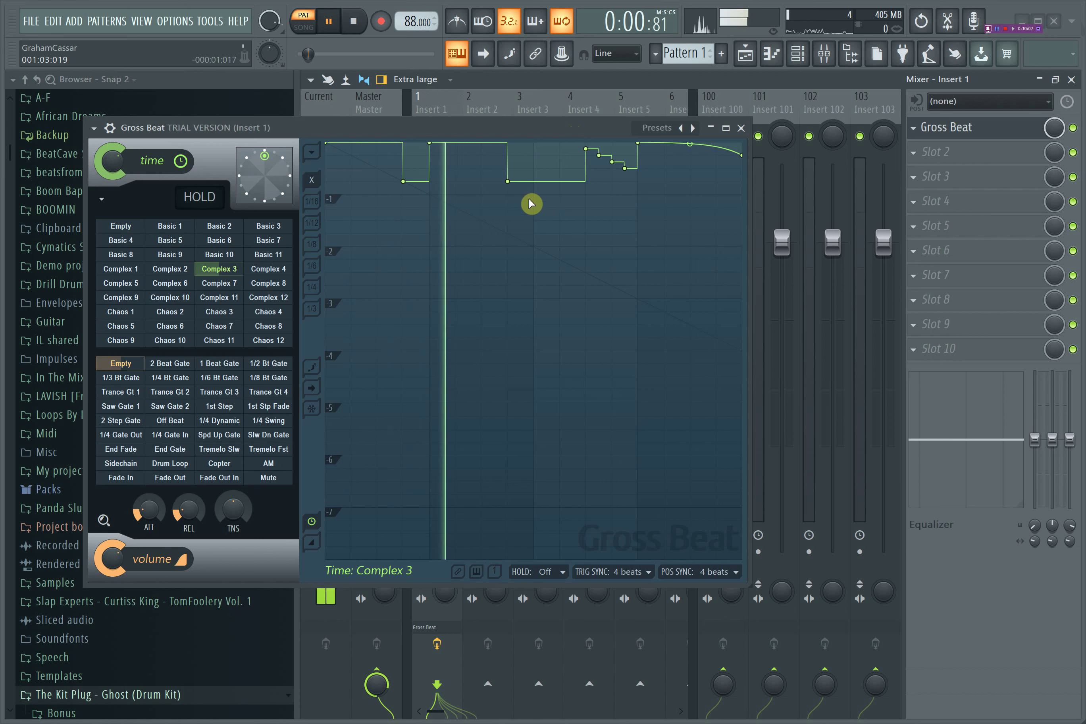
pyautogui.click(219, 240)
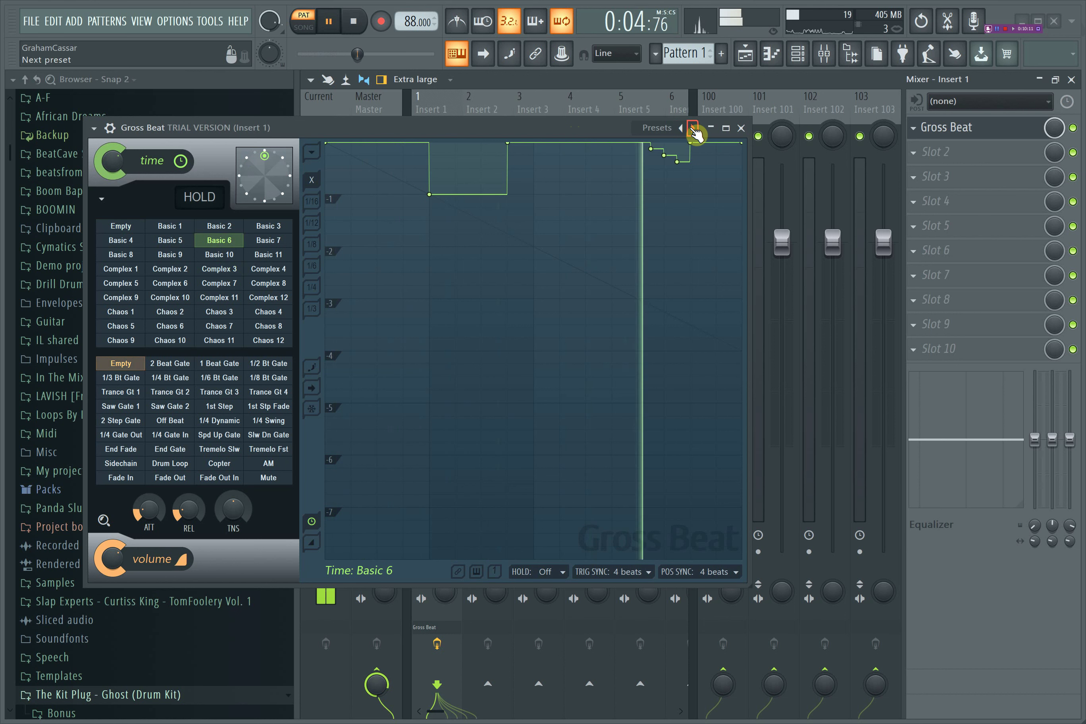
# Load Gross Beat's Momentary preset, select the Slow Tripplet time pattern, restart playback and close the plugin.
pyautogui.rightClick(694, 129)
pyautogui.click(735, 165)
pyautogui.press('space')
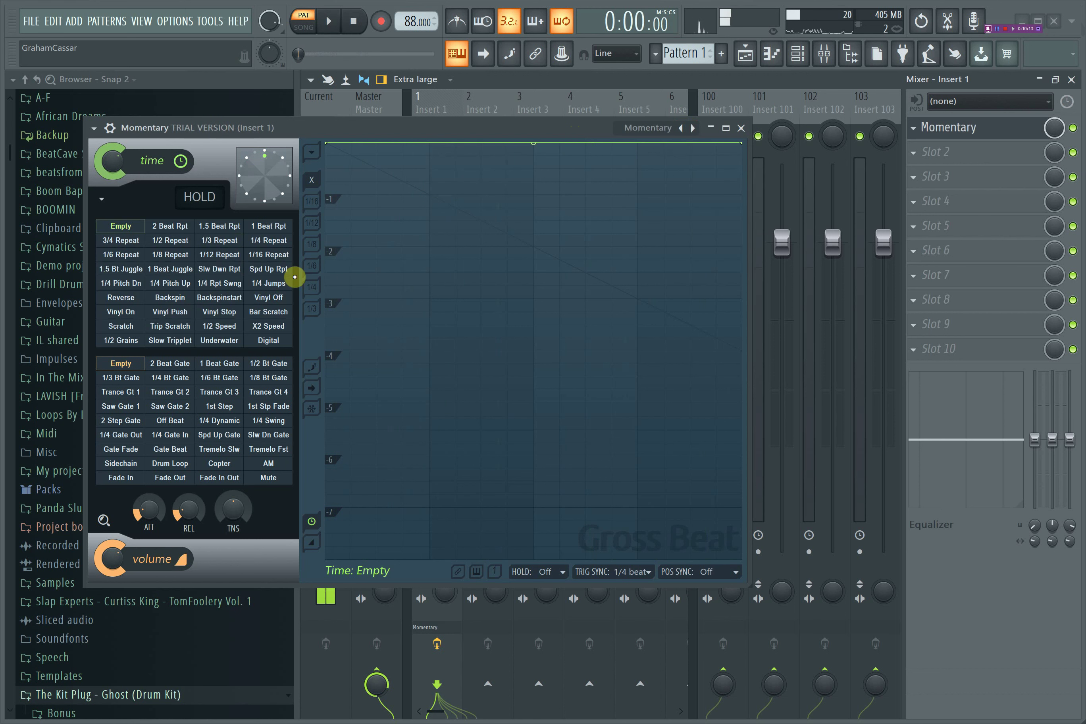
pyautogui.click(188, 349)
pyautogui.press('space')
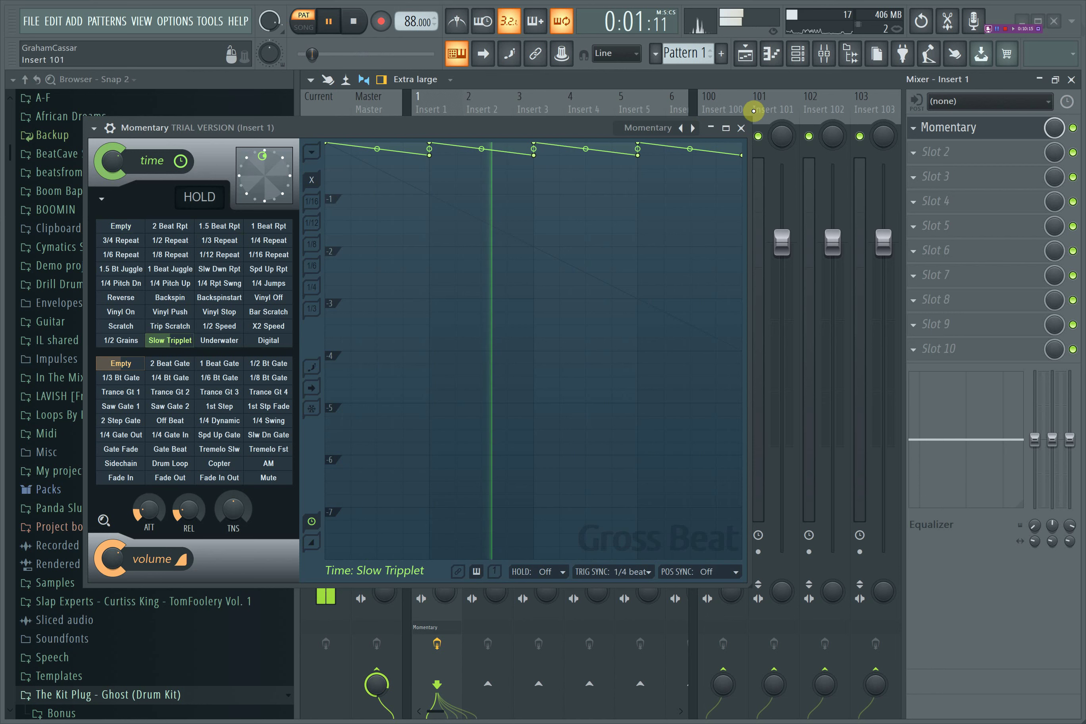
pyautogui.click(742, 128)
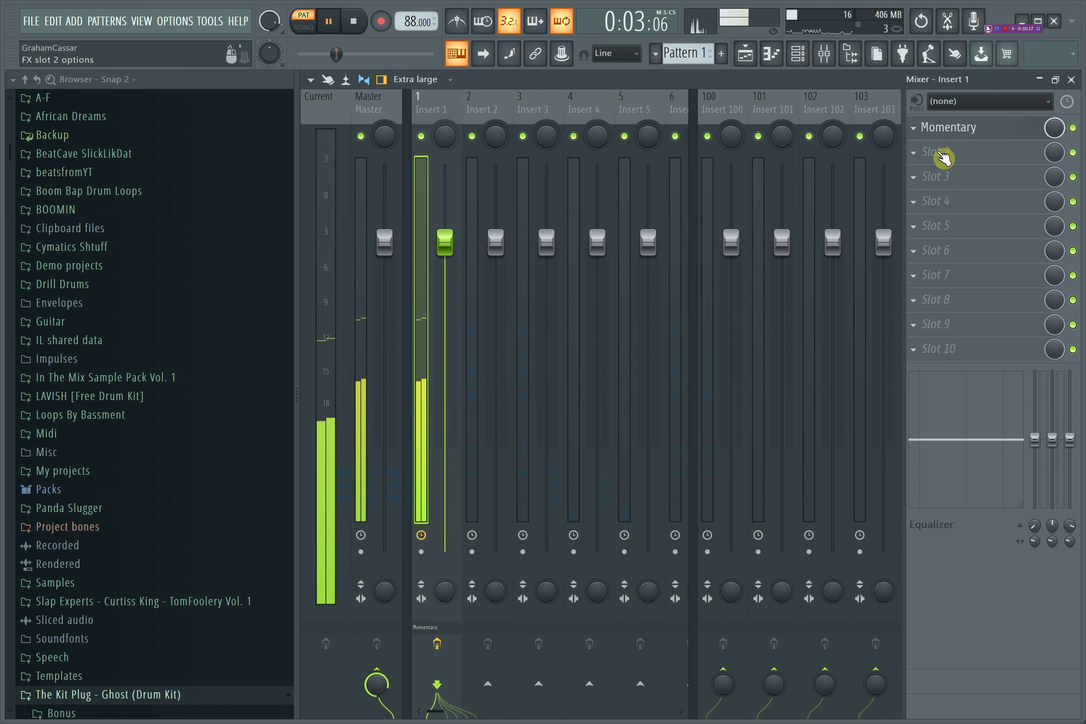
pyautogui.click(937, 153)
pyautogui.moveTo(934, 172)
pyautogui.click(967, 87)
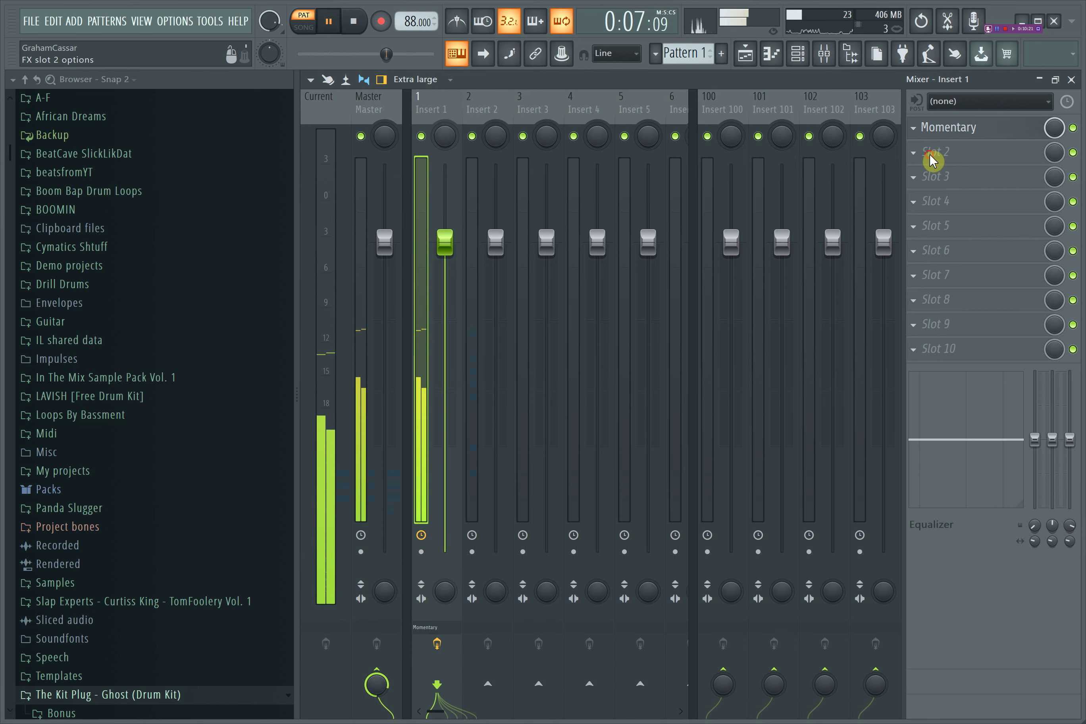
pyautogui.click(932, 160)
pyautogui.moveTo(935, 172)
pyautogui.click(971, 87)
# Examine the preset list and time-pattern options of the Gross Beat effect on Insert 1.
pyautogui.click(968, 127)
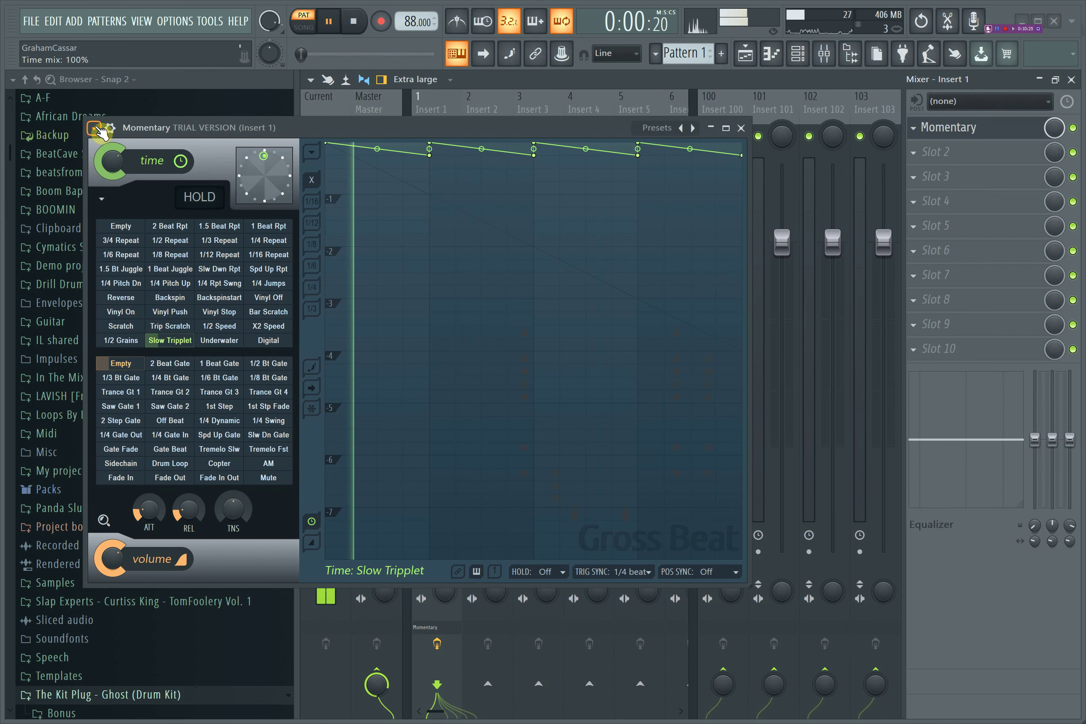
pyautogui.click(93, 128)
pyautogui.moveTo(125, 186)
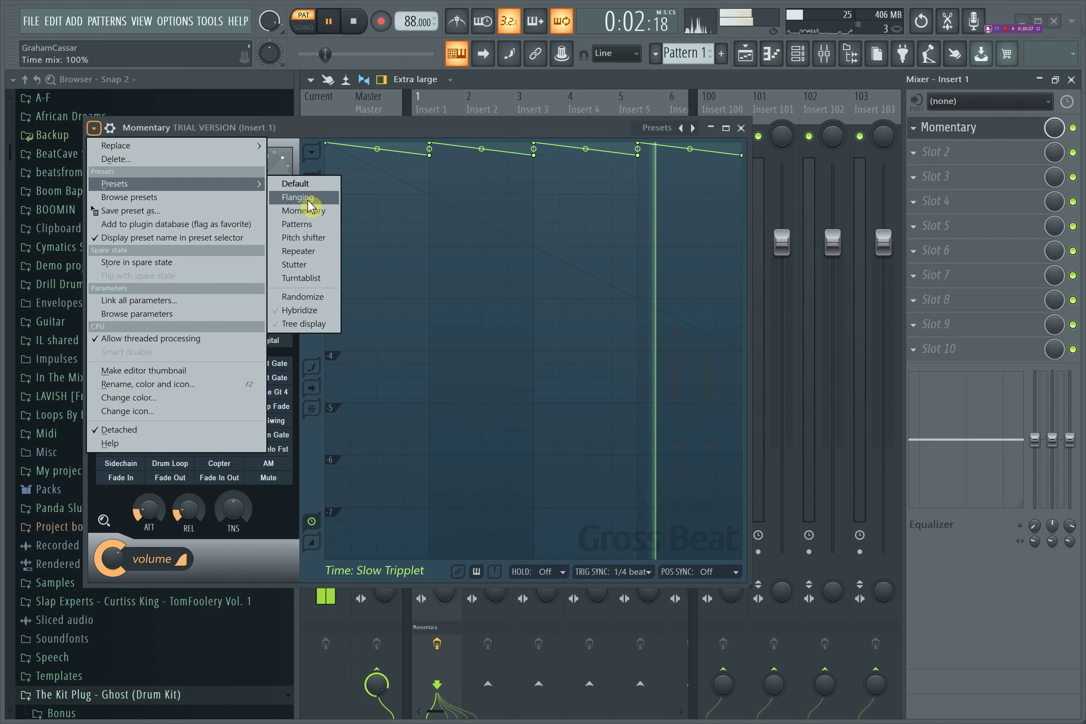
pyautogui.moveTo(148, 154)
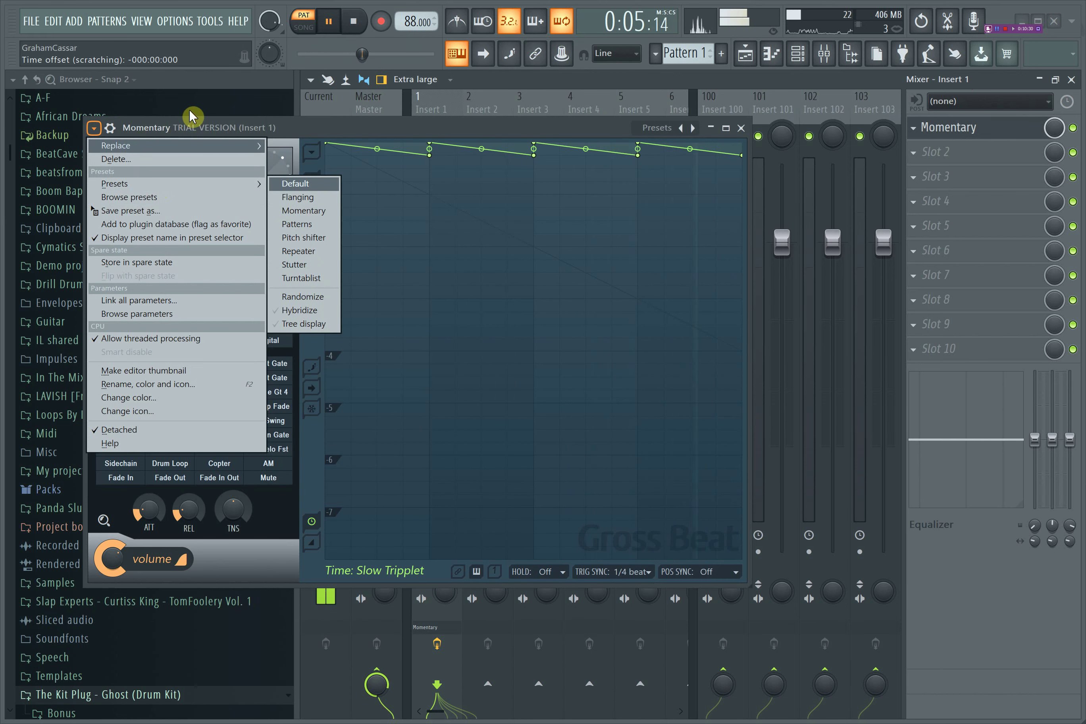
pyautogui.click(188, 114)
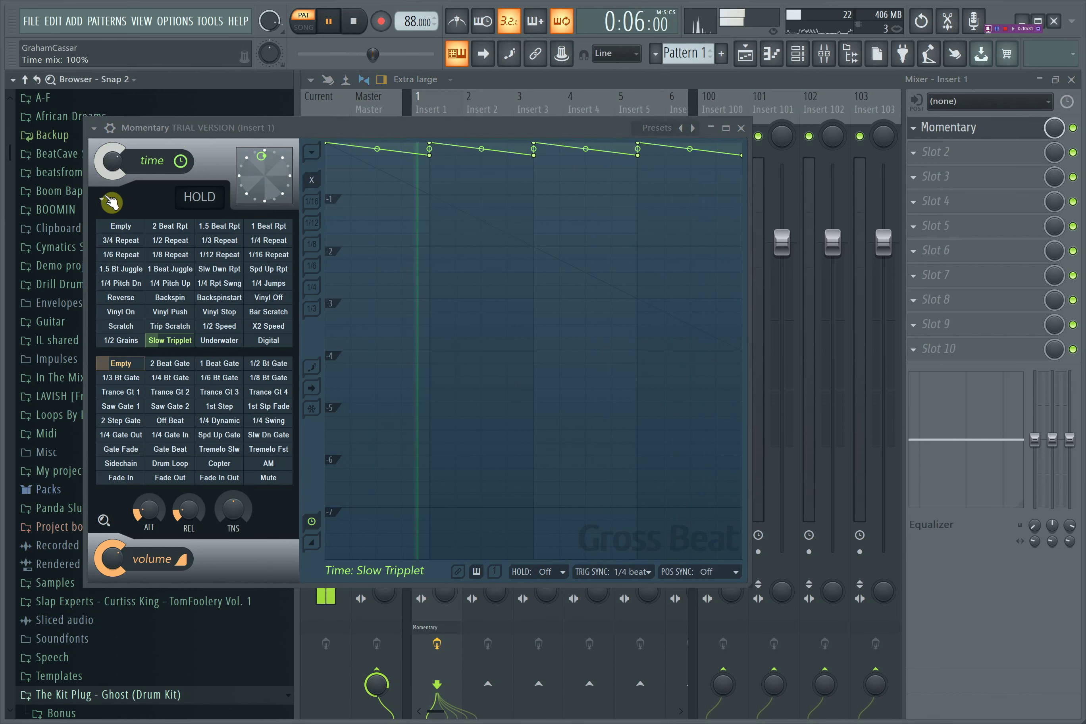
pyautogui.click(100, 198)
pyautogui.moveTo(220, 214)
pyautogui.click(296, 236)
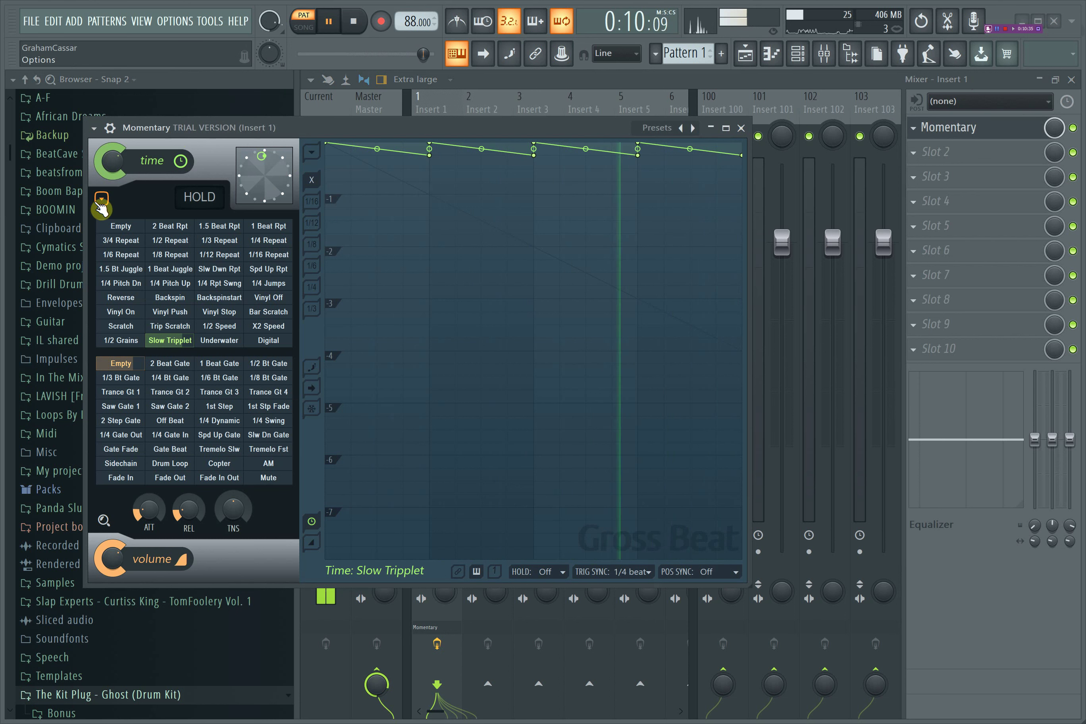
pyautogui.click(101, 198)
pyautogui.click(127, 219)
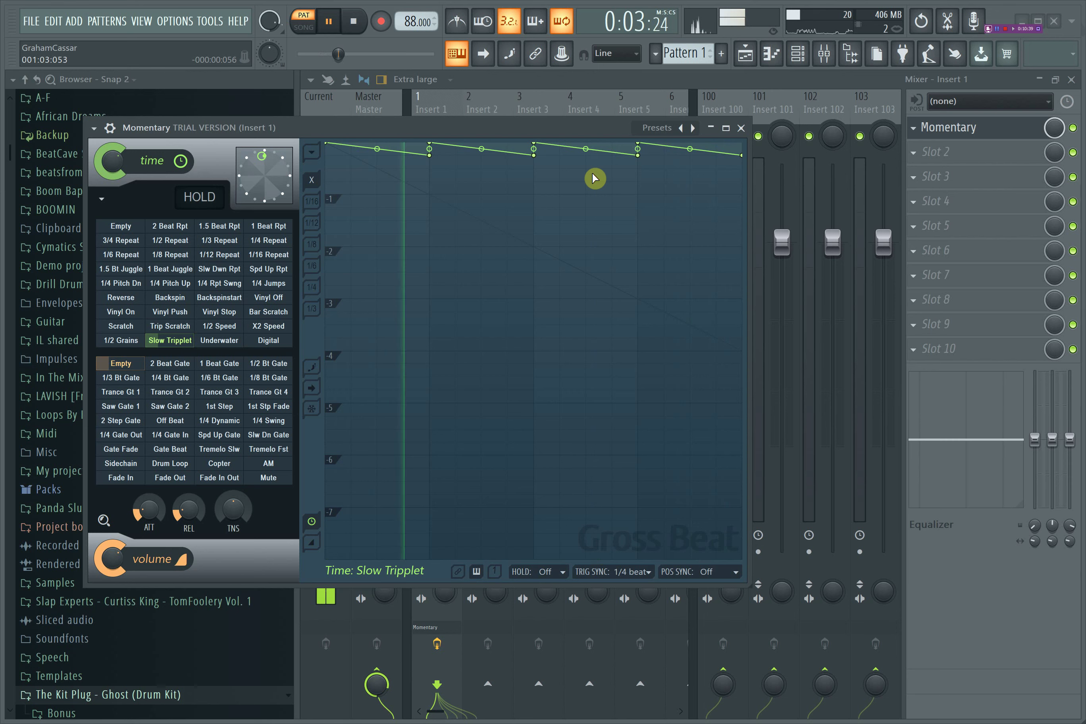
pyautogui.click(741, 127)
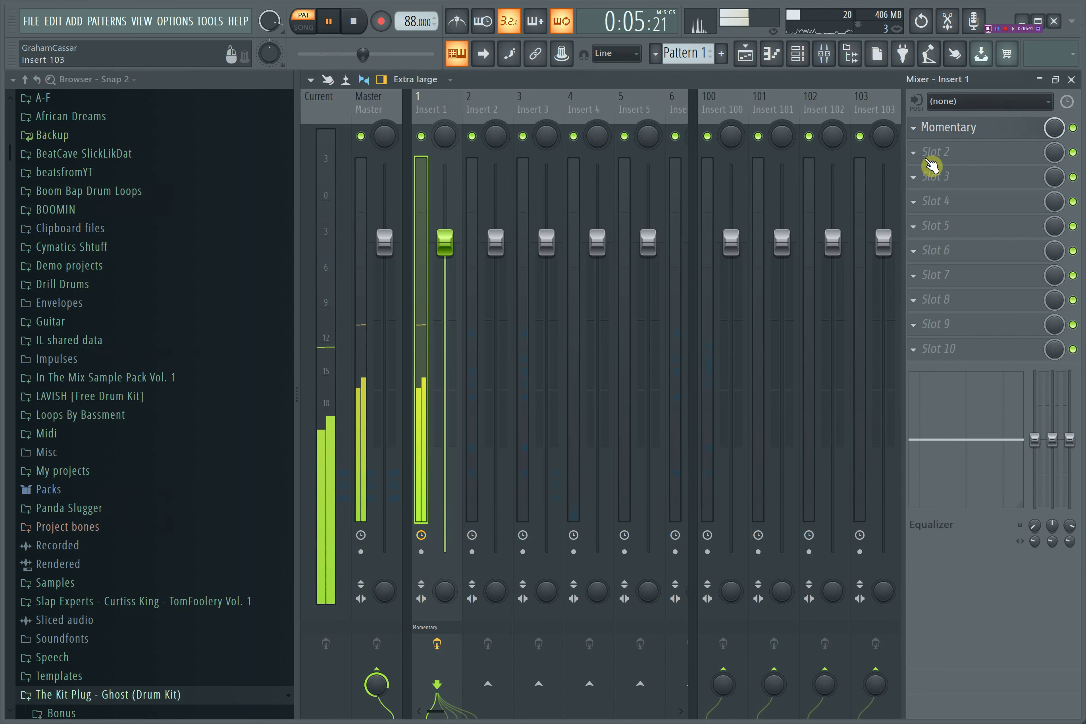
# Load HalfTime into effect slot 2 of Insert 1 and stop playback.
pyautogui.click(930, 154)
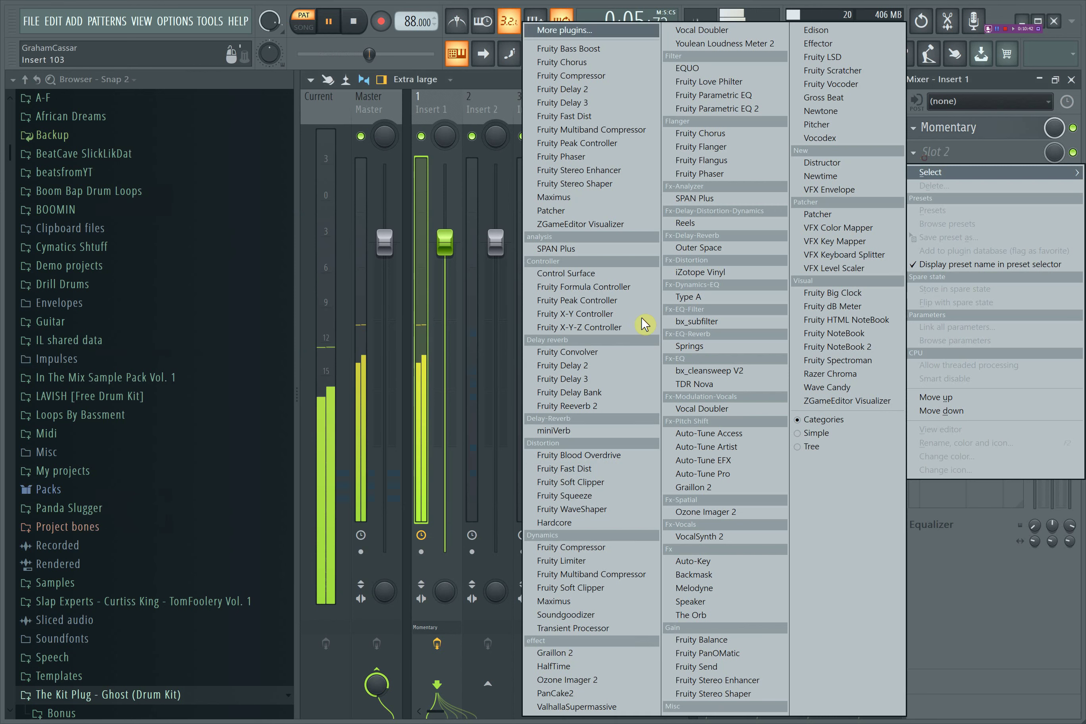
pyautogui.click(579, 666)
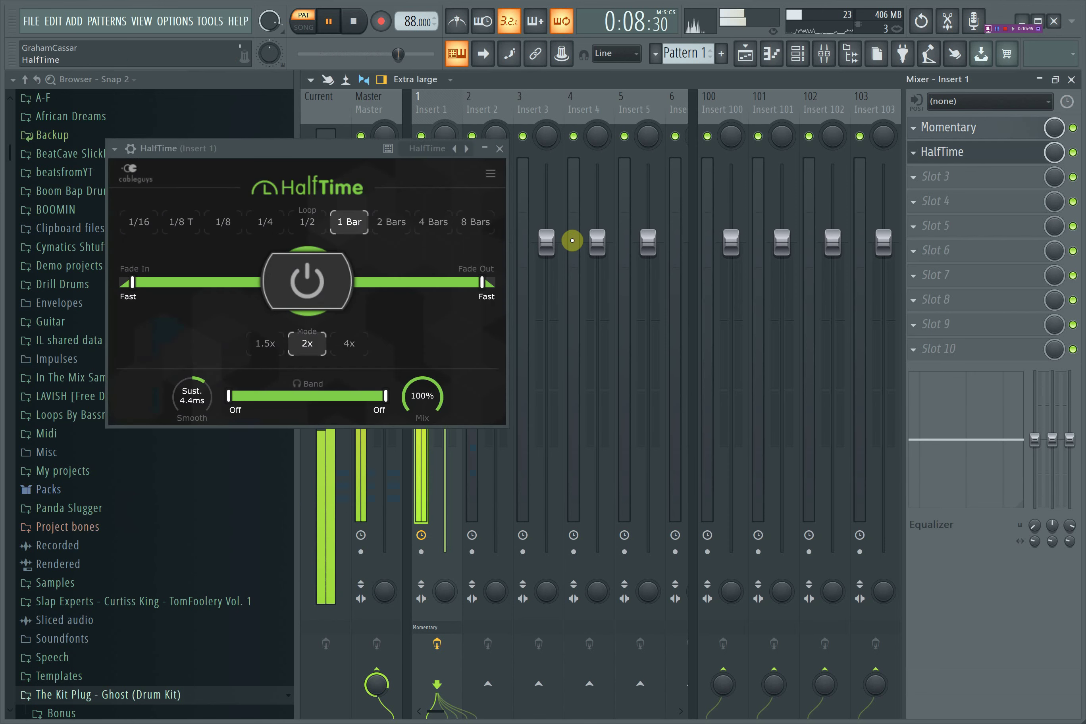
pyautogui.press('space')
# Audition the loop with HalfTime's mix at 50% and return the mix to 100%.
pyautogui.moveTo(435, 399); pyautogui.dragTo(436, 414)
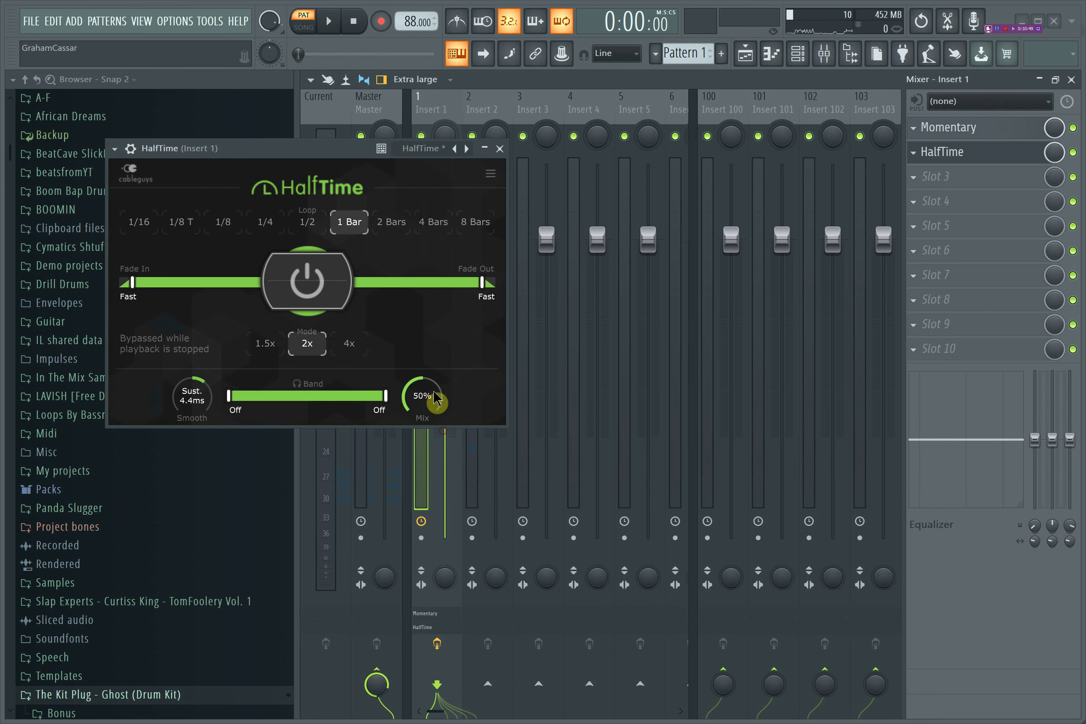
pyautogui.click(331, 24)
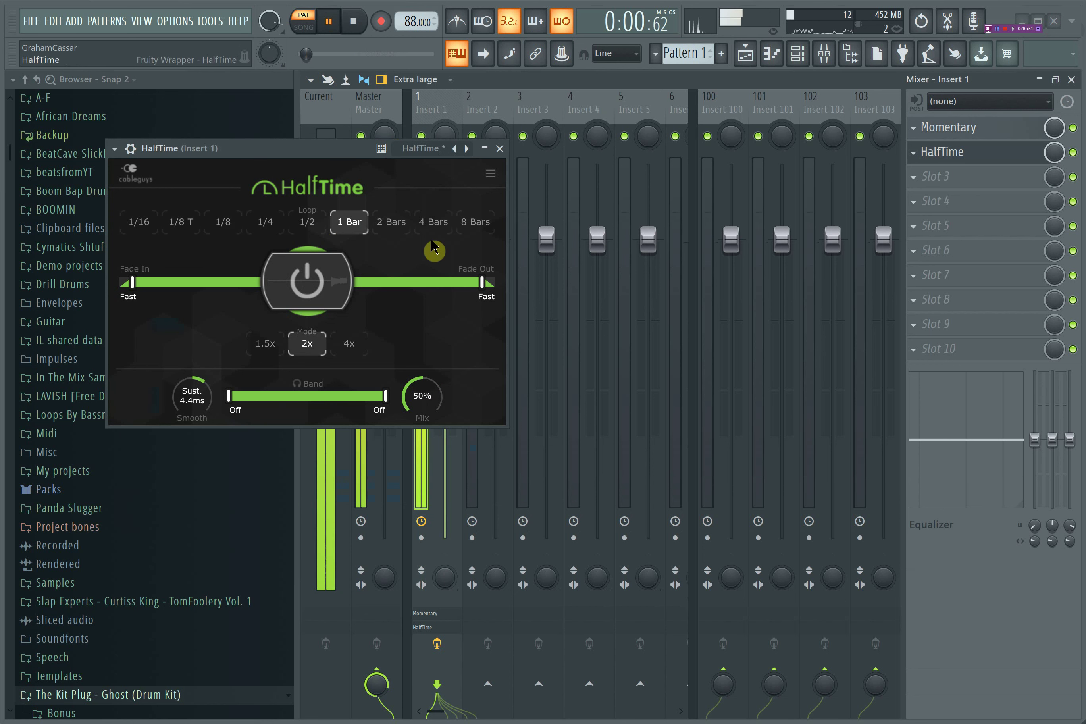
pyautogui.moveTo(422, 394); pyautogui.dragTo(422, 355)
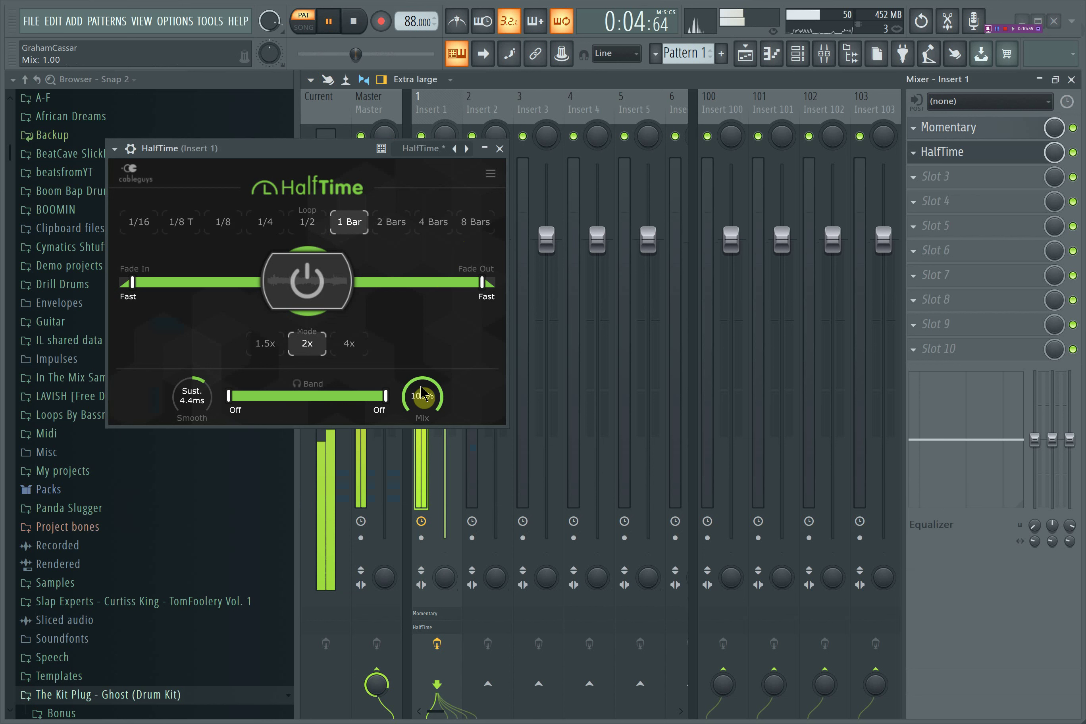
pyautogui.click(354, 21)
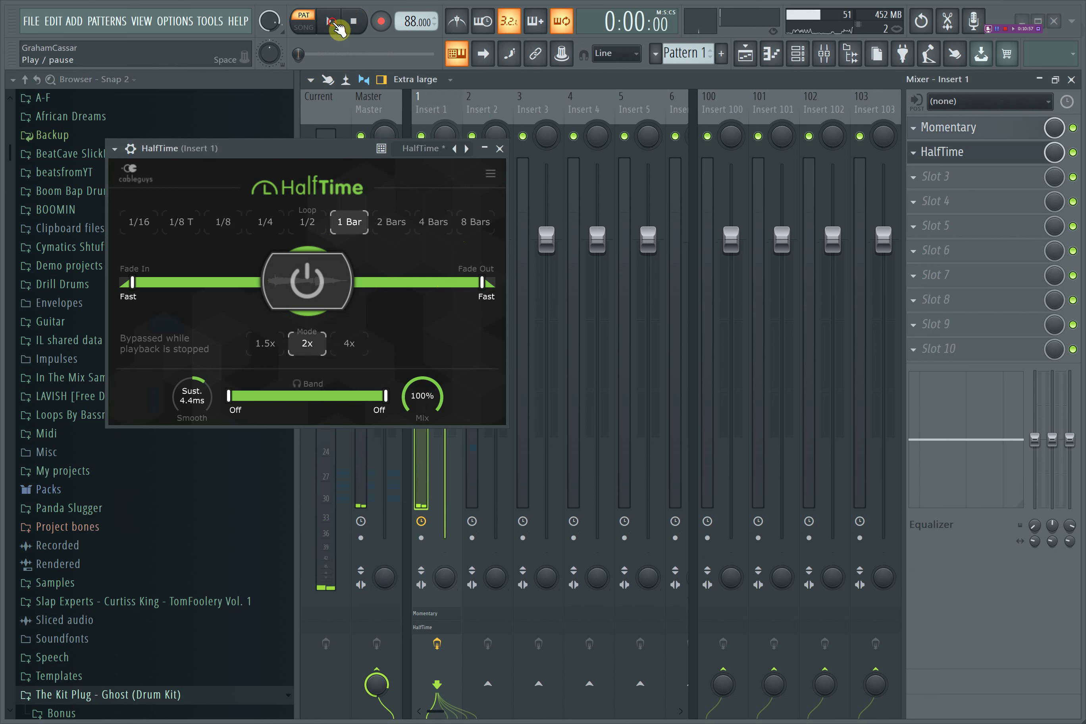
# Set HalfTime's loop length to 2 Bars and replay the pattern from the start.
pyautogui.click(332, 21)
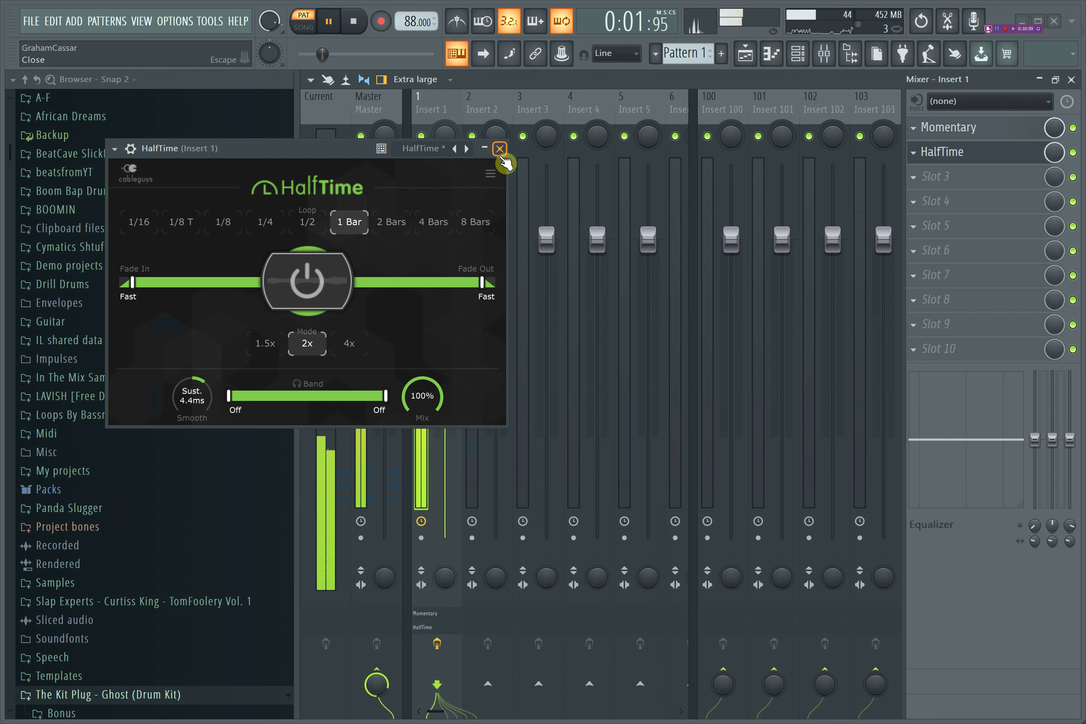
pyautogui.click(391, 222)
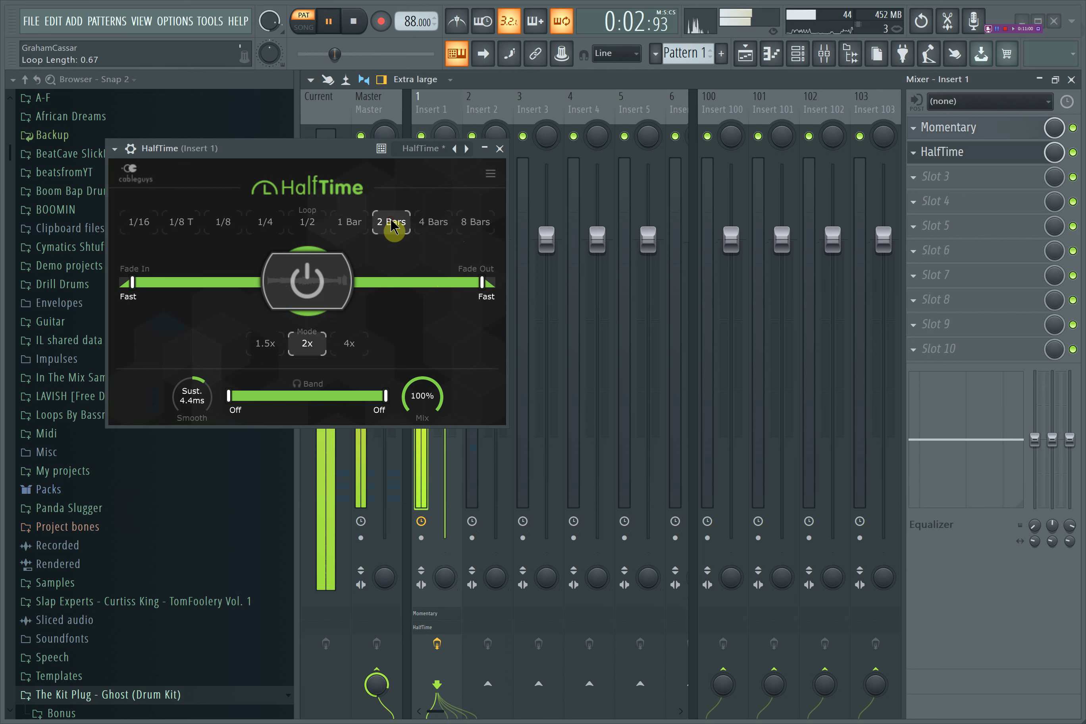
pyautogui.click(352, 23)
pyautogui.click(338, 24)
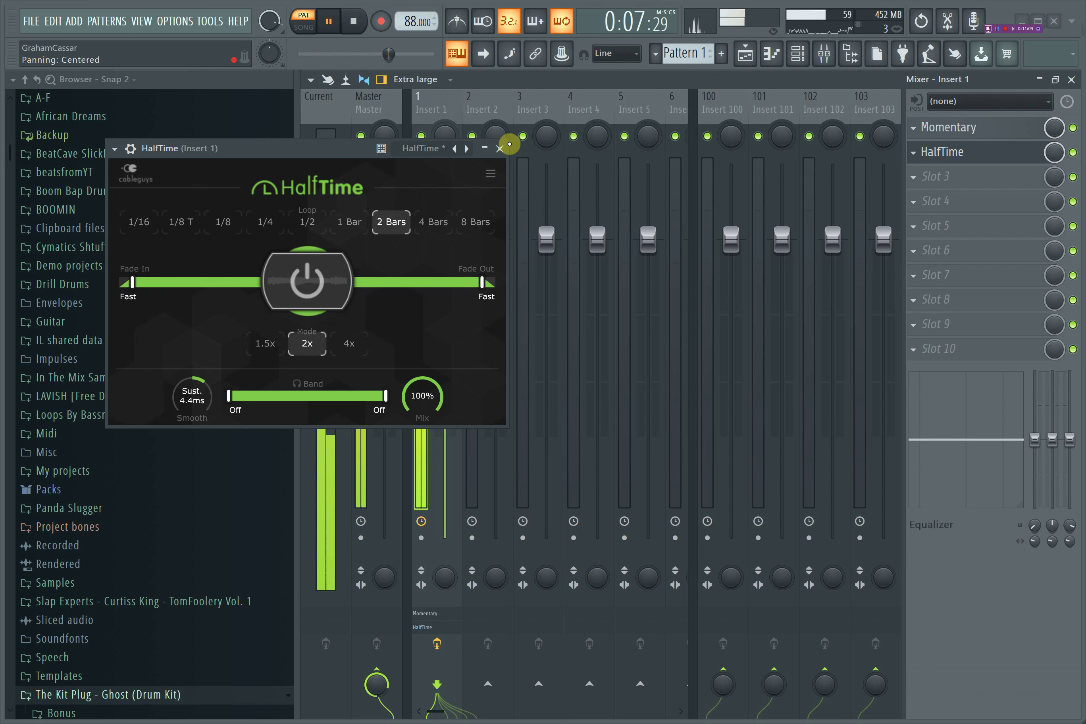
# Turn the metronome back on, set HalfTime's Smooth to Swell 203 ms, close the plugin and stop playback.
pyautogui.click(457, 21)
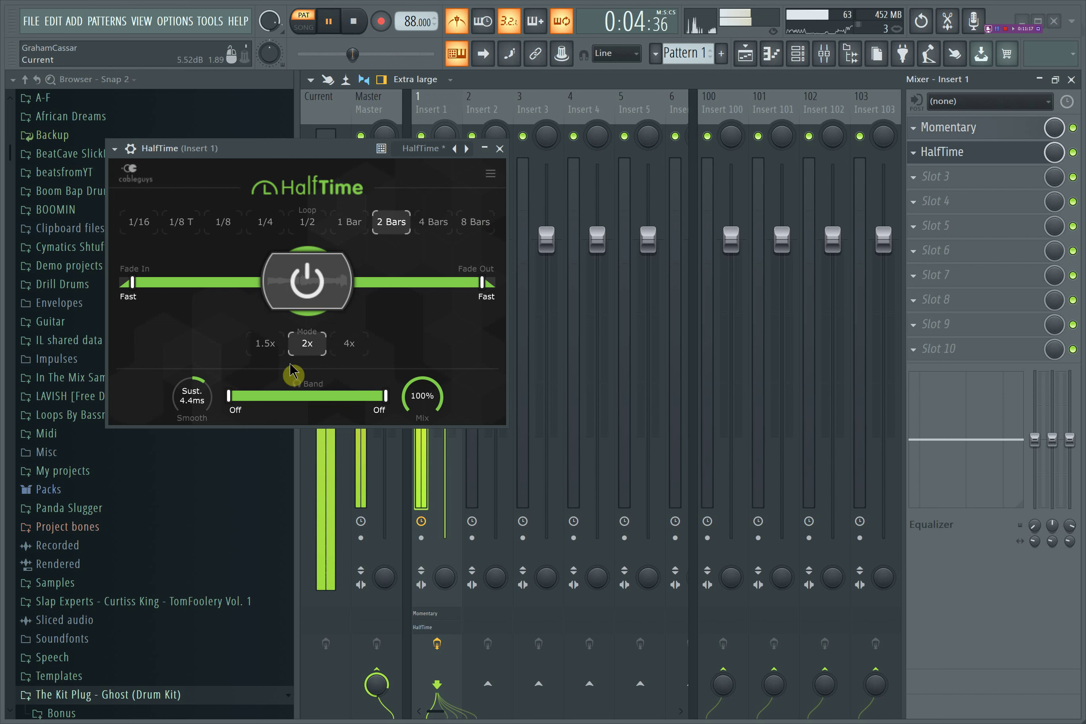
pyautogui.moveTo(190, 403)
pyautogui.mouseDown()
pyautogui.moveTo(191, 388)
pyautogui.moveTo(192, 410)
pyautogui.mouseUp()
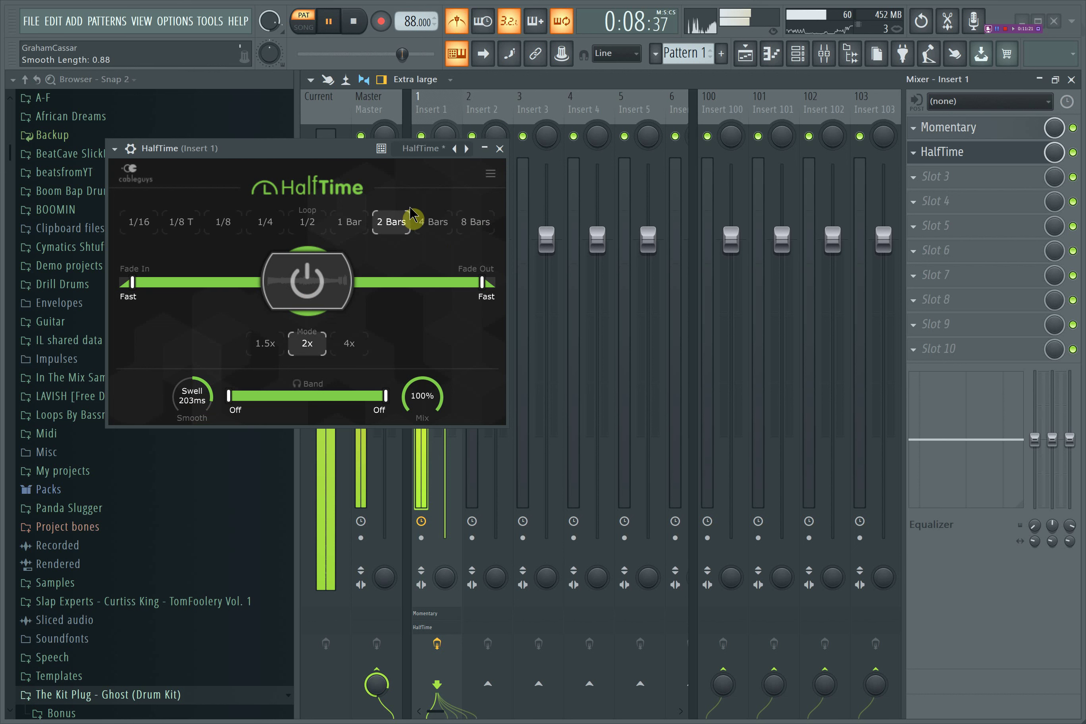
pyautogui.click(500, 149)
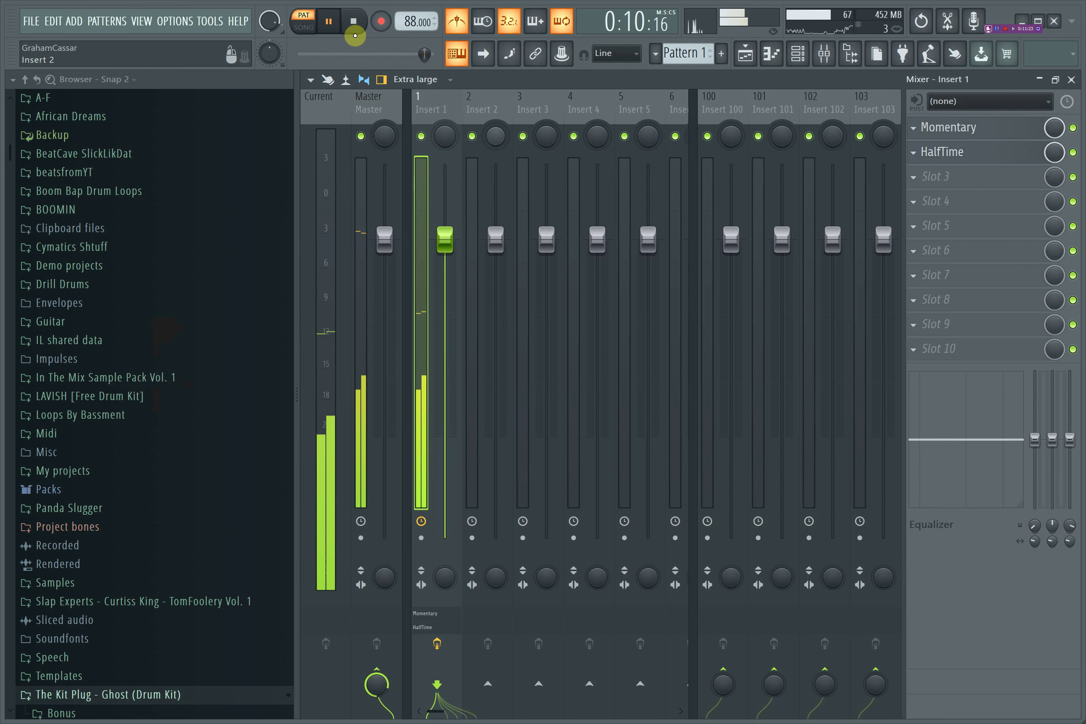
pyautogui.press('space')
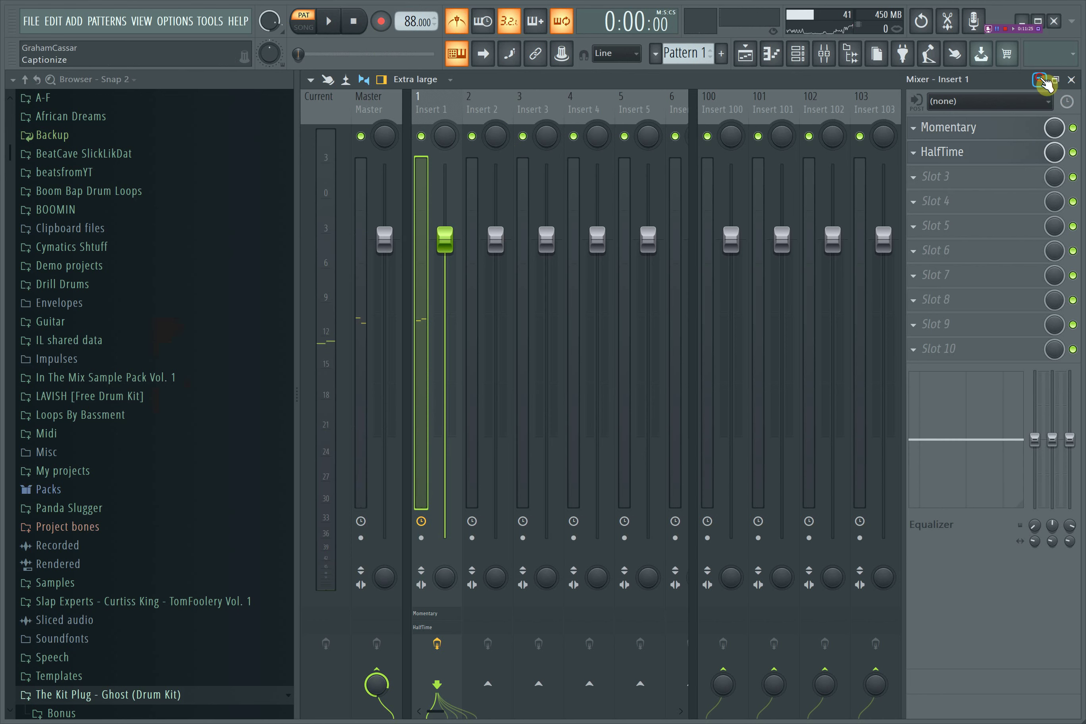
# Check the playlist and return to the Insert 1 effects in the mixer.
pyautogui.click(1072, 79)
pyautogui.click(343, 323)
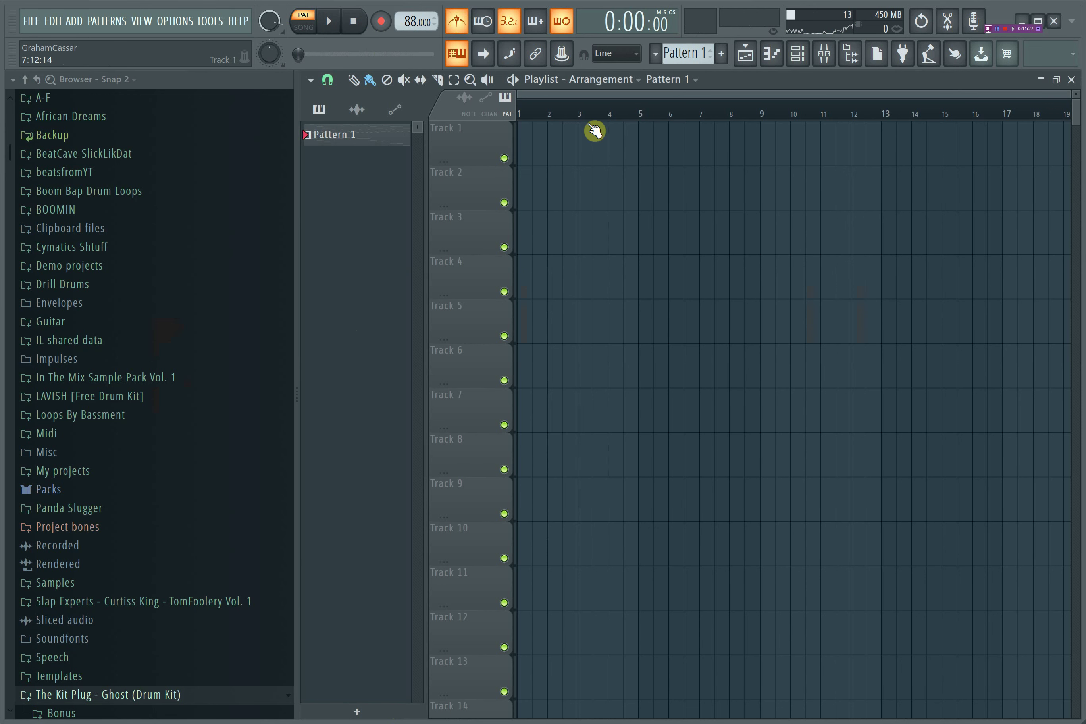
pyautogui.click(824, 54)
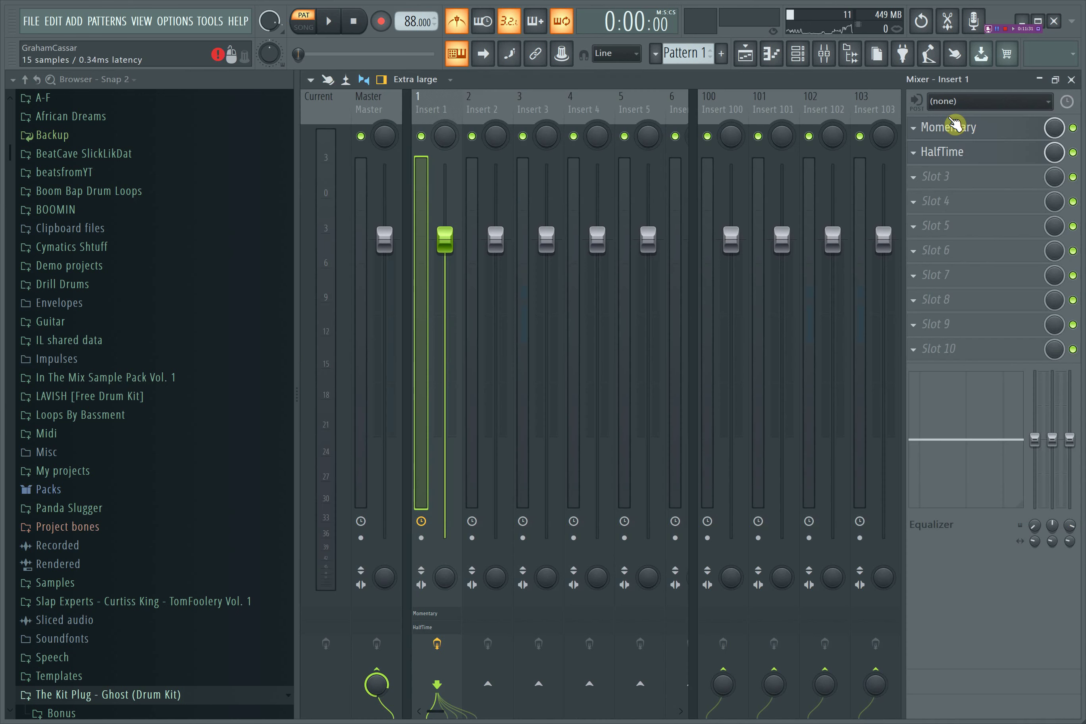
# Delete the HalfTime effect from slot 2 of mixer Insert 1.
pyautogui.click(915, 152)
pyautogui.click(952, 187)
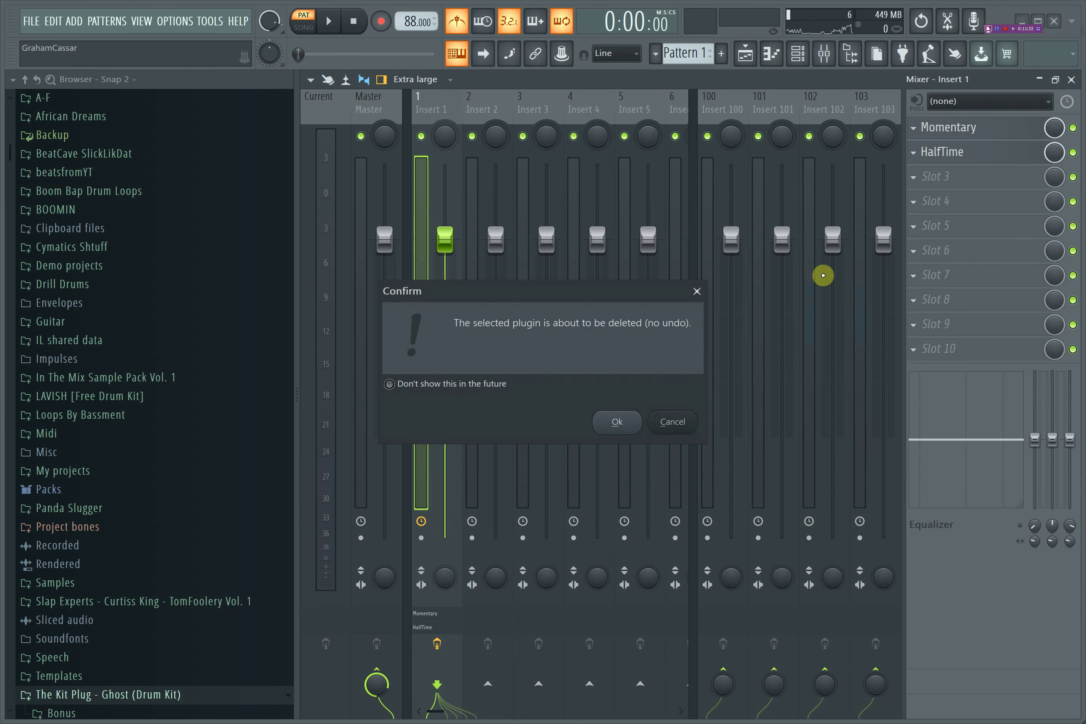
pyautogui.click(617, 422)
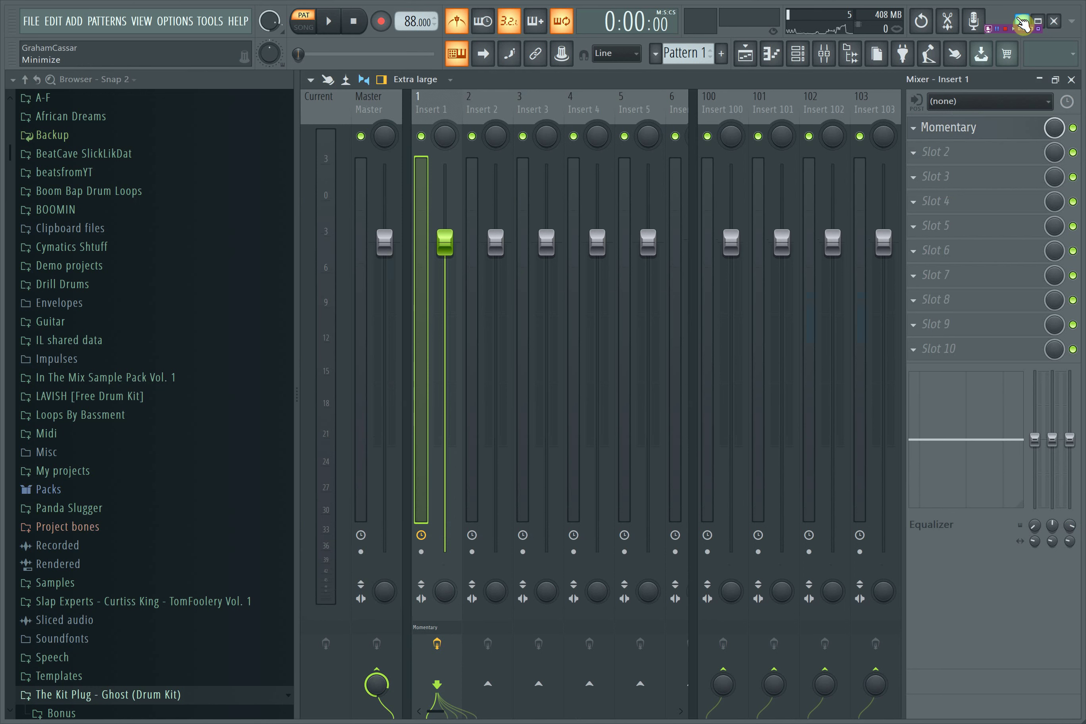
pyautogui.click(1023, 20)
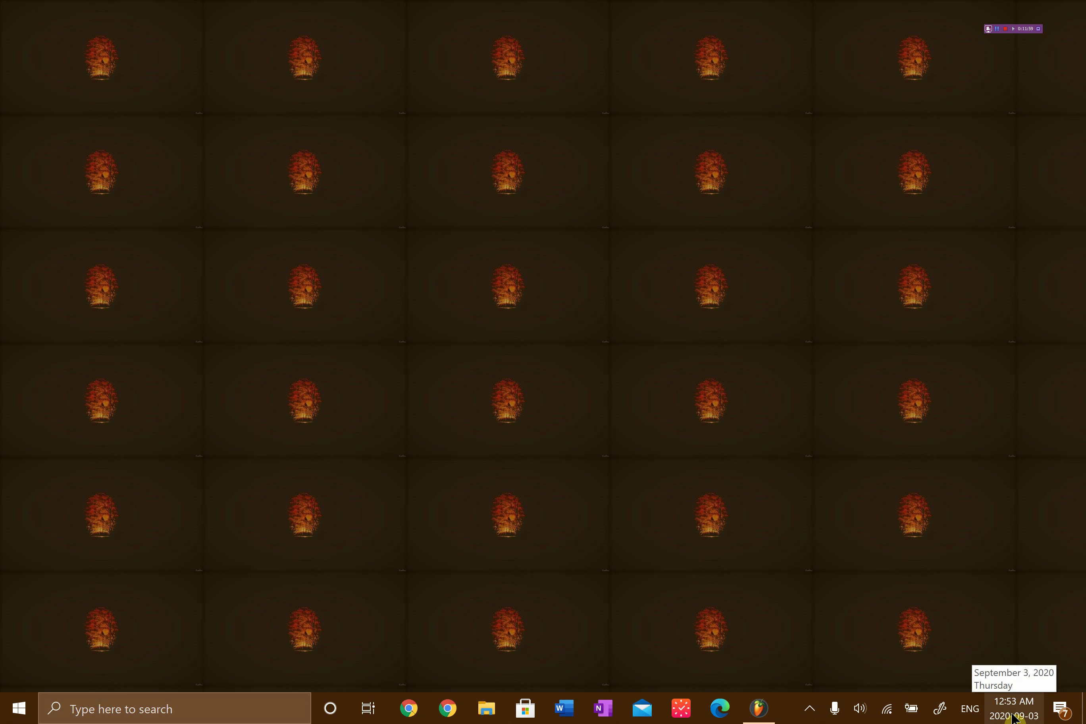
pyautogui.hotkey('alt', 'Tab')
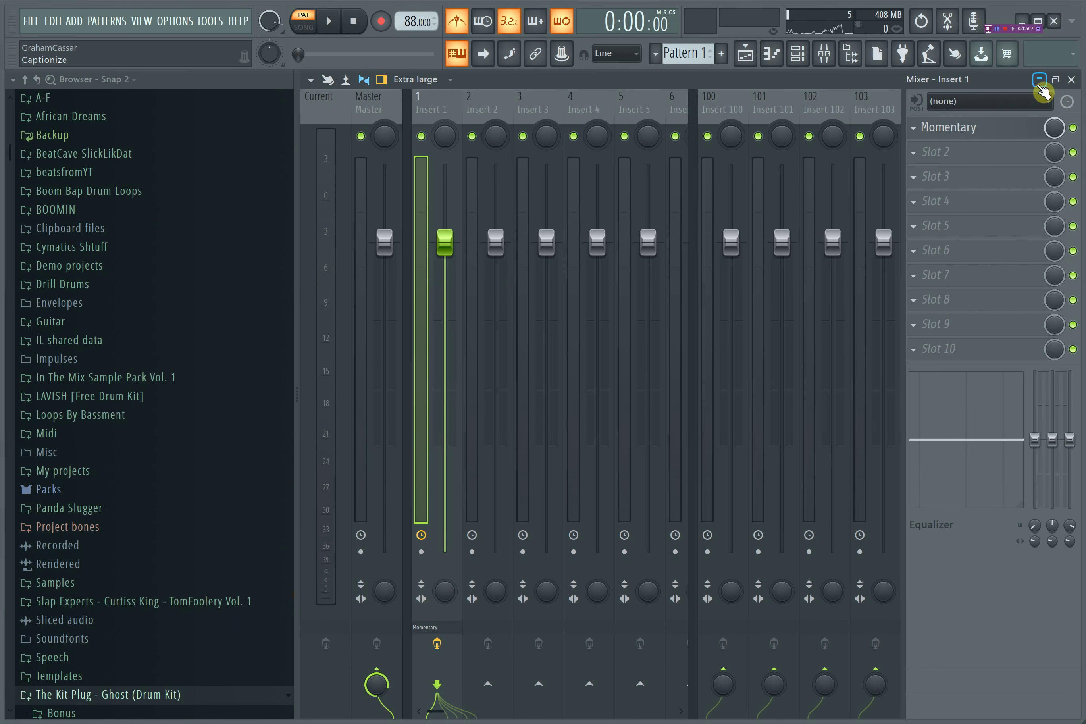
# Play the loop briefly, minimise the mixer and place a Pattern 1 clip on Track 1 at bar 1 of the playlist.
pyautogui.press('space')
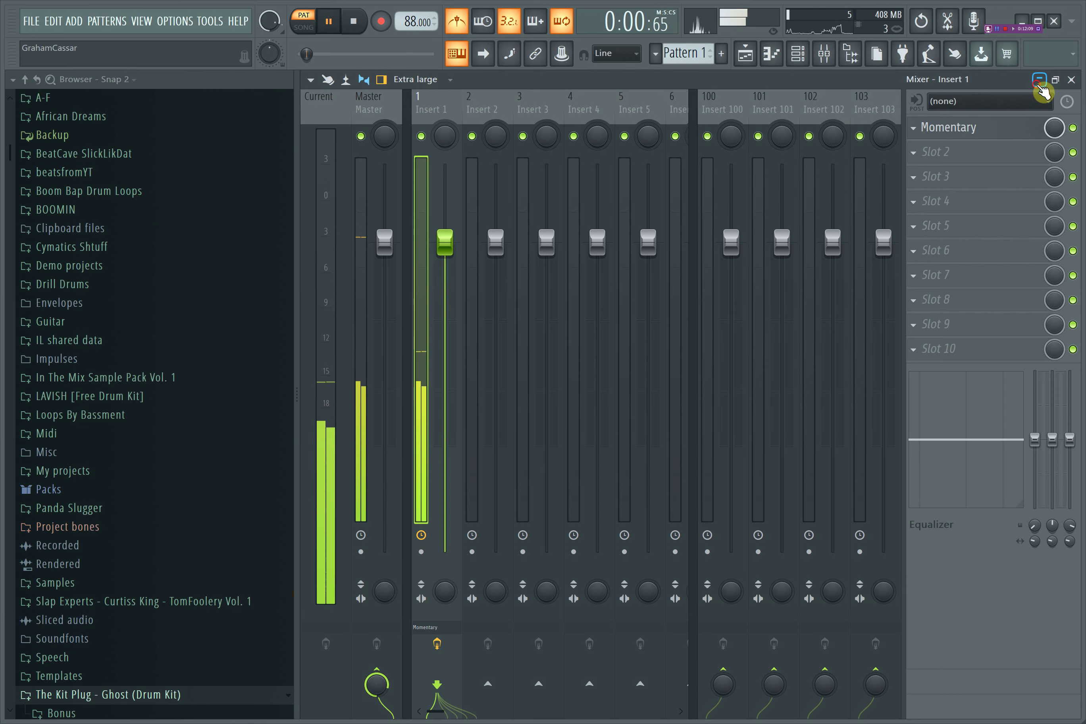
pyautogui.click(1040, 80)
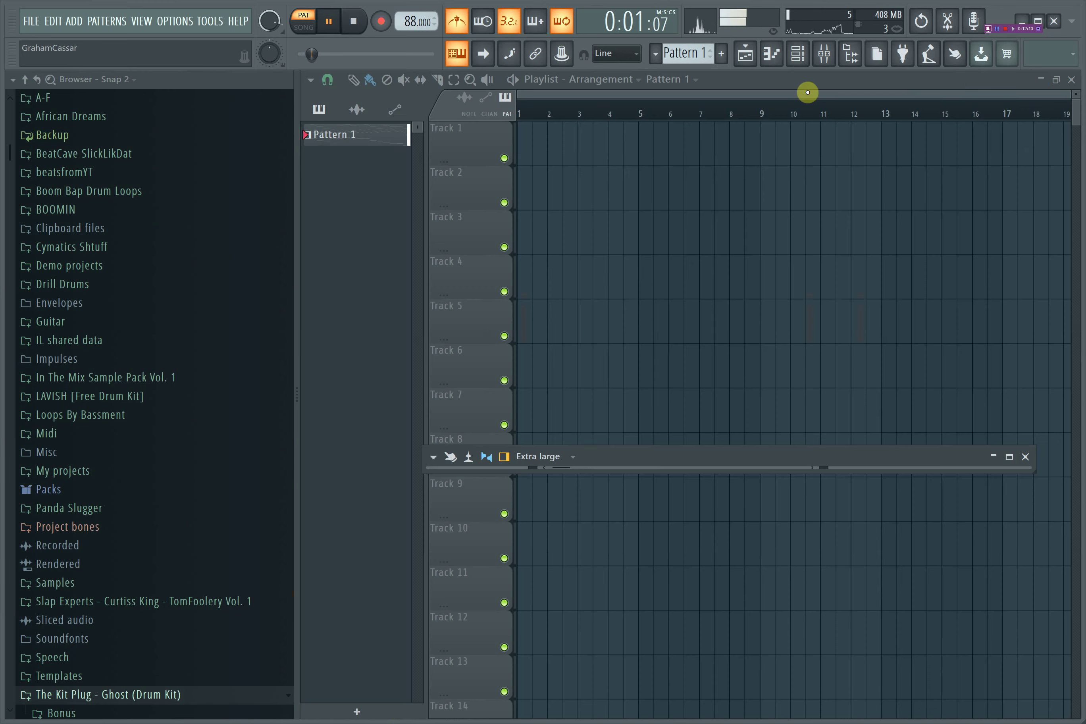
pyautogui.click(386, 136)
pyautogui.press('space')
pyautogui.moveTo(534, 151)
pyautogui.mouseDown()
pyautogui.moveTo(594, 156)
pyautogui.moveTo(519, 151)
pyautogui.mouseUp()
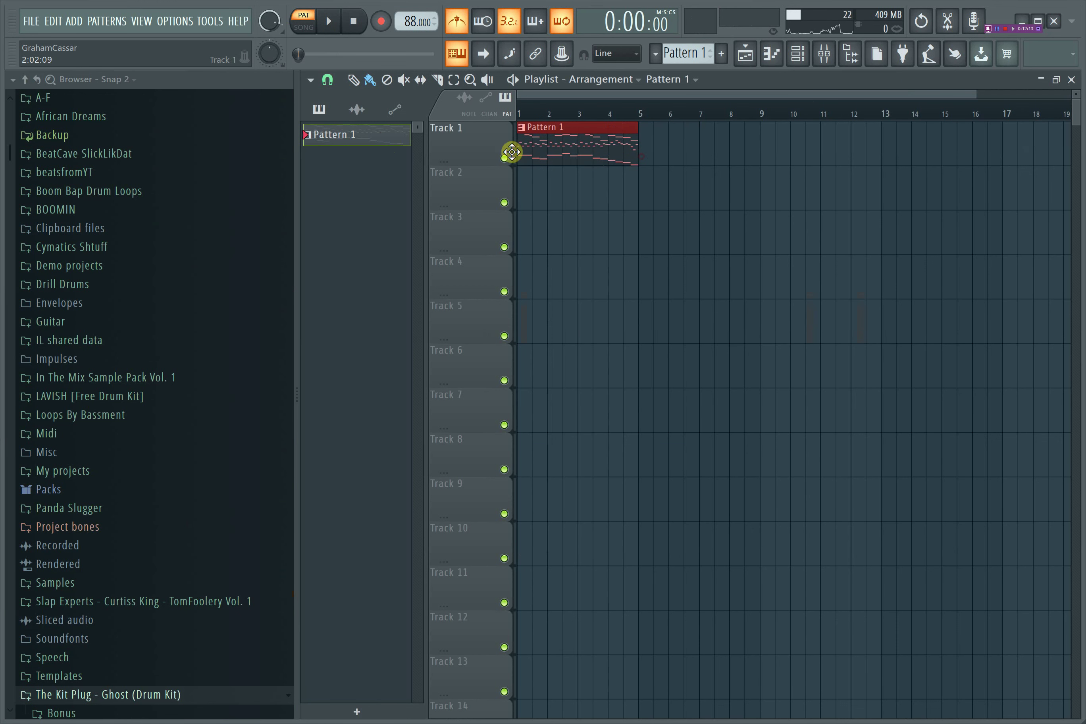
# Open the LABS piano roll full size and transpose all its notes down two semitones.
pyautogui.click(782, 54)
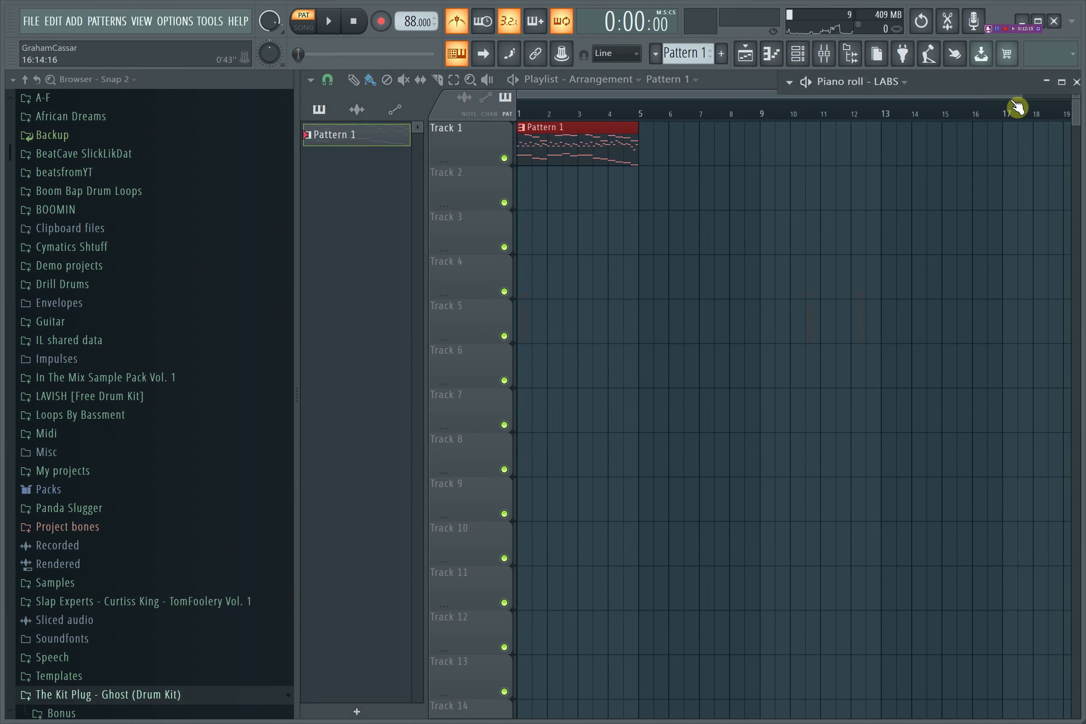
pyautogui.click(1059, 80)
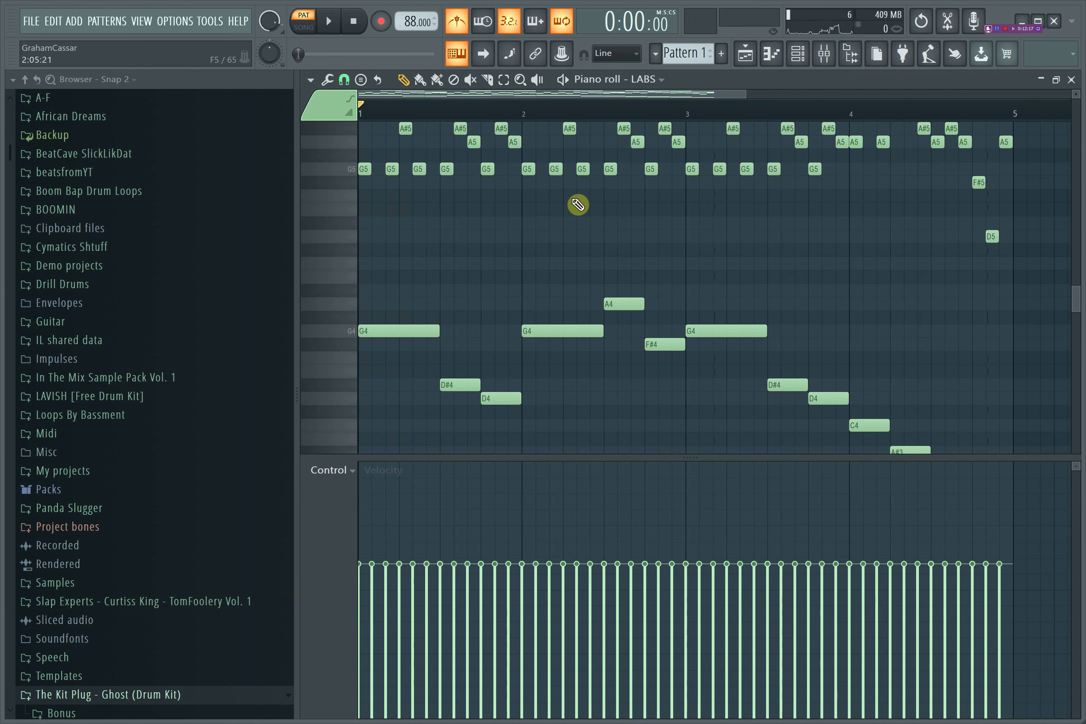
pyautogui.click(311, 80)
pyautogui.moveTo(349, 168)
pyautogui.click(889, 78)
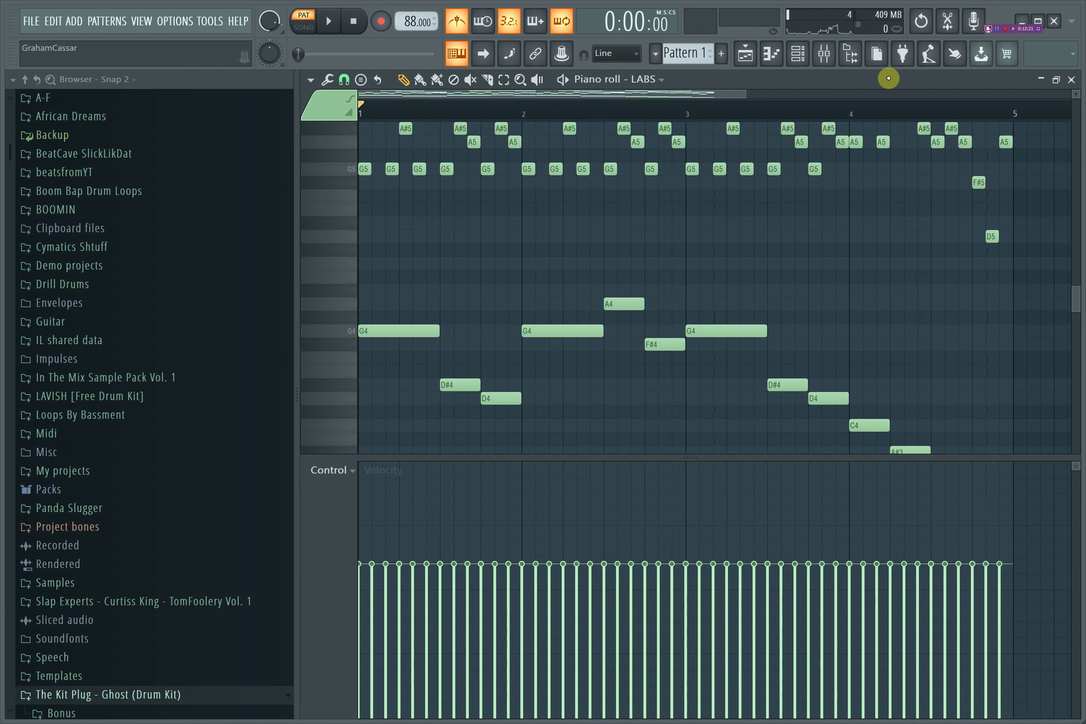
pyautogui.hotkey('shift', 'Down')
pyautogui.hotkey('shift', 'Down')
# Audition the transposed pattern, switch the metronome off and stop playback.
pyautogui.press('space')
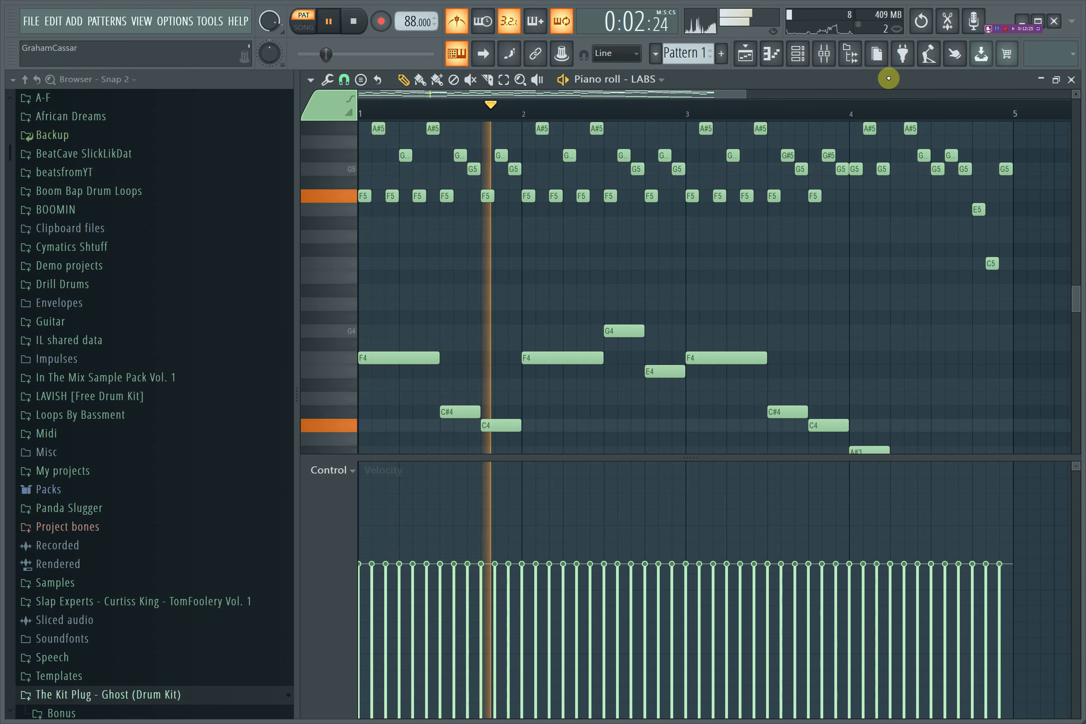
pyautogui.scroll(-2, 889, 79)
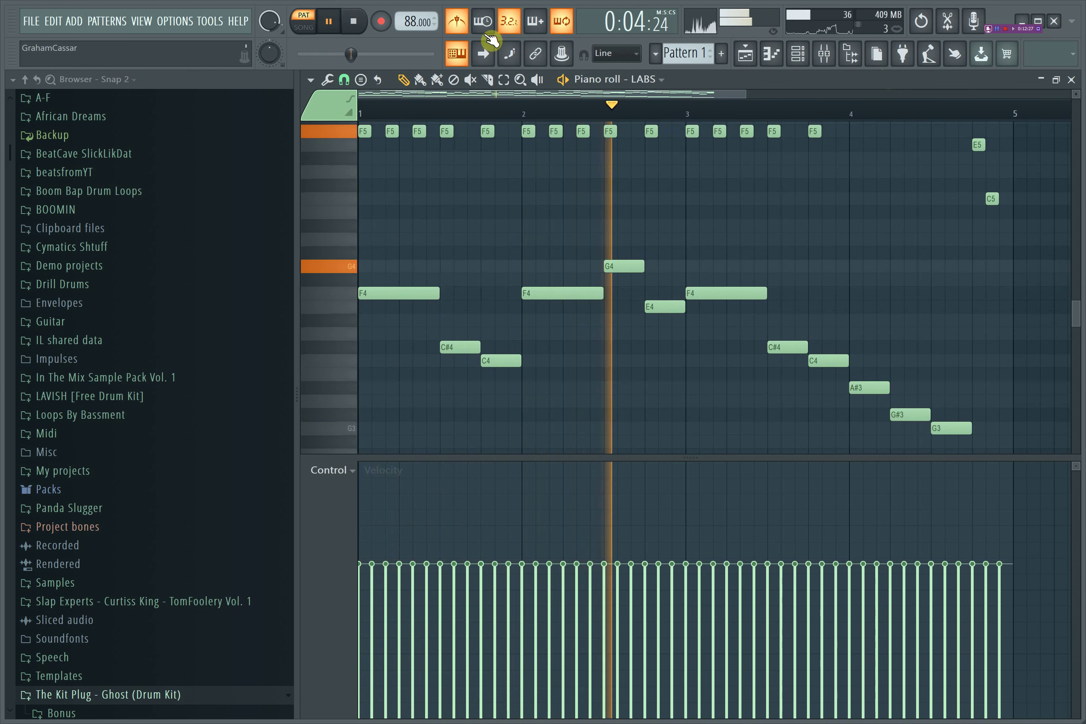
pyautogui.click(460, 27)
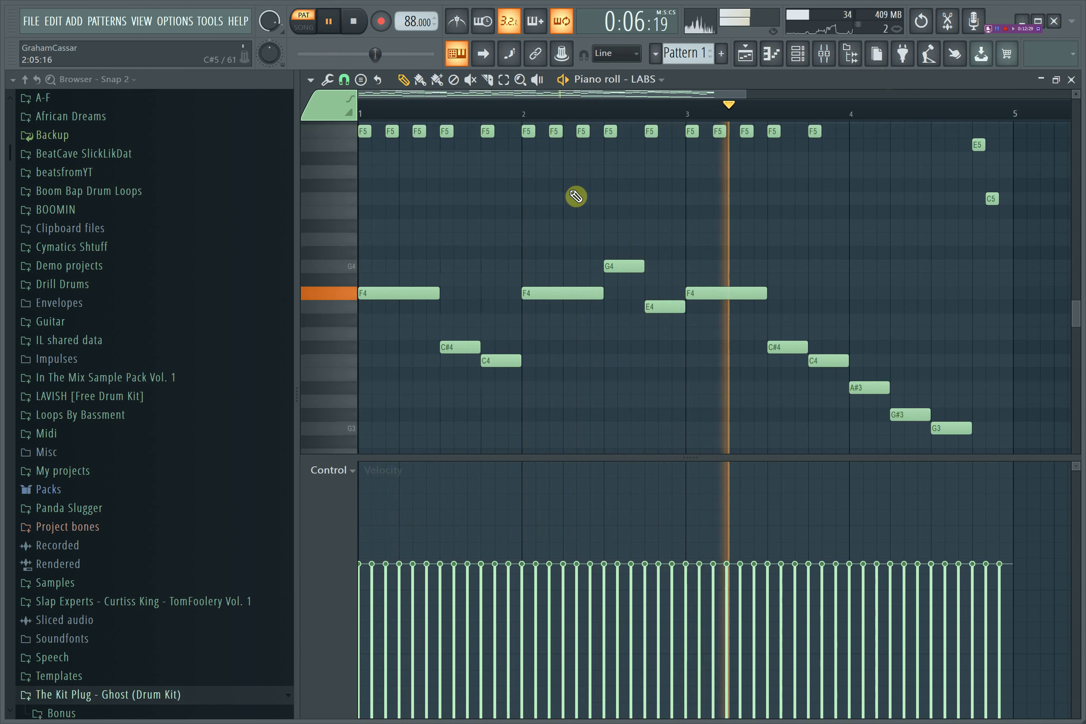
pyautogui.press('space')
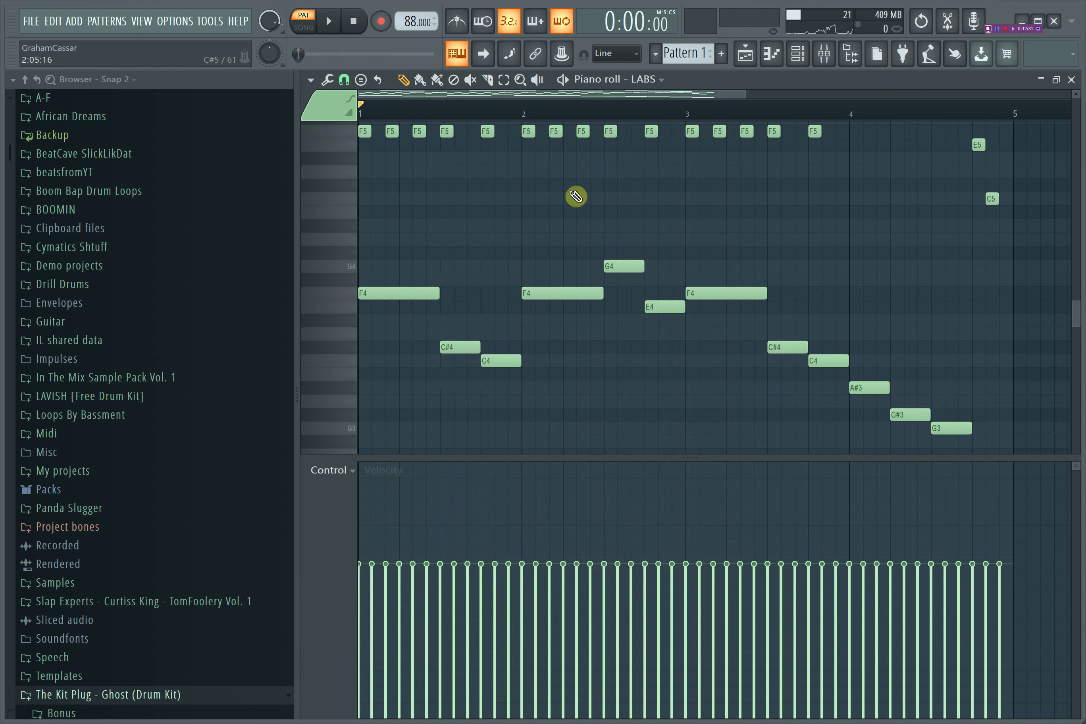
# Flip the LABS notes horizontally with the score flipper and audition the reversed pattern.
pyautogui.hotkey('alt', 'y')
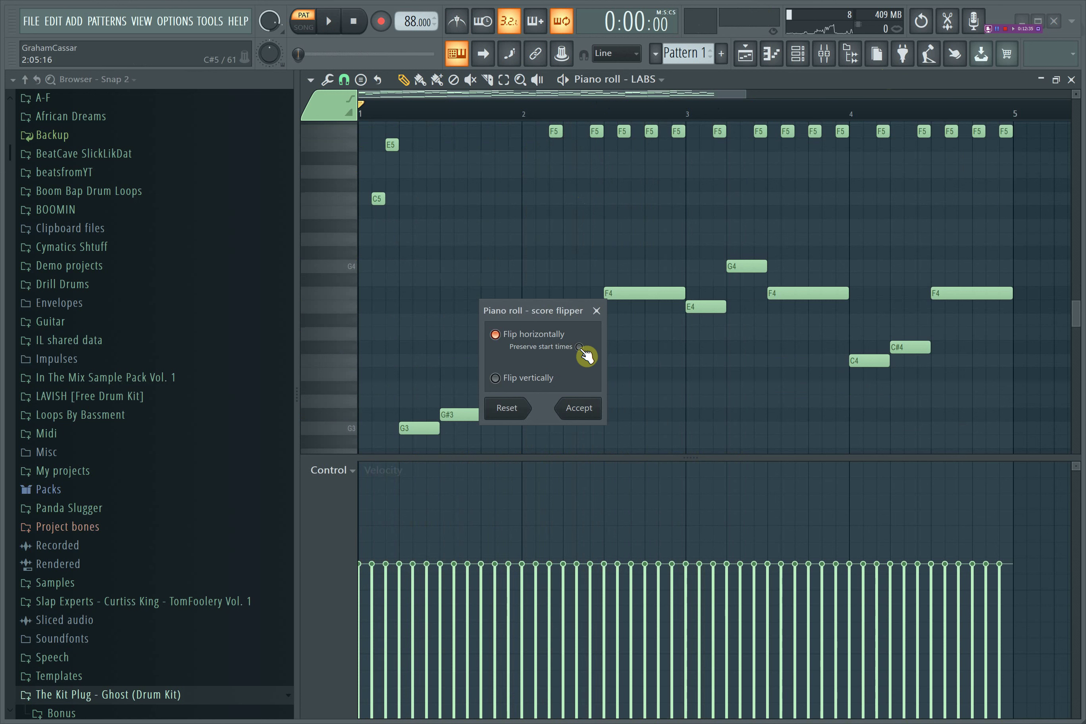
pyautogui.click(573, 413)
pyautogui.press('space')
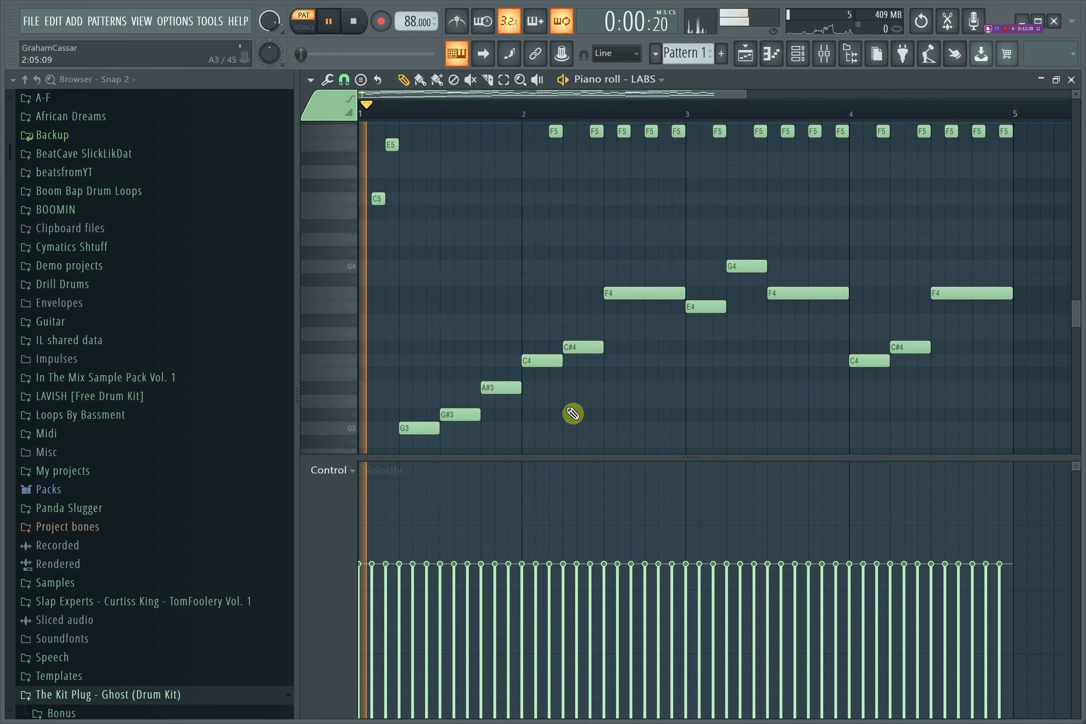
pyautogui.press('space')
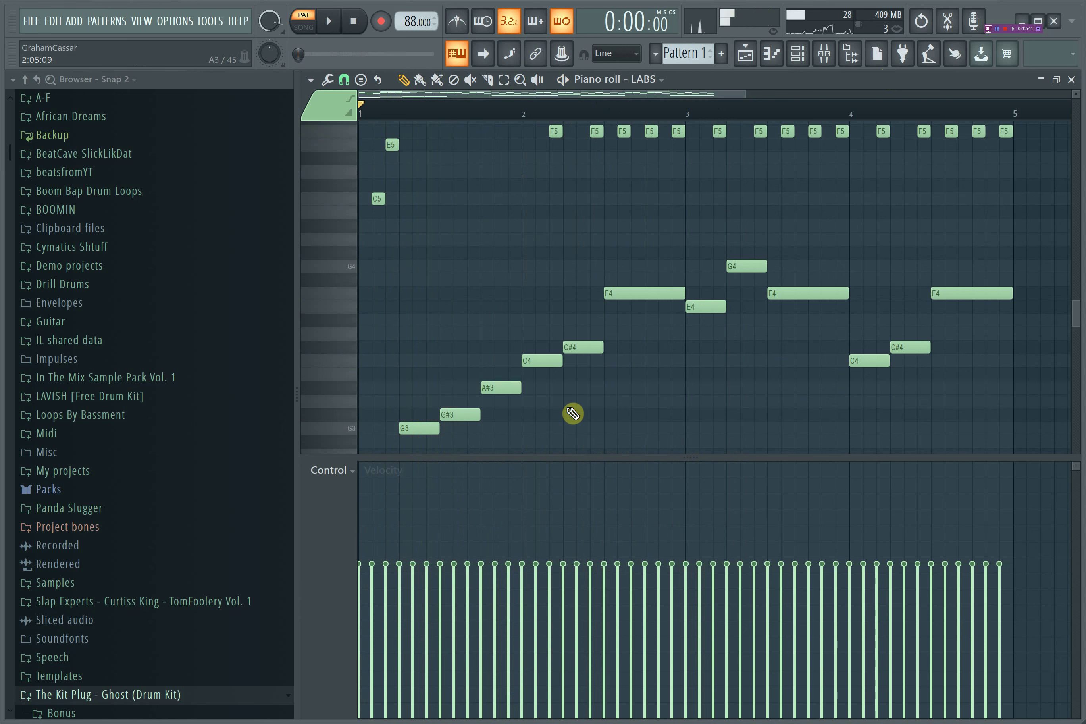
pyautogui.press('space')
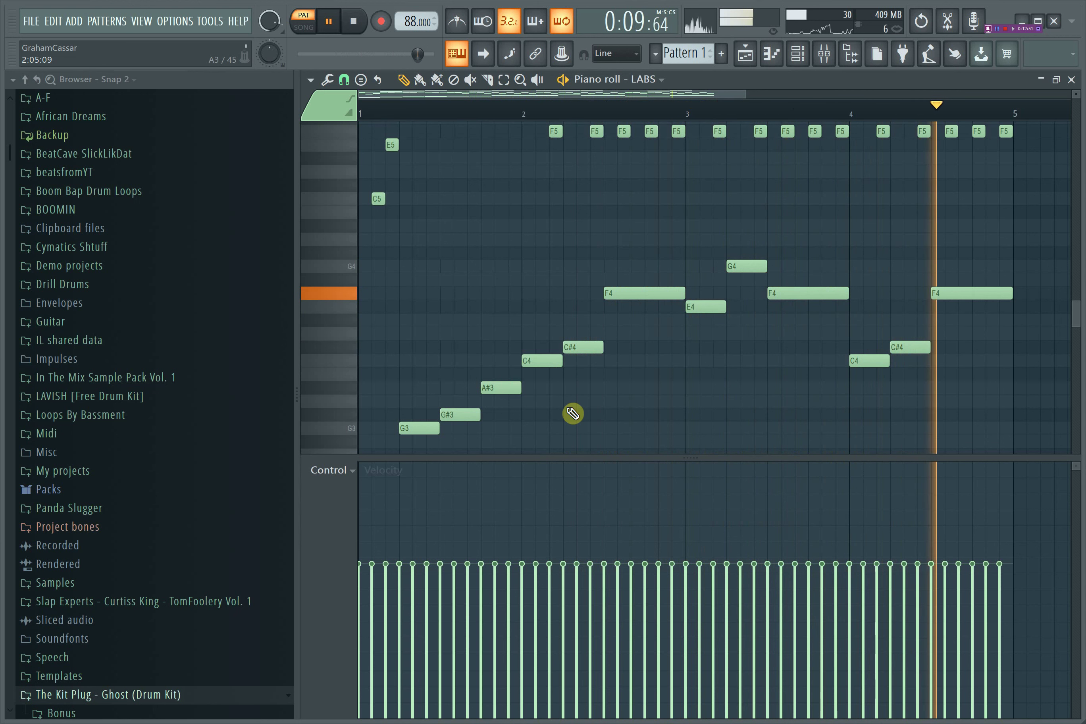
pyautogui.press('space')
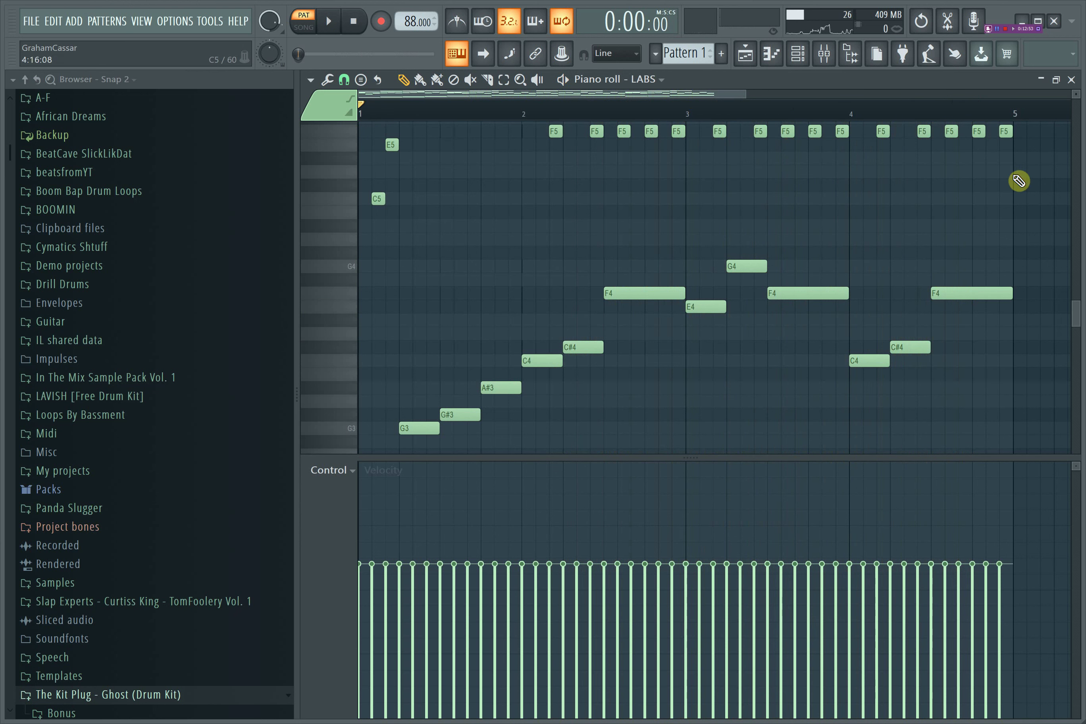
# Return to the playlist and consolidate the Pattern 1 clip on Track 1 into an audio clip.
pyautogui.click(1045, 81)
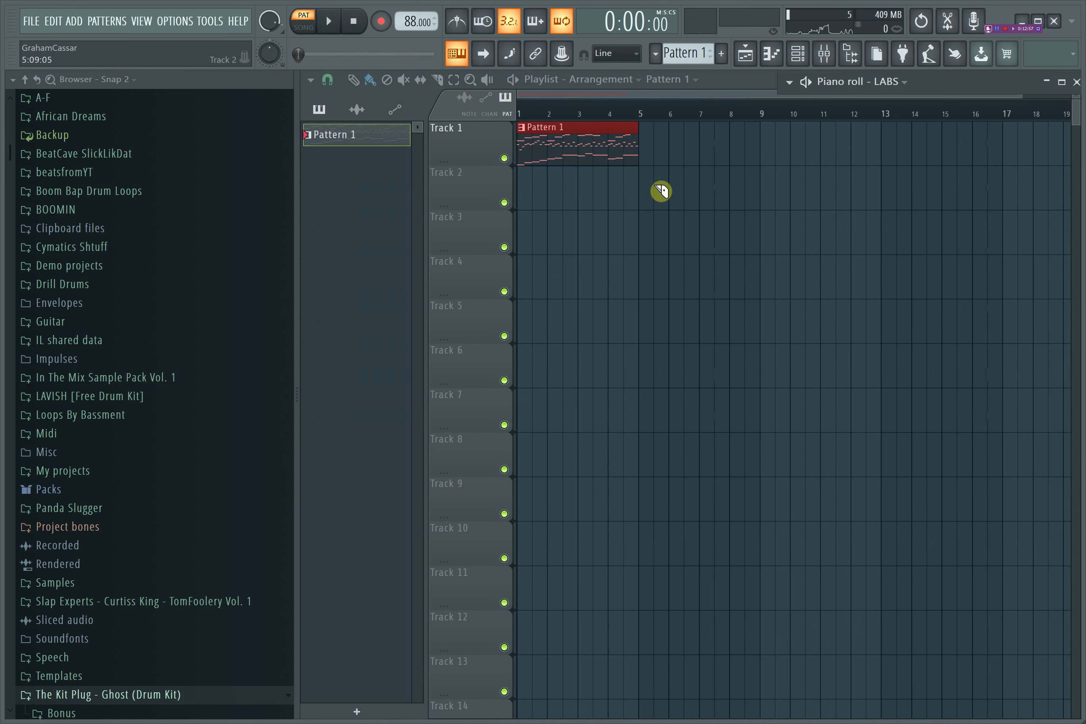
pyautogui.press('F7')
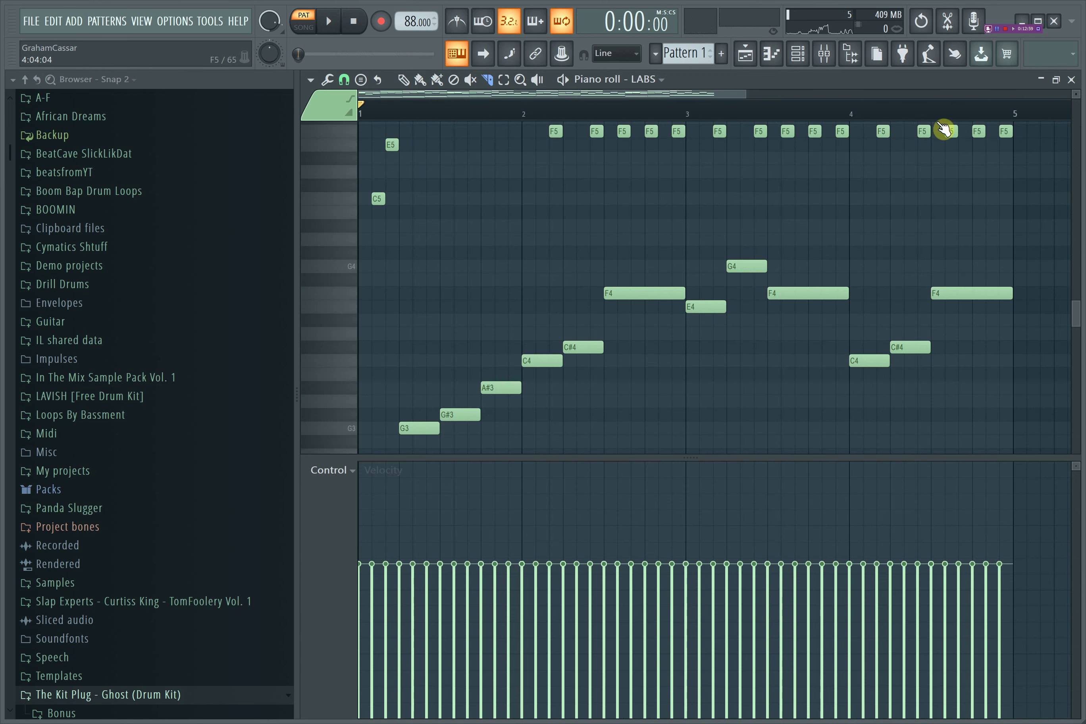
pyautogui.click(1042, 79)
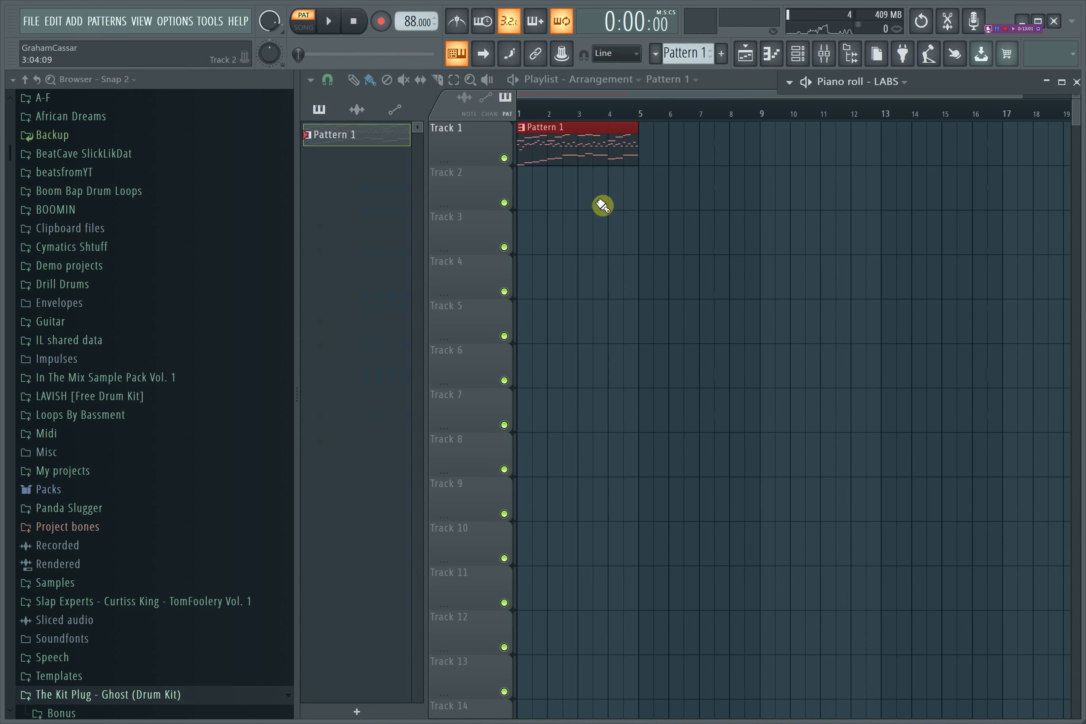
pyautogui.click(582, 148)
pyautogui.hotkey('ctrl', 'alt', 'c')
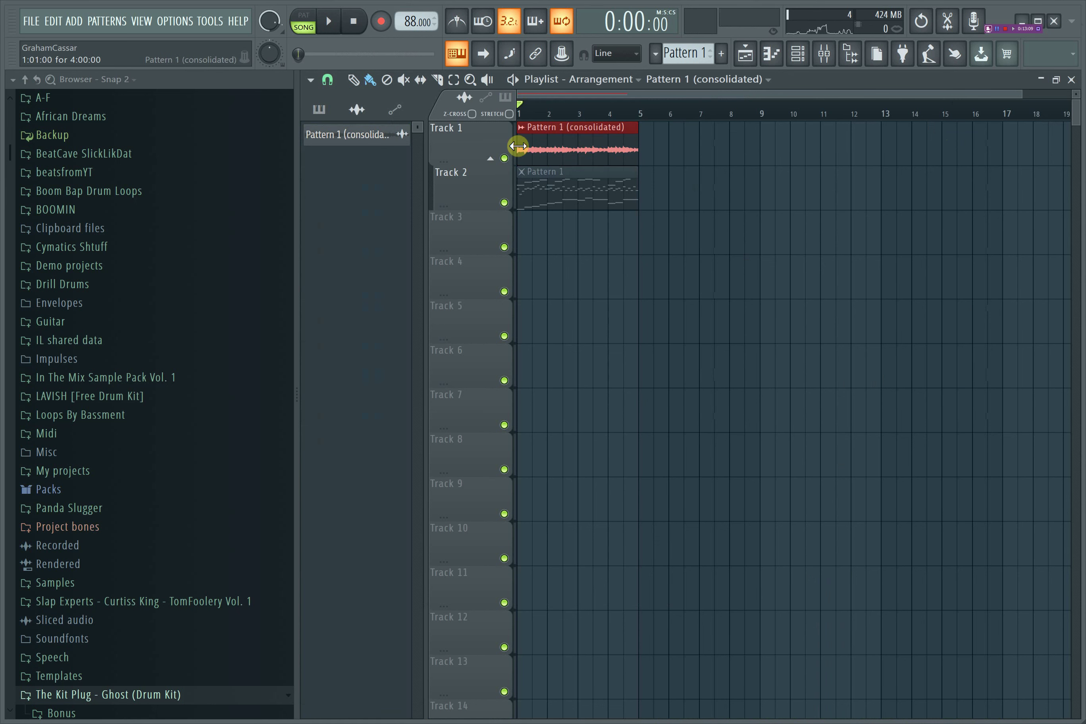
# Open the channel settings of the consolidated Pattern 1 audio clip and turn on Reverse.
pyautogui.click(524, 133)
pyautogui.click(558, 184)
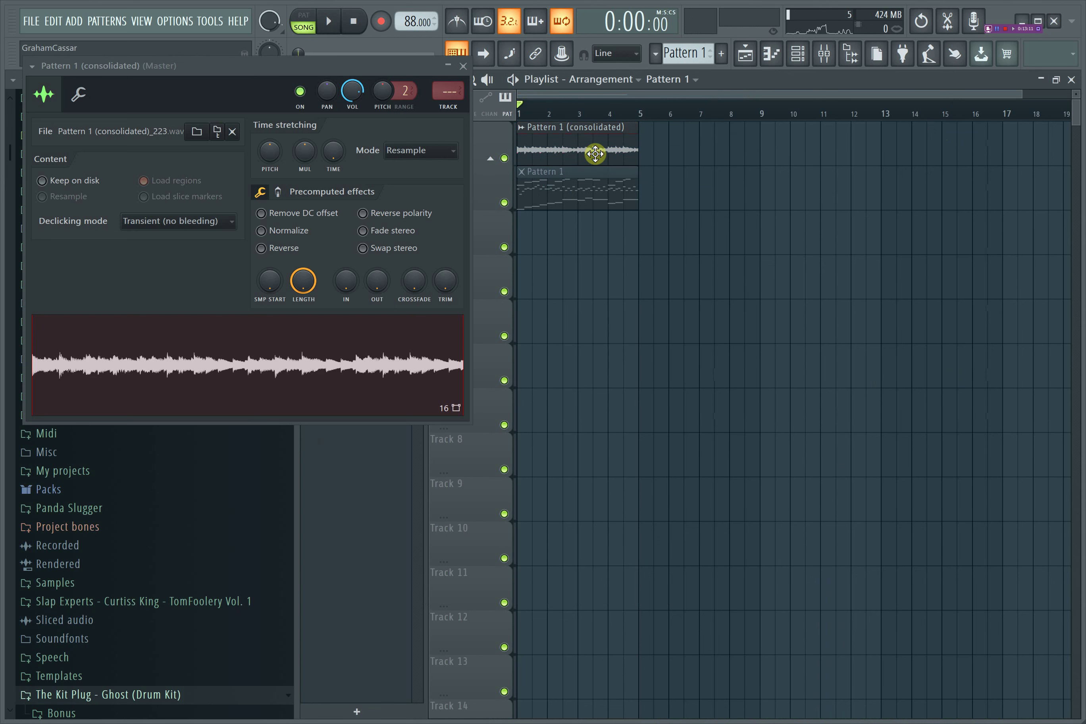
pyautogui.click(285, 249)
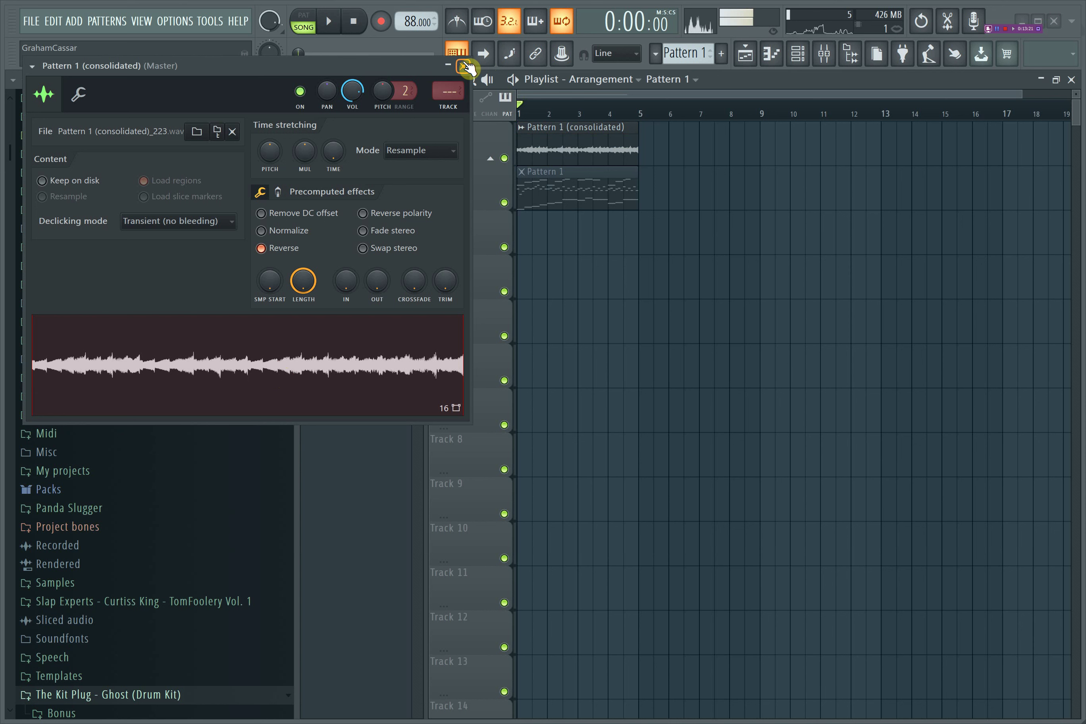
# Lower the reversed clip's time-stretching pitch with the stretch mode on Auto, and preview the sample.
pyautogui.click(269, 140)
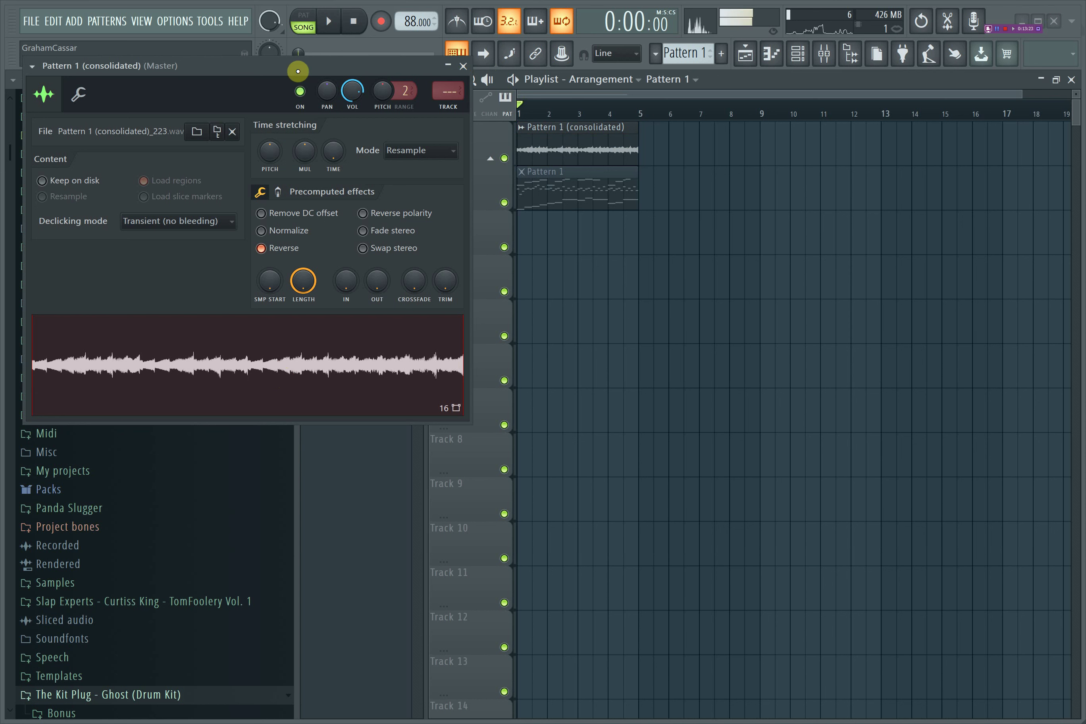
pyautogui.moveTo(298, 71); pyautogui.dragTo(296, 141)
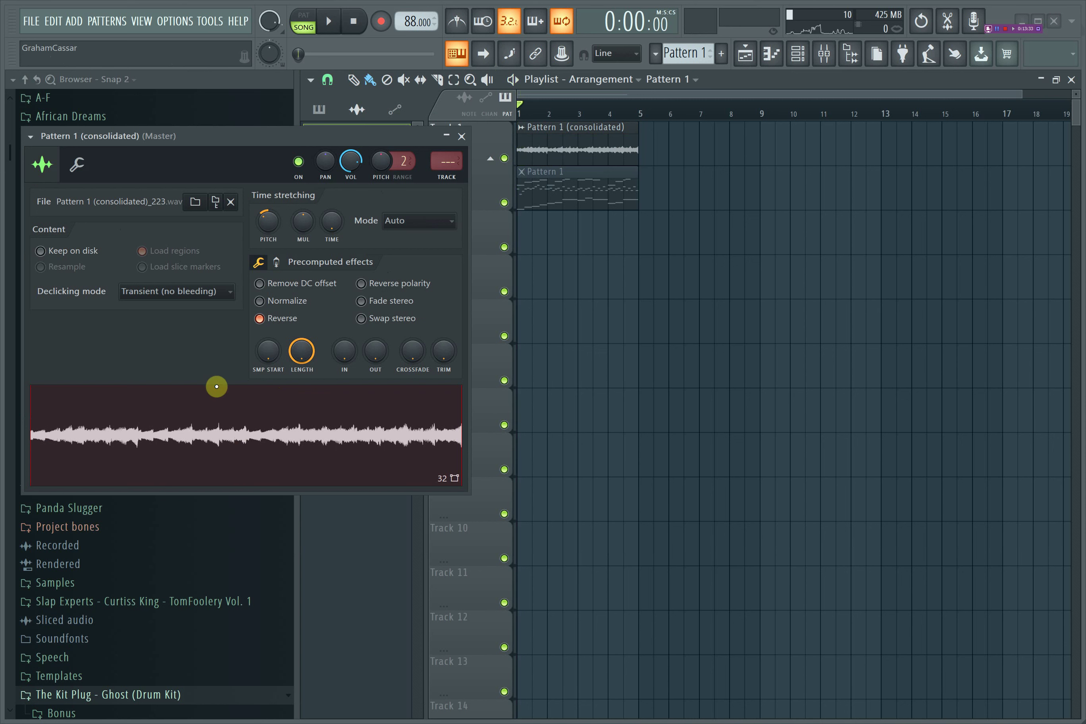
pyautogui.click(244, 443)
# Route the consolidated clip to mixer track 1 and start song playback.
pyautogui.click(438, 162)
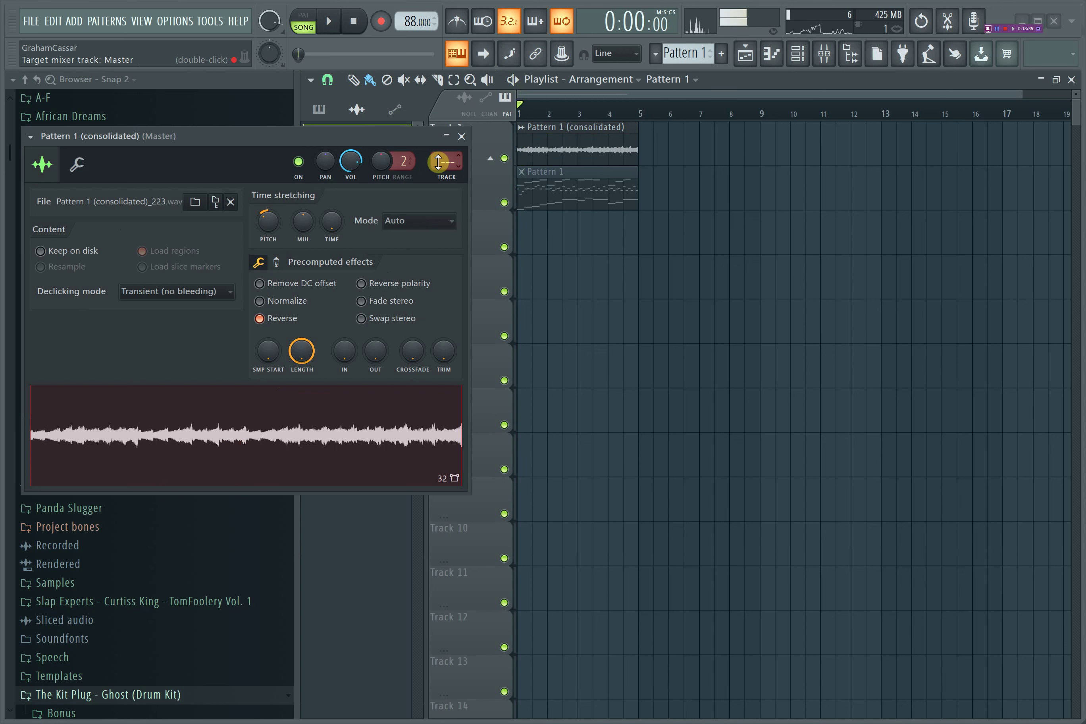
pyautogui.moveTo(449, 161); pyautogui.dragTo(449, 153)
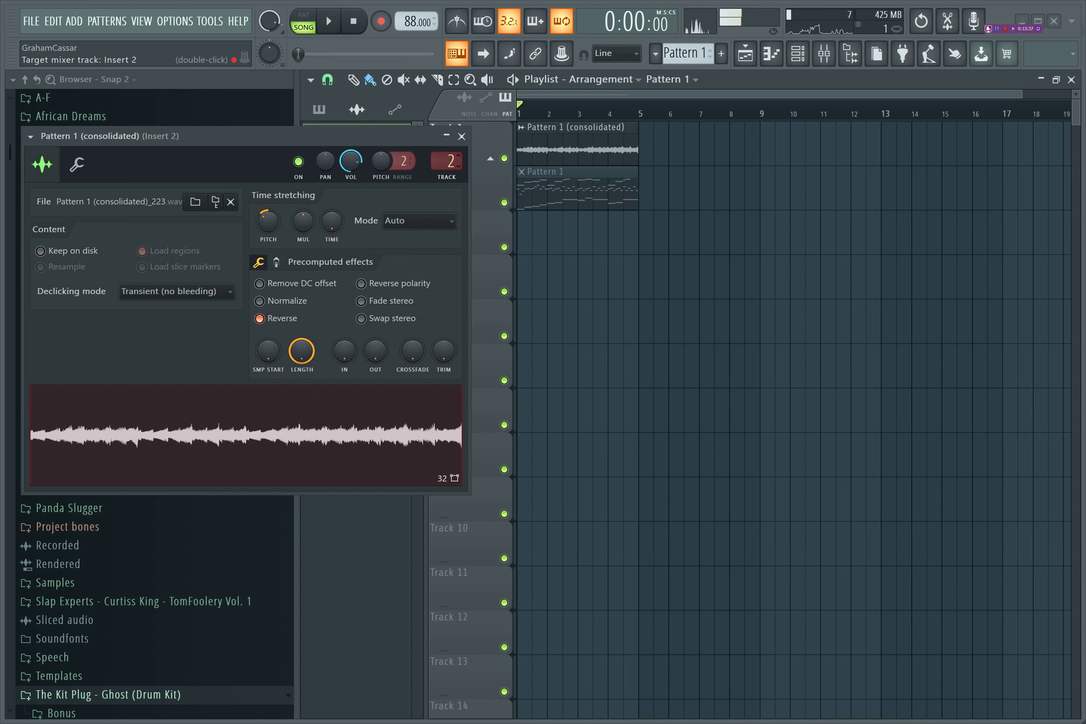
pyautogui.press('space')
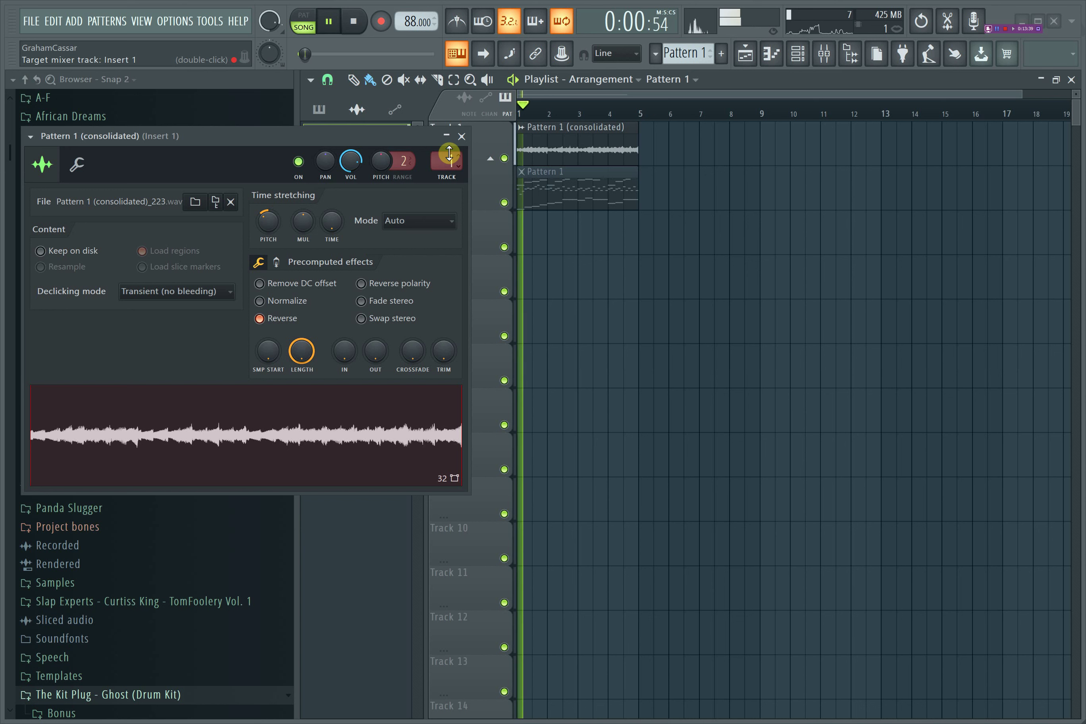
# Set the clip's pitch shift to +500 cents, route it to the Master, close its settings and stop playback.
pyautogui.moveTo(274, 225); pyautogui.dragTo(273, 186)
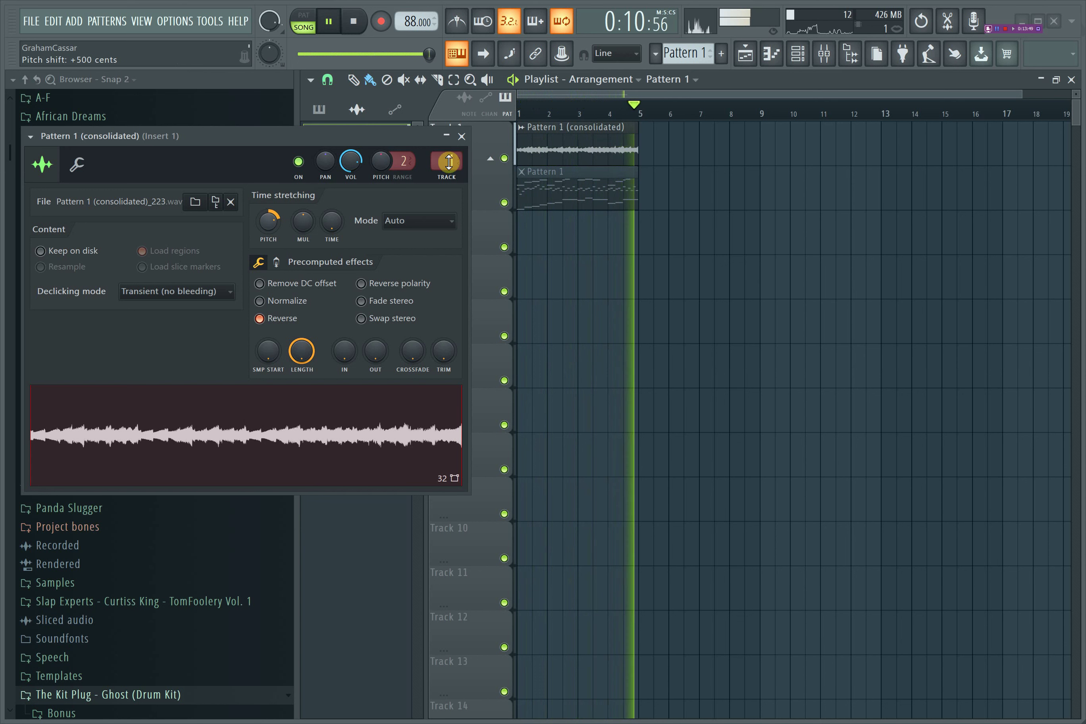
pyautogui.scroll(-1, 456, 159)
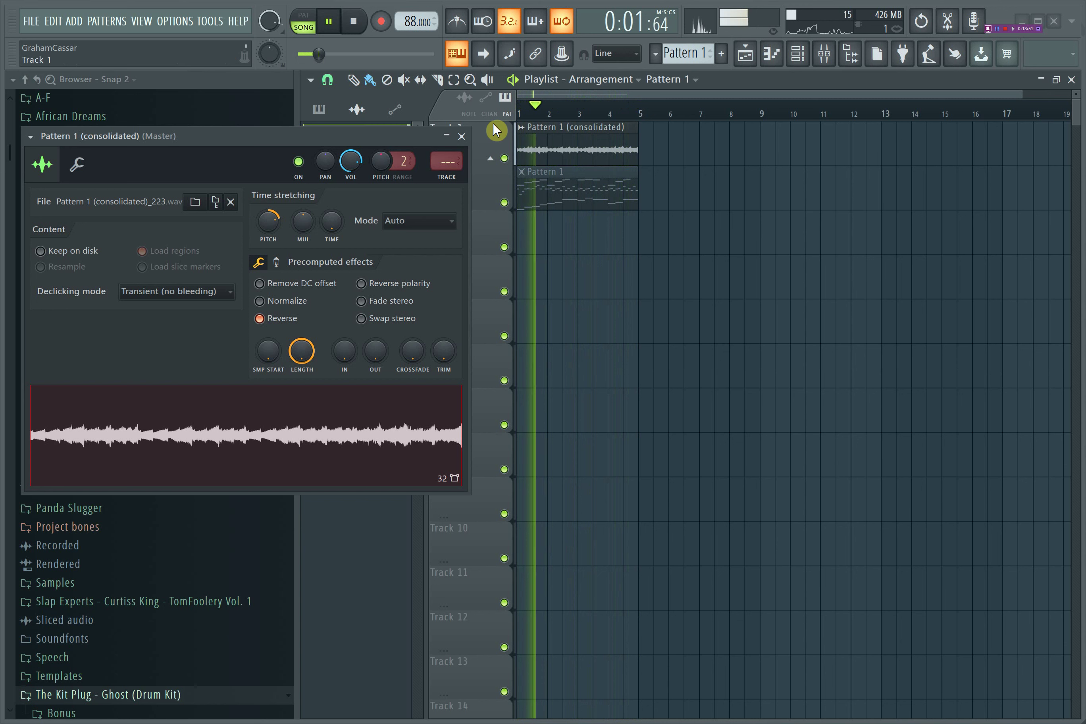
pyautogui.click(462, 136)
pyautogui.press('space')
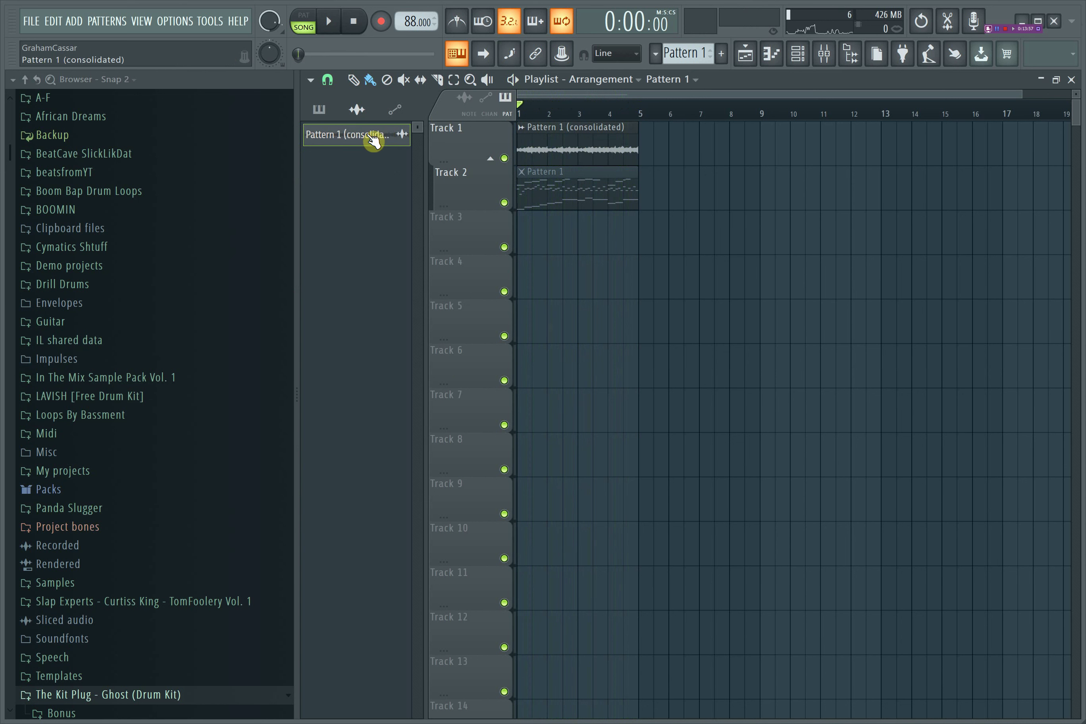
# Unmute the original Pattern 1 clip on Track 2 of the playlist.
pyautogui.click(404, 79)
pyautogui.click(582, 204)
# Show all channels in the channel rack, mute the consolidated audio channel during playback, and stop the song.
pyautogui.click(799, 55)
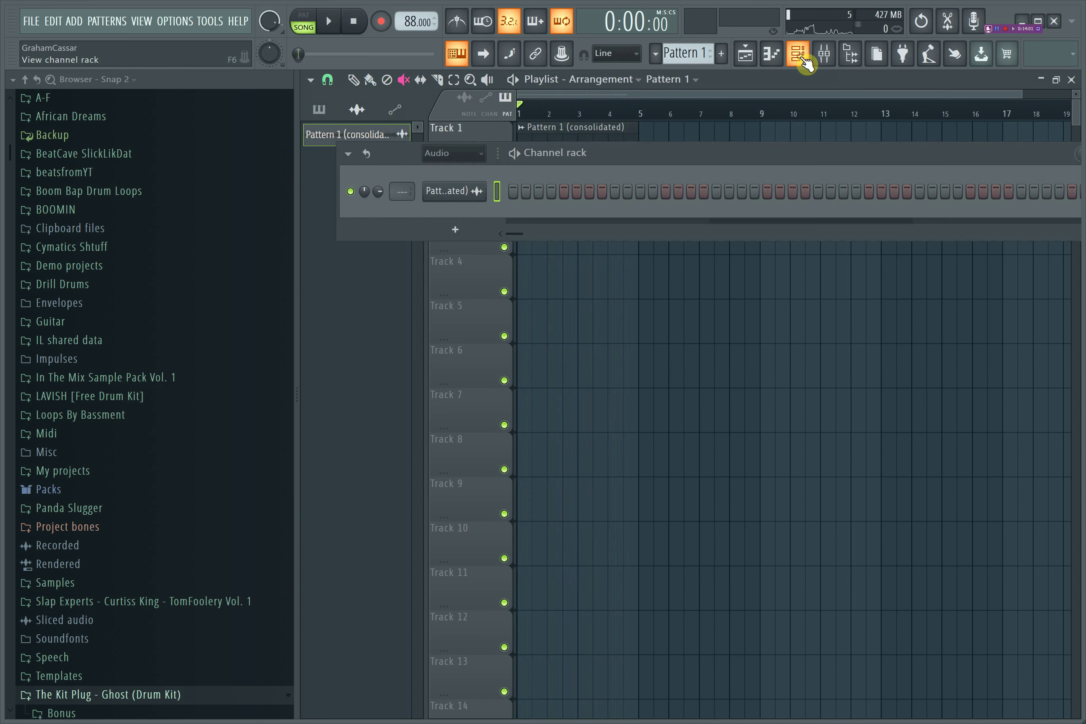
pyautogui.click(453, 153)
pyautogui.click(450, 166)
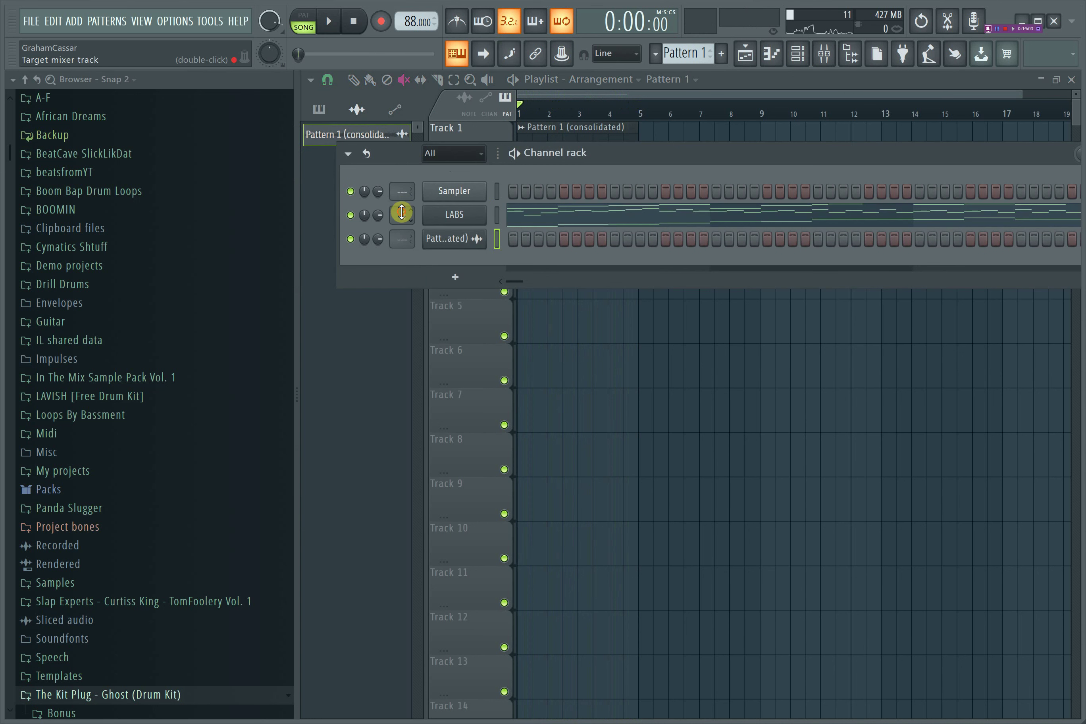
pyautogui.press('space')
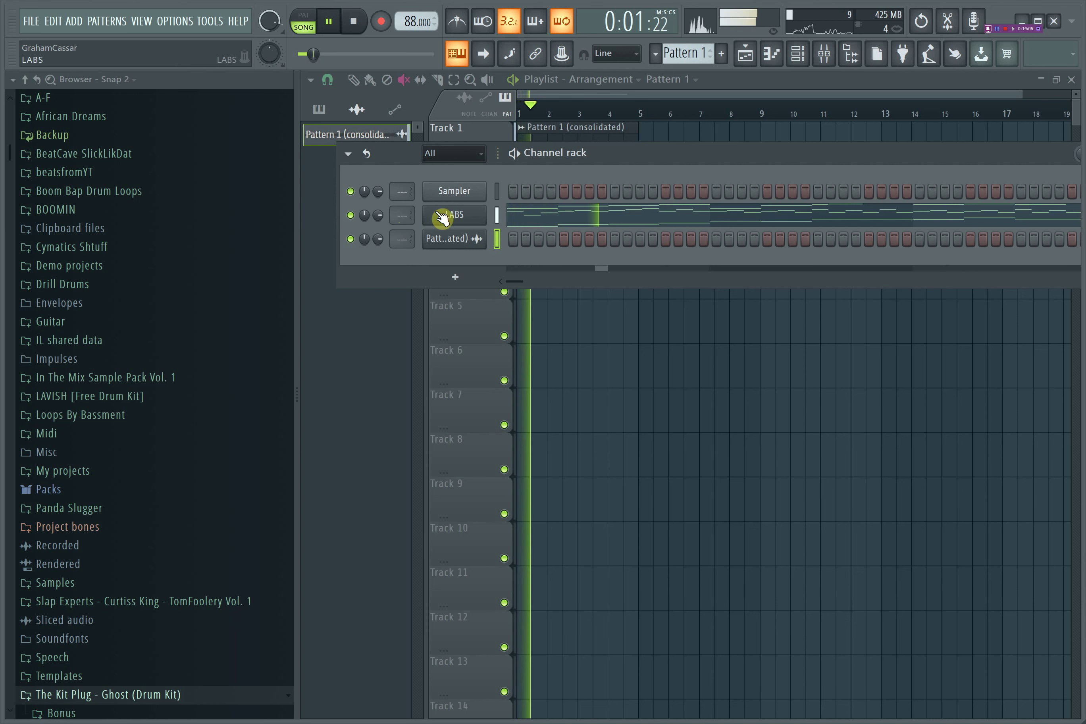
pyautogui.click(351, 240)
pyautogui.click(354, 24)
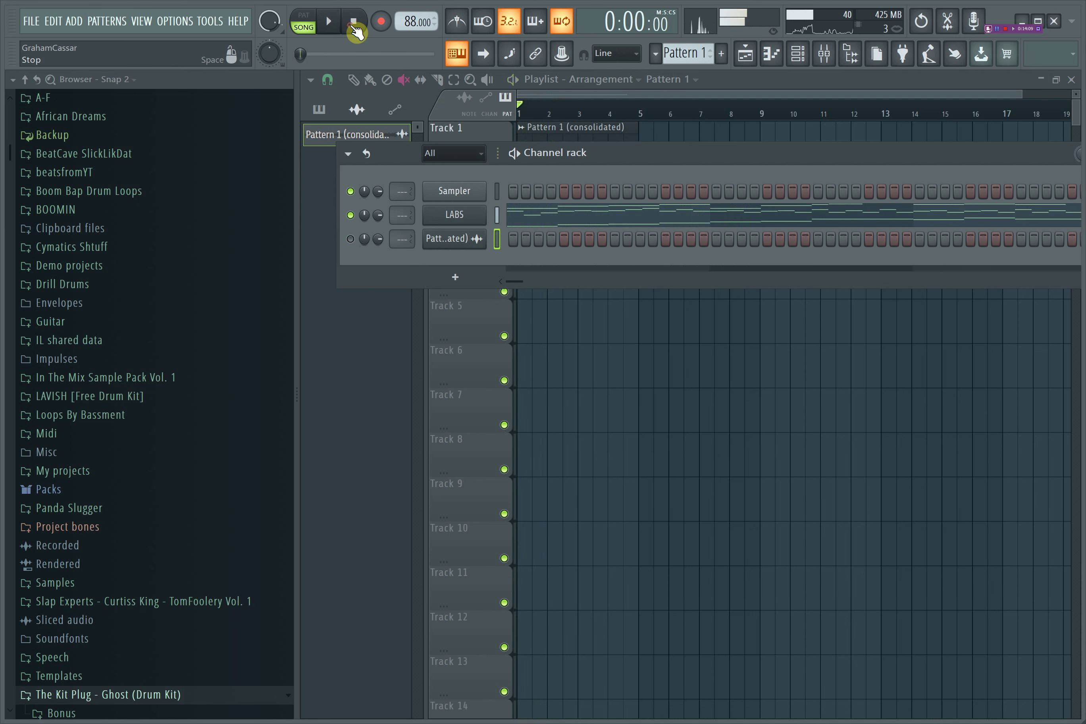
# Play the song and examine the LABS notes in a maximized piano roll showing the whole four-bar loop, and stop playback.
pyautogui.click(337, 26)
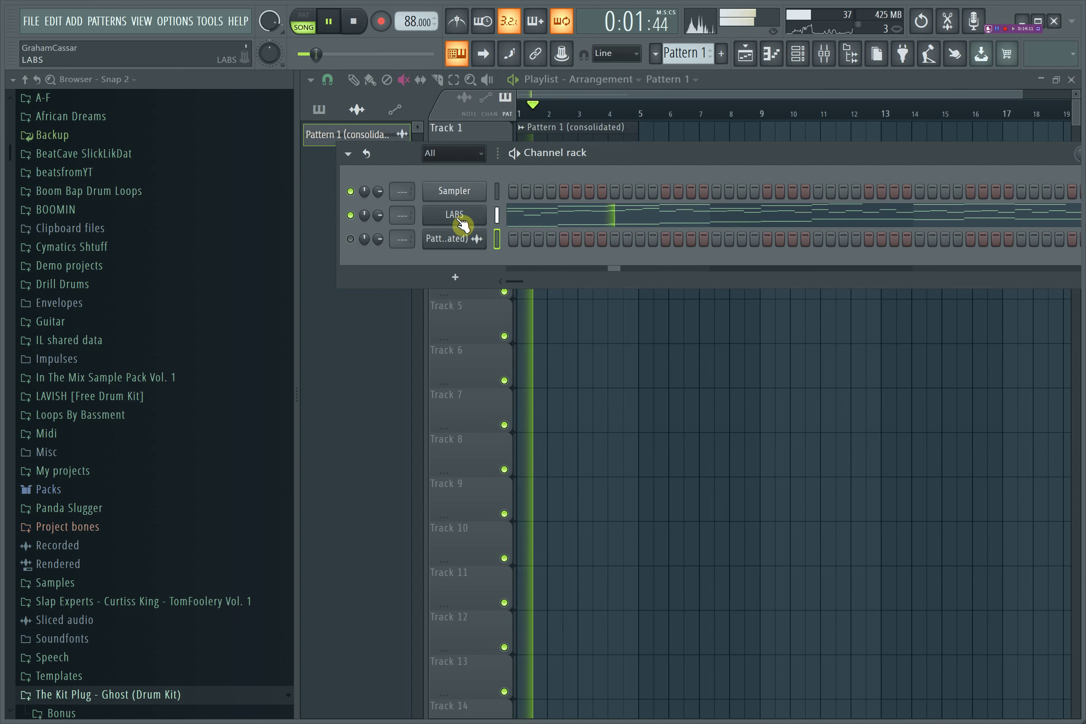
pyautogui.rightClick(493, 214)
pyautogui.click(776, 53)
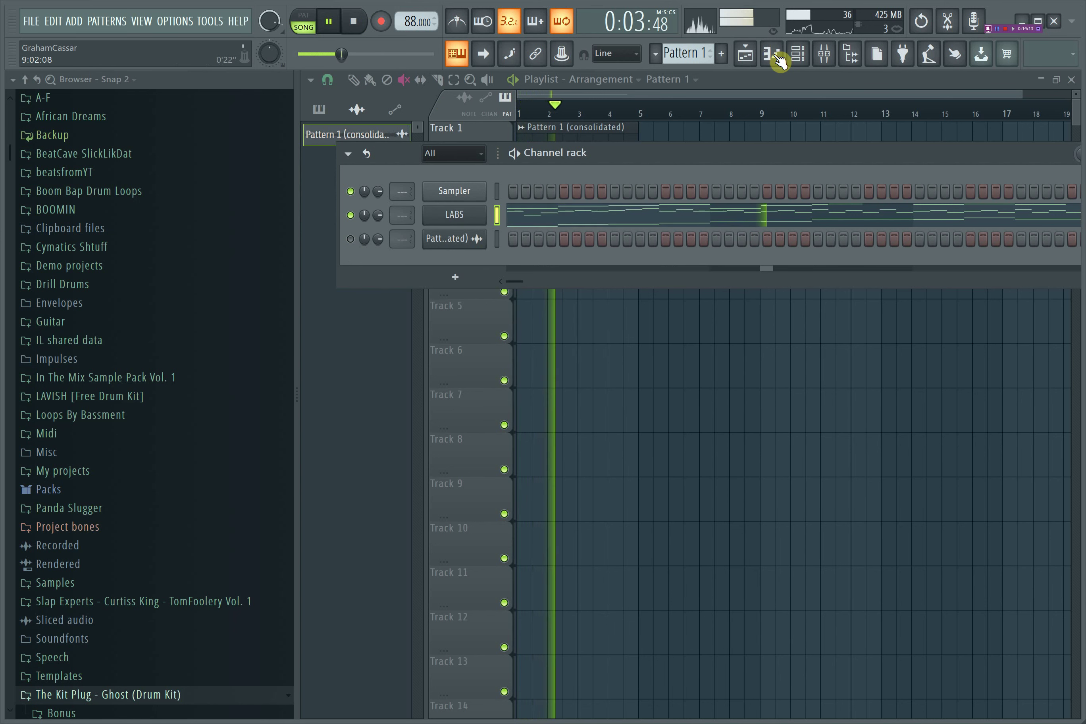
pyautogui.click(772, 55)
pyautogui.click(1061, 82)
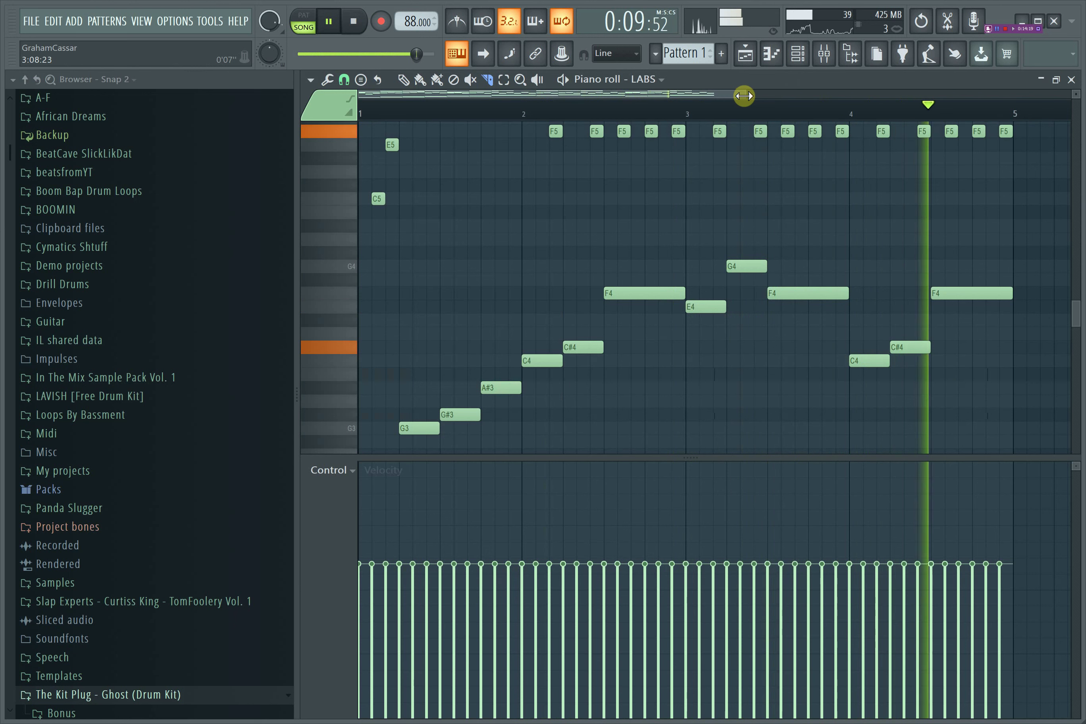
pyautogui.moveTo(743, 95); pyautogui.dragTo(802, 90)
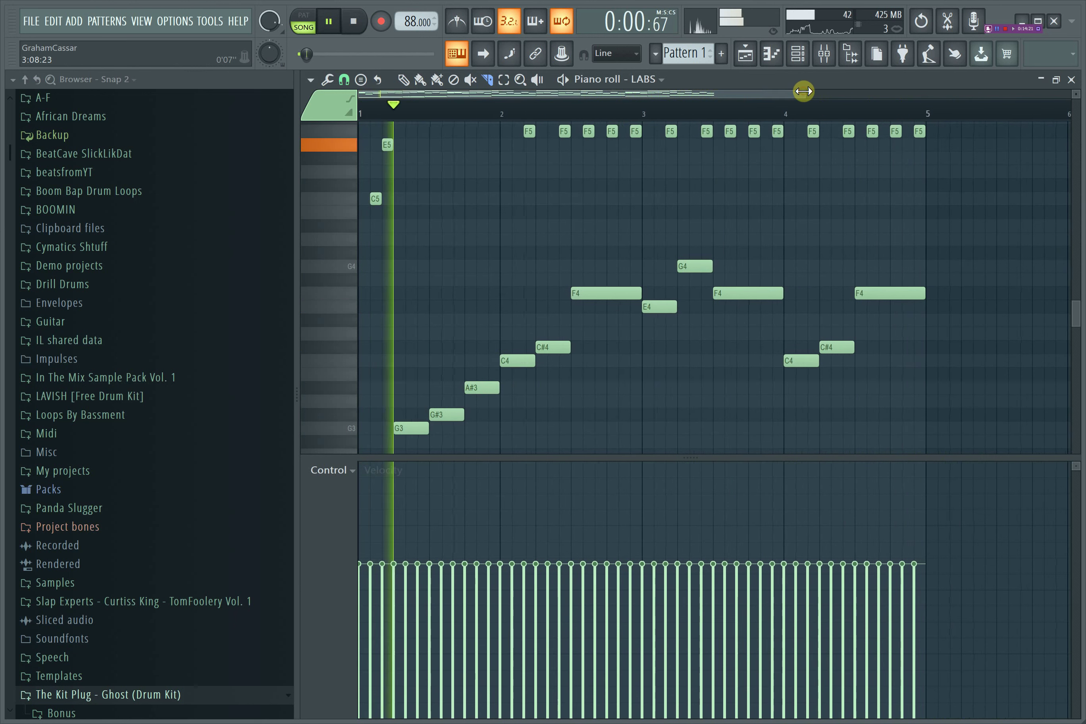
pyautogui.press('space')
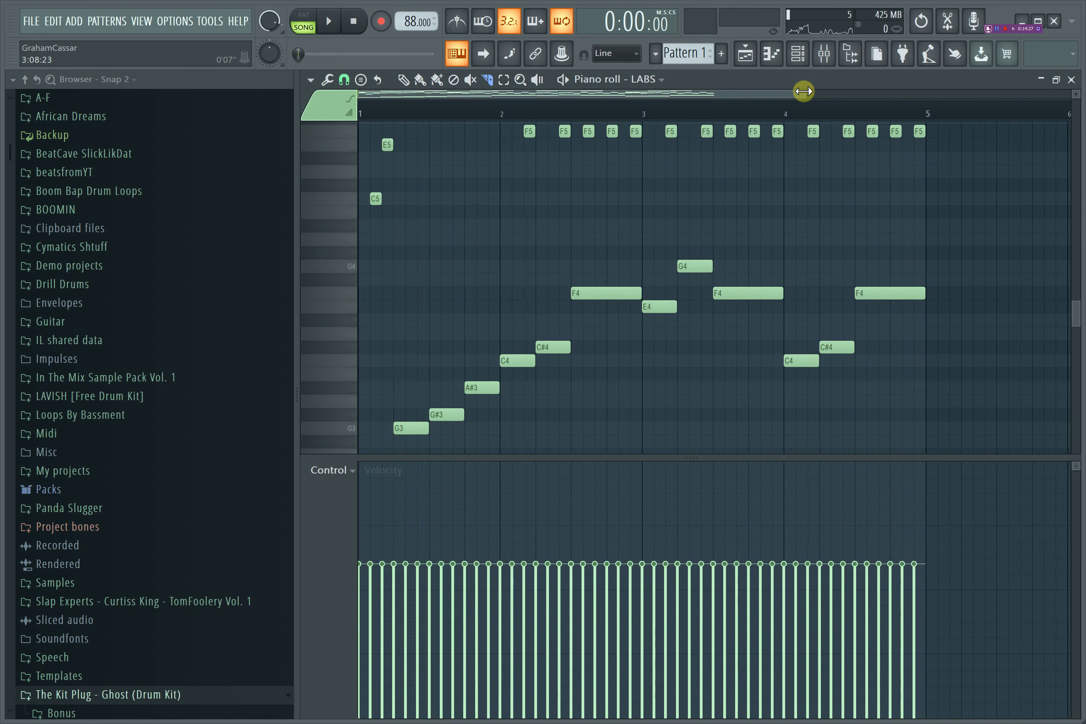
# Audition the LABS melody flipped horizontally with the score flipper, and flip the notes back to their original order.
pyautogui.hotkey('alt', 'y')
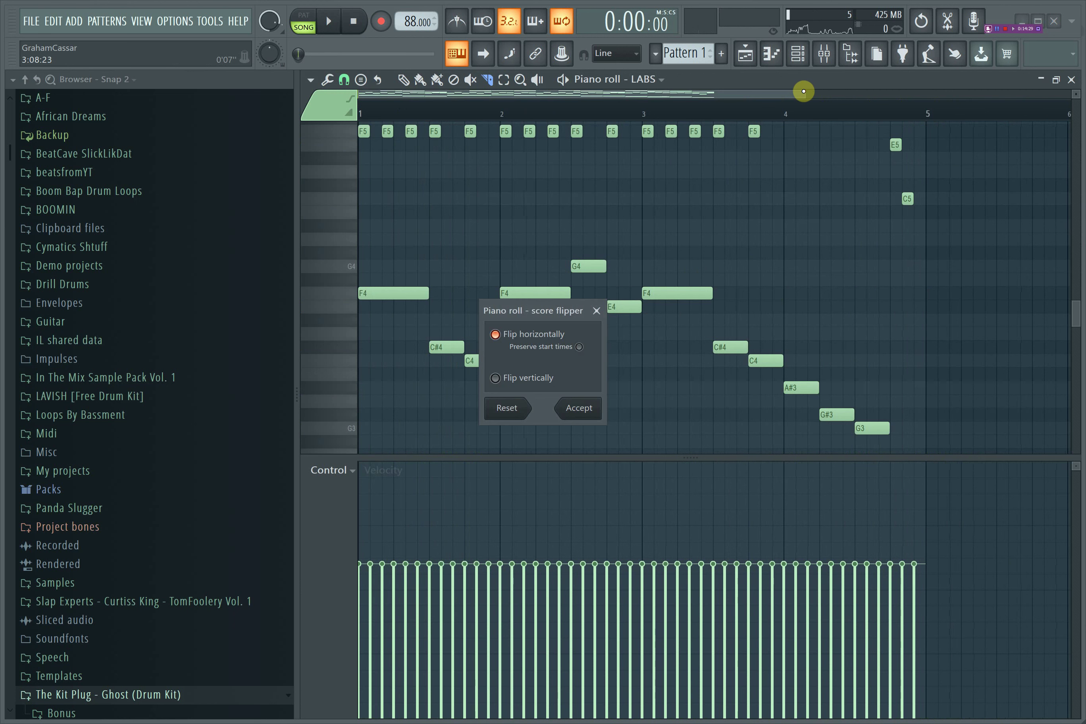
pyautogui.press('Return')
pyautogui.press('space')
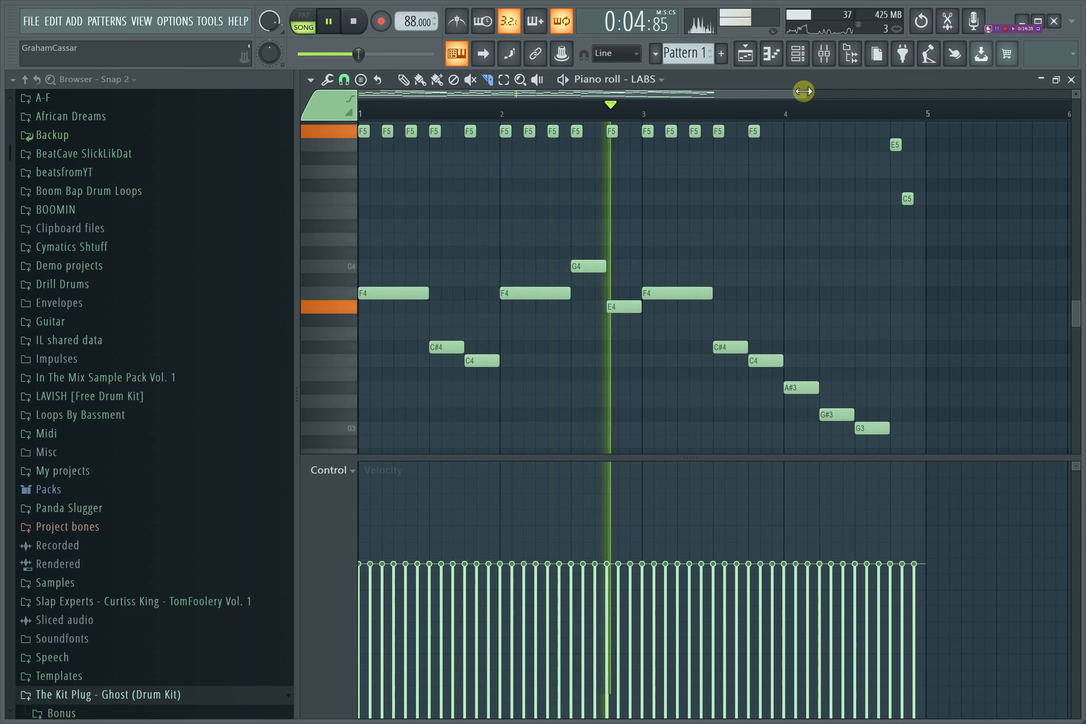
pyautogui.hotkey('alt', 'y')
pyautogui.press('Return')
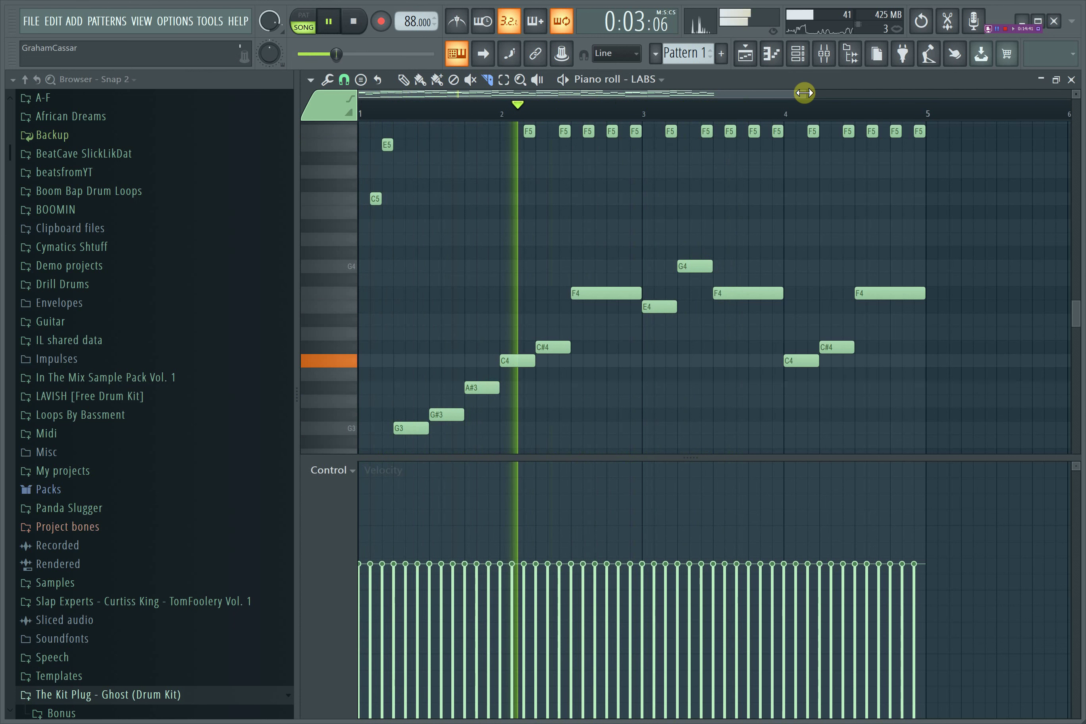
pyautogui.press('space')
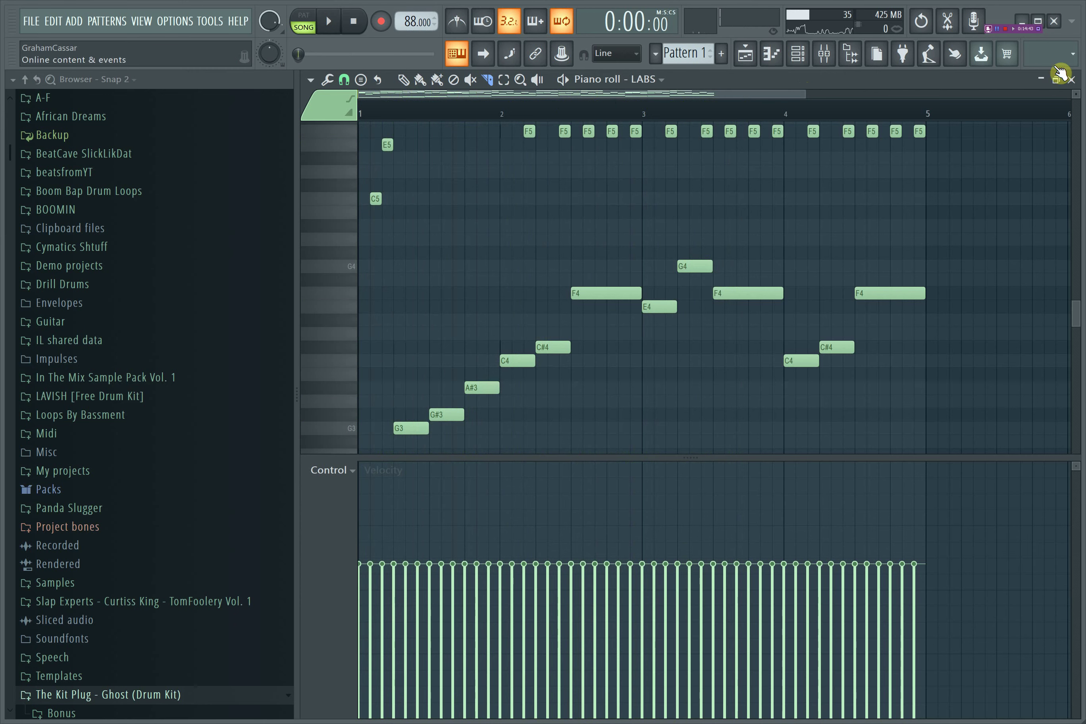
# Return to the playlist and consolidate the Pattern 1 clip on Track 2 into an audio clip.
pyautogui.click(1037, 79)
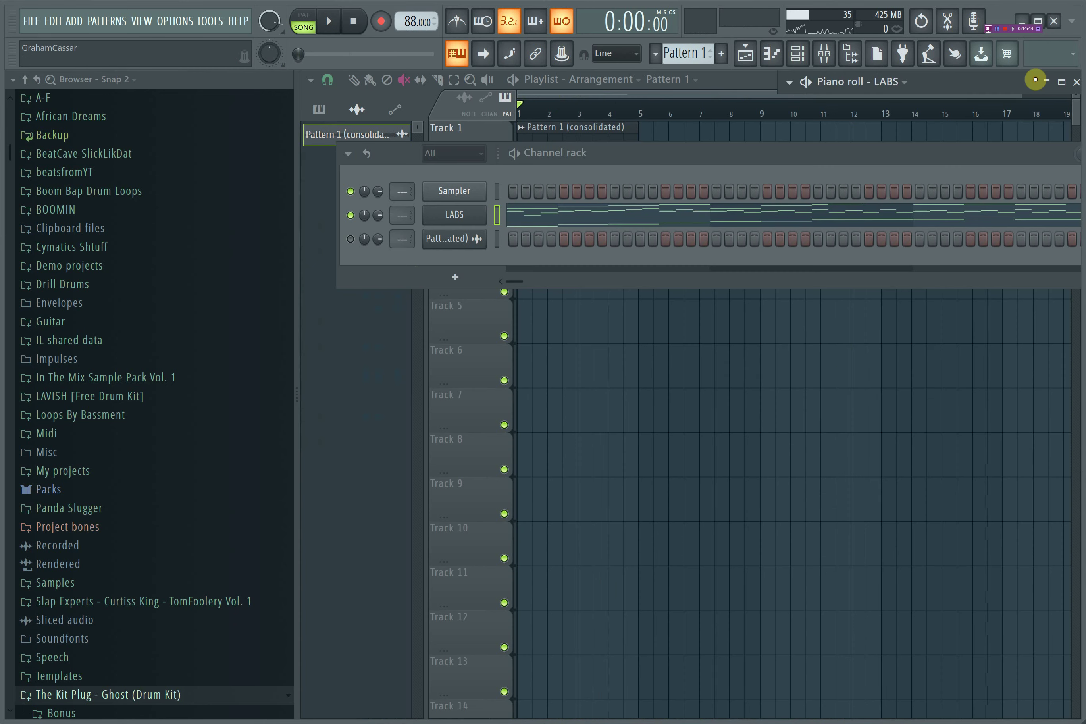
pyautogui.click(364, 312)
pyautogui.click(546, 205)
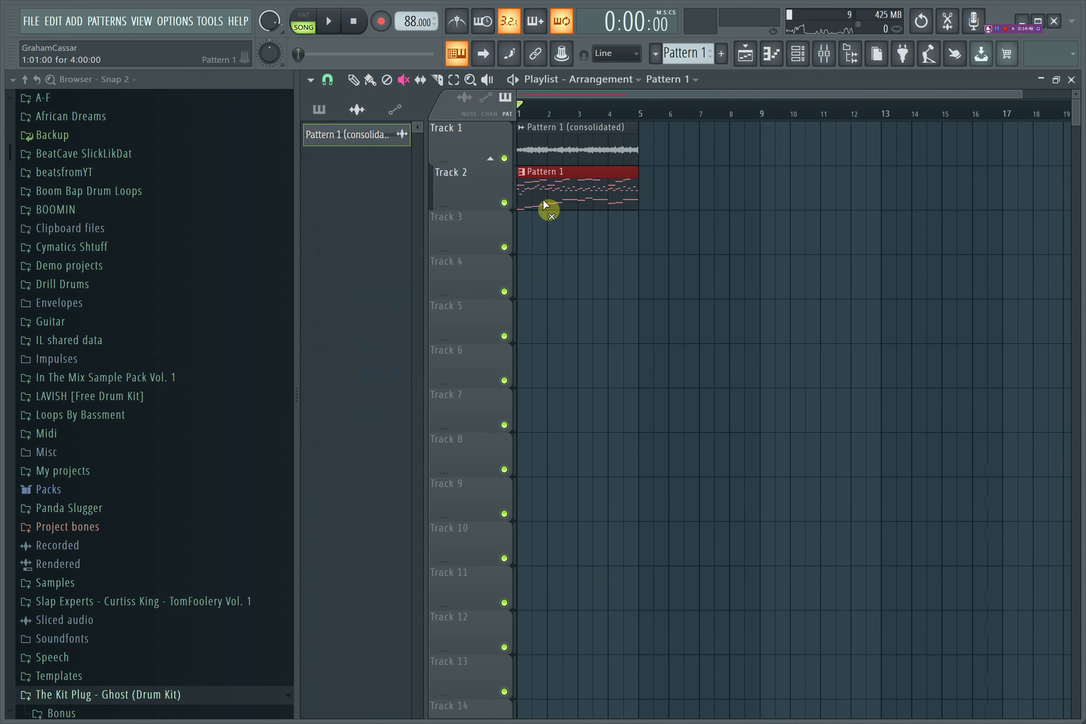
pyautogui.hotkey('ctrl', 'alt', 'c')
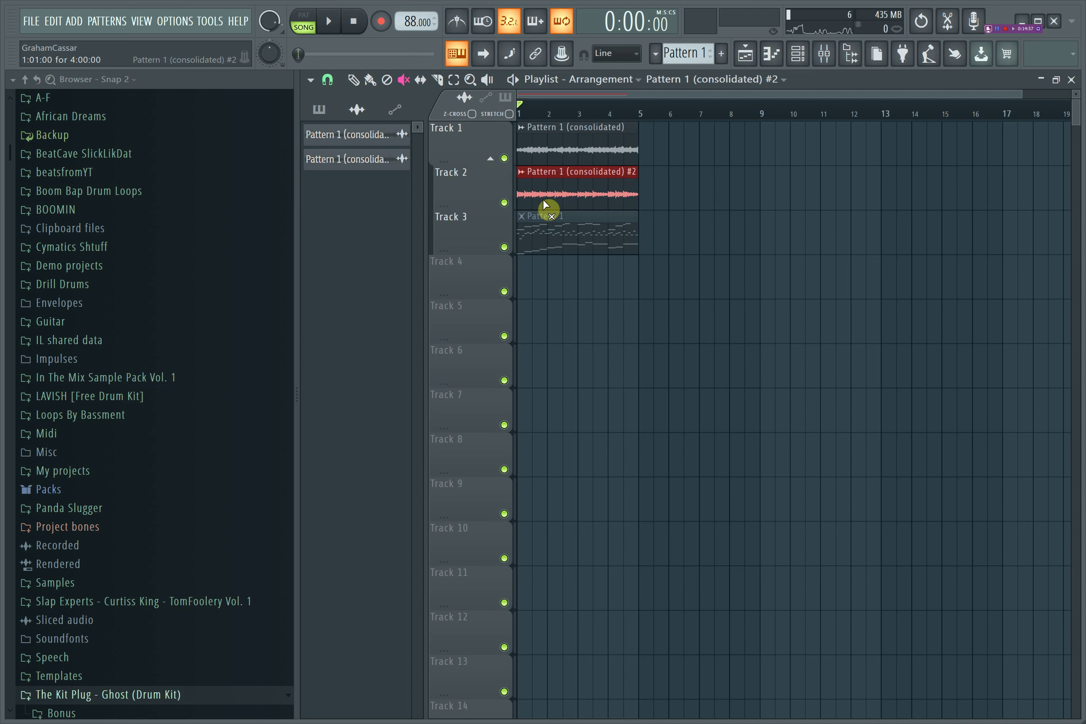
# Open the channel settings of the new audio clip on Track 2 and start saving its sample as a file.
pyautogui.click(519, 172)
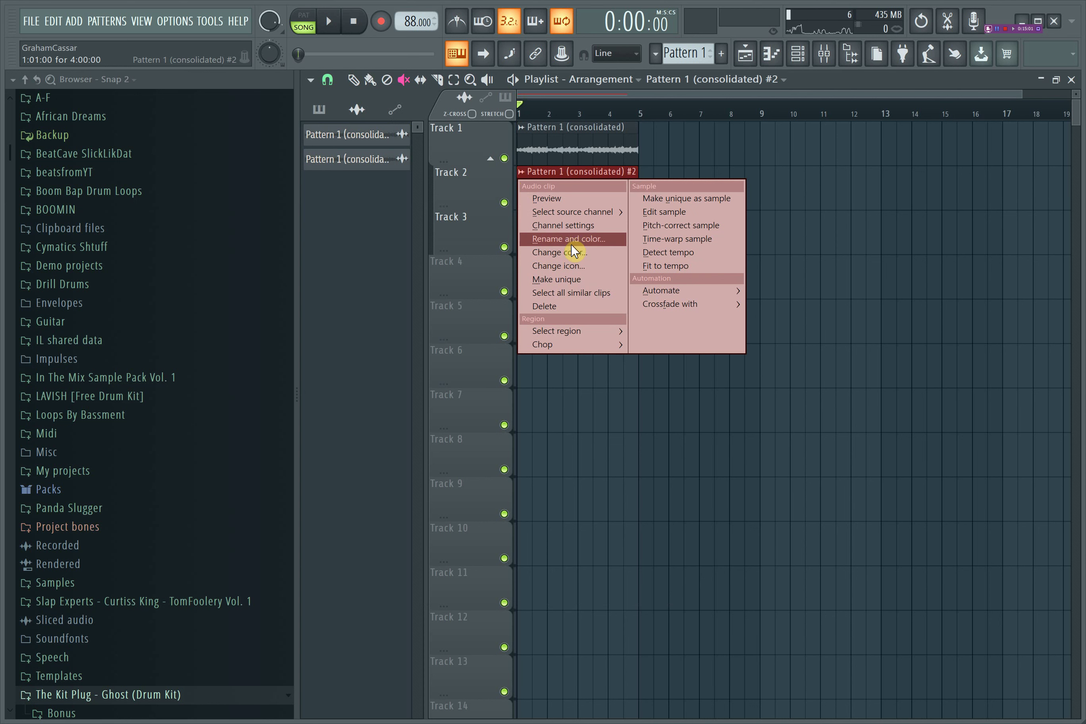
pyautogui.click(558, 224)
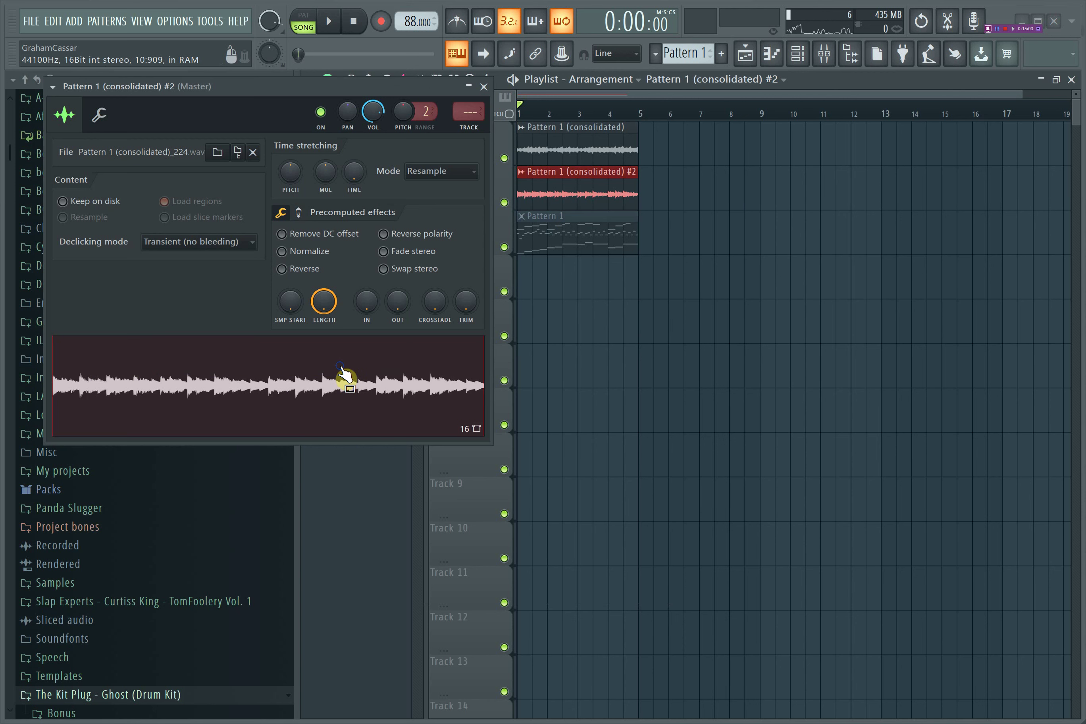
pyautogui.rightClick(343, 370)
pyautogui.click(382, 391)
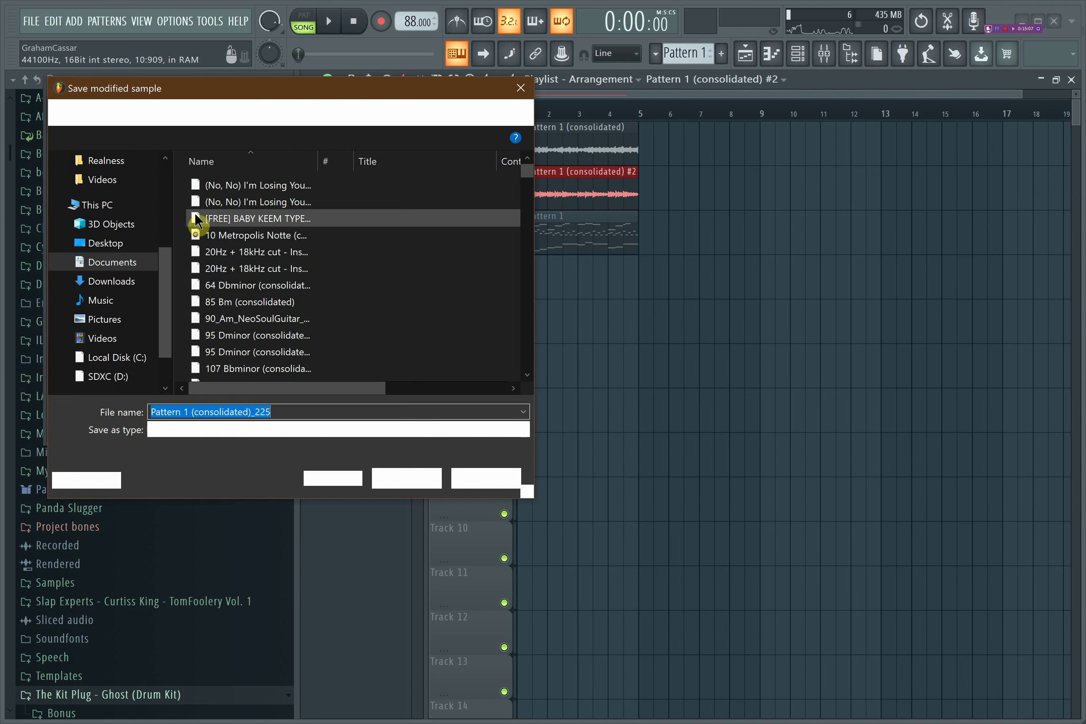
# Choose the Loop Pack Upcoming folder inside sd shtuff as the save location.
pyautogui.scroll(1, 112, 262)
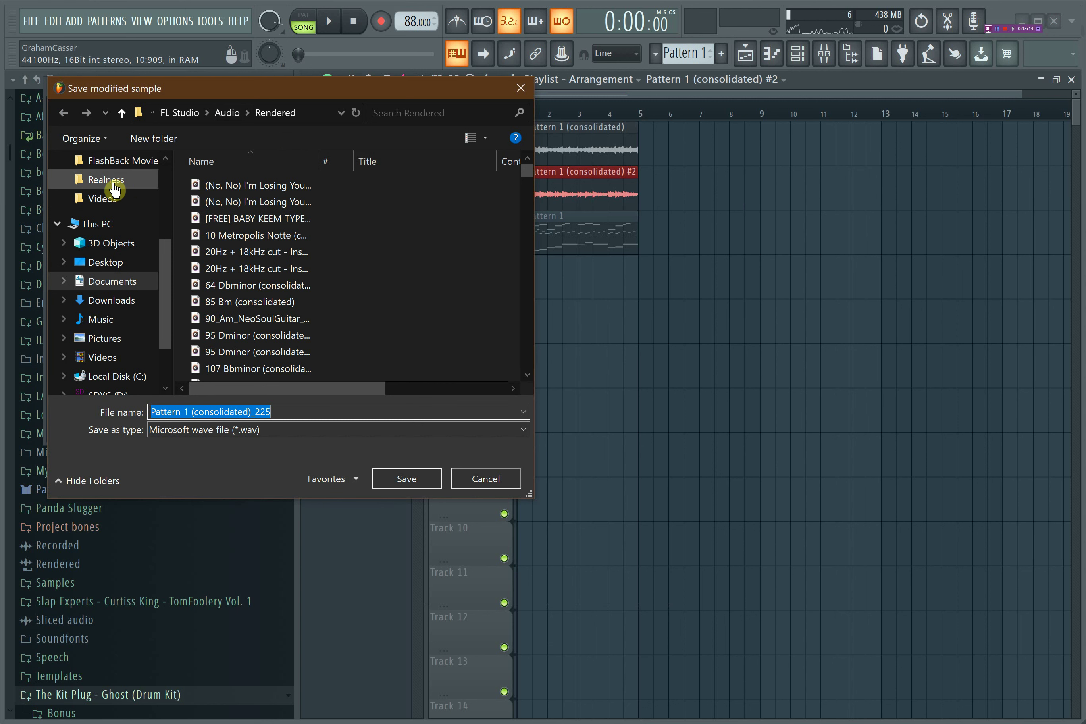
pyautogui.scroll(4, 112, 201)
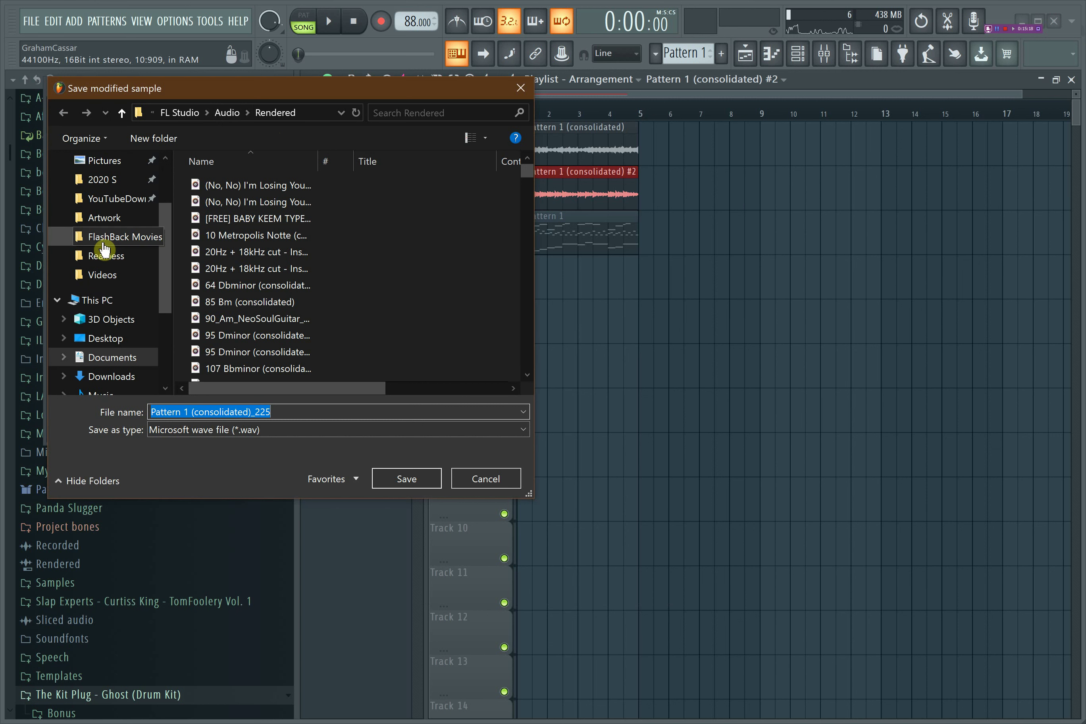
pyautogui.click(105, 242)
pyautogui.click(105, 255)
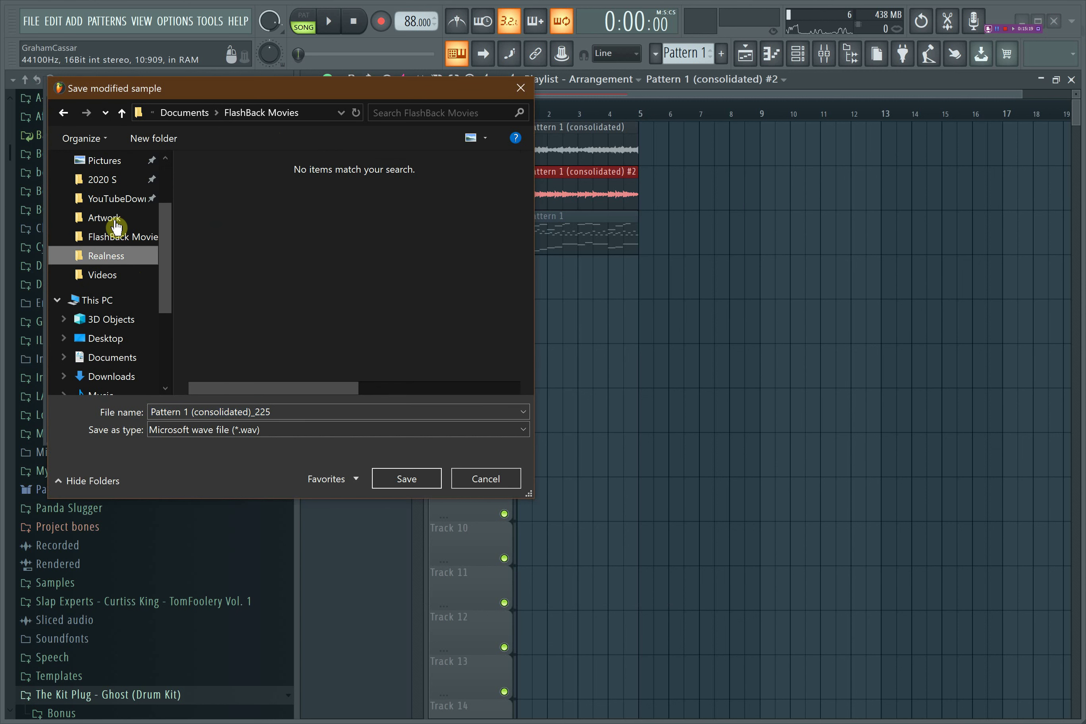
pyautogui.click(227, 112)
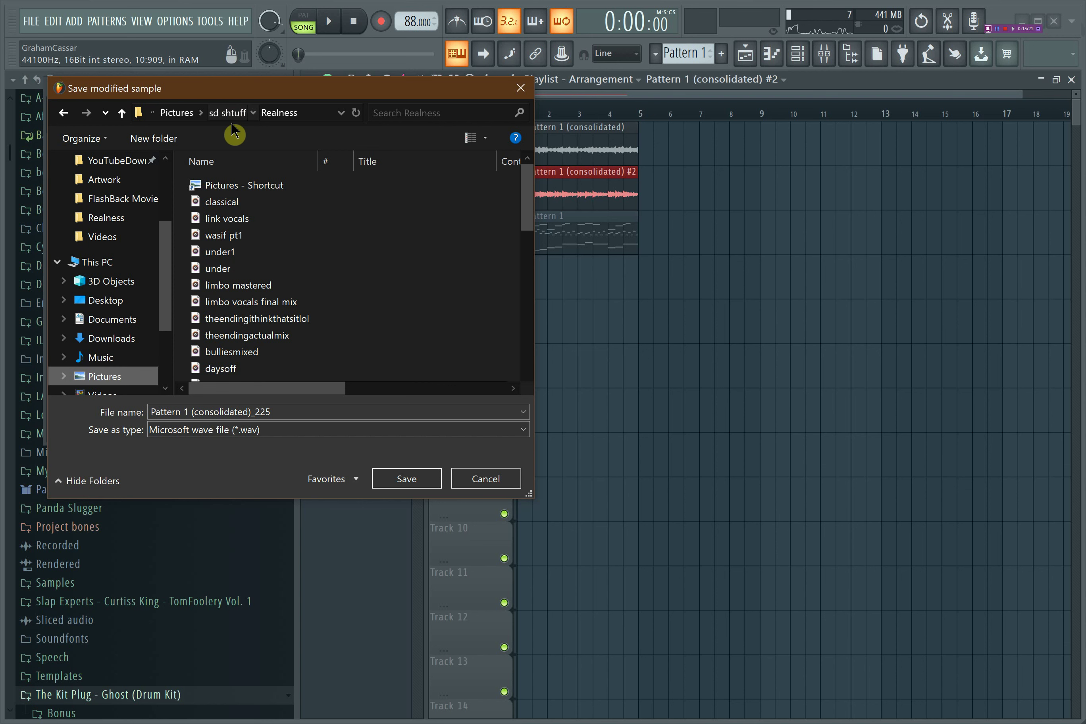
pyautogui.scroll(-5, 347, 283)
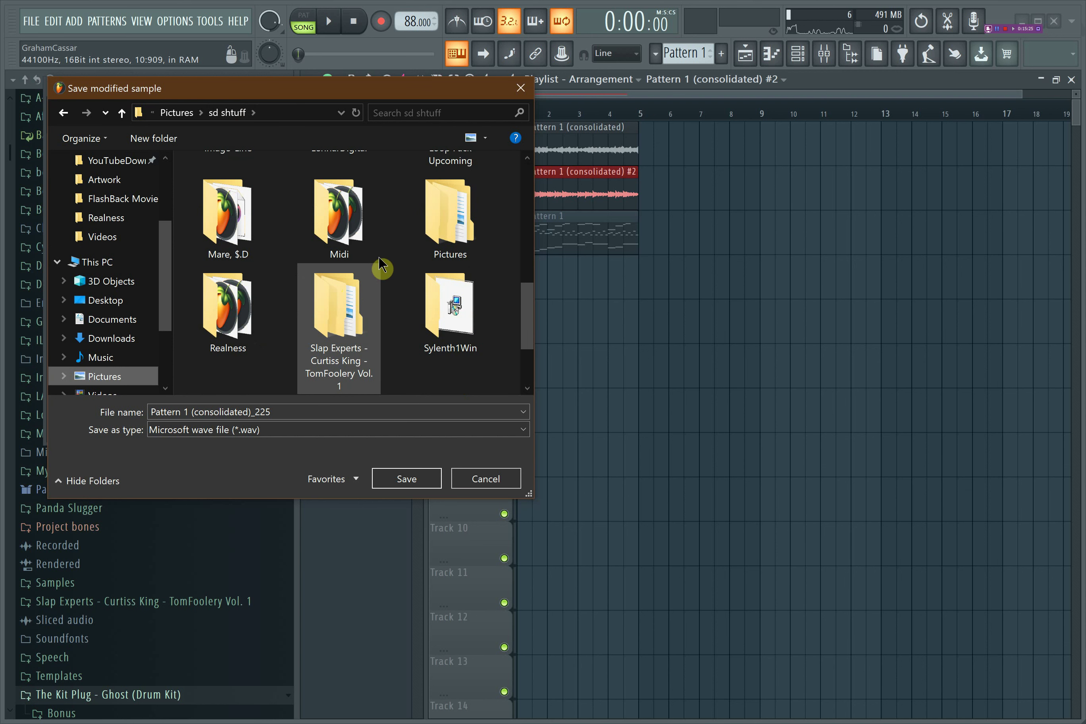
pyautogui.click(446, 162)
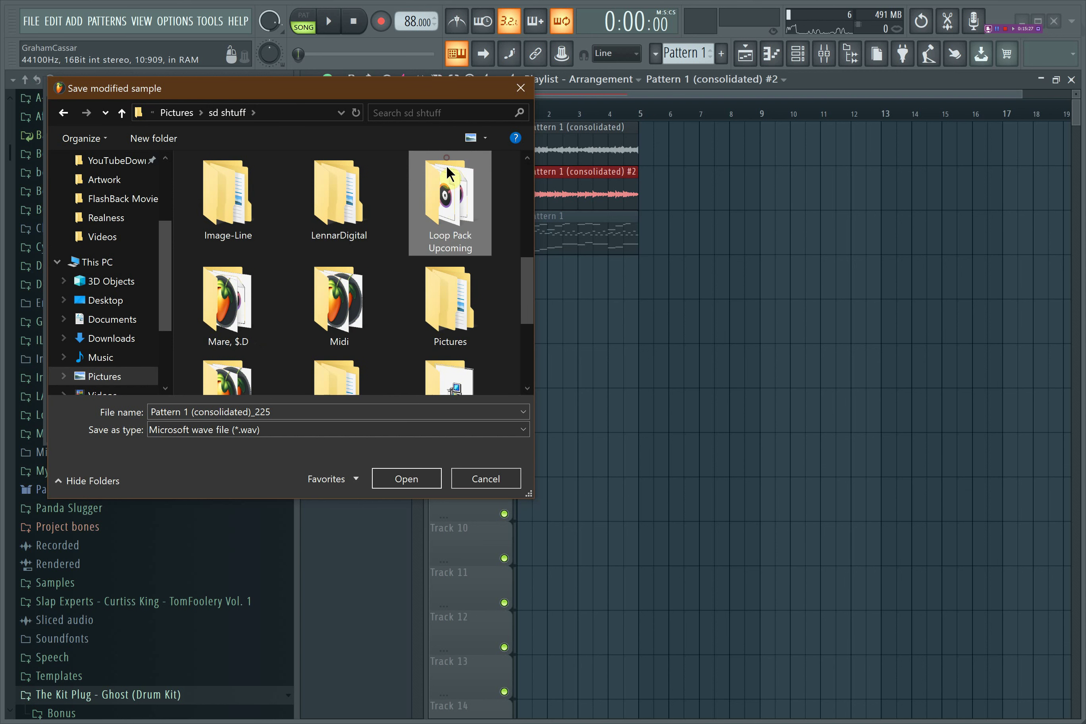
pyautogui.doubleClick(452, 194)
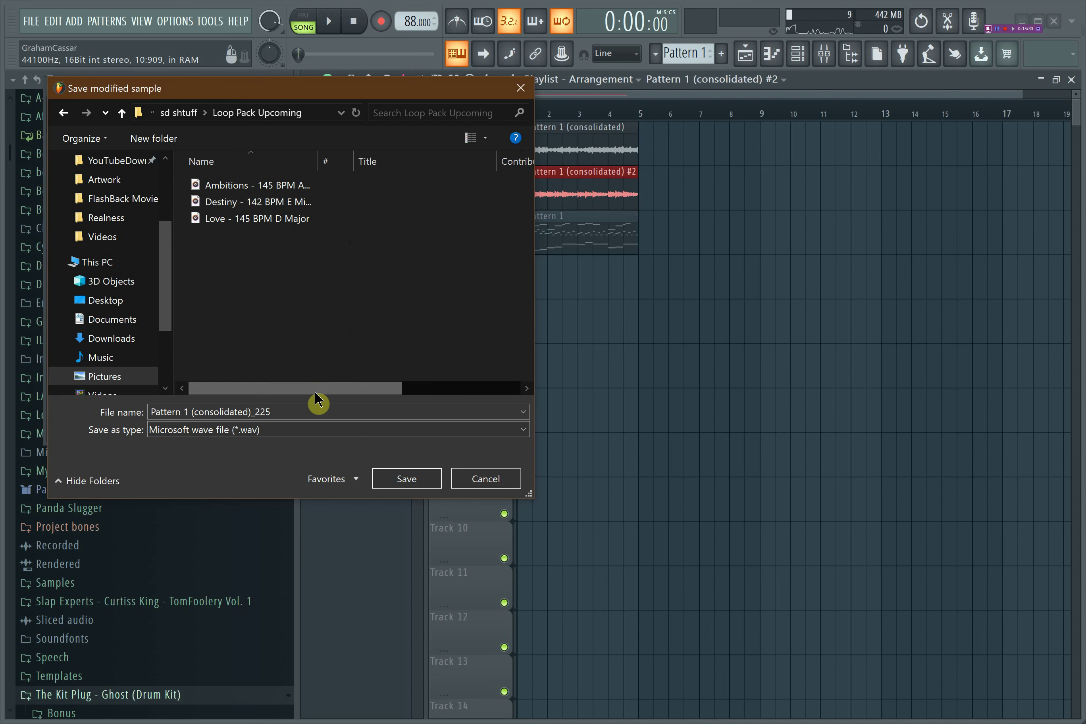
# Save the sample as "Retrograde - 88 BPM F Minor" in wave format and close the clip's channel settings.
pyautogui.tripleClick(289, 411)
pyautogui.press('BackSpace')
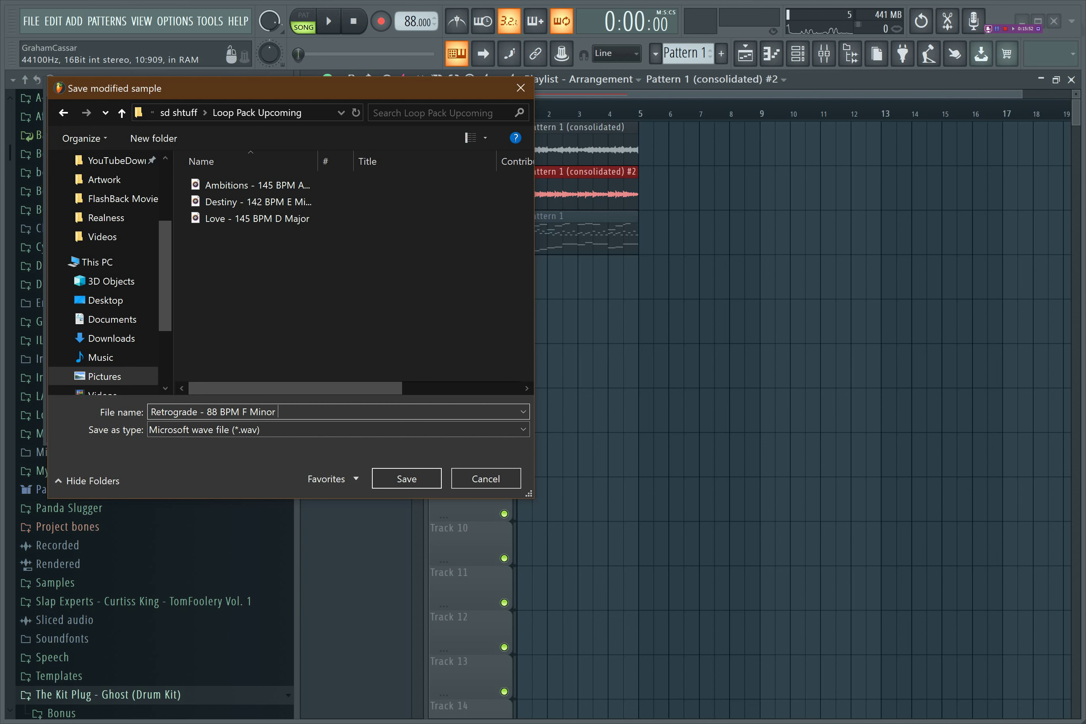
pyautogui.click(252, 411)
pyautogui.click(406, 478)
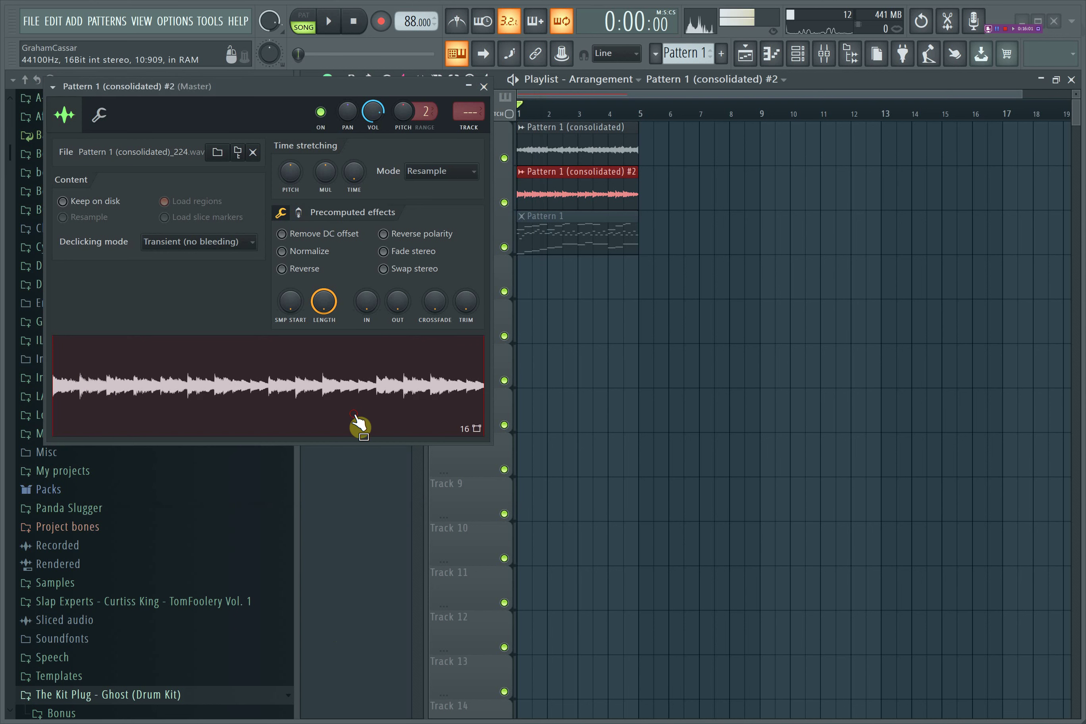
pyautogui.click(485, 88)
# Play the song, examine the low and high LABS notes in the maximized piano roll, and stop playback.
pyautogui.press('space')
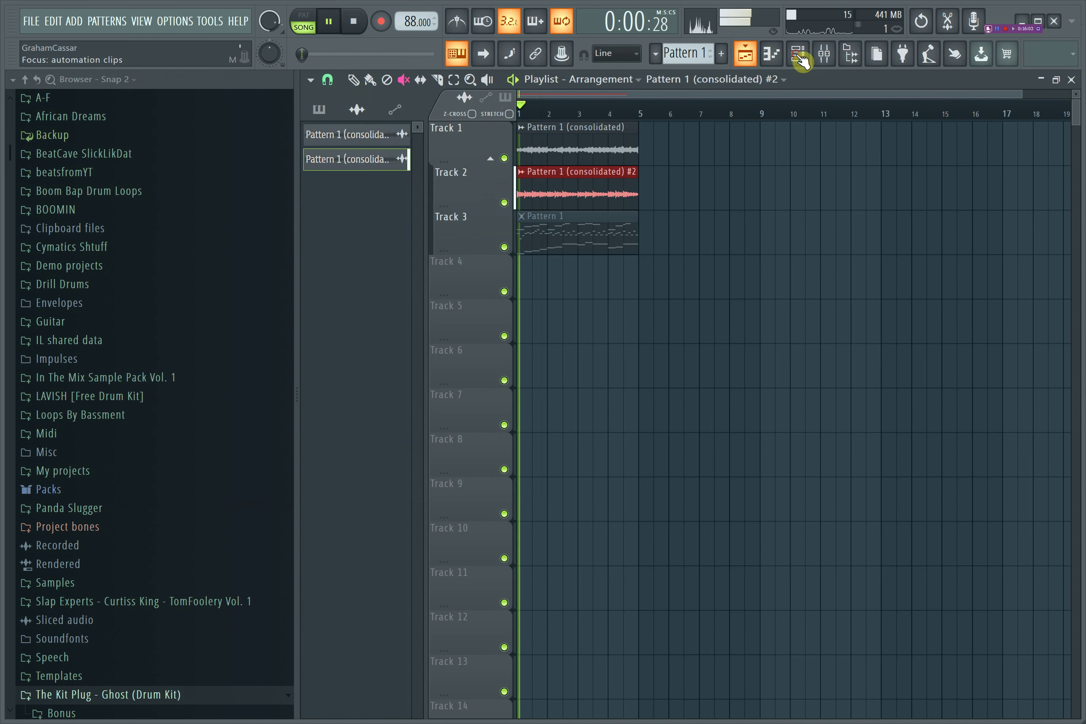
pyautogui.click(798, 55)
pyautogui.click(454, 153)
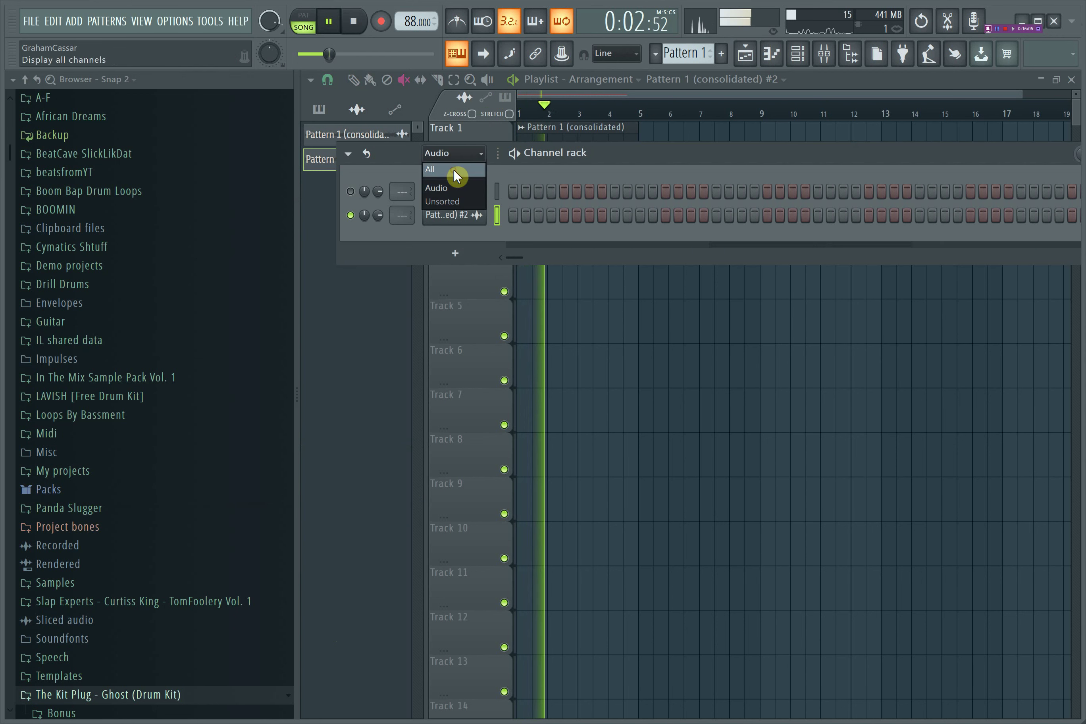
pyautogui.click(453, 169)
pyautogui.rightClick(463, 217)
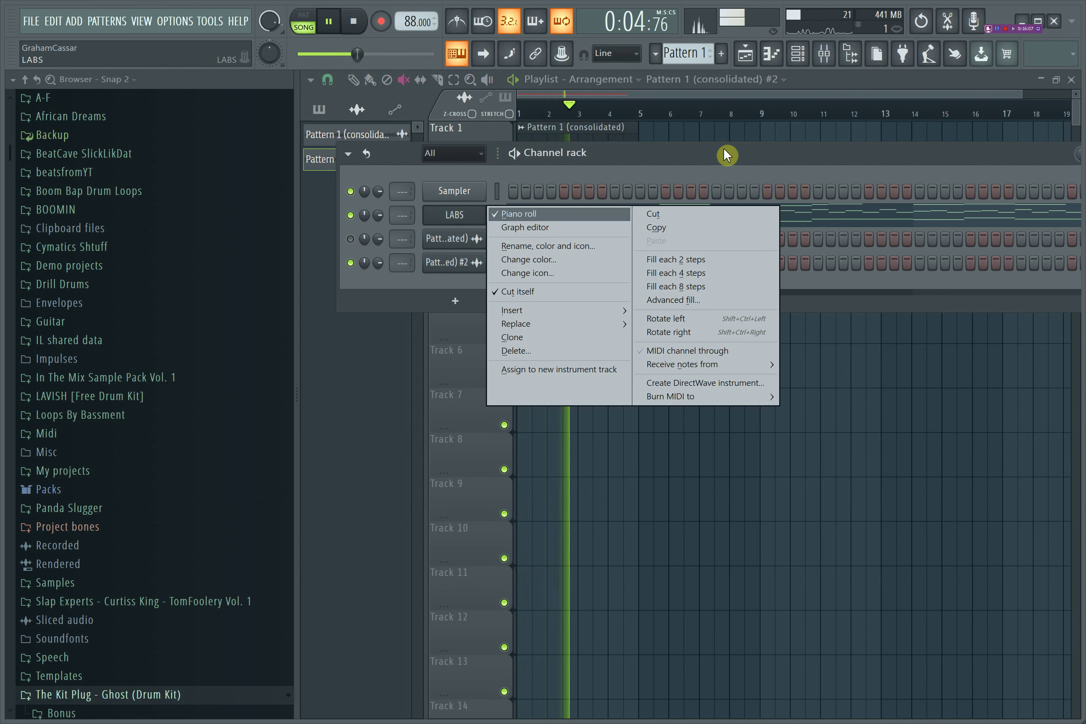
pyautogui.click(772, 62)
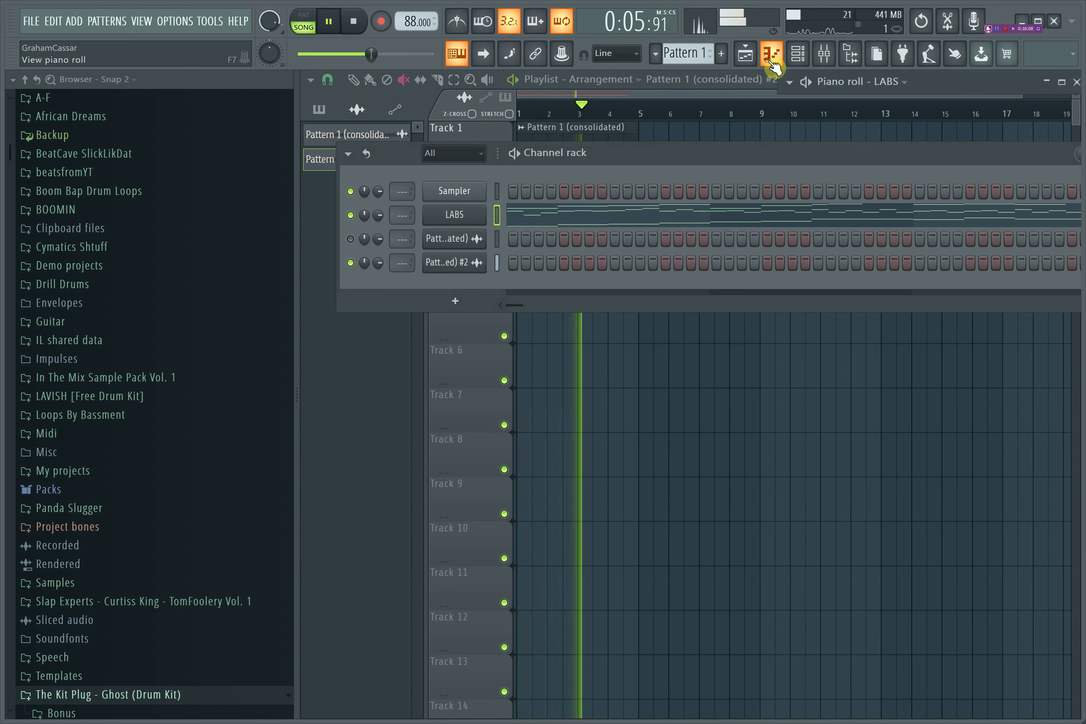
pyautogui.click(1056, 79)
pyautogui.scroll(-5, 514, 305)
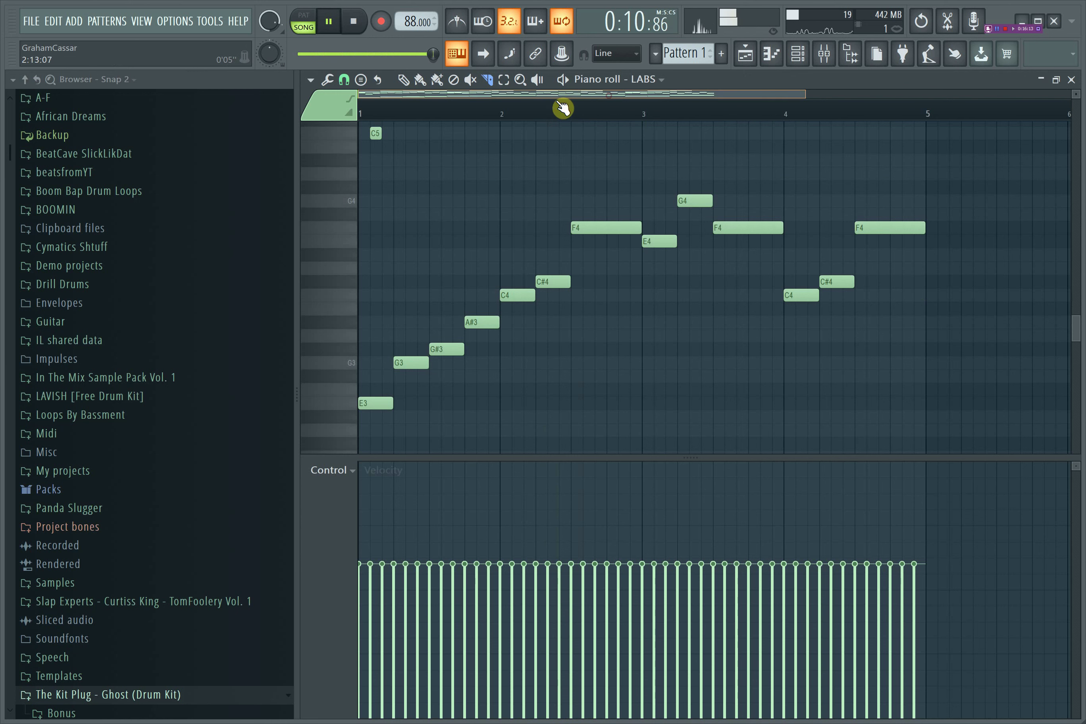
pyautogui.scroll(10, 499, 260)
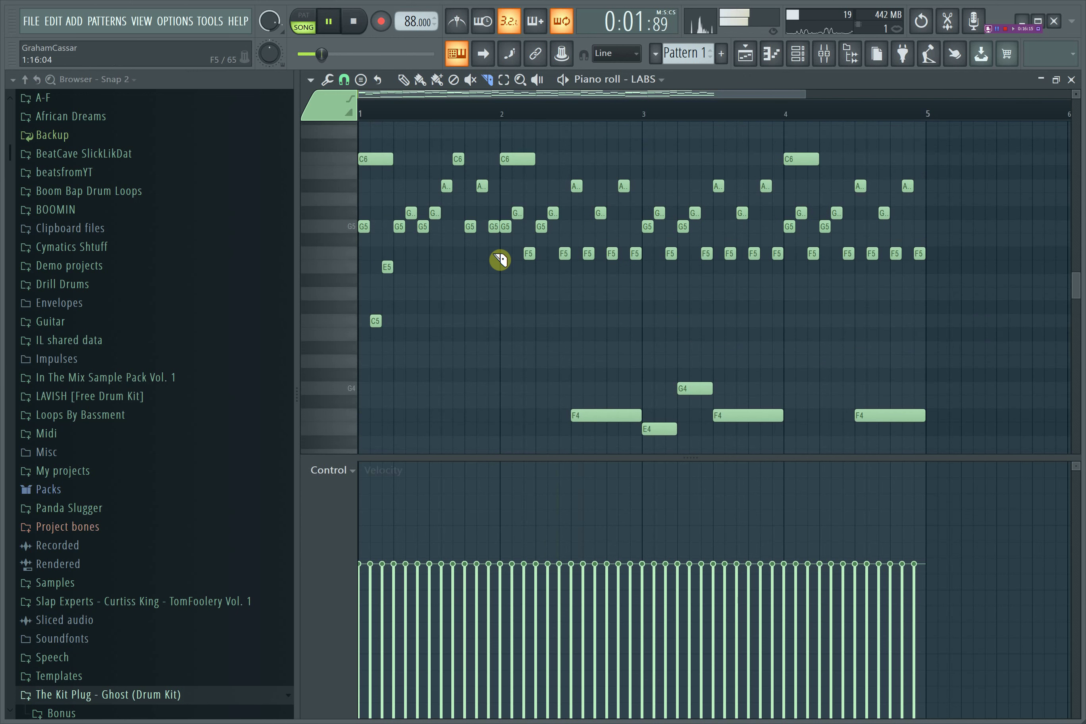
pyautogui.press('space')
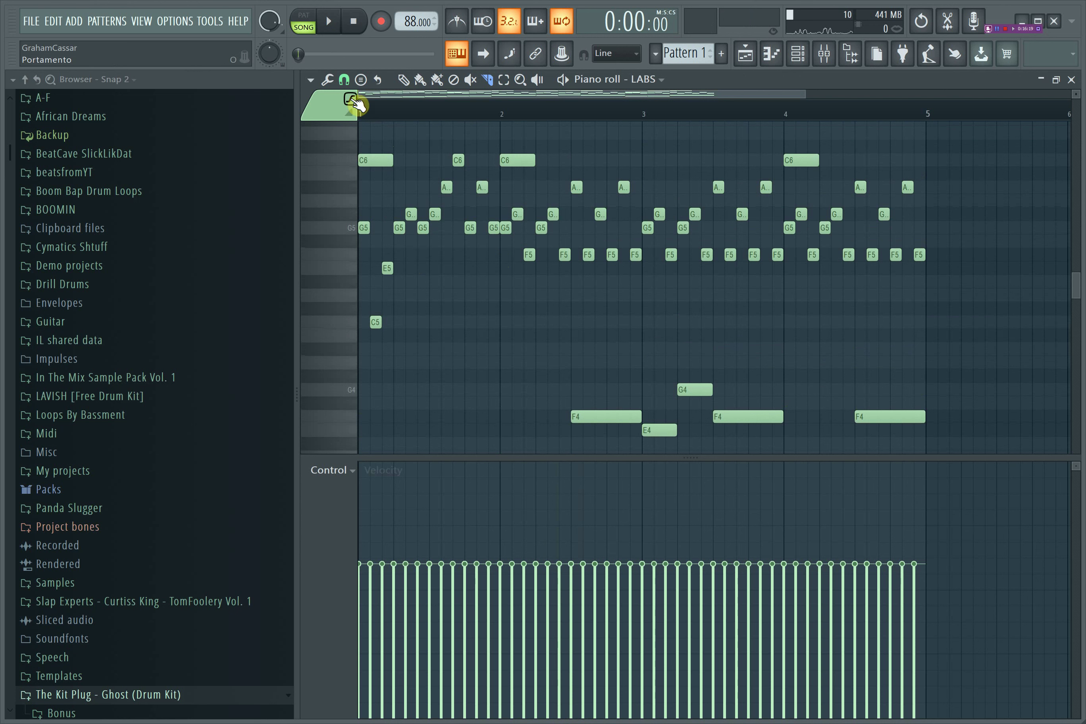
pyautogui.click(318, 81)
pyautogui.moveTo(350, 169)
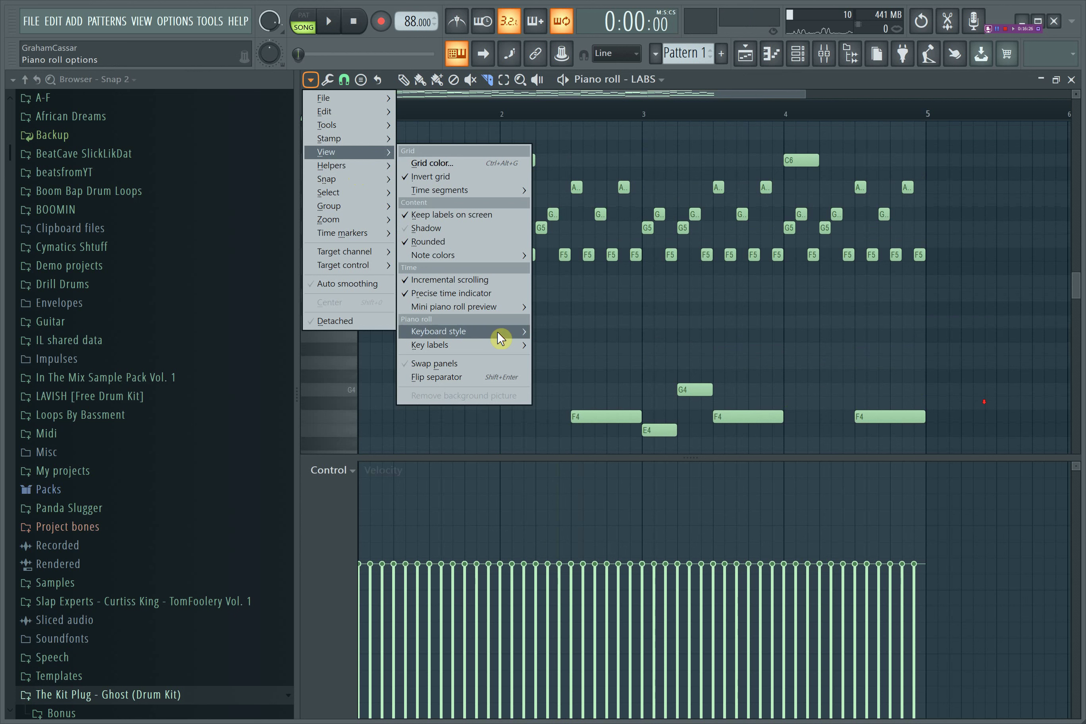
pyautogui.click(872, 287)
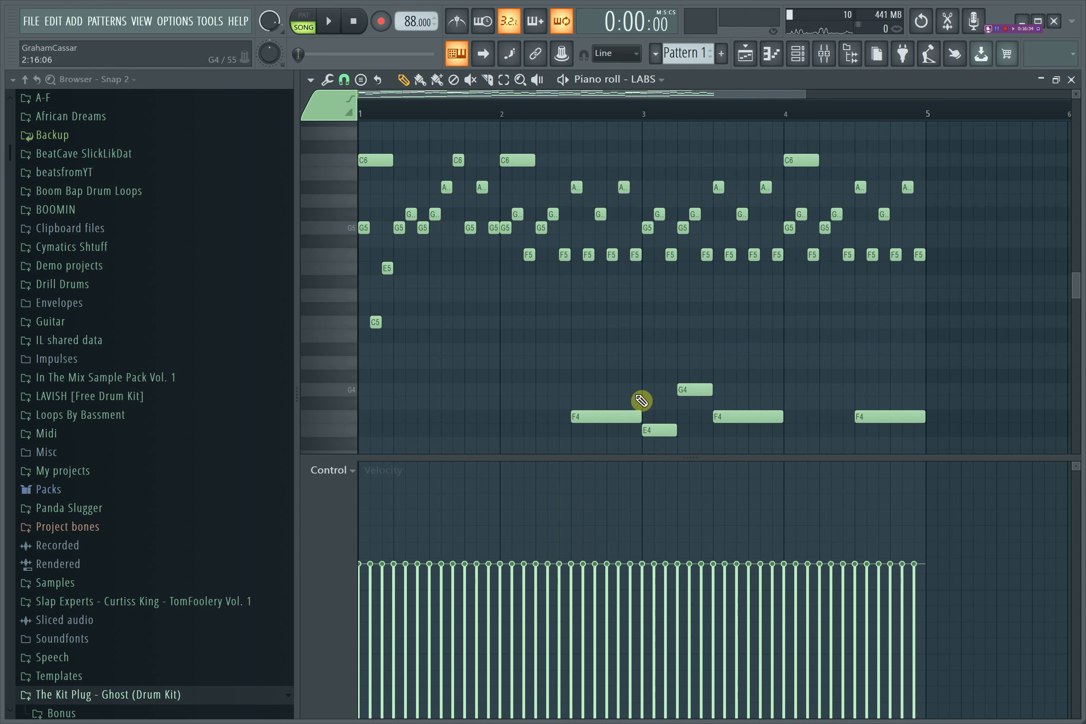
# Try transposing all LABS notes up two semitones, restore their original pitches, and minimize the piano roll.
pyautogui.hotkey('shift', 'Up')
pyautogui.hotkey('shift', 'Up')
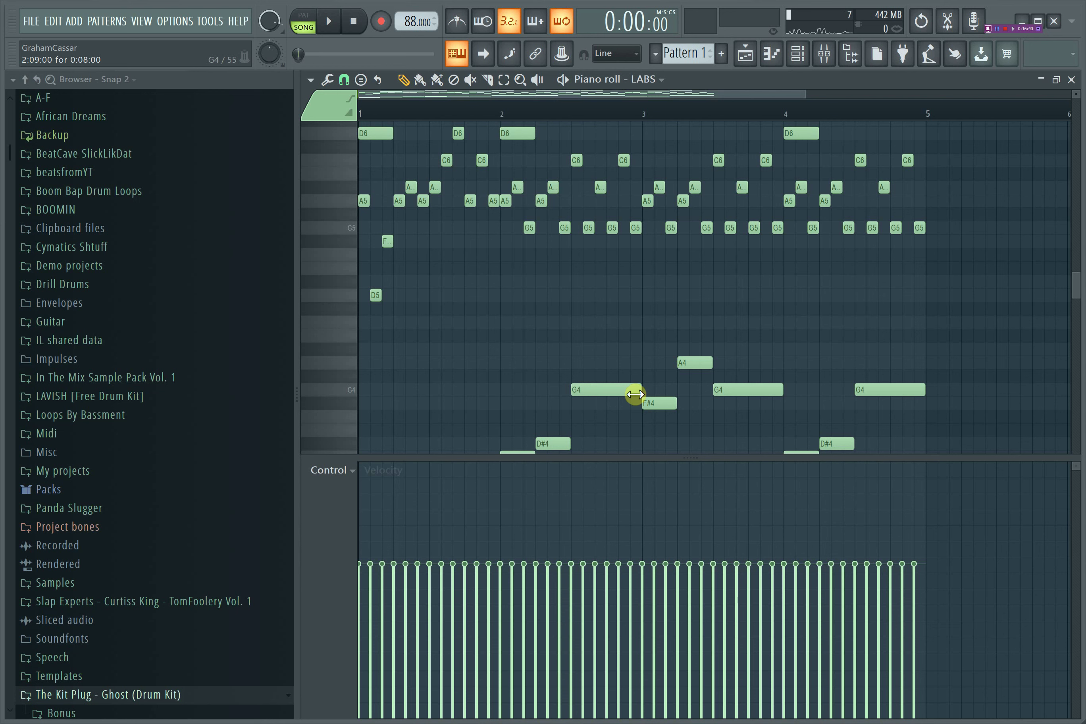
pyautogui.scroll(-3, 554, 376)
pyautogui.scroll(1, 553, 376)
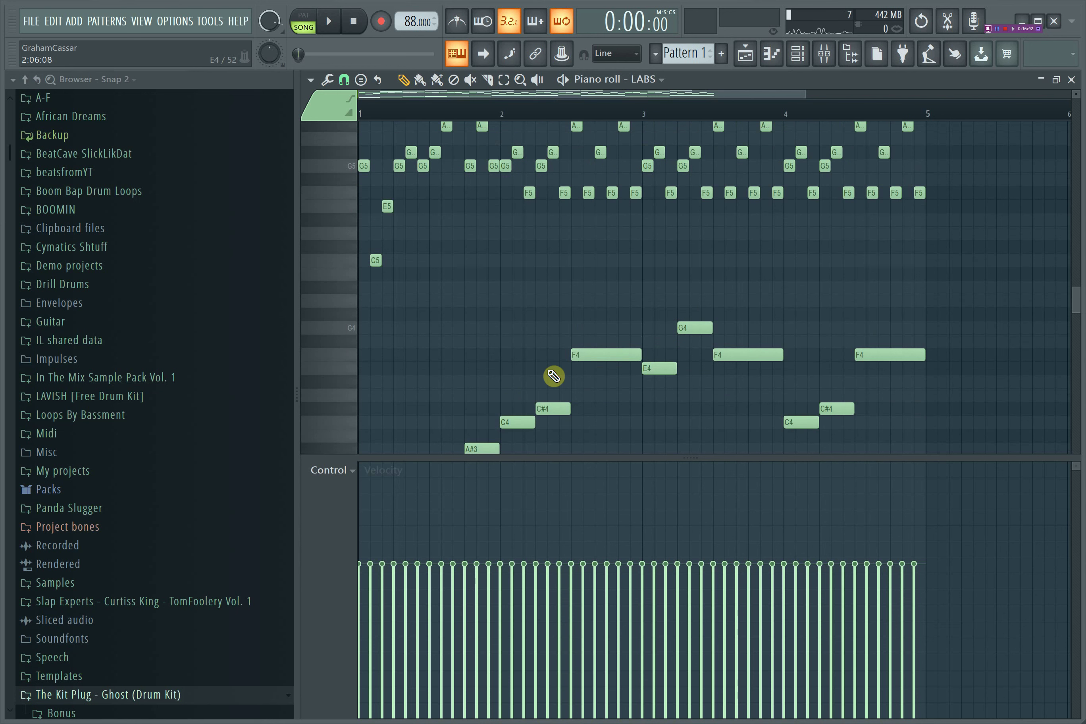
pyautogui.click(1041, 79)
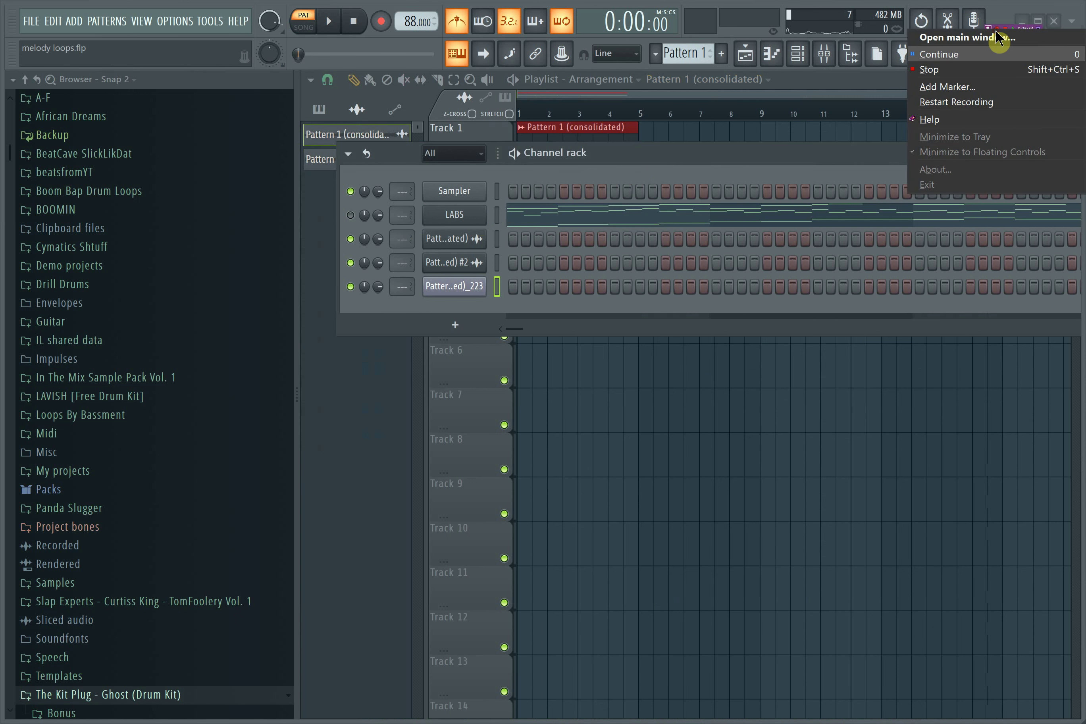
pyautogui.click(962, 56)
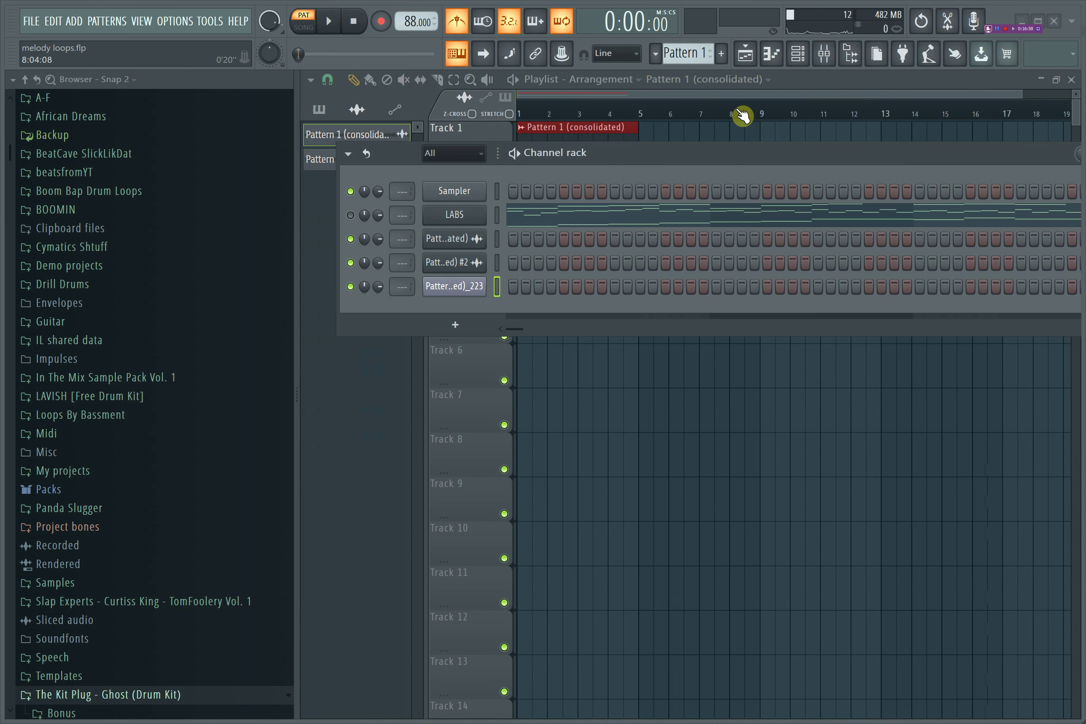
pyautogui.click(798, 81)
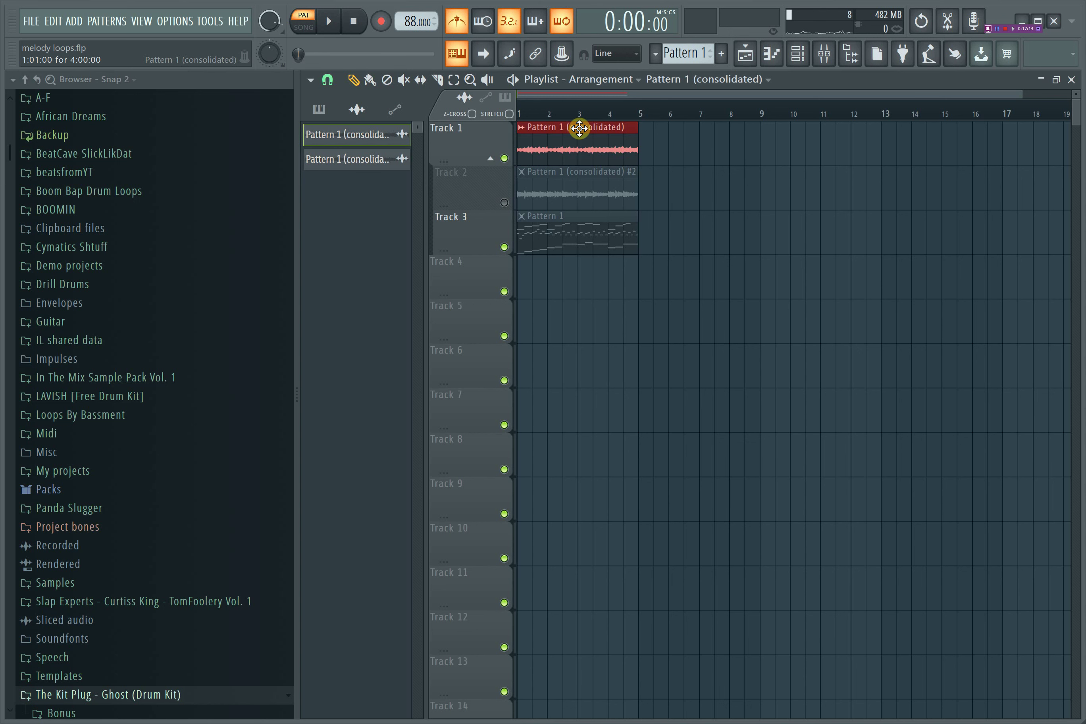
# Show the channel rack, examine the sliced sample of the Pattern 1 (consolidated)_223 channel in Slicex, and hide both windows.
pyautogui.click(798, 54)
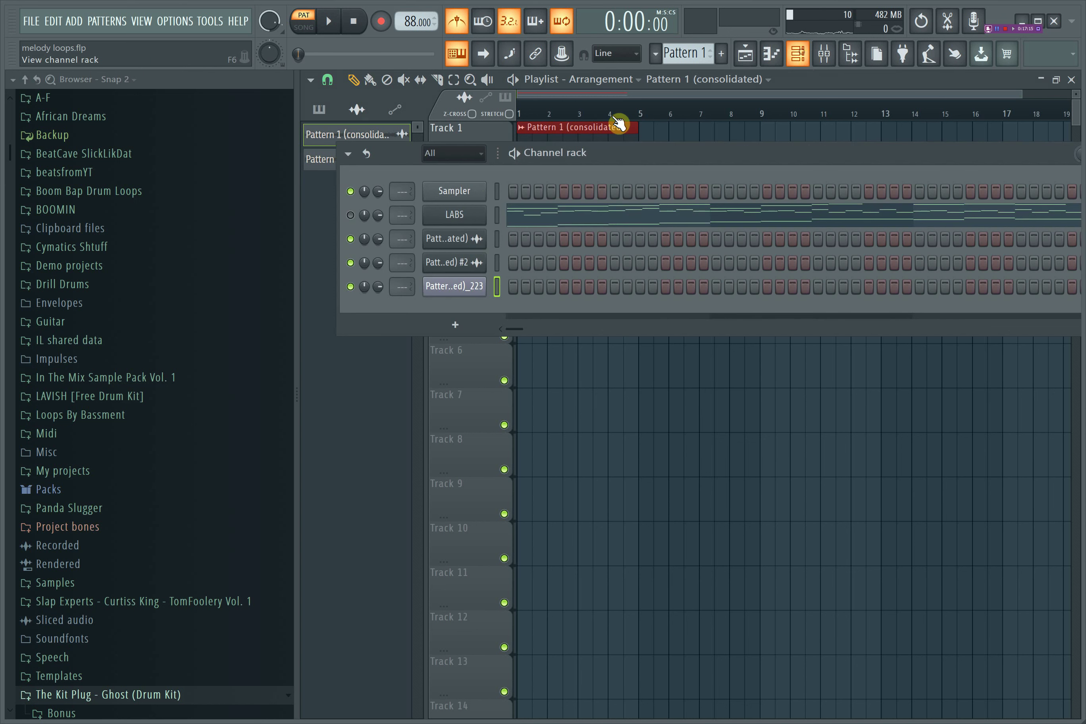
pyautogui.click(461, 298)
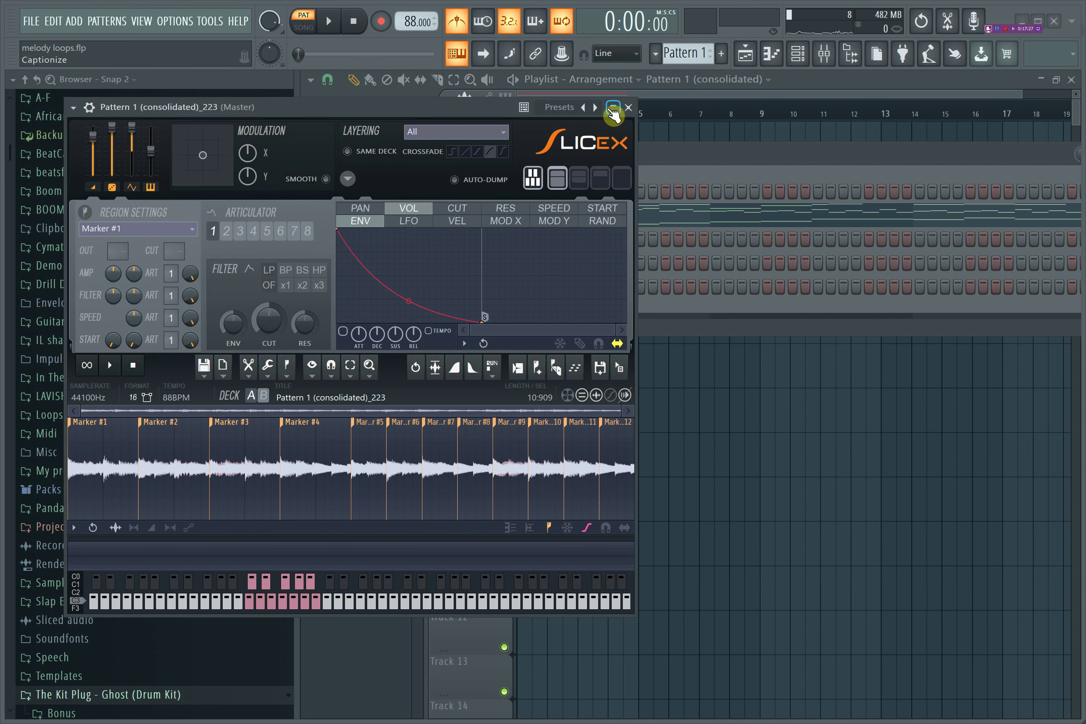
pyautogui.click(628, 107)
pyautogui.click(838, 76)
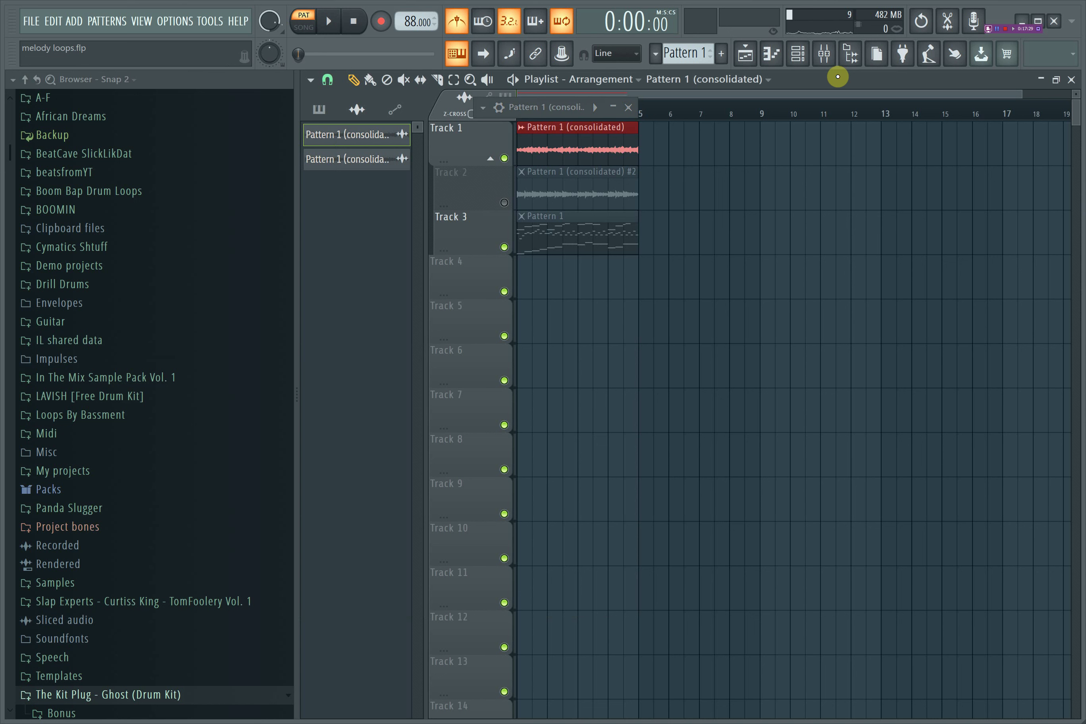